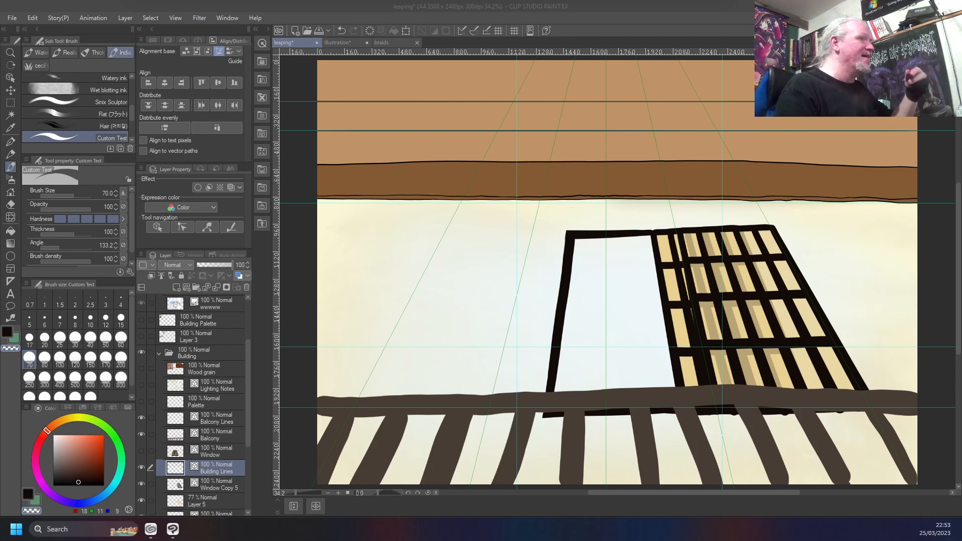
Show the Layers folder to check the character artwork against the building background, and hide it again
{"action": "left_click", "coordinate": [617, 10]}
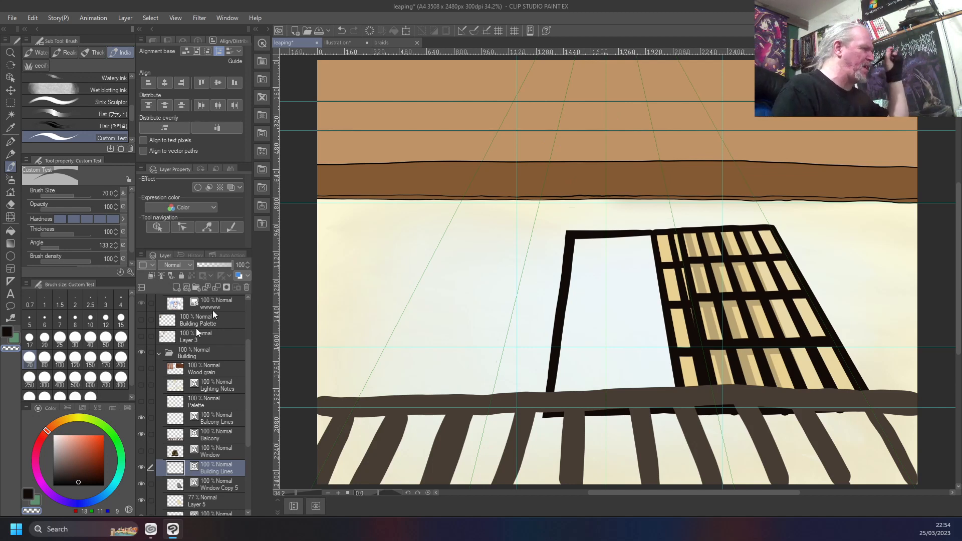
{"action": "left_click_drag", "start_coordinate": [248, 361], "coordinate": [246, 317]}
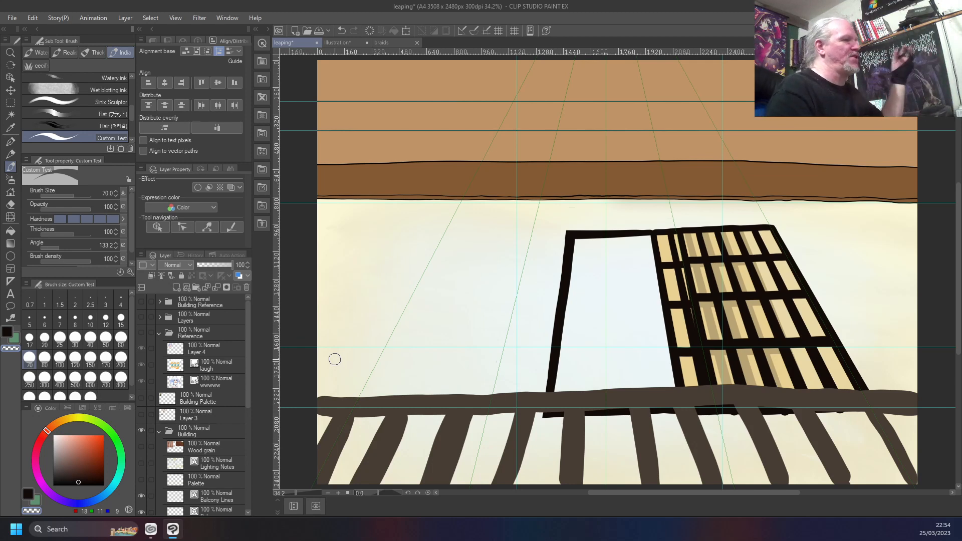
{"action": "left_click", "coordinate": [141, 317]}
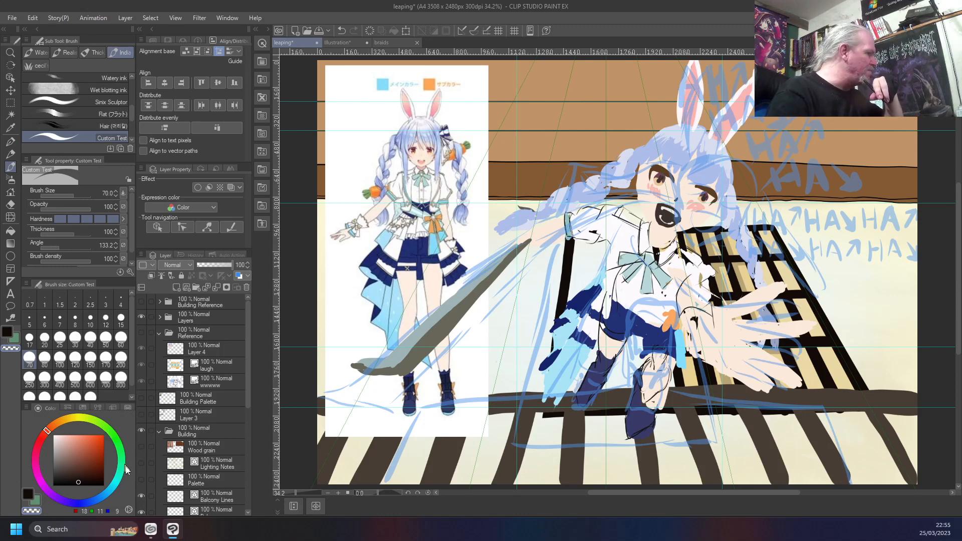
{"action": "scroll", "coordinate": [221, 424], "scroll_direction": "down", "scroll_amount": 1}
{"action": "scroll", "coordinate": [221, 424], "scroll_direction": "down", "scroll_amount": 5}
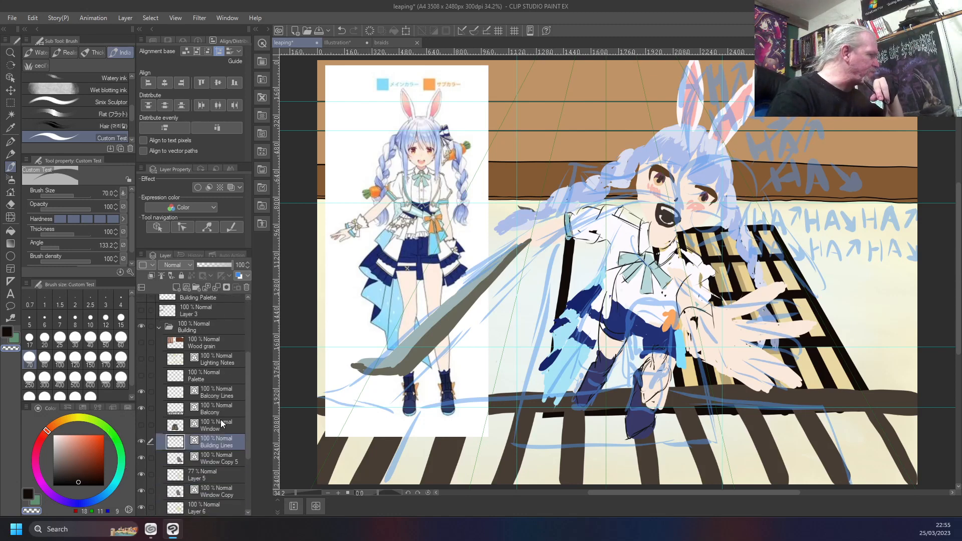
{"action": "scroll", "coordinate": [224, 399], "scroll_direction": "up", "scroll_amount": 2}
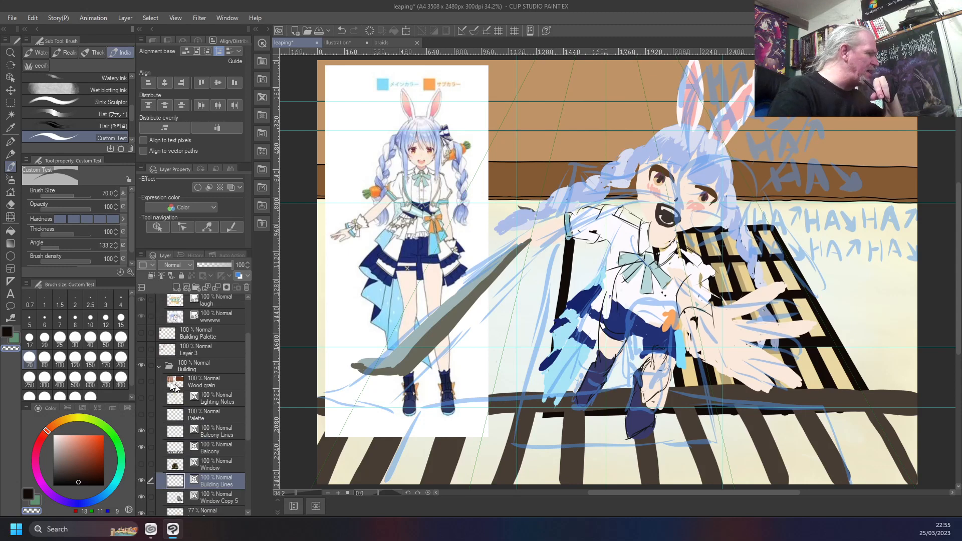
{"action": "scroll", "coordinate": [171, 375], "scroll_direction": "up", "scroll_amount": 4}
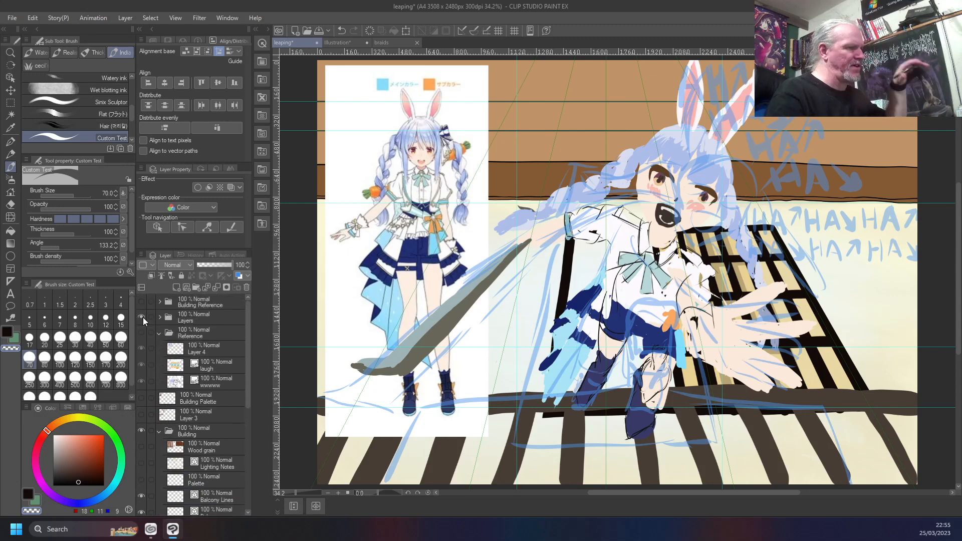
{"action": "left_click", "coordinate": [142, 317]}
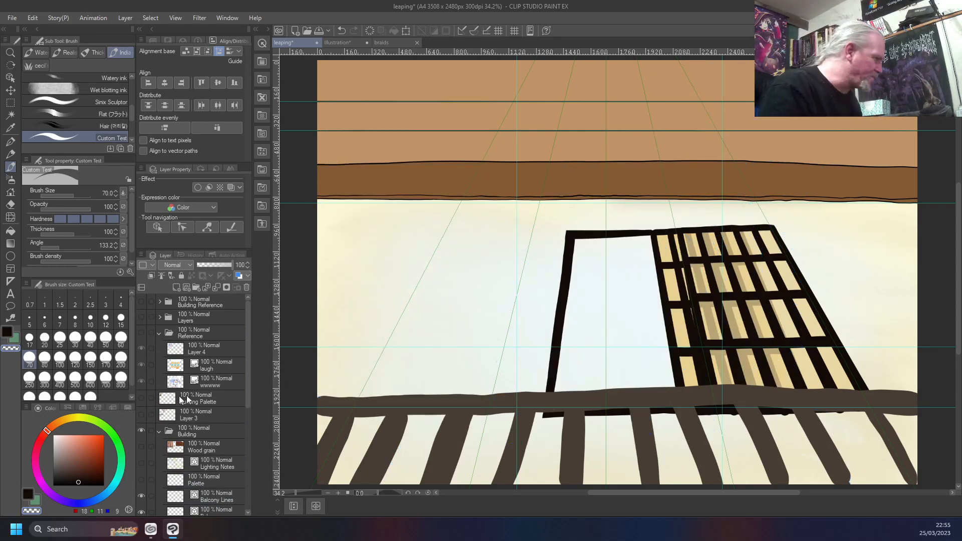
Make the Balcony Lines layer active and reduce the Custom Test brush size to 8
{"action": "scroll", "coordinate": [246, 457], "scroll_direction": "down", "scroll_amount": 2}
{"action": "scroll", "coordinate": [227, 454], "scroll_direction": "down", "scroll_amount": 1}
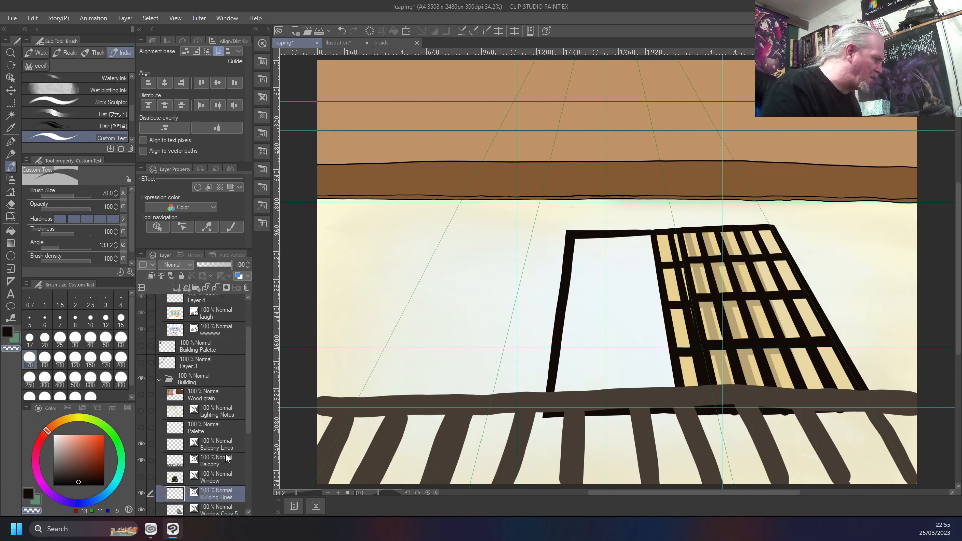
{"action": "left_click", "coordinate": [225, 449]}
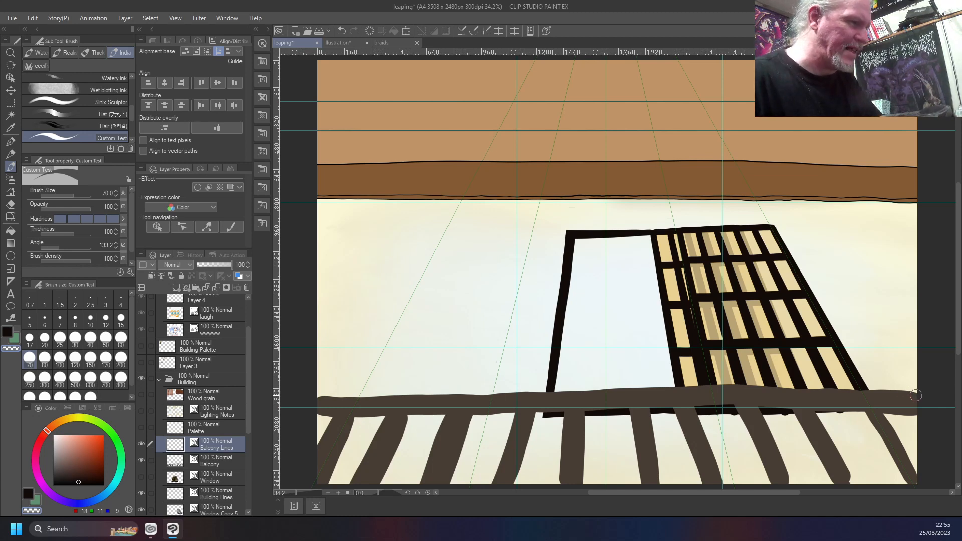
{"action": "key", "text": "bracketleft"}
{"action": "key", "text": "bracketleft"}
{"action": "key", "text": "bracketleft"}
{"action": "key", "text": "bracketleft"}
{"action": "key", "text": "bracketleft"}
{"action": "key", "text": "bracketleft"}
{"action": "key", "text": "bracketleft"}
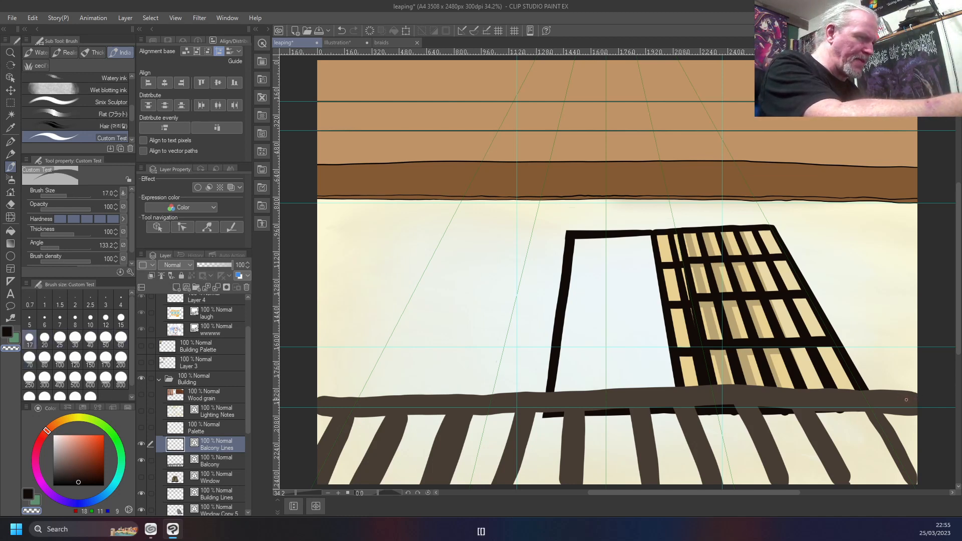
{"action": "key", "text": "bracketleft"}
{"action": "key", "text": "bracketleft"}
{"action": "key", "text": "bracketleft"}
{"action": "key", "text": "bracketleft"}
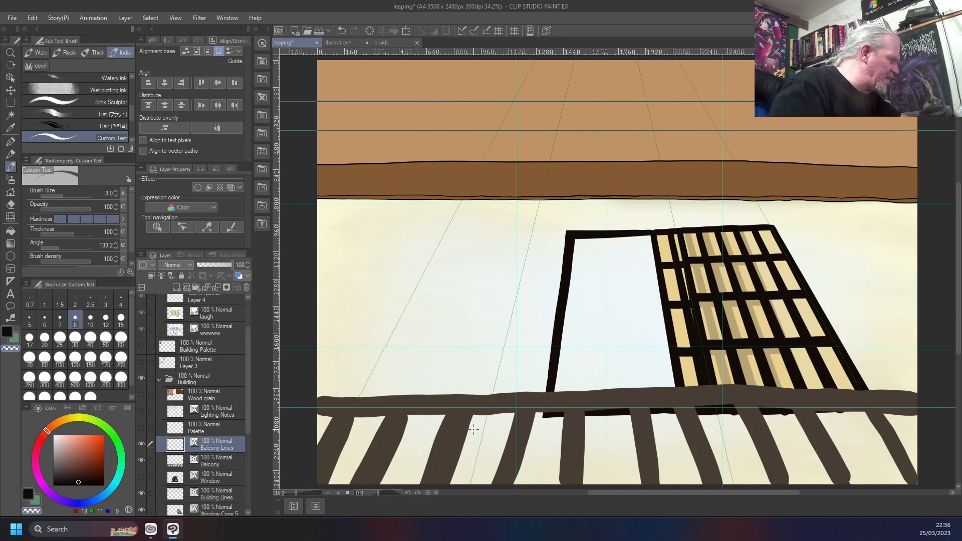
Switch the brush from transparent to the drawing colour and set that colour to pure black
{"action": "scroll", "coordinate": [523, 405], "scroll_direction": "up", "scroll_amount": 5}
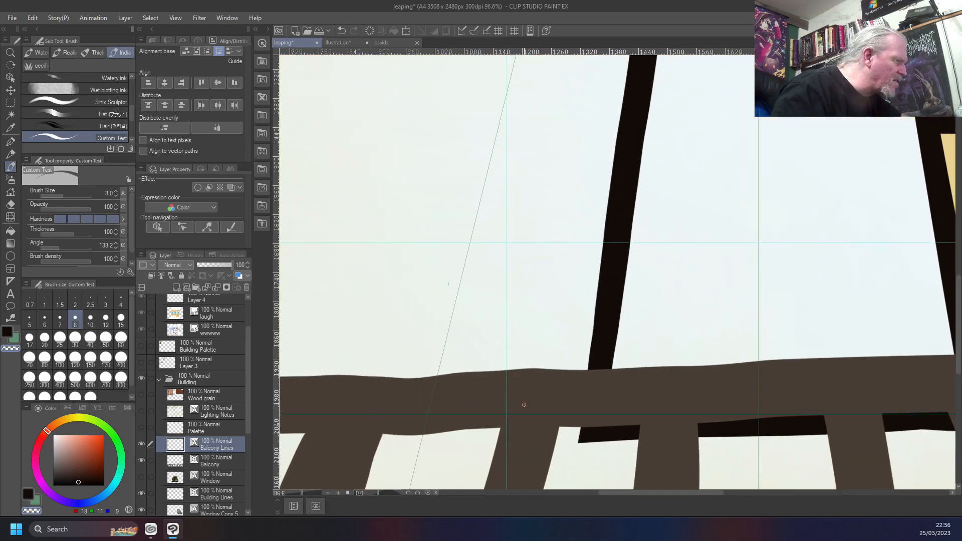
{"action": "scroll", "coordinate": [335, 436], "scroll_direction": "down", "scroll_amount": 5}
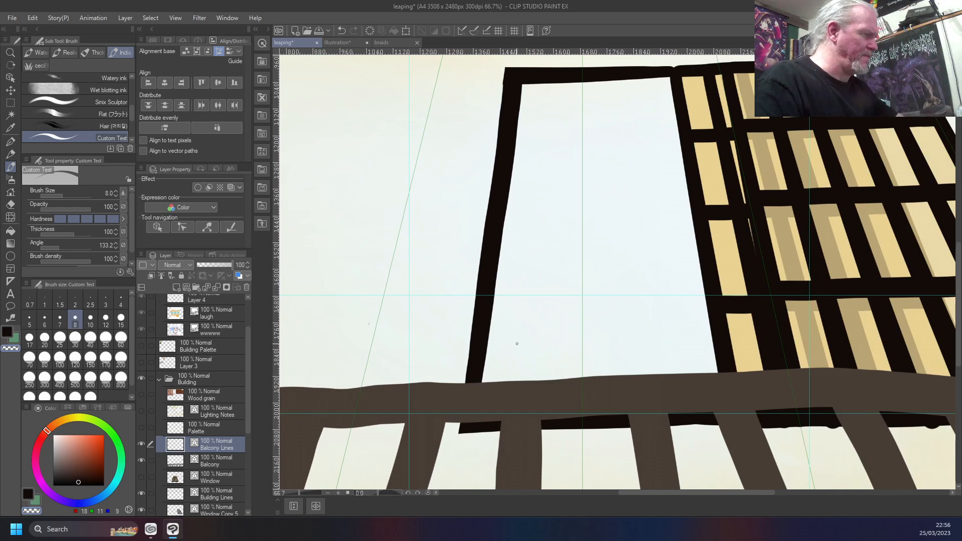
{"action": "key", "text": "c"}
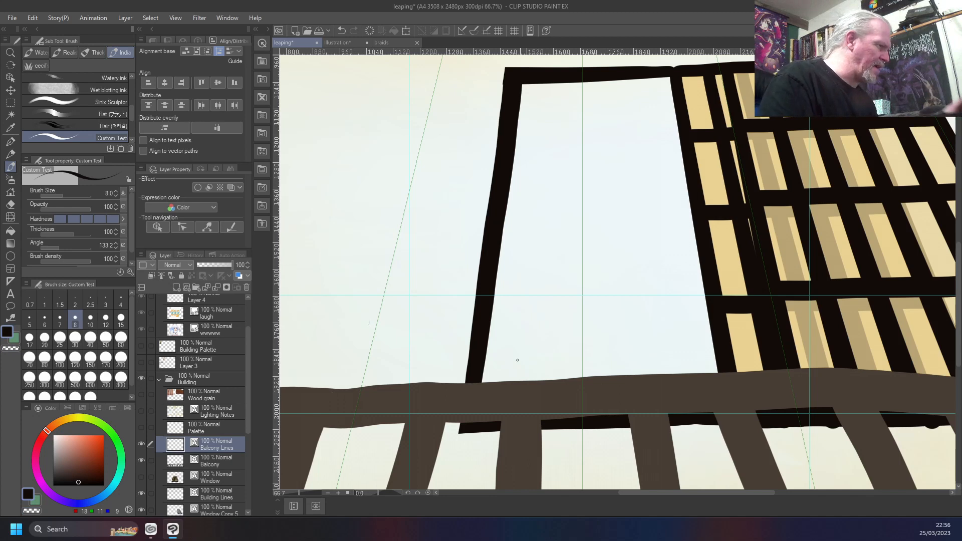
{"action": "left_click_drag", "start_coordinate": [82, 461], "coordinate": [16, 518]}
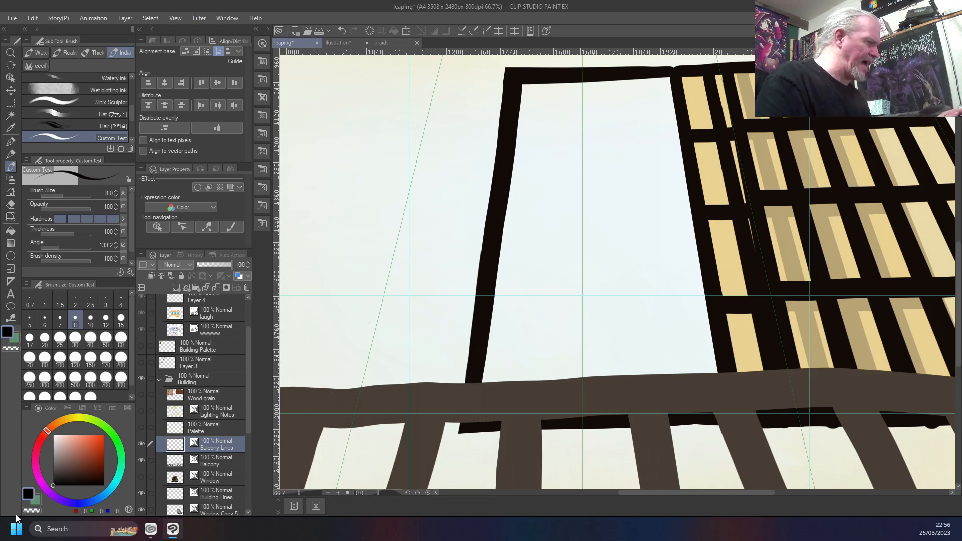
{"action": "key", "text": "ctrl+0"}
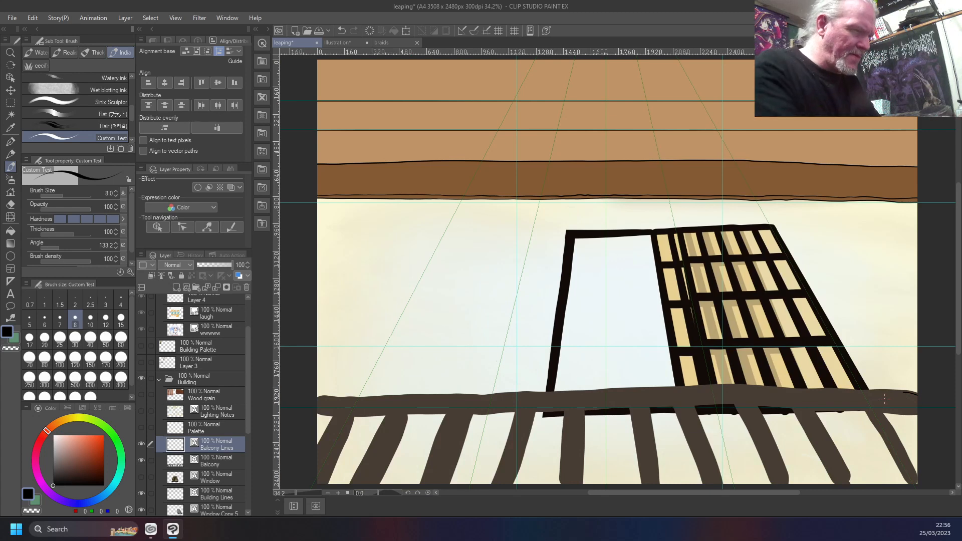
Try to ink a line along the balcony's top rail, working from the canvas's right edge to its left edge
{"action": "key", "text": "ctrl+z"}
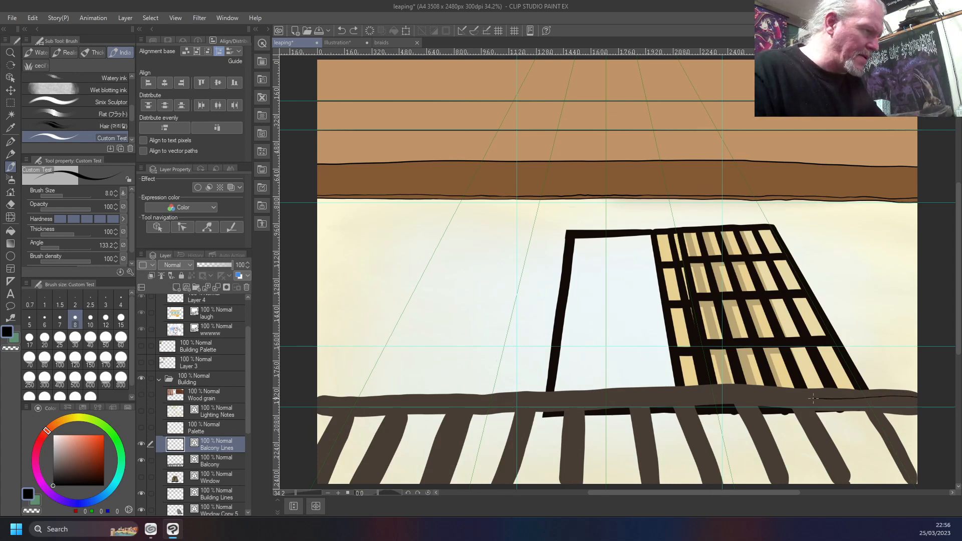
{"action": "left_click_drag", "start_coordinate": [767, 397], "coordinate": [564, 395]}
{"action": "left_click_drag", "start_coordinate": [481, 394], "coordinate": [310, 399]}
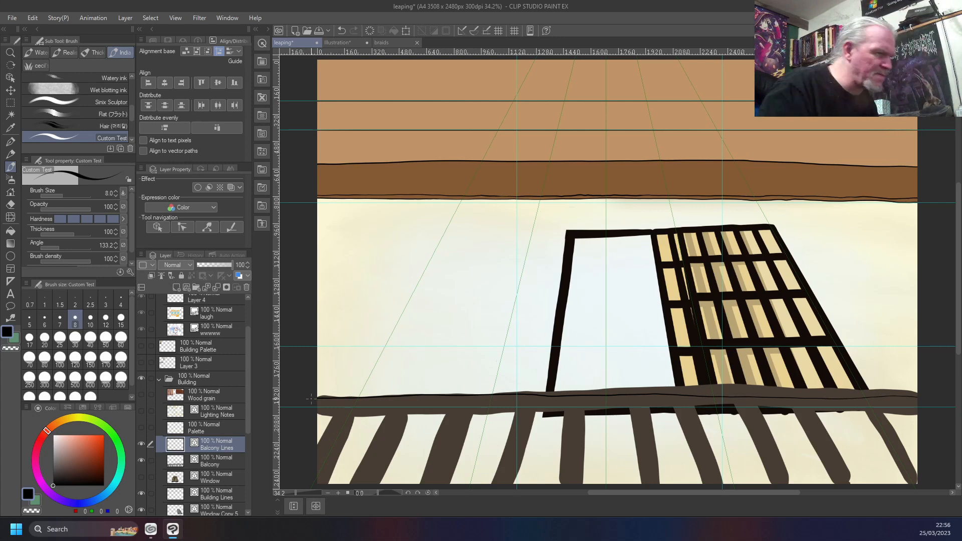
{"action": "key", "text": "ctrl+z"}
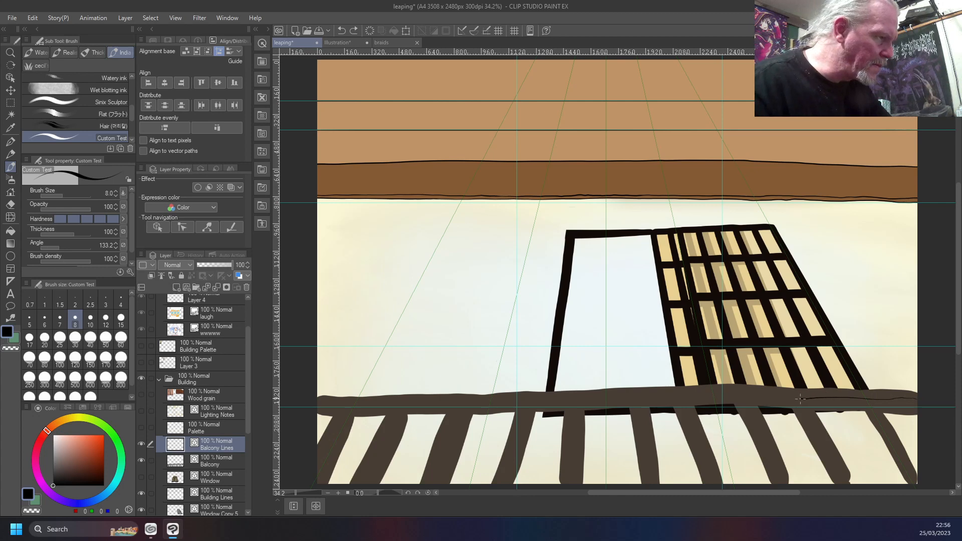
{"action": "left_click_drag", "start_coordinate": [695, 397], "coordinate": [669, 397]}
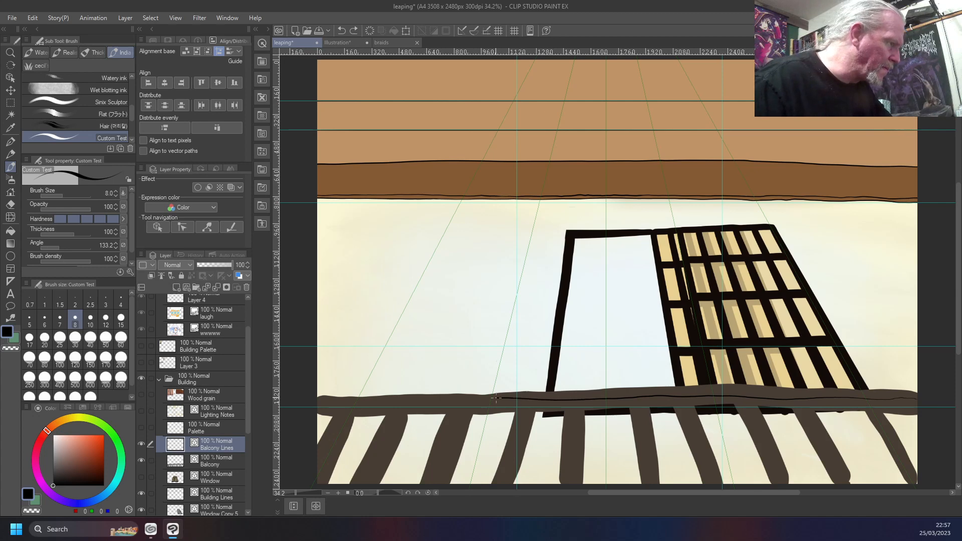
{"action": "left_click_drag", "start_coordinate": [448, 398], "coordinate": [415, 401]}
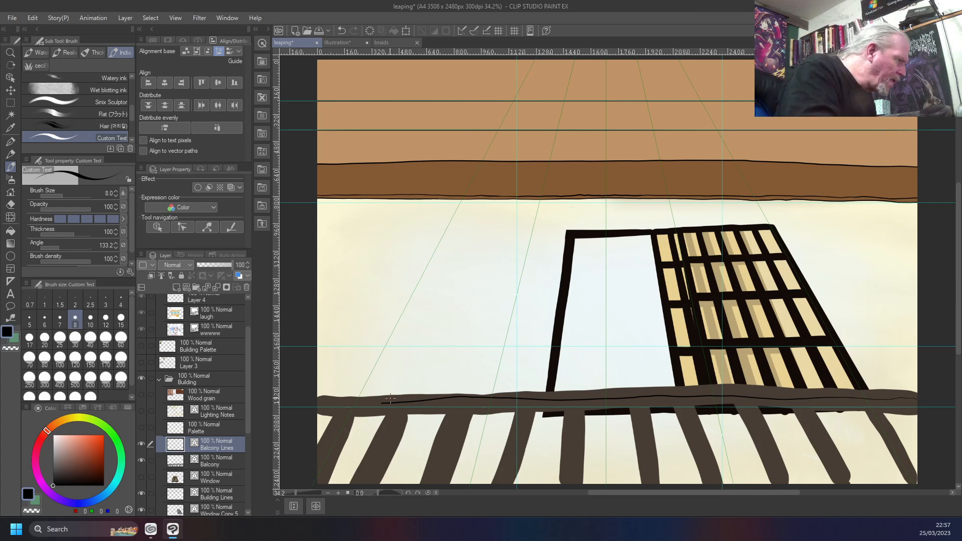
{"action": "key", "text": "ctrl+z"}
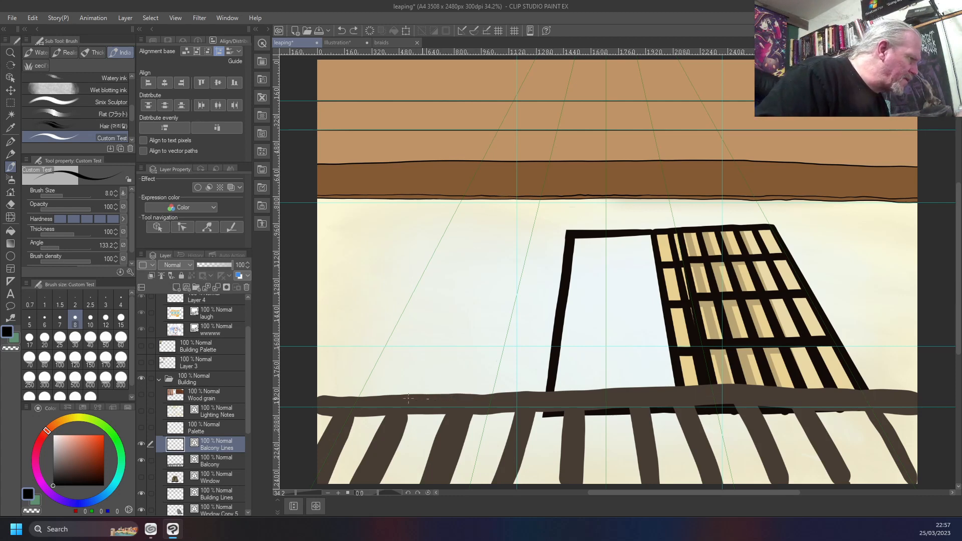
Ink one thin black line along the balcony's top rail from the canvas's left edge to its right edge
{"action": "left_click_drag", "start_coordinate": [311, 396], "coordinate": [311, 396]}
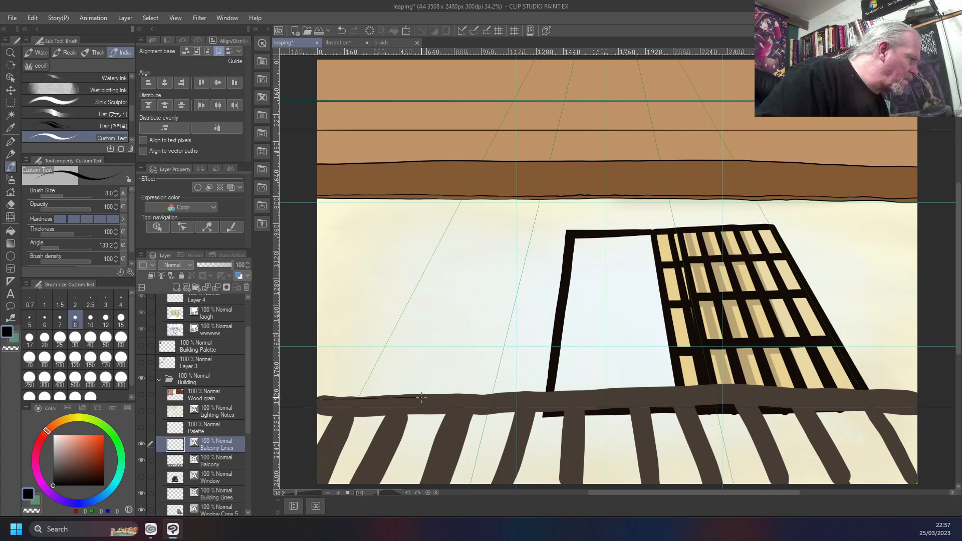
{"action": "left_click_drag", "start_coordinate": [458, 397], "coordinate": [497, 397]}
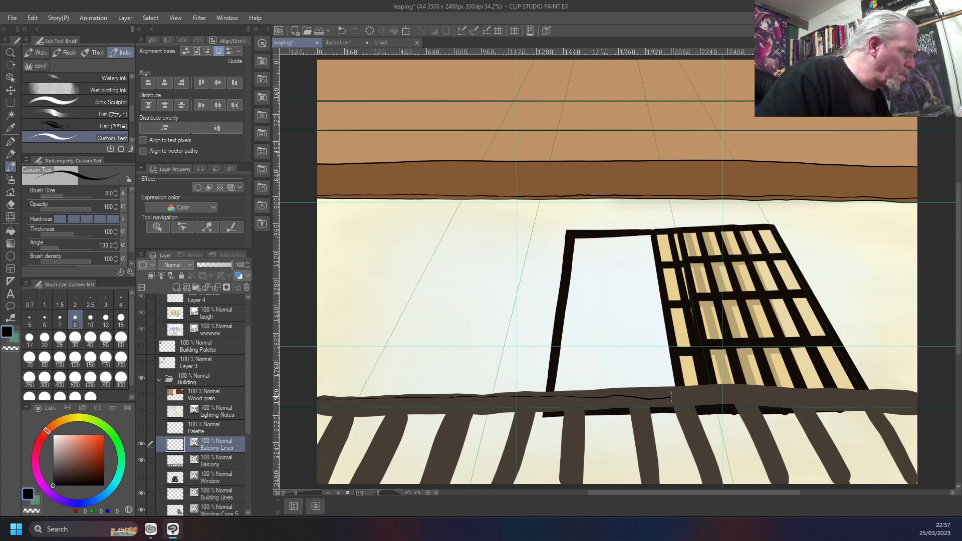
{"action": "left_click_drag", "start_coordinate": [709, 397], "coordinate": [889, 397]}
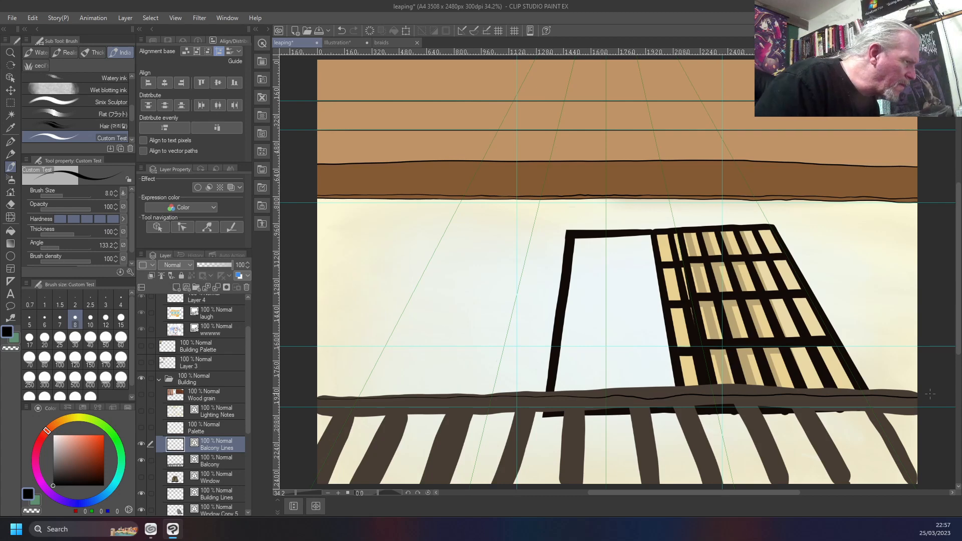
Smooth the middle and left stretches of the inked rail line with the Redraw vector line tool
{"action": "scroll", "coordinate": [930, 393], "scroll_direction": "up", "scroll_amount": 4}
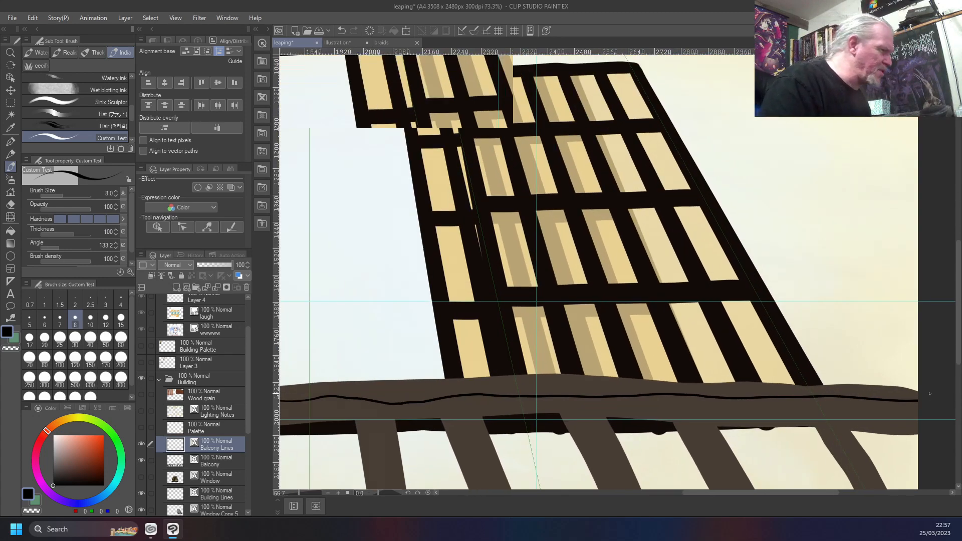
{"action": "key", "text": "y"}
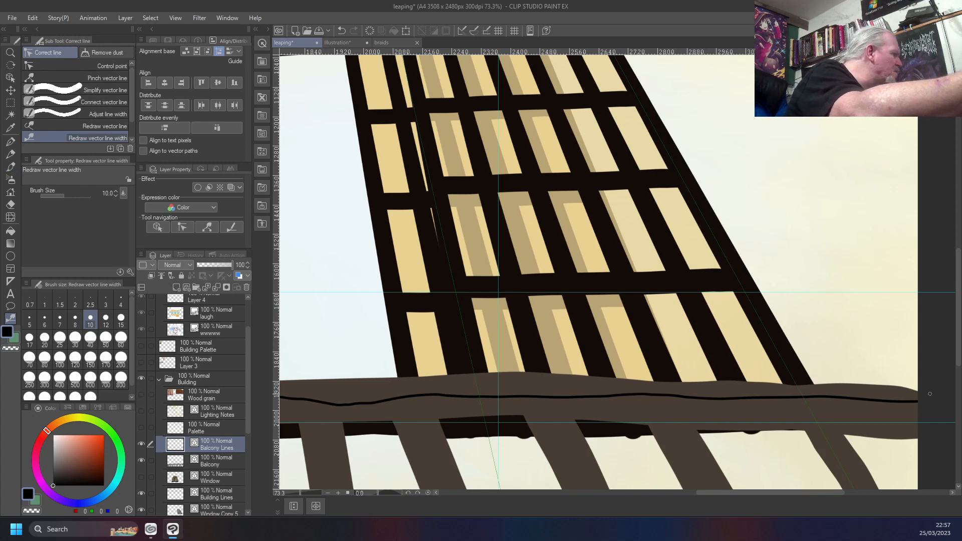
{"action": "left_click", "coordinate": [85, 125]}
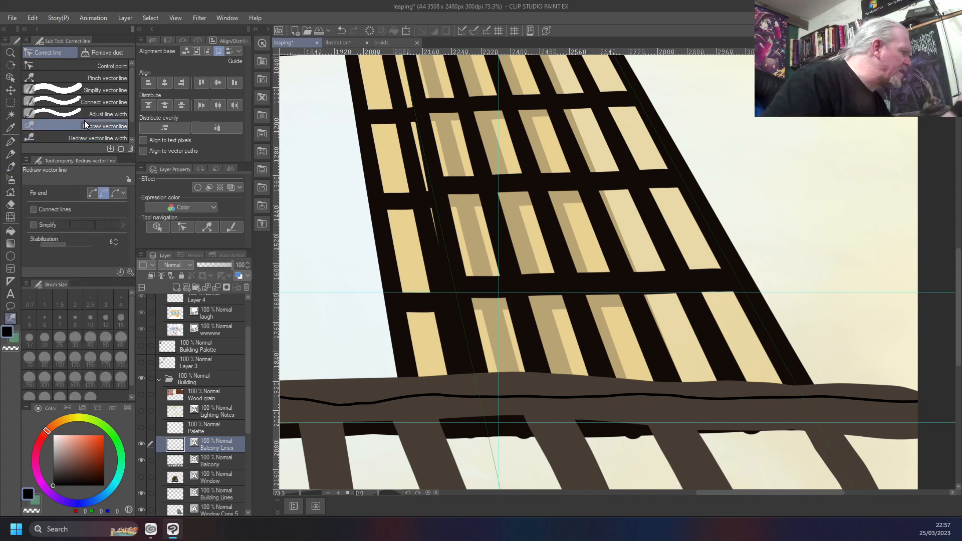
{"action": "left_click_drag", "start_coordinate": [350, 329], "coordinate": [526, 286]}
{"action": "mouse_move", "coordinate": [619, 359]}
{"action": "left_mouse_down"}
{"action": "mouse_move", "coordinate": [327, 361]}
{"action": "mouse_move", "coordinate": [701, 361]}
{"action": "mouse_move", "coordinate": [375, 365]}
{"action": "mouse_move", "coordinate": [309, 353]}
{"action": "left_mouse_up"}
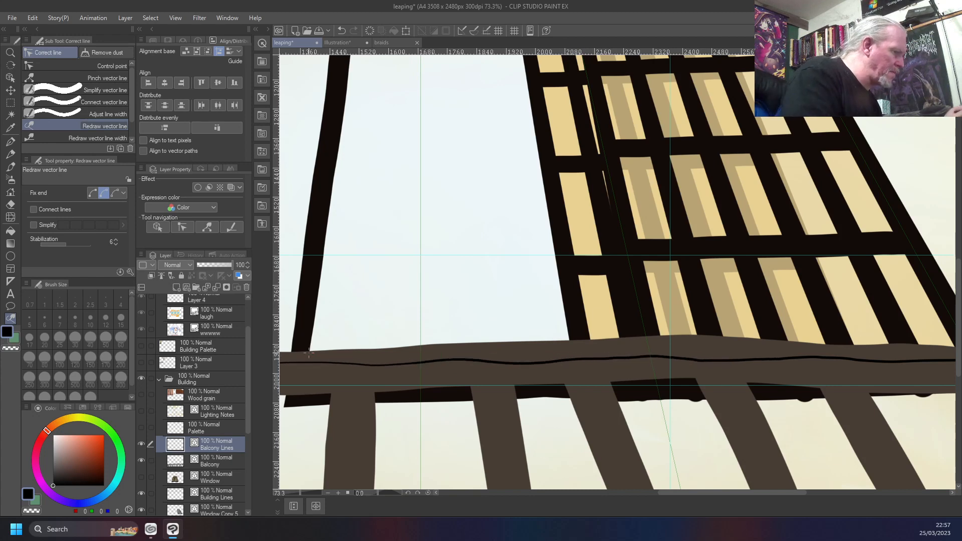
{"action": "left_click_drag", "start_coordinate": [334, 313], "coordinate": [691, 291]}
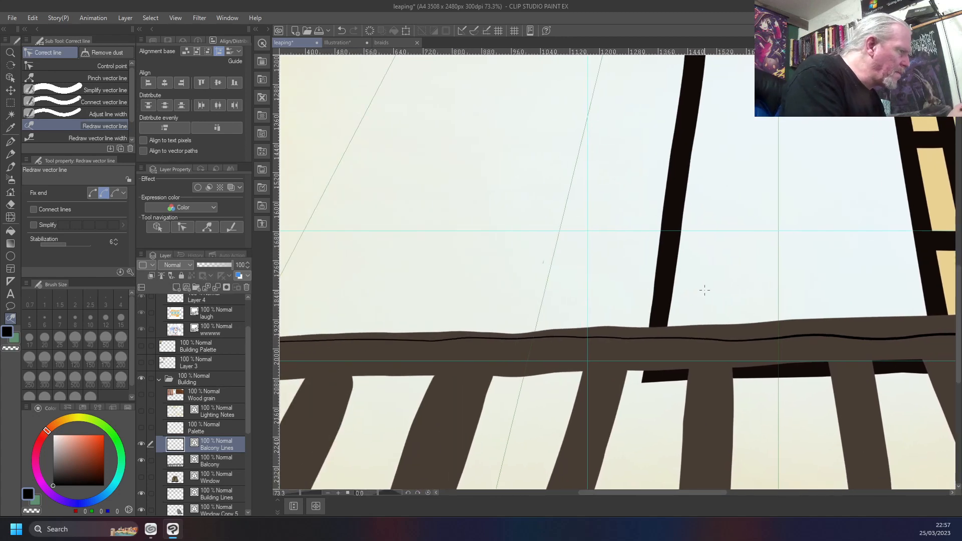
{"action": "mouse_move", "coordinate": [637, 336]}
{"action": "left_mouse_down"}
{"action": "mouse_move", "coordinate": [335, 341]}
{"action": "mouse_move", "coordinate": [359, 325]}
{"action": "left_mouse_up"}
{"action": "mouse_move", "coordinate": [763, 341]}
{"action": "left_mouse_down"}
{"action": "mouse_move", "coordinate": [584, 338]}
{"action": "mouse_move", "coordinate": [955, 335]}
{"action": "left_mouse_up"}
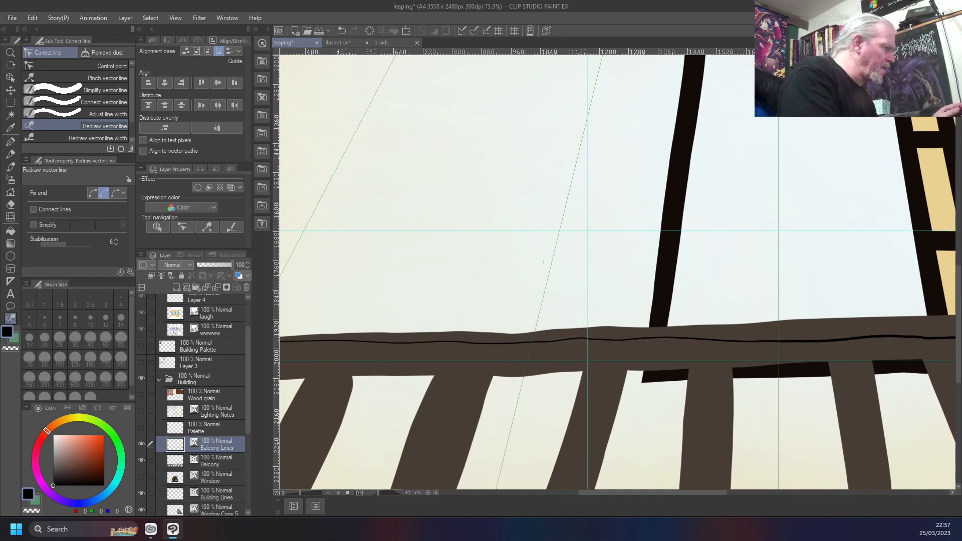
Redraw the rail line's right stretch below the lattice window, up to the canvas edge, to even out its bumps
{"action": "left_click_drag", "start_coordinate": [829, 360], "coordinate": [364, 331]}
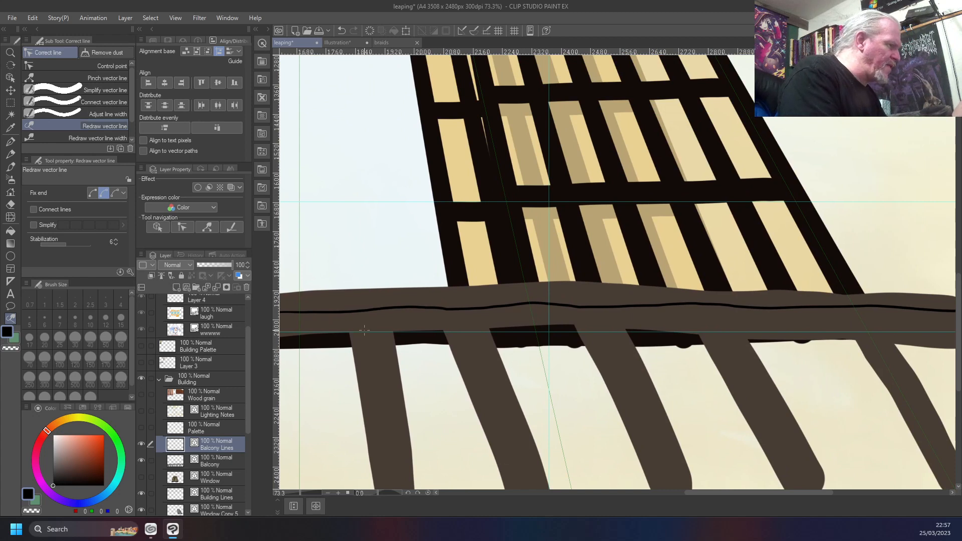
{"action": "mouse_move", "coordinate": [298, 313]}
{"action": "left_mouse_down"}
{"action": "mouse_move", "coordinate": [826, 308]}
{"action": "mouse_move", "coordinate": [592, 309]}
{"action": "mouse_move", "coordinate": [555, 300]}
{"action": "mouse_move", "coordinate": [663, 311]}
{"action": "left_mouse_up"}
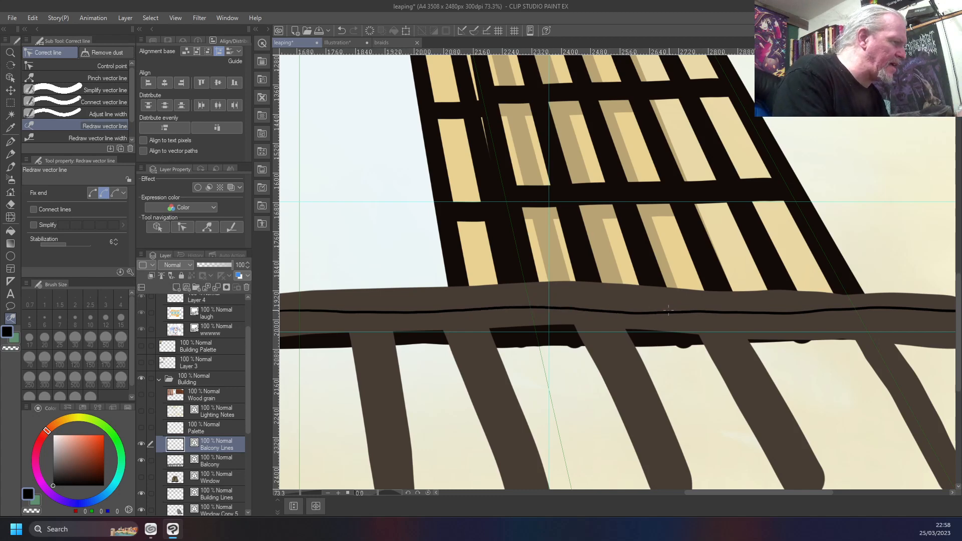
{"action": "left_click_drag", "start_coordinate": [814, 391], "coordinate": [389, 370]}
{"action": "left_click_drag", "start_coordinate": [391, 289], "coordinate": [526, 291]}
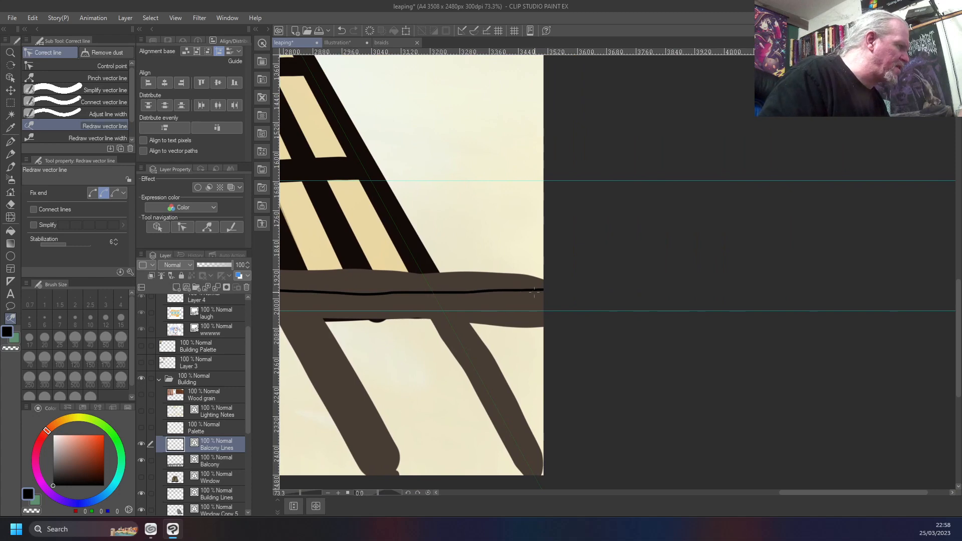
{"action": "mouse_move", "coordinate": [396, 359]}
{"action": "left_mouse_down"}
{"action": "mouse_move", "coordinate": [760, 338]}
{"action": "mouse_move", "coordinate": [610, 348]}
{"action": "mouse_move", "coordinate": [713, 344]}
{"action": "left_mouse_up"}
{"action": "left_click_drag", "start_coordinate": [614, 343], "coordinate": [345, 356]}
{"action": "left_click_drag", "start_coordinate": [756, 286], "coordinate": [480, 284]}
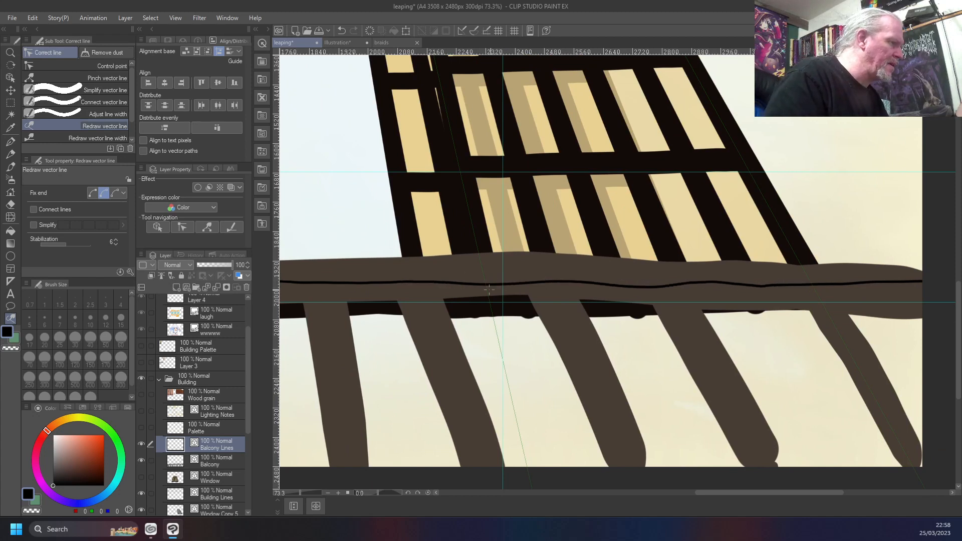
Redraw the right, middle and left stretches of the inked rail line to smooth its bumps up to the canvas's left edge
{"action": "left_click_drag", "start_coordinate": [797, 283], "coordinate": [612, 279]}
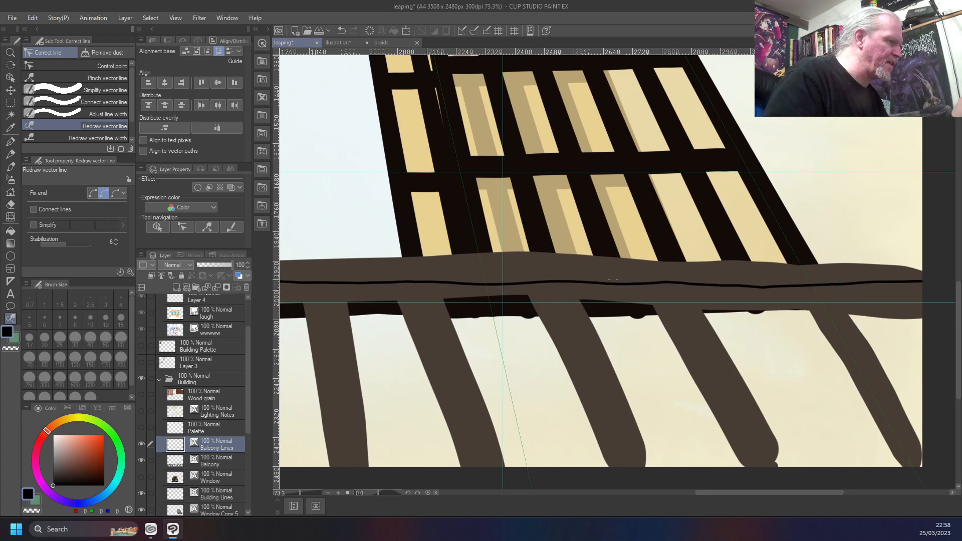
{"action": "scroll", "coordinate": [613, 280], "scroll_direction": "left", "scroll_amount": 10}
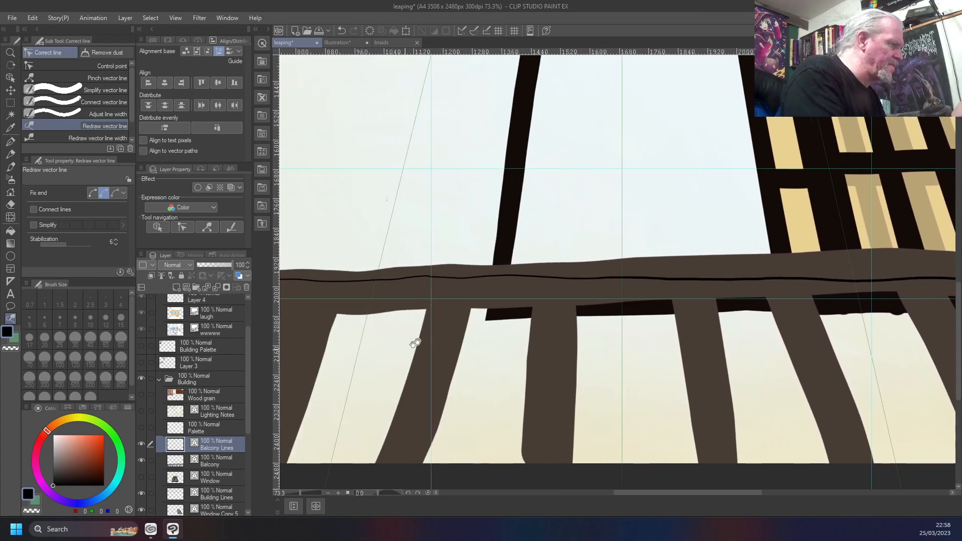
{"action": "left_click_drag", "start_coordinate": [604, 272], "coordinate": [261, 285]}
{"action": "left_click_drag", "start_coordinate": [338, 360], "coordinate": [683, 350]}
{"action": "left_click_drag", "start_coordinate": [740, 272], "coordinate": [329, 275]}
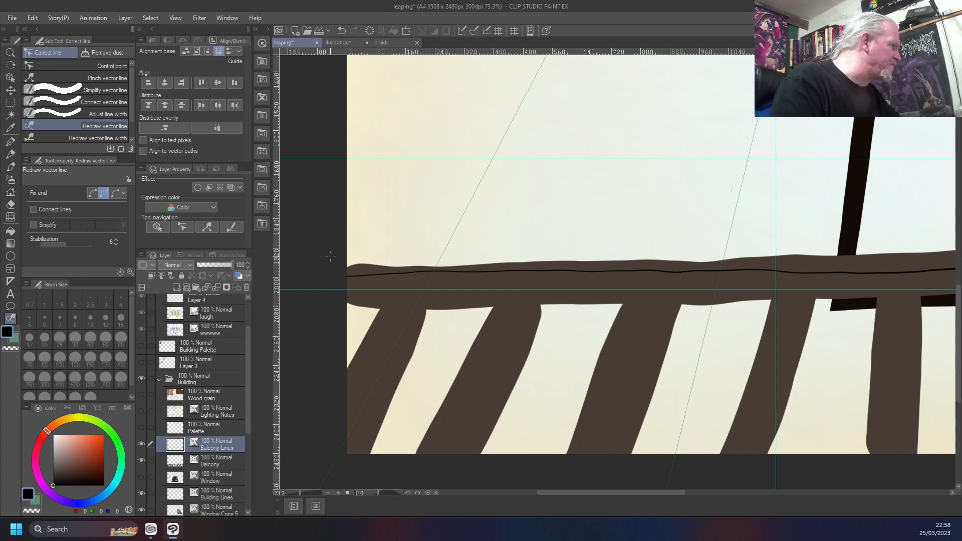
Try to ink a ruler-snapped black line along the horizontal guide in the lower rail, in both directions, undoing each attempt
{"action": "key", "text": "b"}
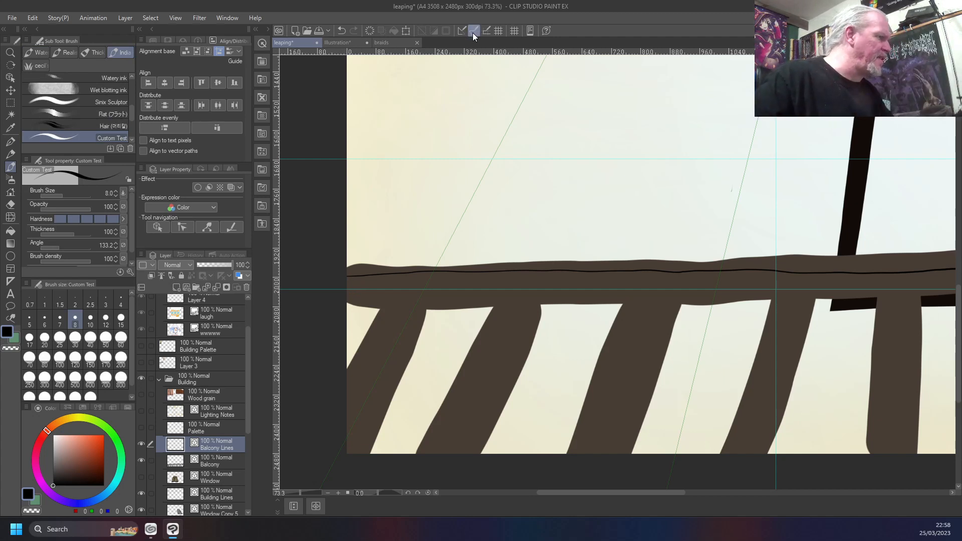
{"action": "left_click_drag", "start_coordinate": [699, 290], "coordinate": [329, 288]}
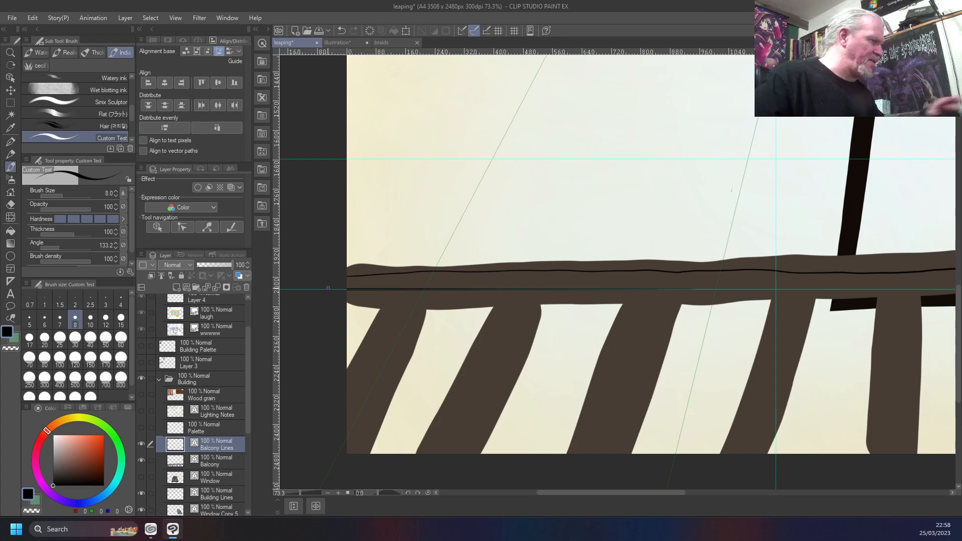
{"action": "key", "text": "ctrl+z"}
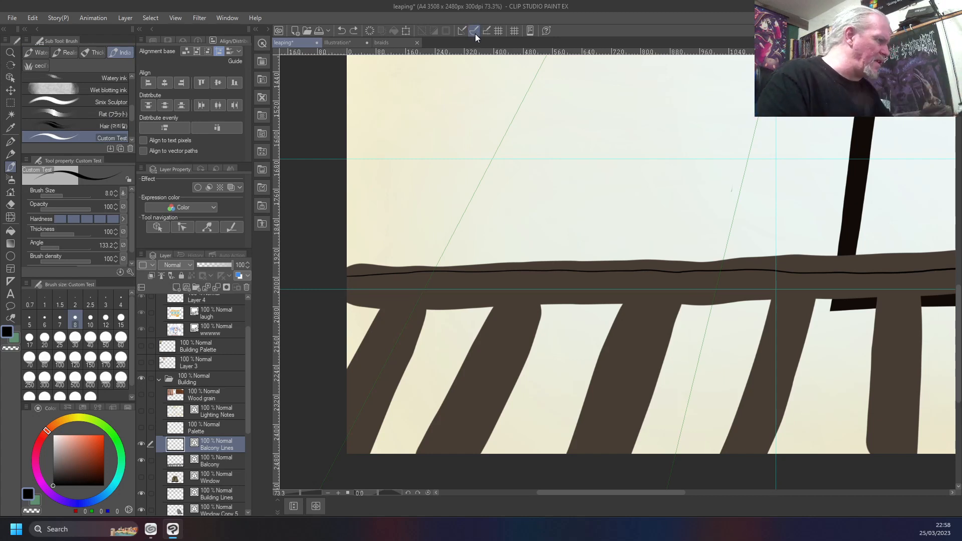
{"action": "left_click_drag", "start_coordinate": [341, 289], "coordinate": [796, 288]}
{"action": "key", "text": "ctrl+z"}
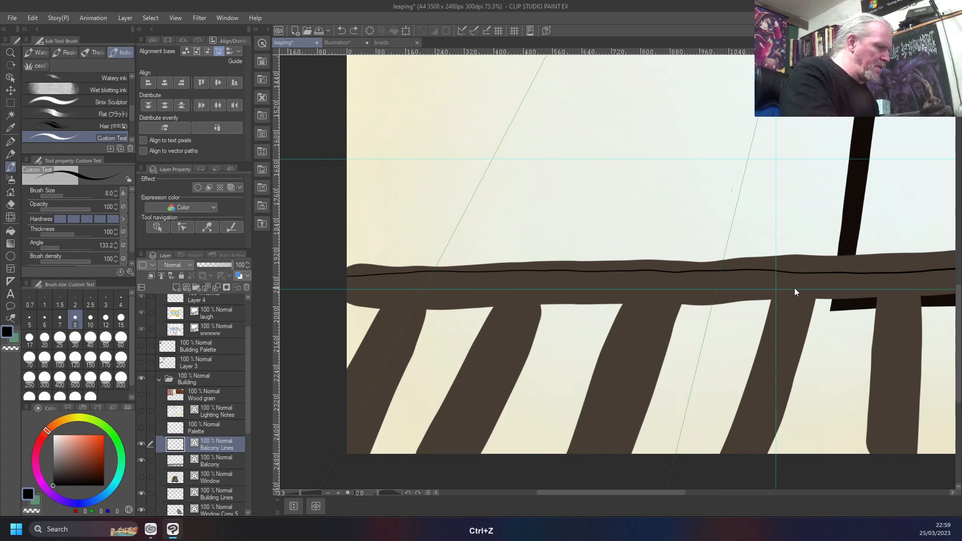
Ink a second thin black line freehand below the first along the rail, from the canvas's right edge to its left edge
{"action": "scroll", "coordinate": [794, 287], "scroll_direction": "down", "scroll_amount": 4}
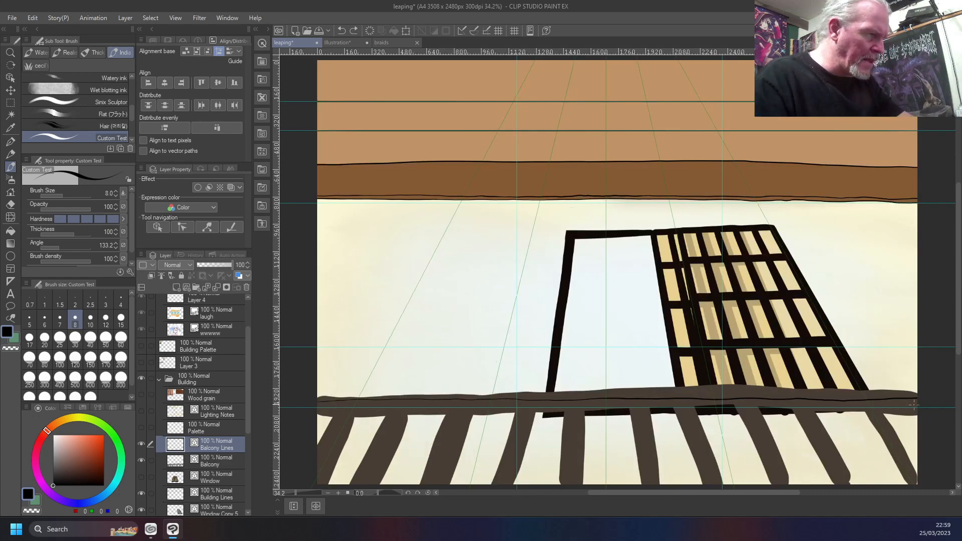
{"action": "left_click_drag", "start_coordinate": [873, 408], "coordinate": [835, 409]}
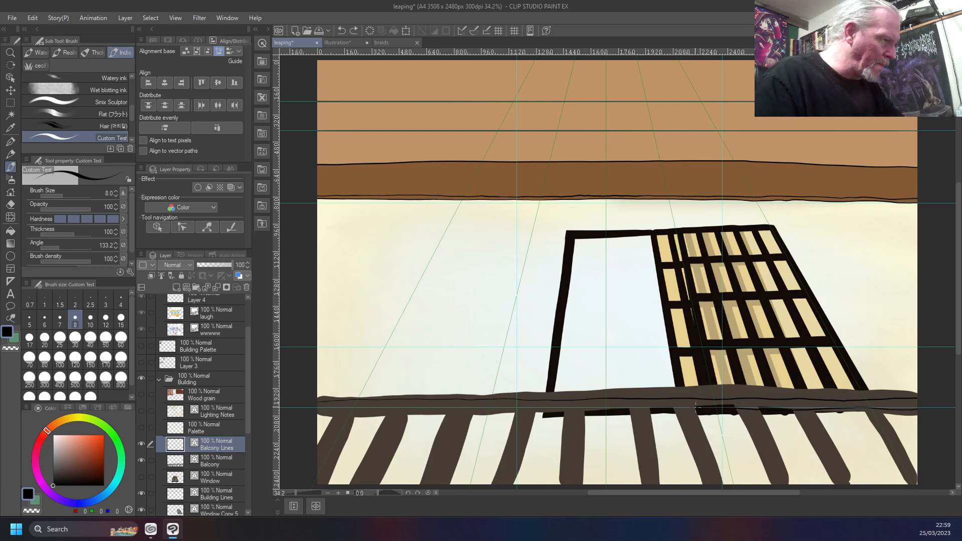
{"action": "left_click_drag", "start_coordinate": [580, 408], "coordinate": [408, 407]}
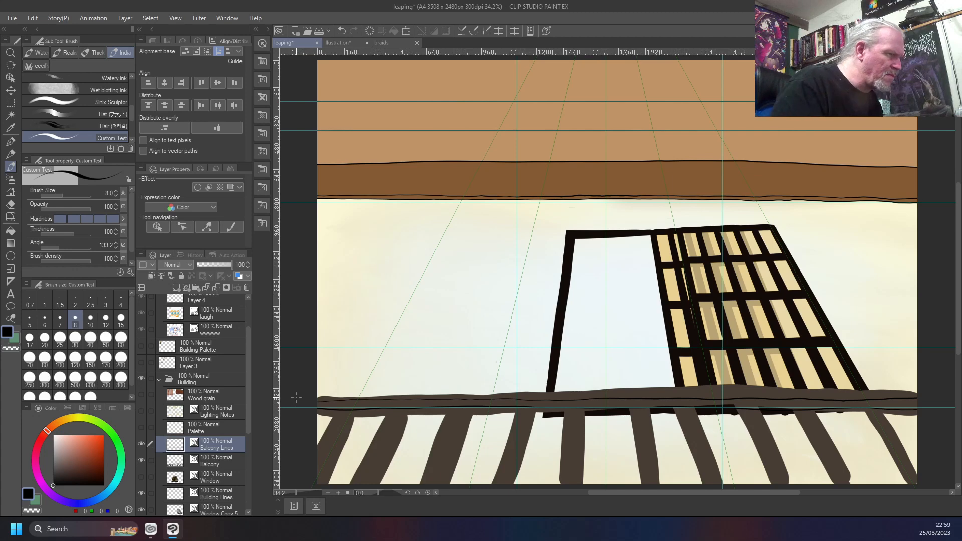
Examine the two inked rail lines close up and across the whole balcony, checking their evenness and spacing
{"action": "scroll", "coordinate": [296, 398], "scroll_direction": "down", "scroll_amount": 1}
{"action": "scroll", "coordinate": [812, 414], "scroll_direction": "up", "scroll_amount": 10}
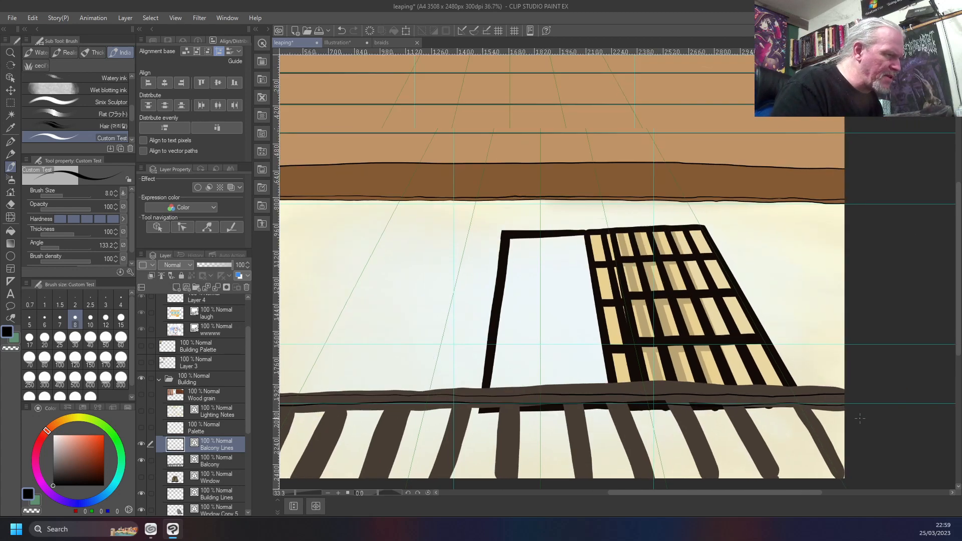
{"action": "scroll", "coordinate": [859, 418], "scroll_direction": "down", "scroll_amount": 6}
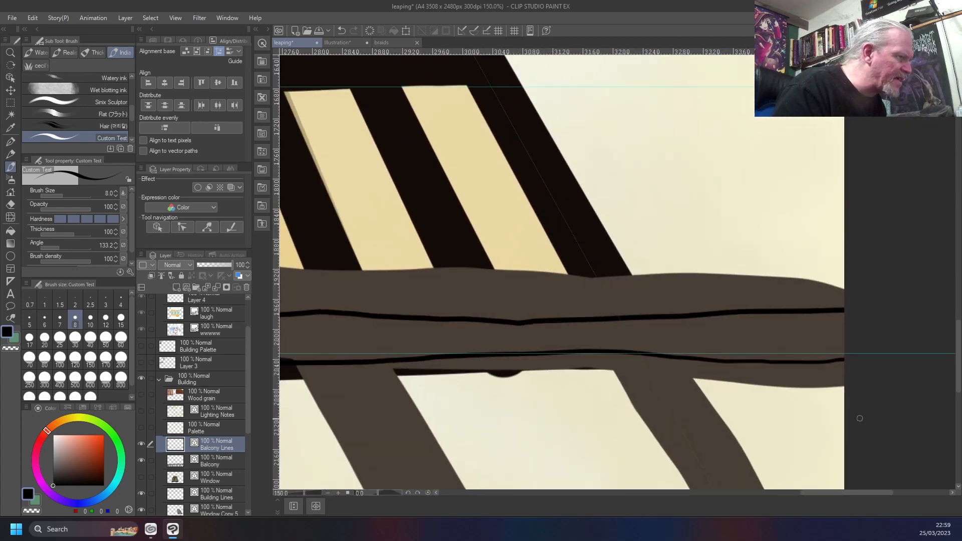
{"action": "scroll", "coordinate": [860, 418], "scroll_direction": "down", "scroll_amount": 3}
{"action": "scroll", "coordinate": [860, 417], "scroll_direction": "up", "scroll_amount": 7}
{"action": "scroll", "coordinate": [859, 417], "scroll_direction": "down", "scroll_amount": 8}
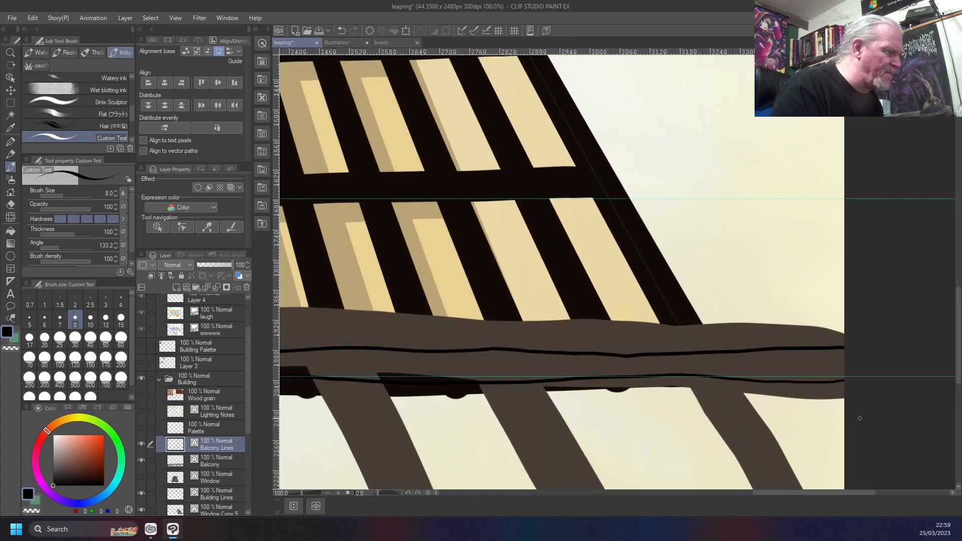
{"action": "scroll", "coordinate": [860, 418], "scroll_direction": "up", "scroll_amount": 8}
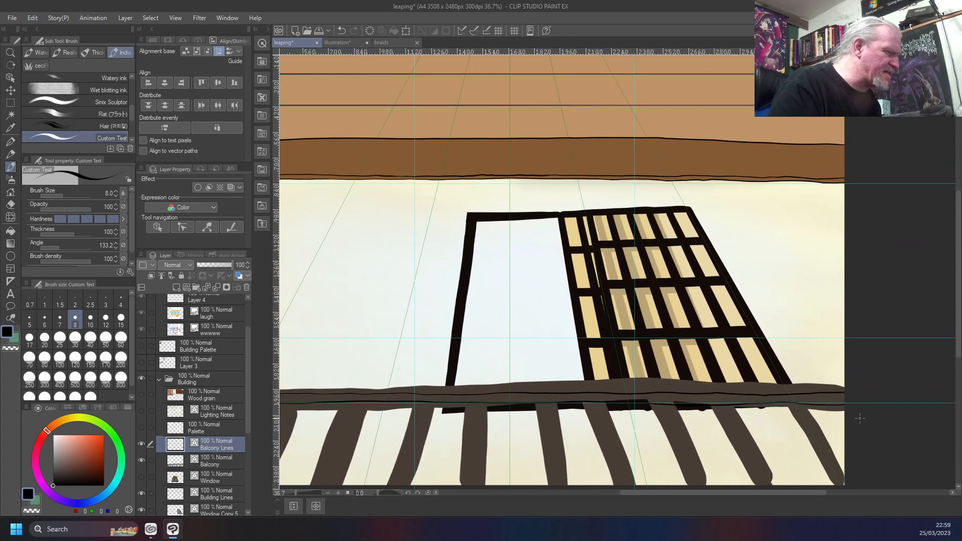
{"action": "scroll", "coordinate": [859, 418], "scroll_direction": "up", "scroll_amount": 2}
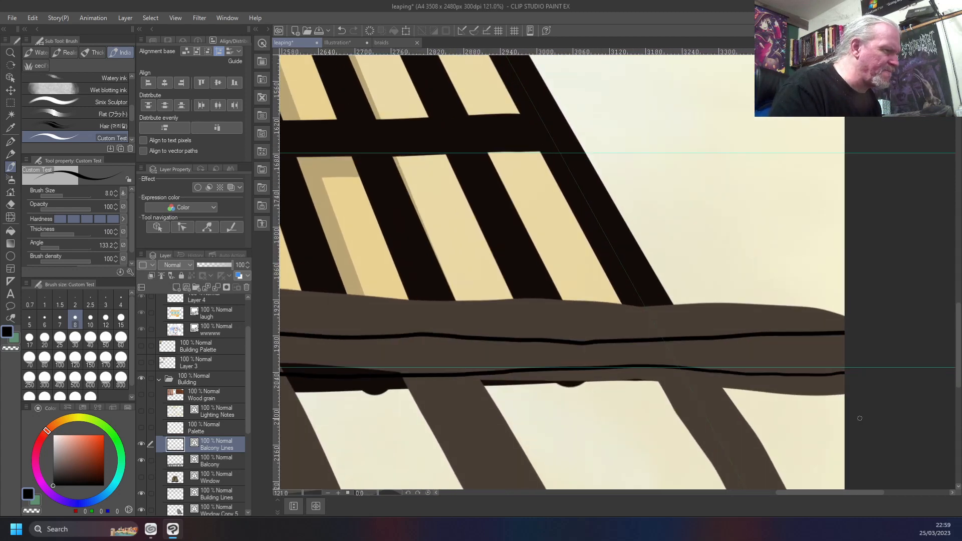
{"action": "scroll", "coordinate": [860, 418], "scroll_direction": "down", "scroll_amount": 3}
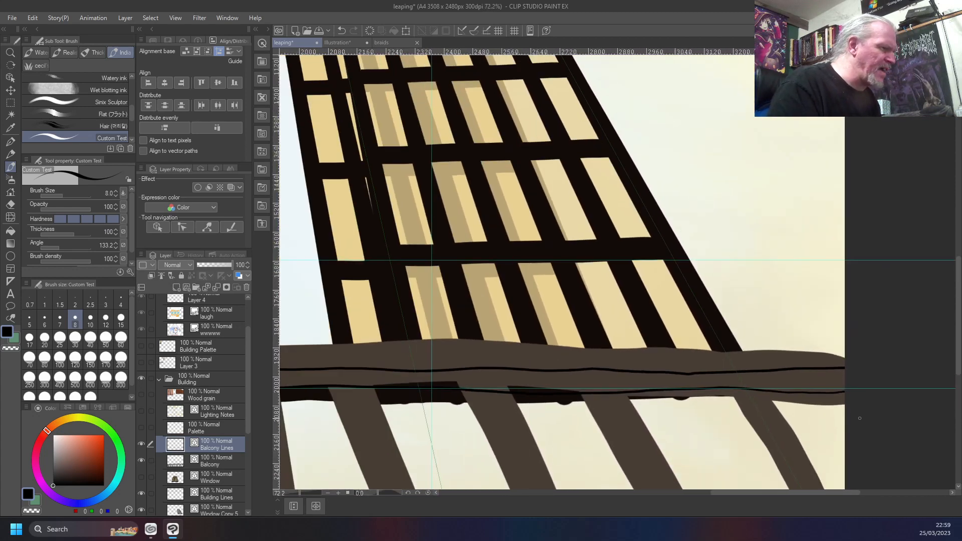
{"action": "scroll", "coordinate": [860, 417], "scroll_direction": "down", "scroll_amount": 3}
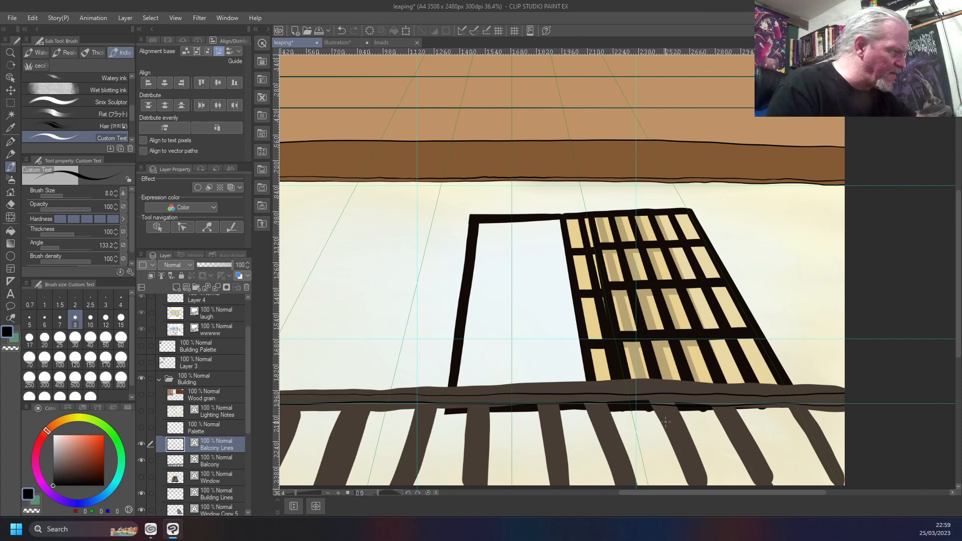
{"action": "scroll", "coordinate": [666, 421], "scroll_direction": "up", "scroll_amount": 3}
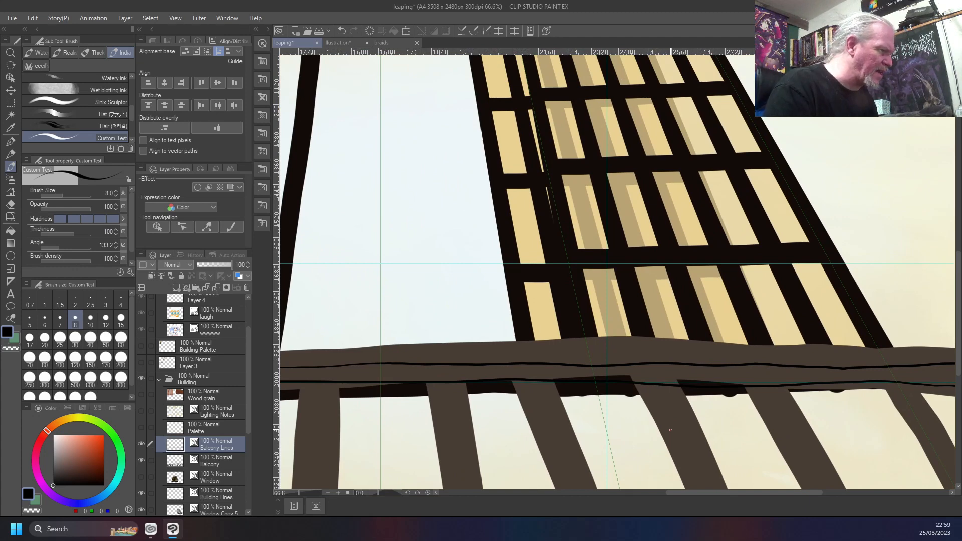
{"action": "scroll", "coordinate": [670, 430], "scroll_direction": "down", "scroll_amount": 1}
{"action": "scroll", "coordinate": [670, 429], "scroll_direction": "down", "scroll_amount": 2}
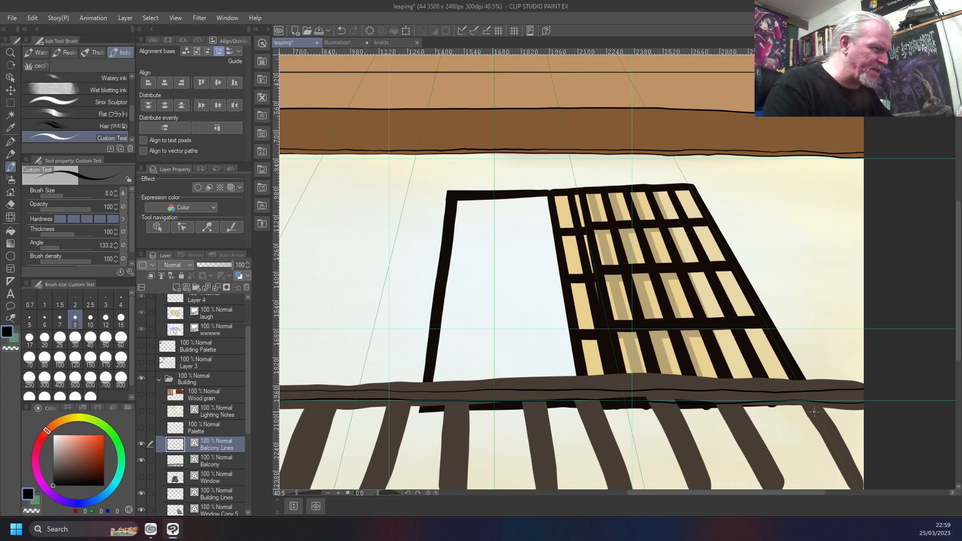
{"action": "scroll", "coordinate": [799, 426], "scroll_direction": "up", "scroll_amount": 2}
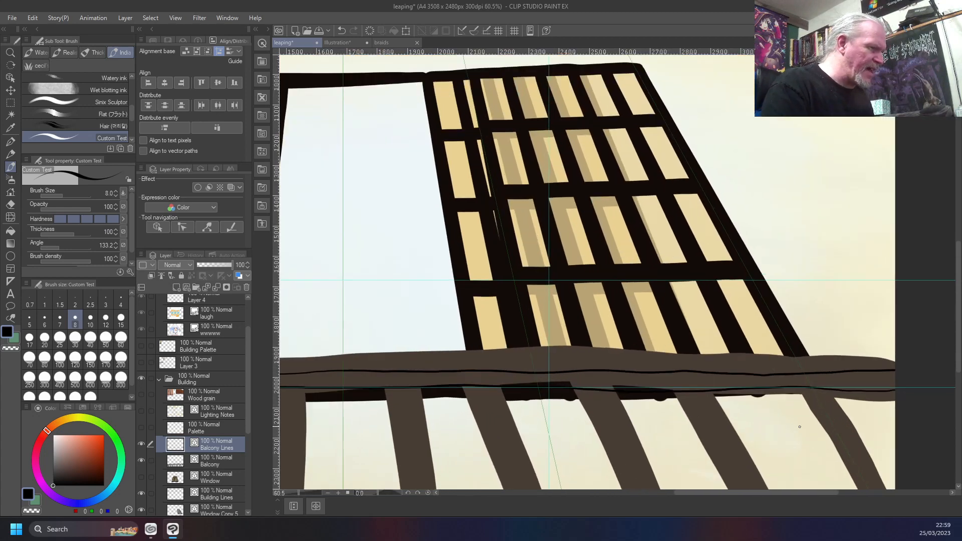
{"action": "scroll", "coordinate": [800, 427], "scroll_direction": "up", "scroll_amount": 2}
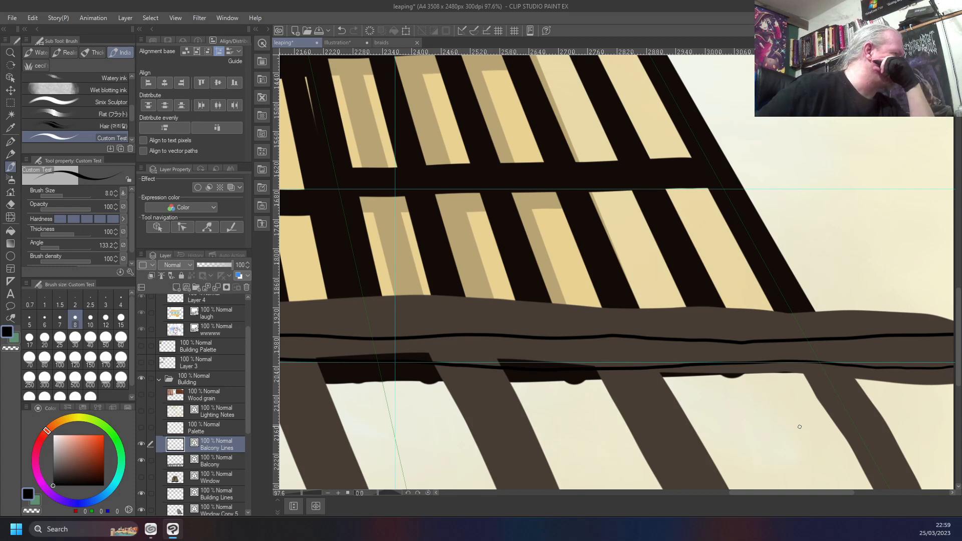
{"action": "scroll", "coordinate": [799, 426], "scroll_direction": "down", "scroll_amount": 5}
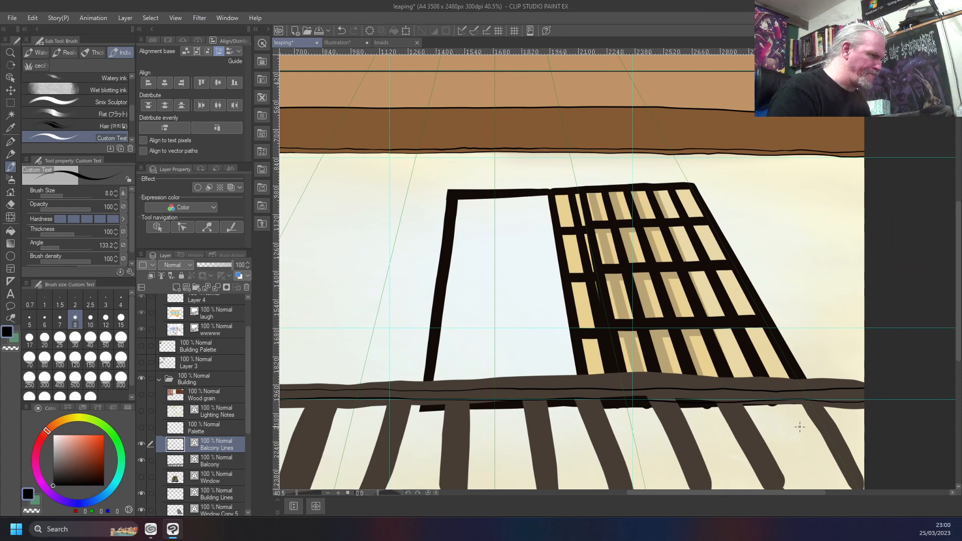
Undo both inked rail lines and their redraw corrections, back to the bare brown balcony rail
{"action": "key", "text": "ctrl+z"}
{"action": "key", "text": "ctrl+z"}
{"action": "key", "text": "ctrl+z"}
{"action": "key", "text": "ctrl+z"}
{"action": "key", "text": "ctrl+z"}
{"action": "key", "text": "ctrl+z"}
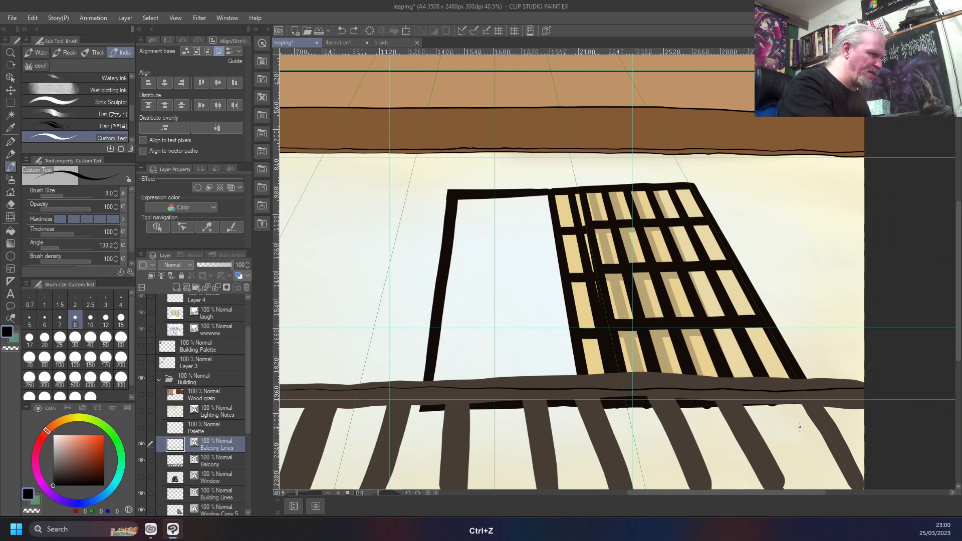
{"action": "key", "text": "ctrl+z"}
{"action": "key", "text": "ctrl+z"}
{"action": "key", "text": "ctrl+z"}
{"action": "key", "text": "ctrl+z"}
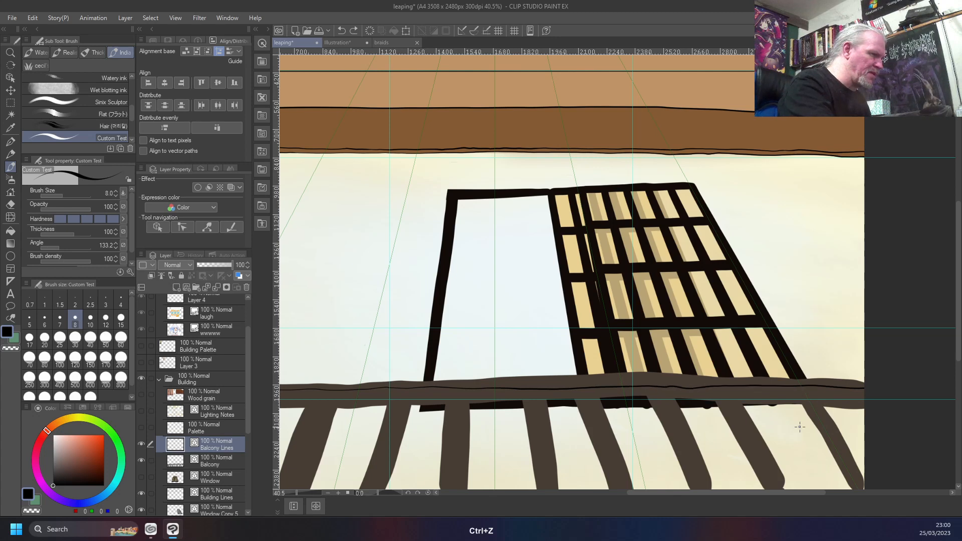
{"action": "key", "text": "ctrl+z"}
{"action": "key", "text": "ctrl+z"}
{"action": "key", "text": "ctrl+z"}
{"action": "key", "text": "ctrl+z"}
{"action": "key", "text": "ctrl+z"}
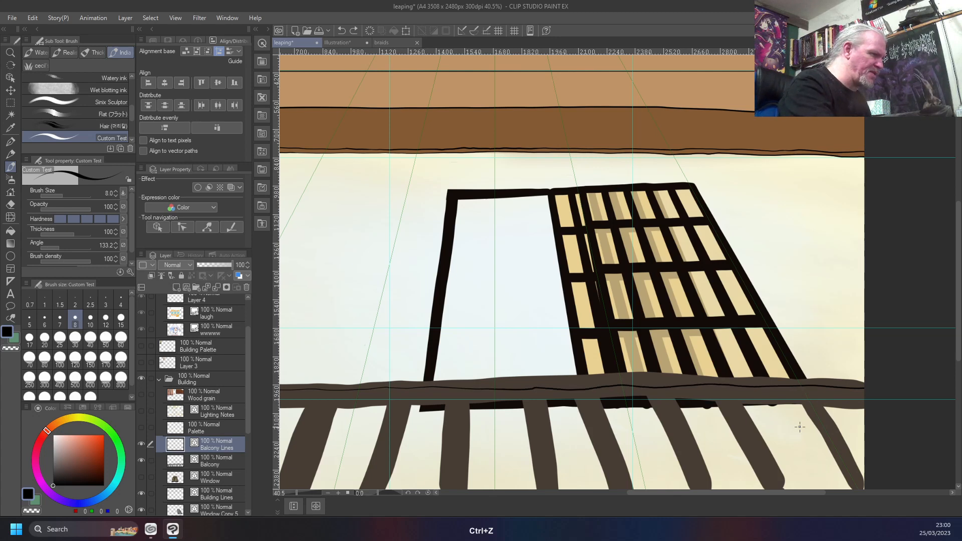
{"action": "key", "text": "ctrl+z"}
{"action": "key", "text": "ctrl+z"}
{"action": "key", "text": "ctrl+z"}
{"action": "key", "text": "ctrl+z"}
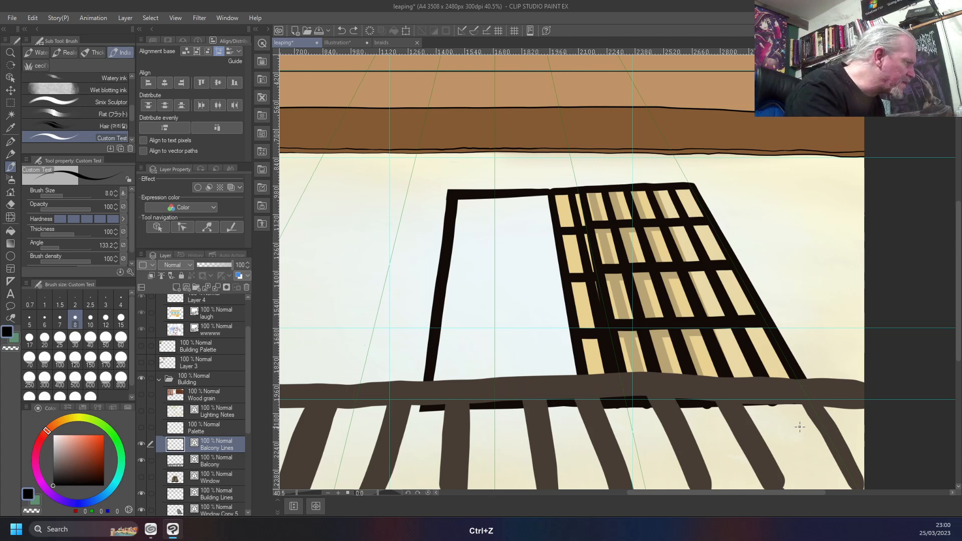
Turn on ruler snapping and ink a straight black line along the horizontal guide near the rail's lower edge, right to left
{"action": "left_click", "coordinate": [474, 31]}
{"action": "left_click_drag", "start_coordinate": [863, 397], "coordinate": [270, 396]}
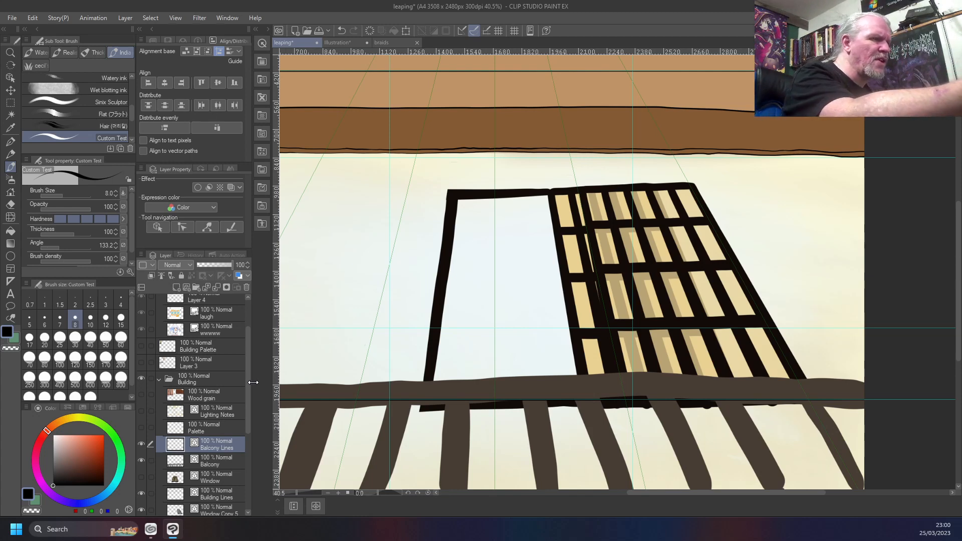
Nudge the straight line up off the guide to the rail's mid-height with the Move layer tool, comparing slightly lower positions
{"action": "key", "text": "y"}
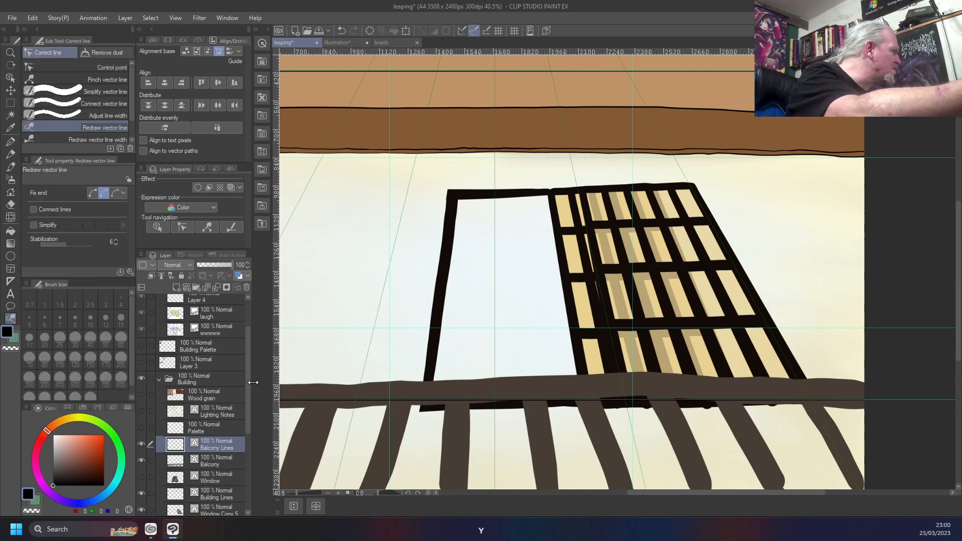
{"action": "key", "text": "y"}
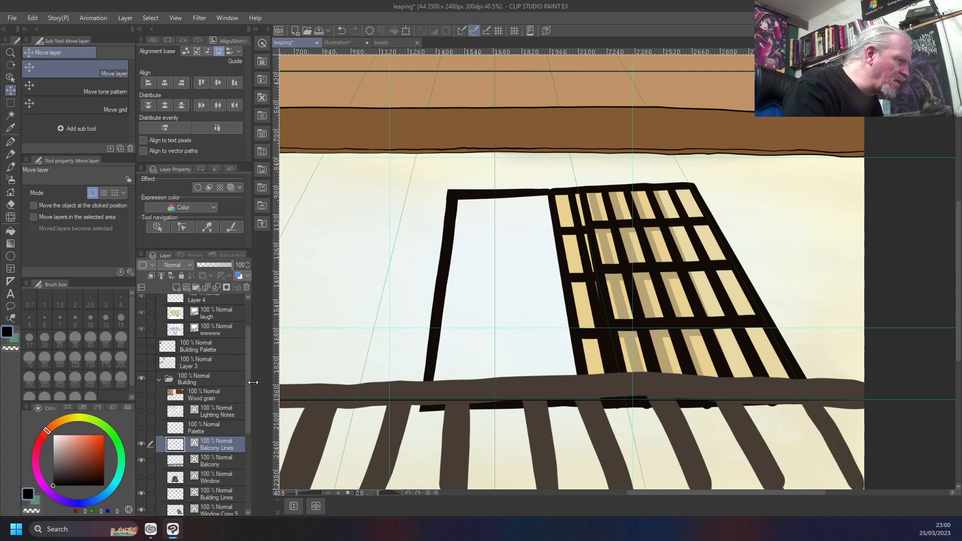
{"action": "key", "text": "Up"}
{"action": "key", "text": "Up"}
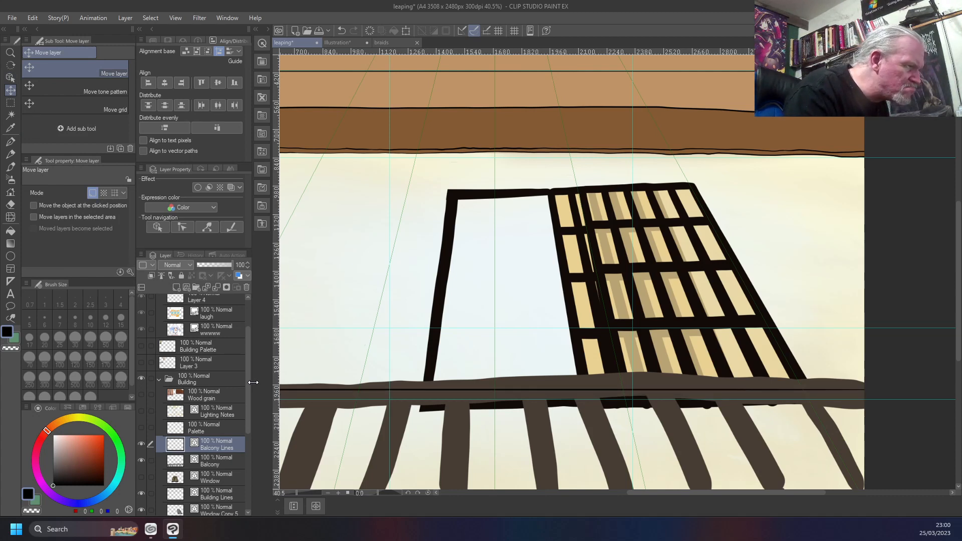
{"action": "key", "text": "Up"}
{"action": "key", "text": "Down"}
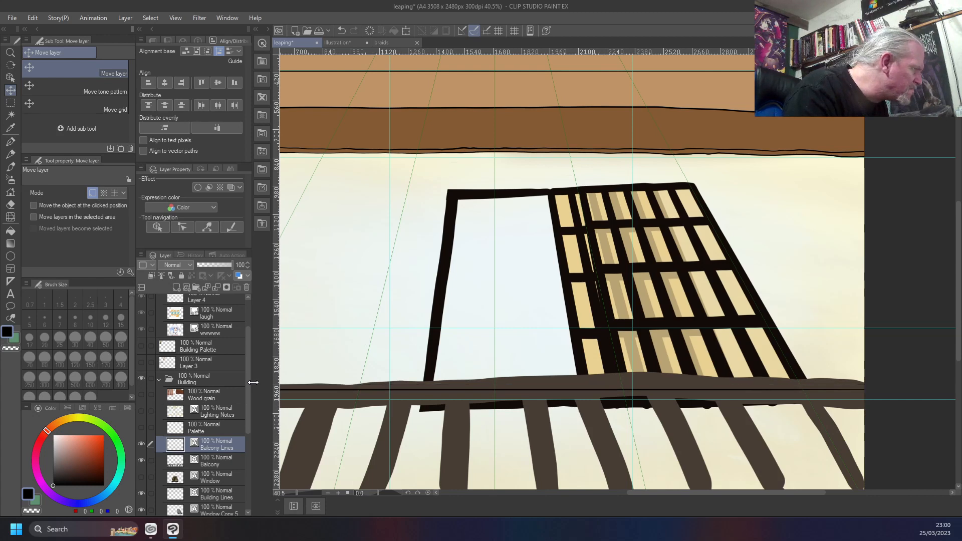
{"action": "key", "text": "Down"}
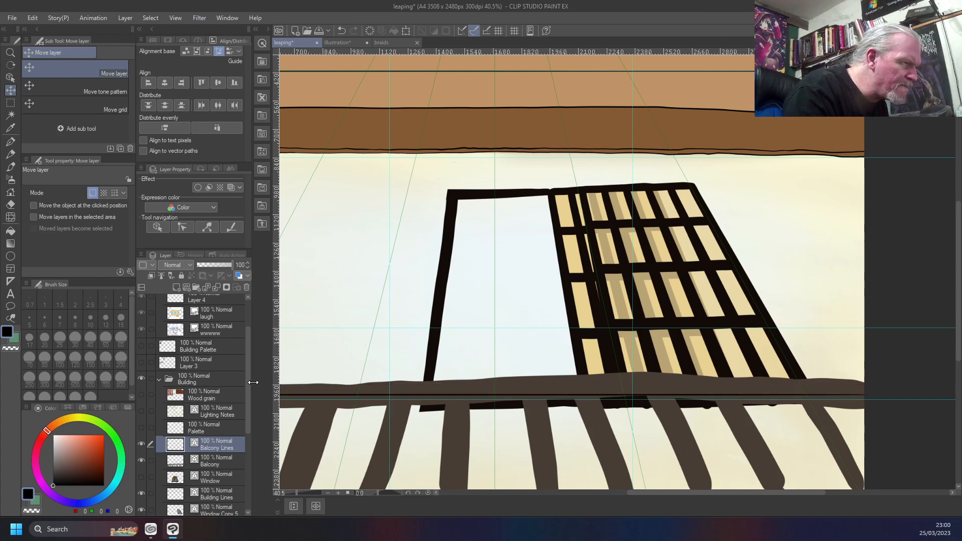
{"action": "key", "text": "Up"}
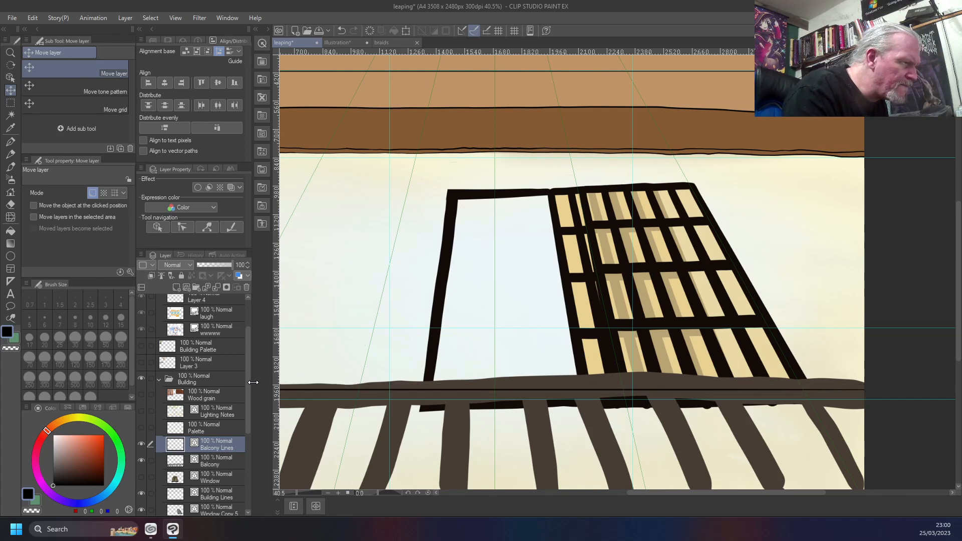
{"action": "key", "text": "Down"}
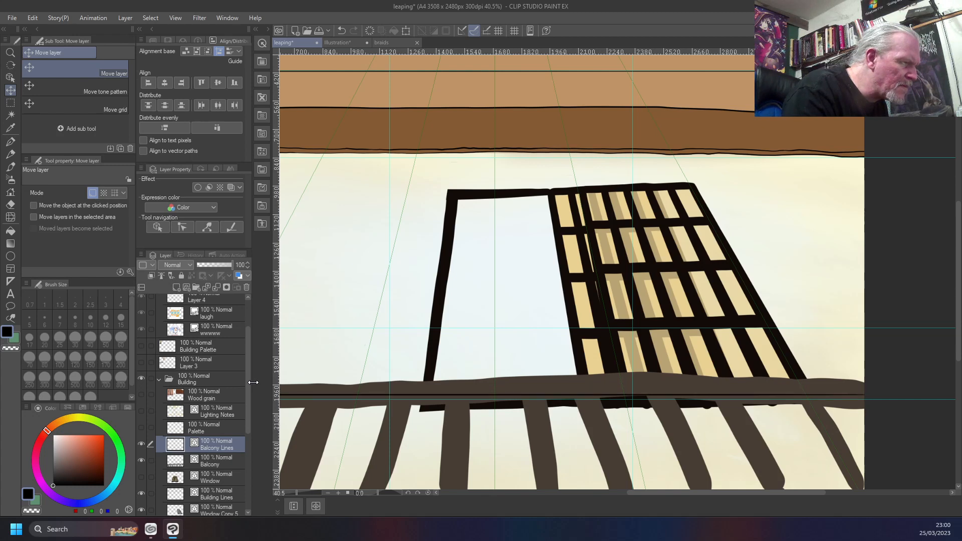
{"action": "key", "text": "Up"}
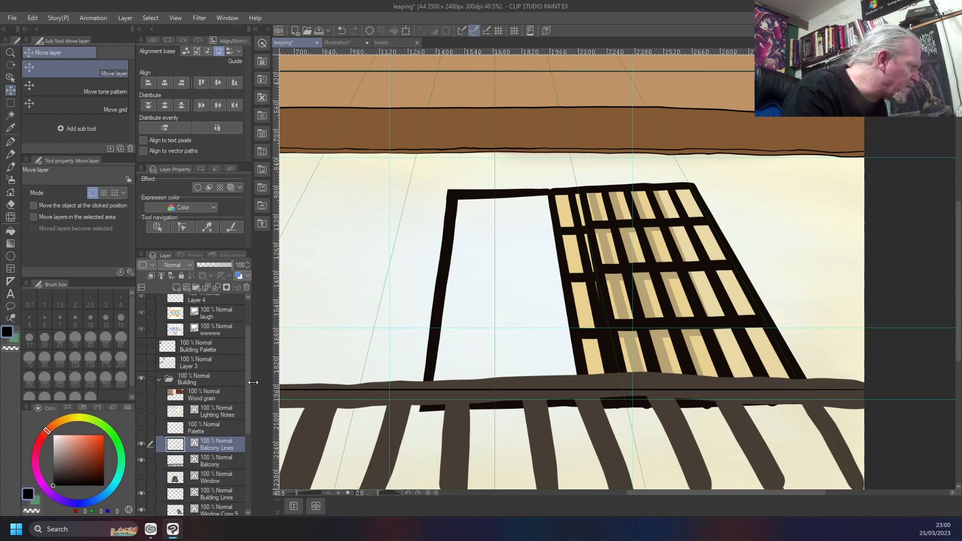
Nudge the inked line up to the rail's top edge and ink a second straight line along the horizontal guide, right to left
{"action": "key", "text": "Up"}
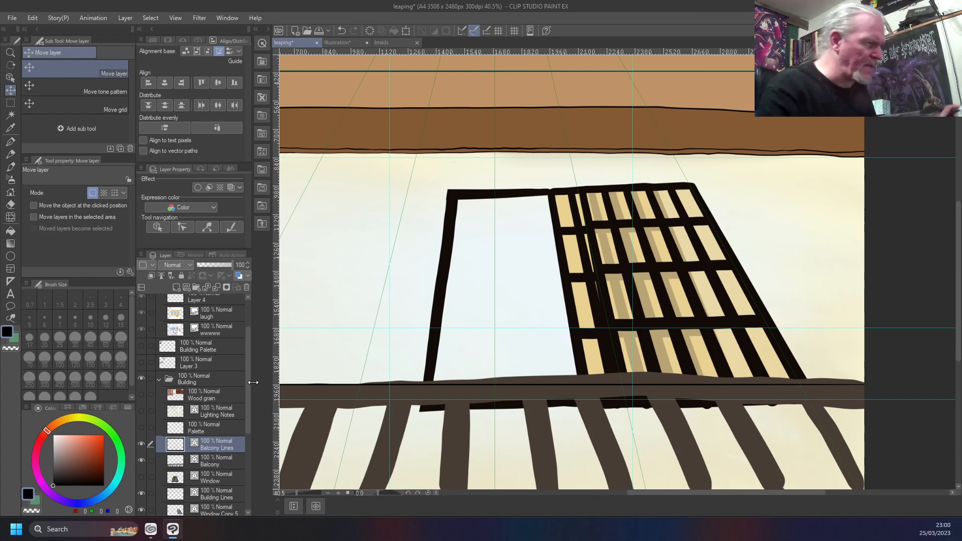
{"action": "key", "text": "b"}
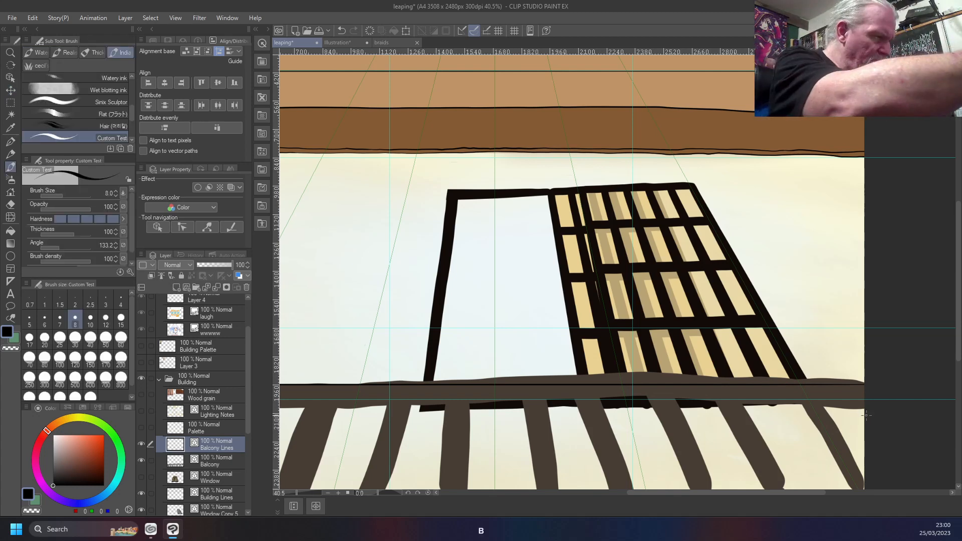
{"action": "mouse_move", "coordinate": [854, 399]}
{"action": "left_mouse_down"}
{"action": "mouse_move", "coordinate": [310, 403]}
{"action": "mouse_move", "coordinate": [263, 394]}
{"action": "left_mouse_up"}
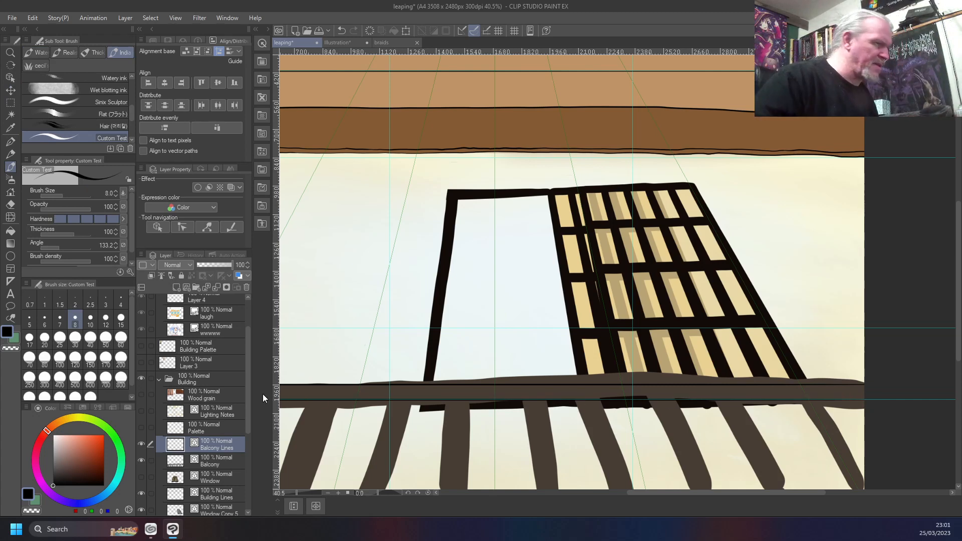
Nudge both rail lines up together with the Move layer tool until the lower one sits slightly above the guide
{"action": "key", "text": "y"}
{"action": "key", "text": "y"}
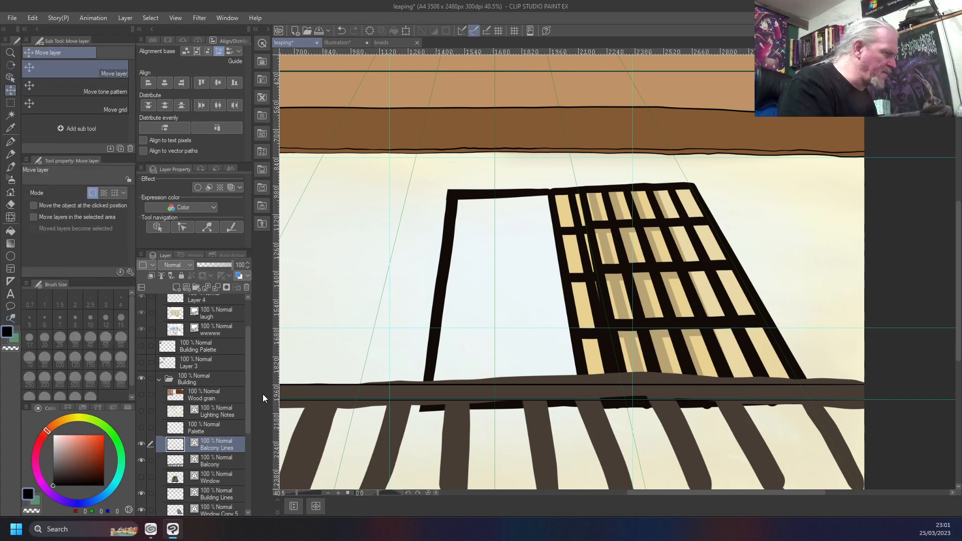
{"action": "key", "text": "shift+Up"}
{"action": "key", "text": "shift+Up"}
{"action": "key", "text": "shift+Up"}
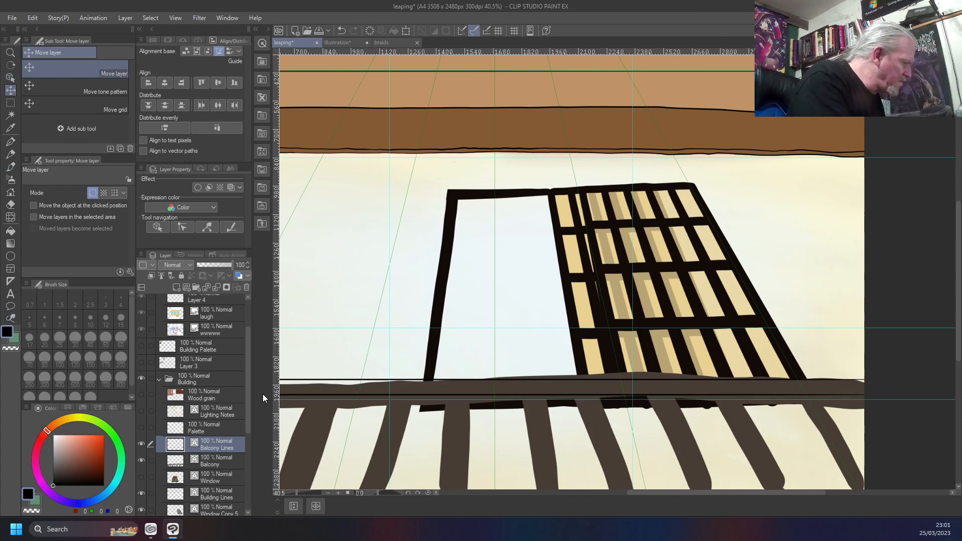
{"action": "key", "text": "ctrl+z"}
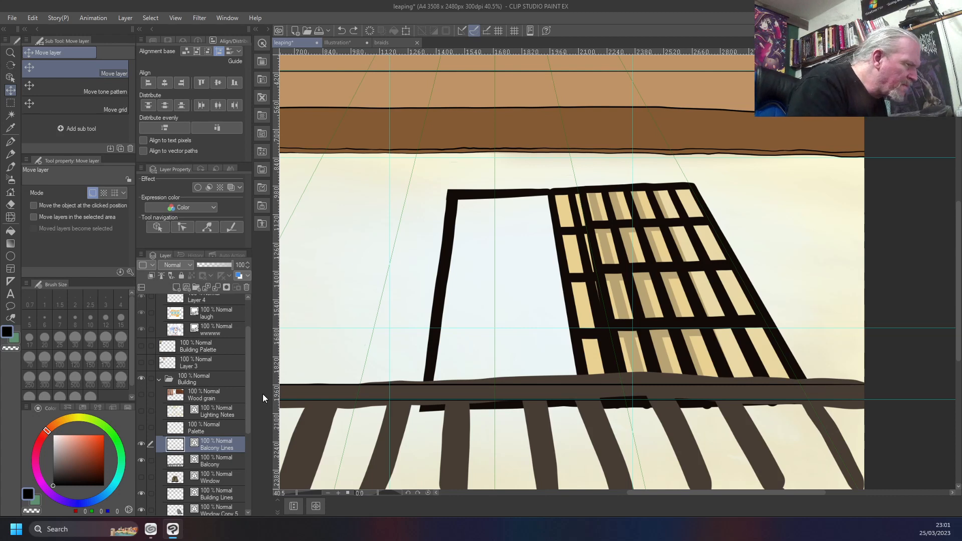
{"action": "key", "text": "Up"}
{"action": "key", "text": "Up"}
{"action": "key", "text": "Up"}
{"action": "key", "text": "Up"}
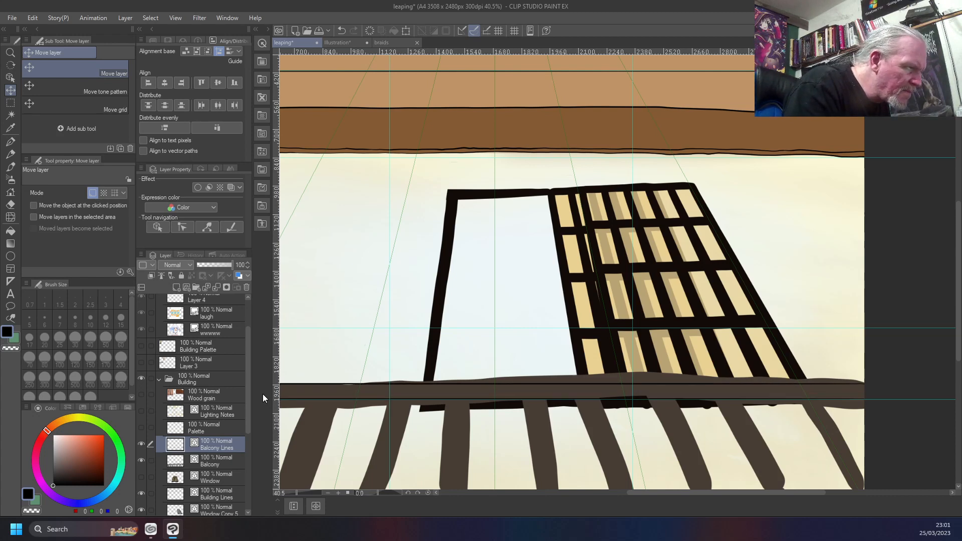
{"action": "key", "text": "Up"}
{"action": "key", "text": "Up"}
{"action": "key", "text": "Up"}
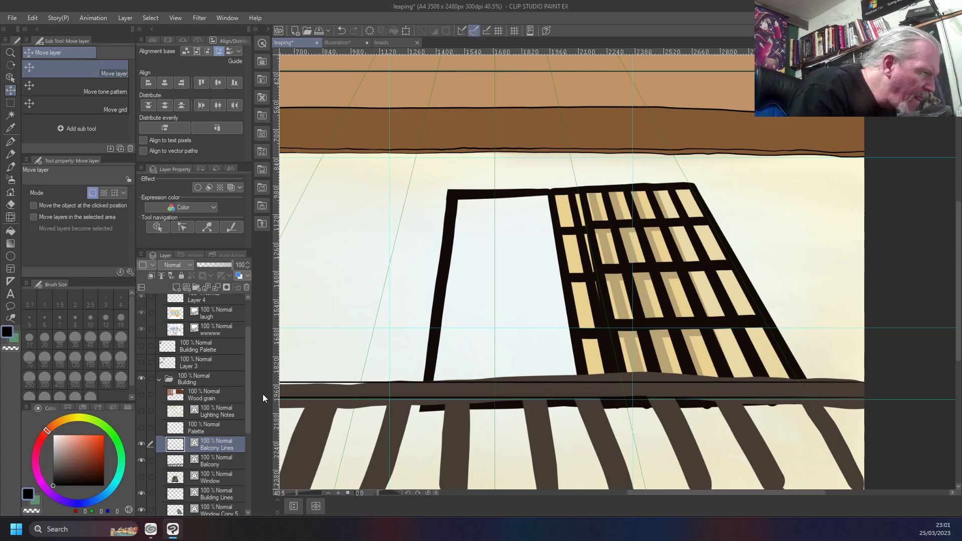
{"action": "key", "text": "Up"}
{"action": "key", "text": "Up"}
{"action": "key", "text": "Up"}
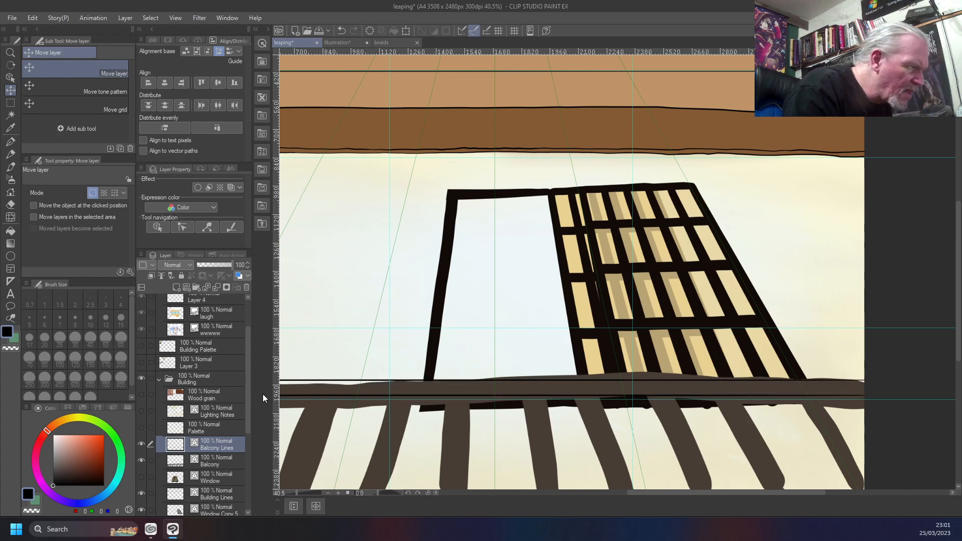
{"action": "key", "text": "Up"}
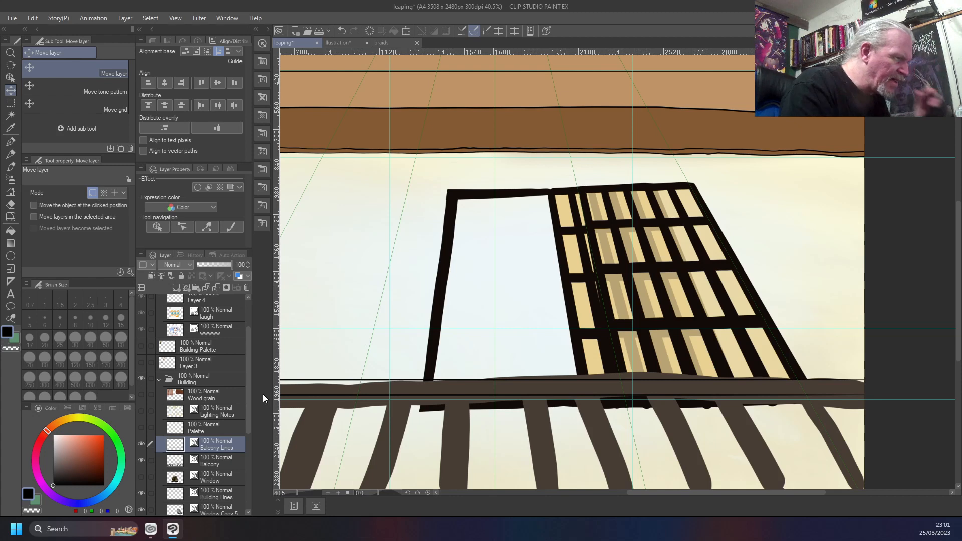
{"action": "key", "text": "Up"}
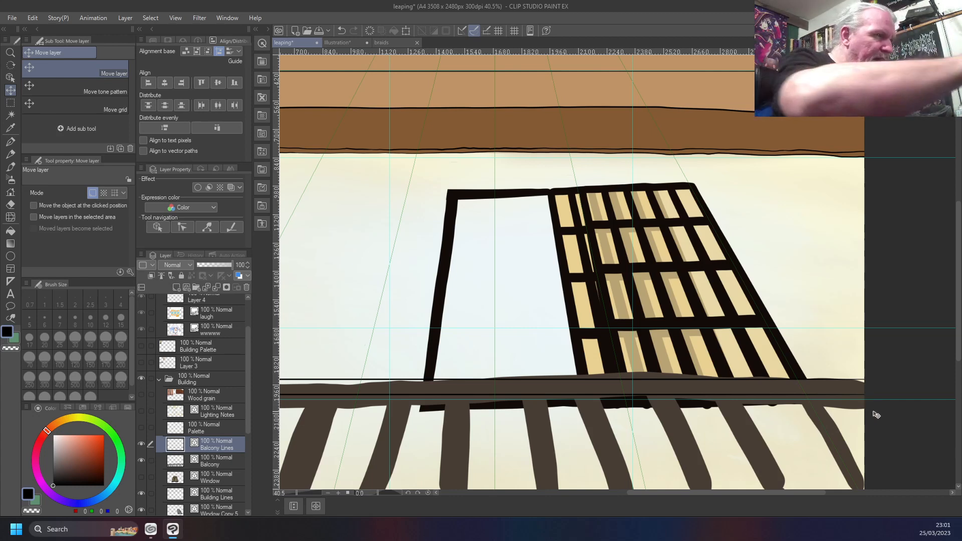
Ink a third straight line along the horizontal guide, right to left, and hide the Guide layer
{"action": "key", "text": "b"}
{"action": "left_click_drag", "start_coordinate": [868, 400], "coordinate": [281, 401]}
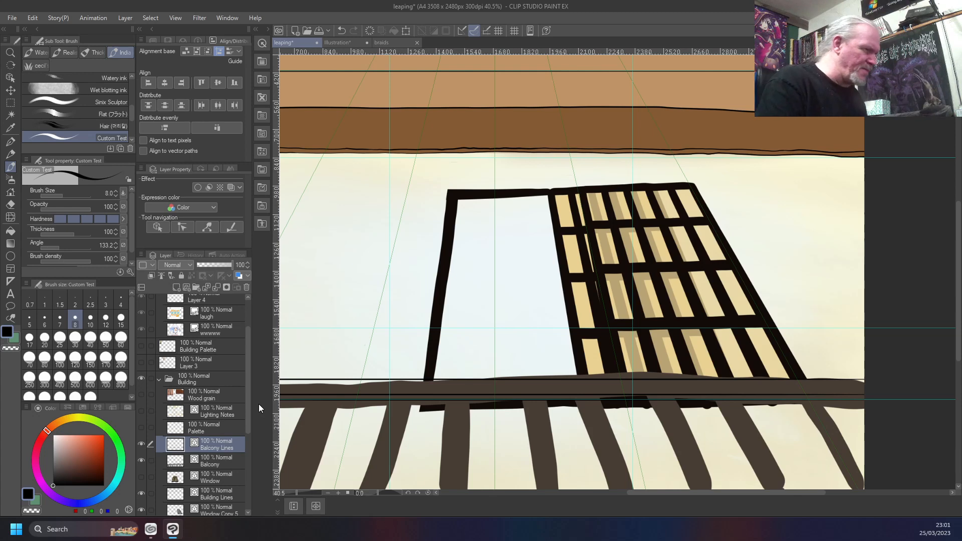
{"action": "scroll", "coordinate": [176, 397], "scroll_direction": "down", "scroll_amount": 5}
{"action": "scroll", "coordinate": [175, 397], "scroll_direction": "down", "scroll_amount": 4}
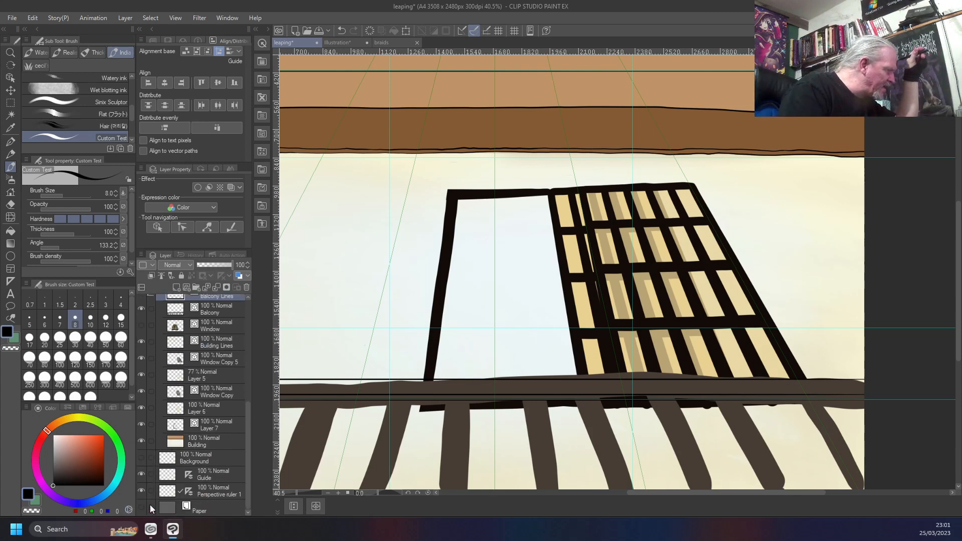
{"action": "left_click", "coordinate": [141, 474]}
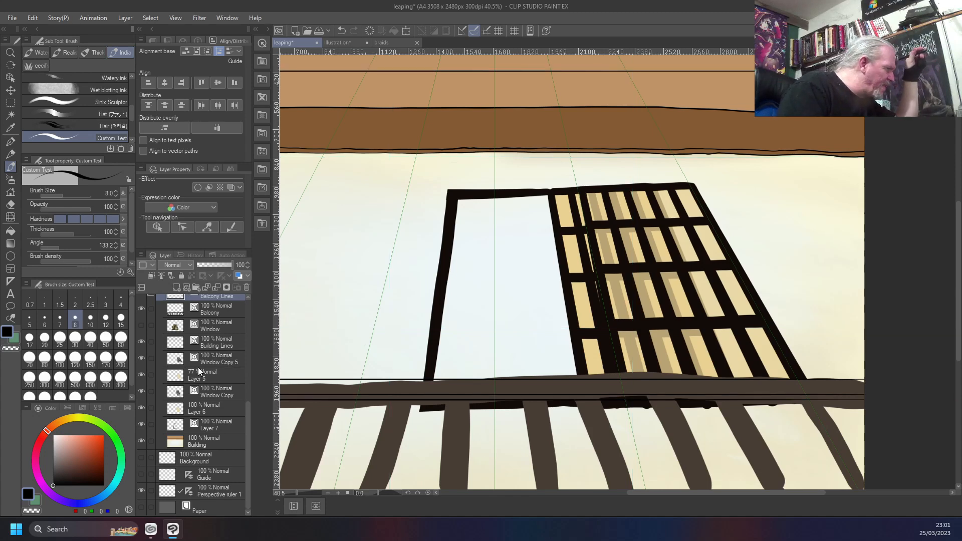
Toggle the Balcony Lines layer off and on, and hide the Balcony layer beneath the inked lines
{"action": "scroll", "coordinate": [197, 368], "scroll_direction": "up", "scroll_amount": 3}
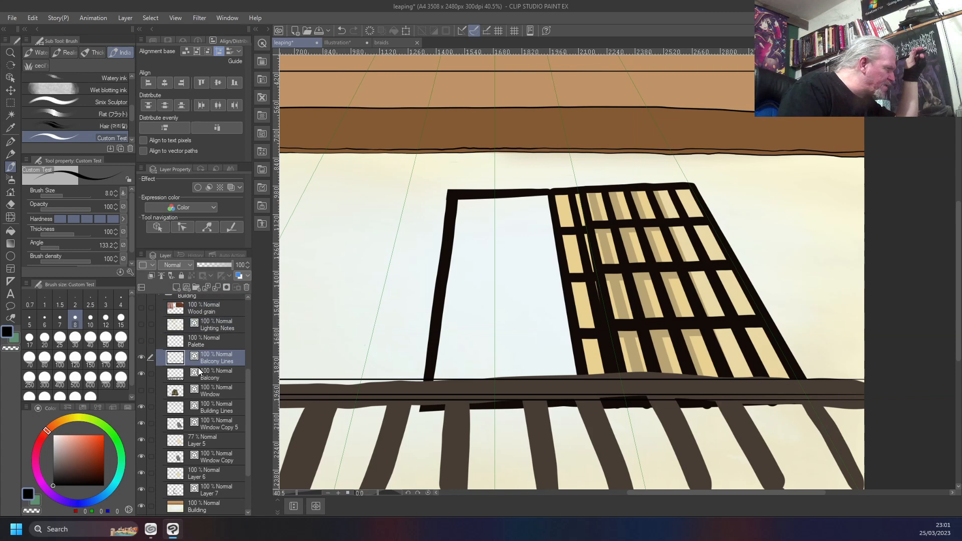
{"action": "left_click", "coordinate": [141, 357]}
{"action": "left_click", "coordinate": [140, 357]}
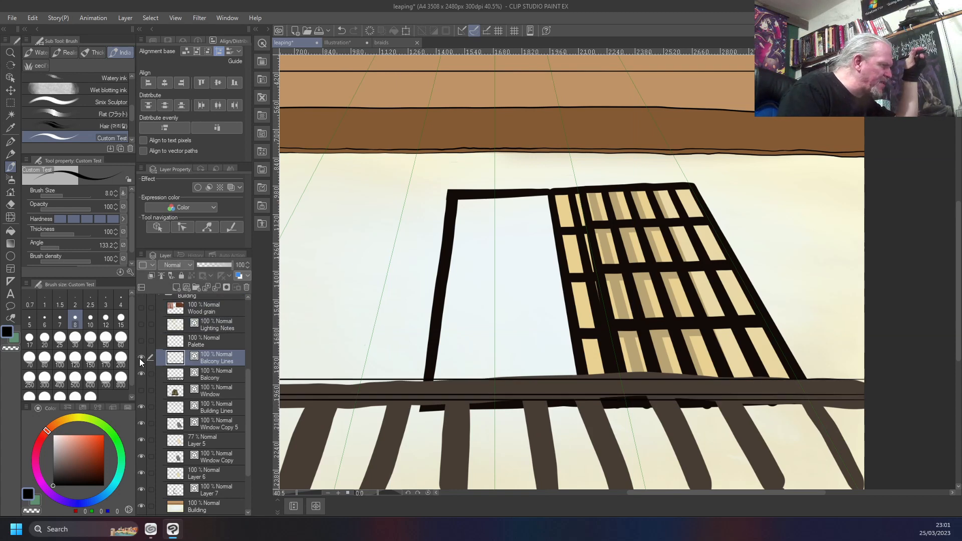
{"action": "left_click", "coordinate": [141, 374]}
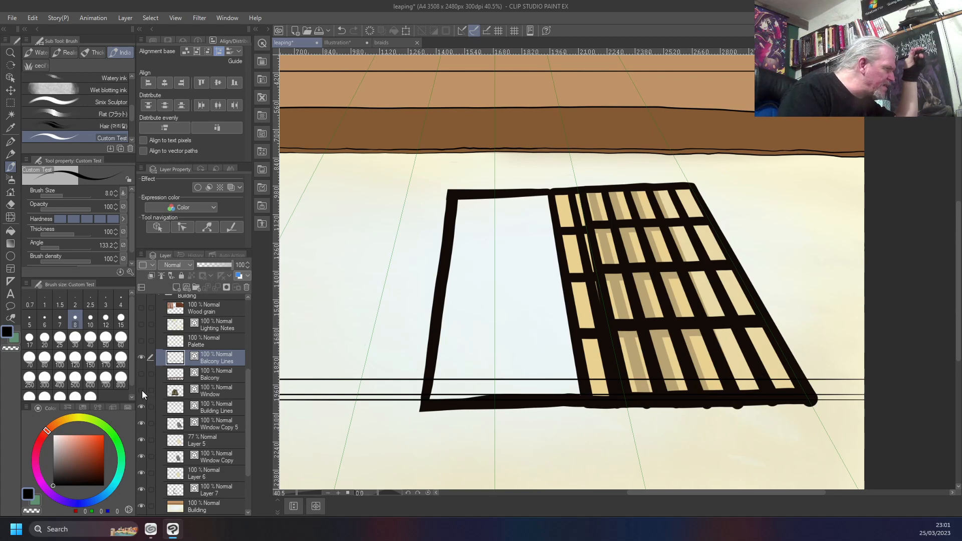
Hide the window layers Window Copy 5, Layer 5, Window Copy, Layer 6 and Layer 7 to isolate the rail lines
{"action": "left_click", "coordinate": [142, 407]}
{"action": "left_click", "coordinate": [140, 424]}
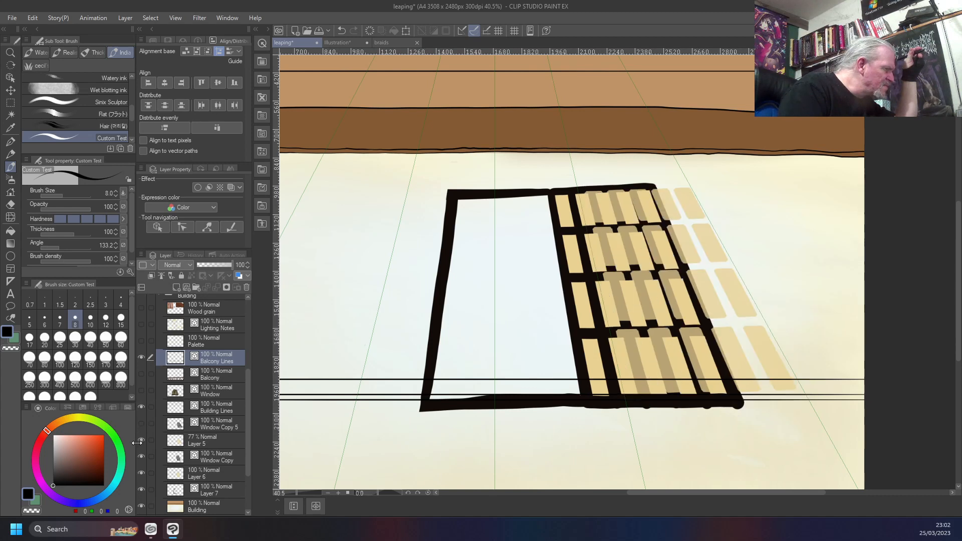
{"action": "left_click", "coordinate": [141, 440]}
{"action": "left_click", "coordinate": [142, 456]}
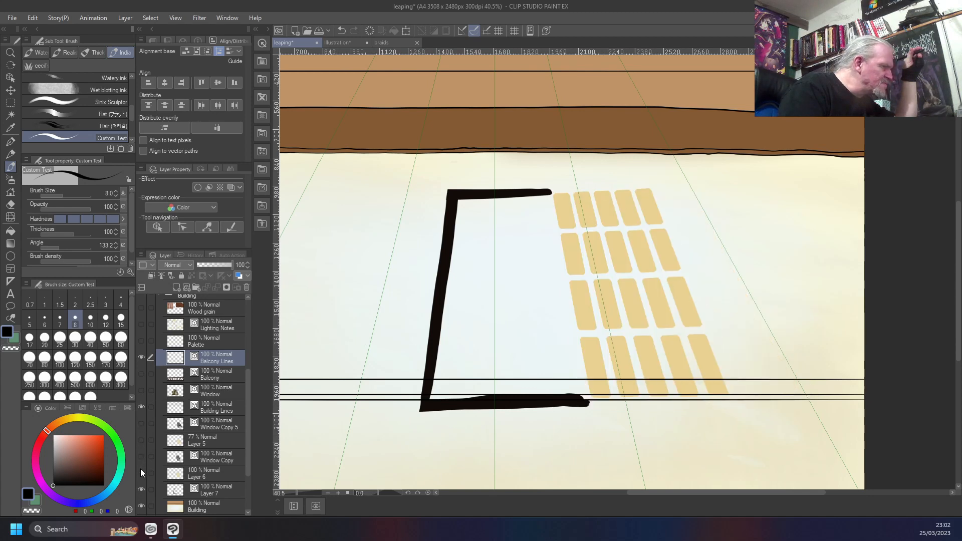
{"action": "left_click", "coordinate": [141, 470]}
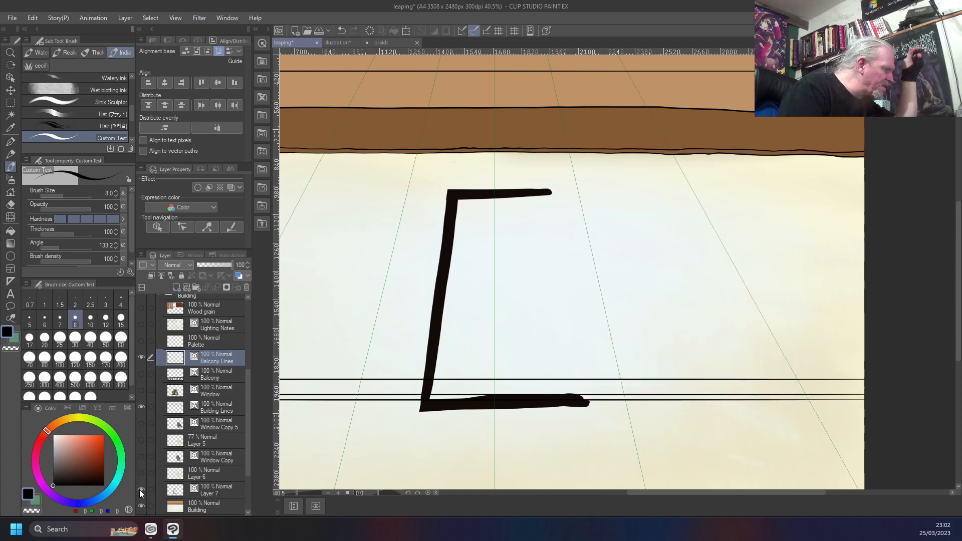
{"action": "left_click", "coordinate": [139, 489]}
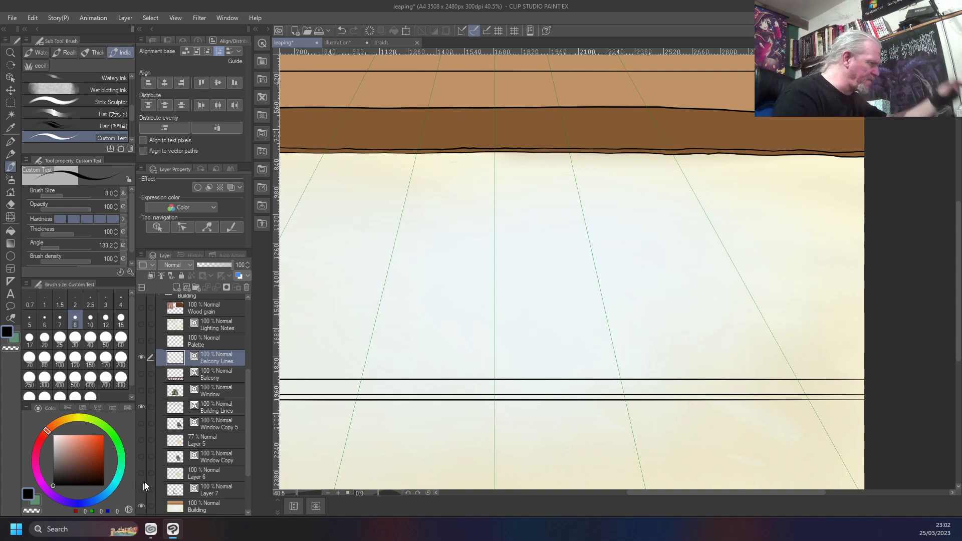
Show Layer 7, Layer 6, Window Copy, Layer 5 and Window Copy 5 again
{"action": "left_click", "coordinate": [141, 490]}
{"action": "left_click", "coordinate": [142, 473]}
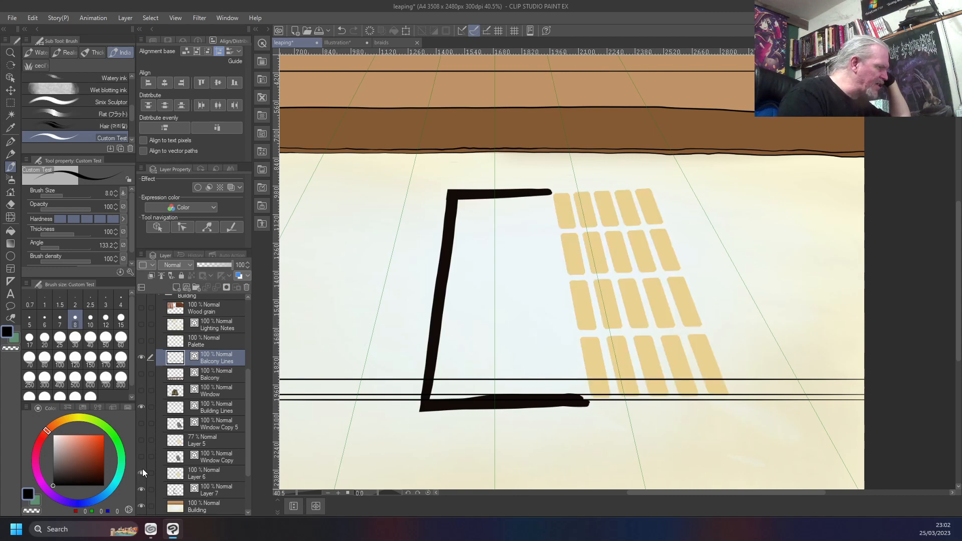
{"action": "left_click", "coordinate": [142, 456]}
{"action": "left_click", "coordinate": [142, 440]}
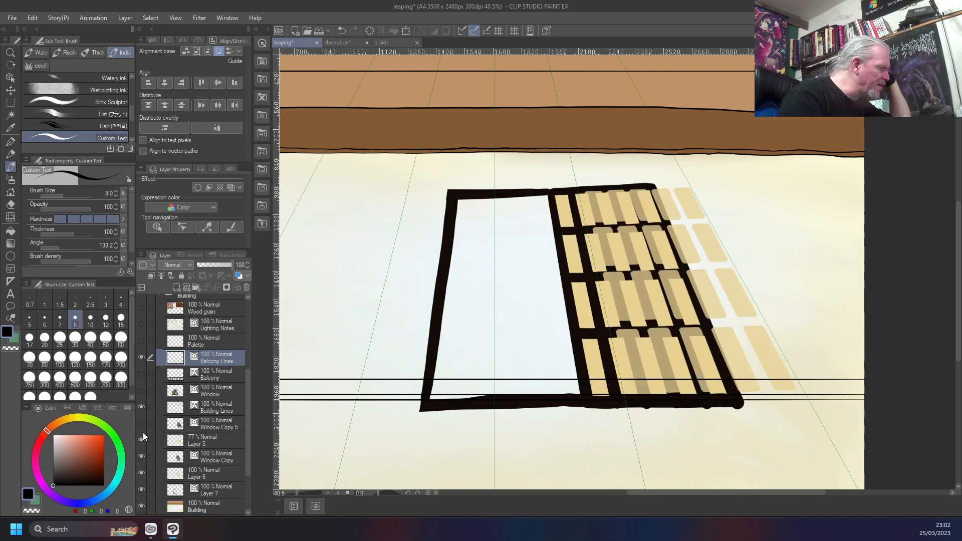
{"action": "left_click", "coordinate": [142, 423]}
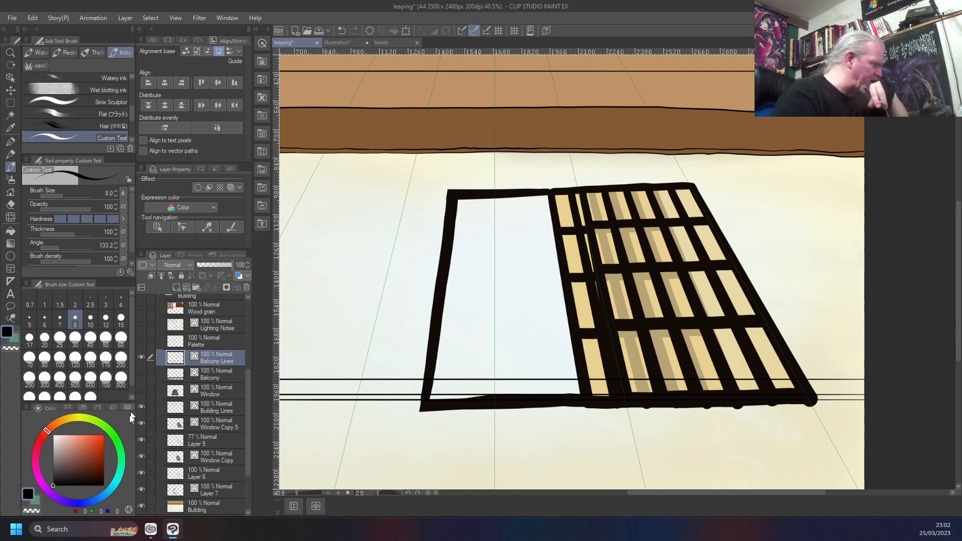
Show the Guide layer again and undo the third line inked along the guide
{"action": "scroll", "coordinate": [170, 439], "scroll_direction": "down", "scroll_amount": 3}
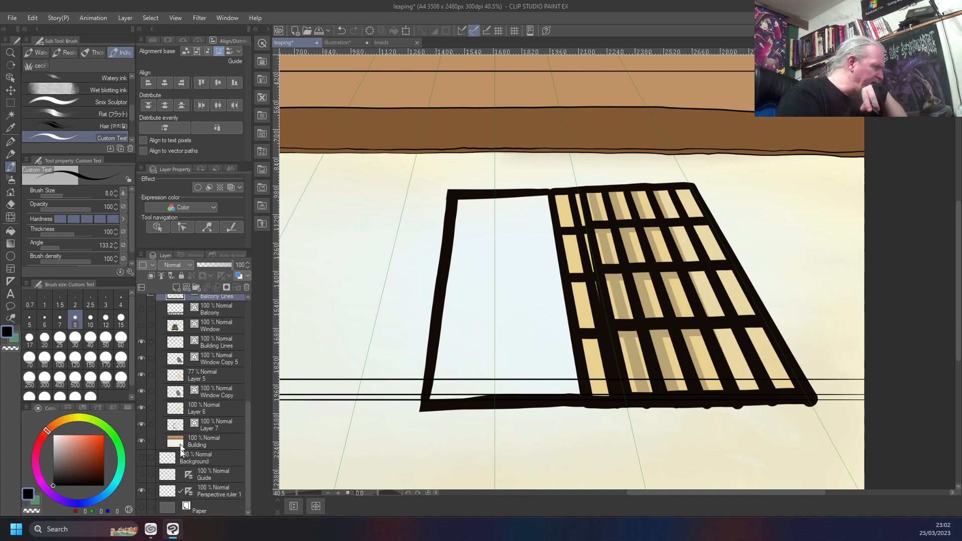
{"action": "left_click", "coordinate": [141, 475]}
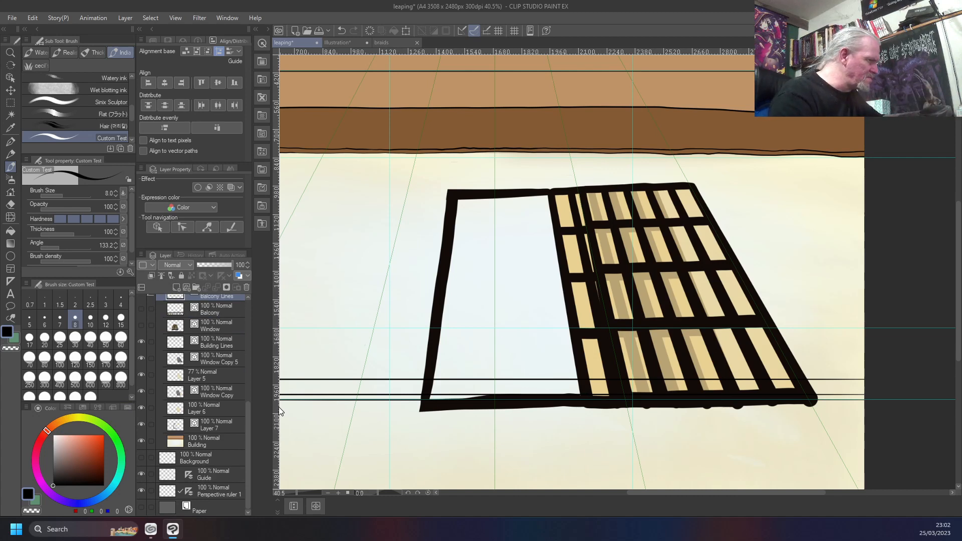
{"action": "key", "text": "ctrl+z"}
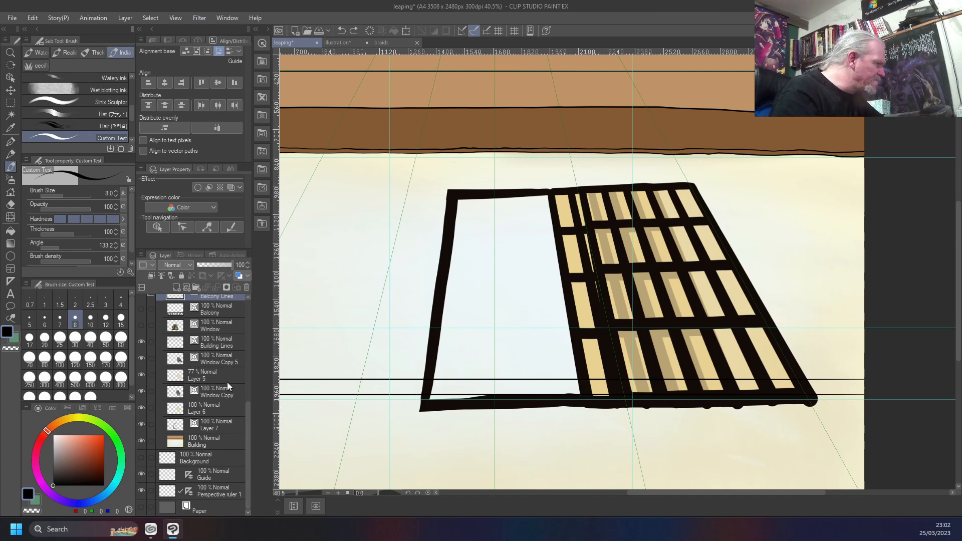
Nudge the two rail lines on Balcony Lines further up with the Move layer tool, widening the gap above the guide, and ease them back slightly
{"action": "scroll", "coordinate": [230, 383], "scroll_direction": "up", "scroll_amount": 3}
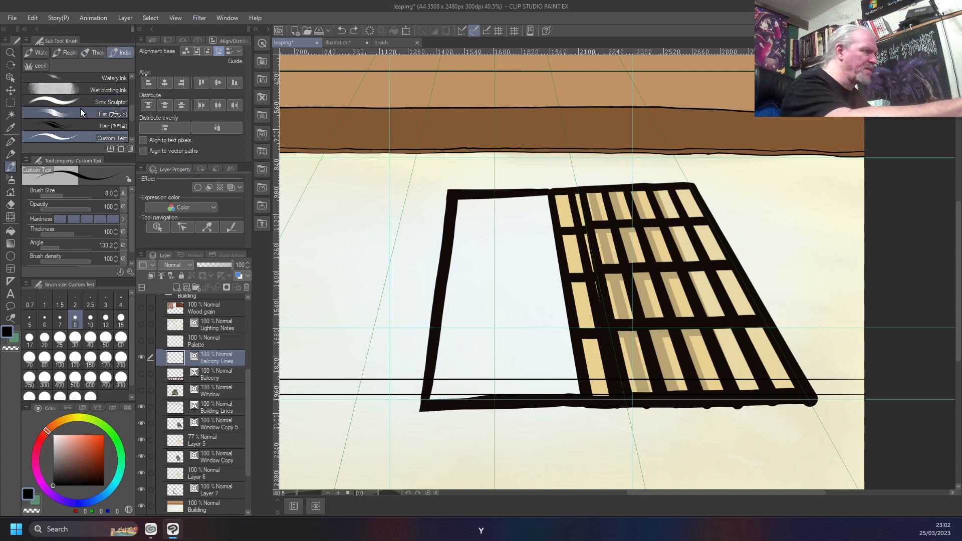
{"action": "key", "text": "y"}
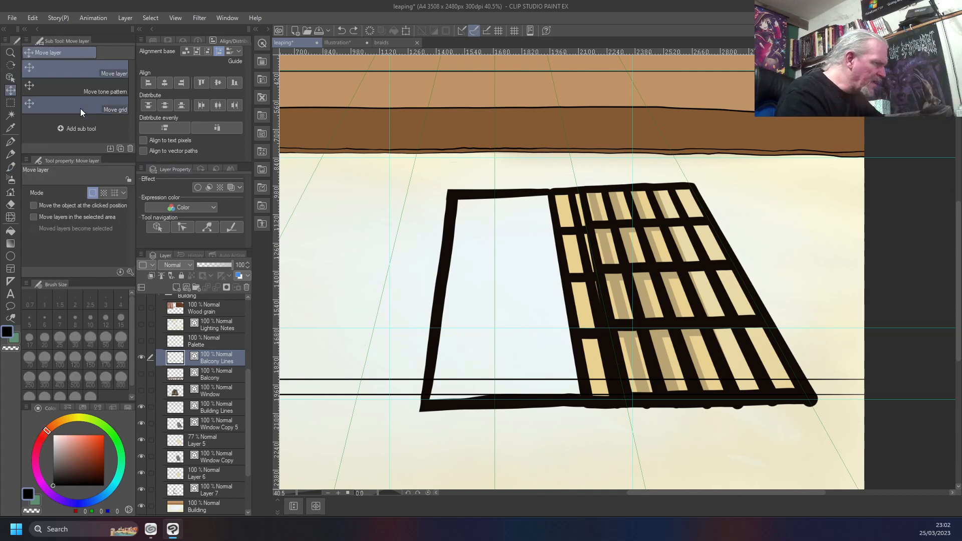
{"action": "key", "text": "Up"}
{"action": "key", "text": "Up"}
{"action": "key", "text": "Up"}
{"action": "key", "text": "Up"}
{"action": "key", "text": "Up"}
{"action": "key", "text": "Up"}
{"action": "key", "text": "Up"}
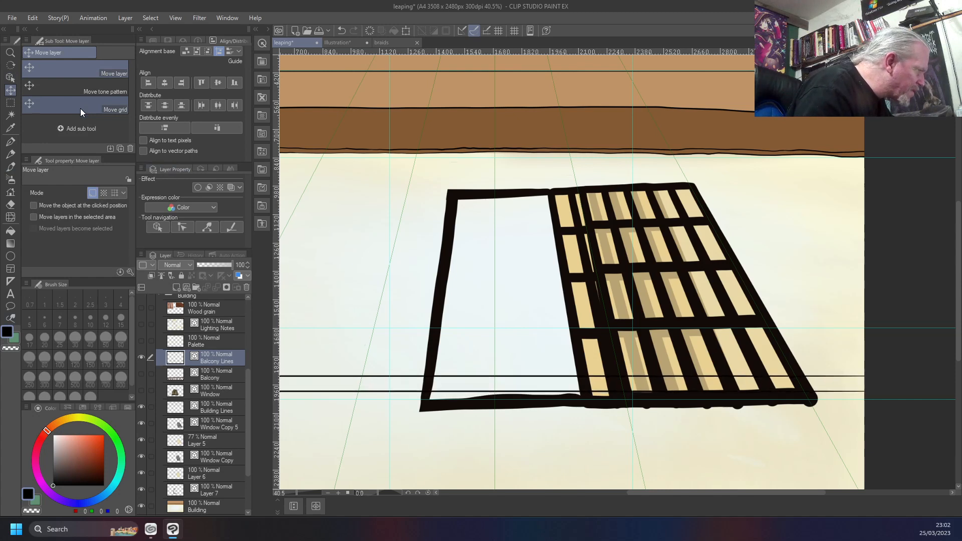
{"action": "key", "text": "Up"}
{"action": "key", "text": "Up"}
{"action": "key", "text": "Up"}
{"action": "key", "text": "Up"}
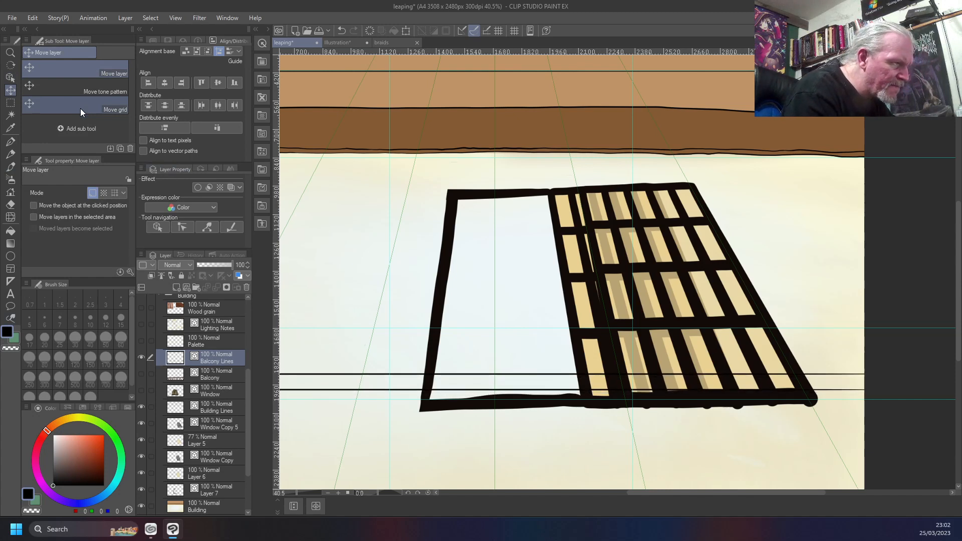
{"action": "key", "text": "Up"}
{"action": "key", "text": "Up"}
{"action": "key", "text": "Up"}
{"action": "key", "text": "Up"}
{"action": "key", "text": "Up"}
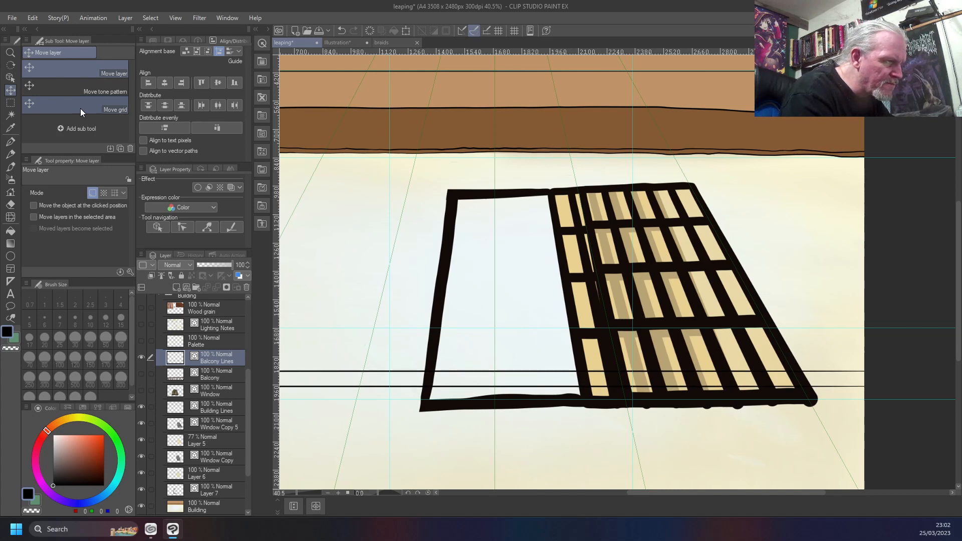
{"action": "key", "text": "Down"}
{"action": "key", "text": "Down"}
{"action": "key", "text": "Down"}
{"action": "key", "text": "Down"}
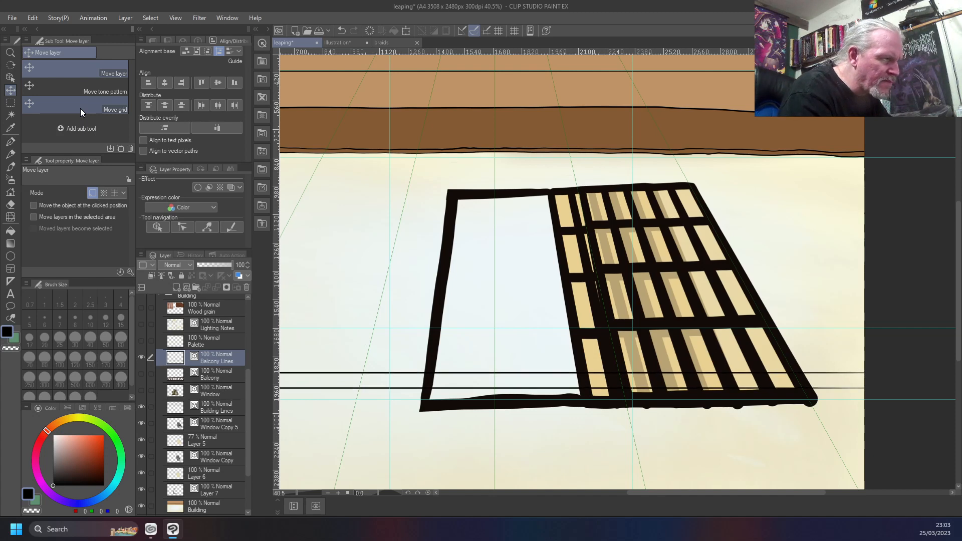
Ink a third straight line along the horizontal guide on Balcony Lines and add a new vector layer above it
{"action": "key", "text": "b"}
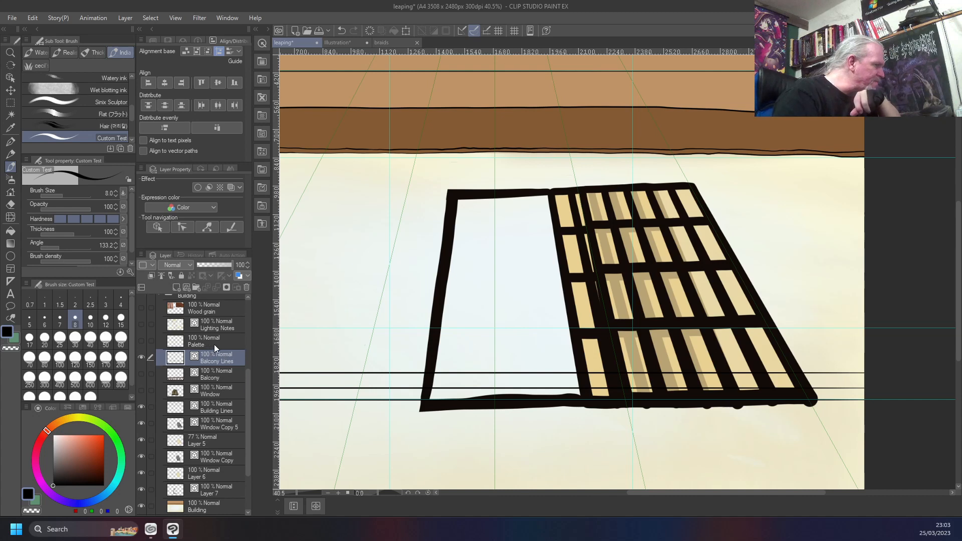
{"action": "left_click", "coordinate": [184, 287]}
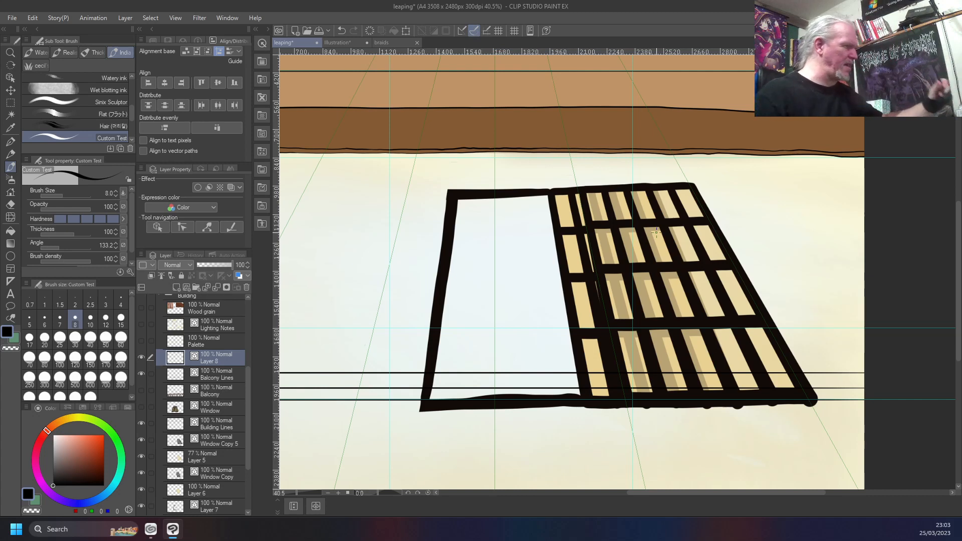
Ink a straight vertical line on Layer 8 along the vertical guide in the open wall area beside the window
{"action": "left_click_drag", "start_coordinate": [389, 211], "coordinate": [389, 327]}
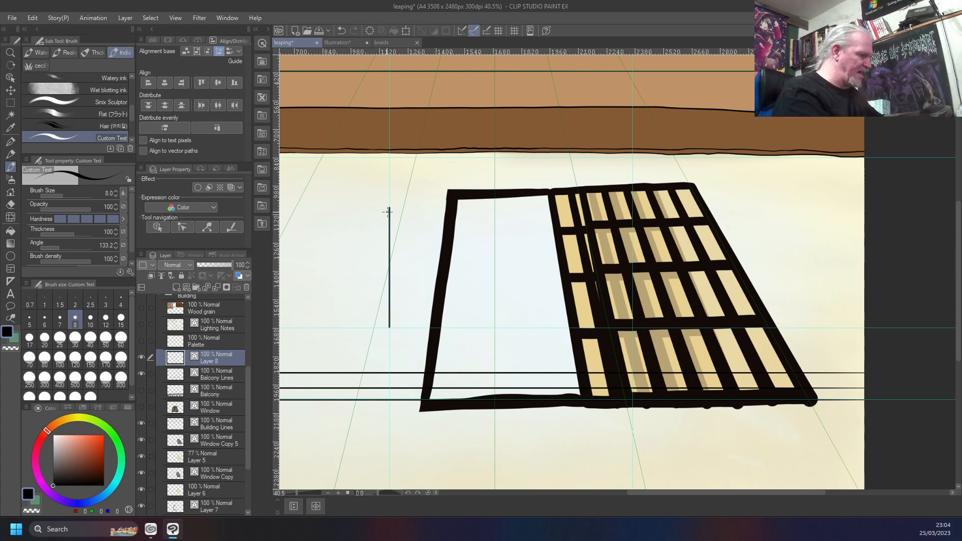
{"action": "key", "text": "ctrl+a"}
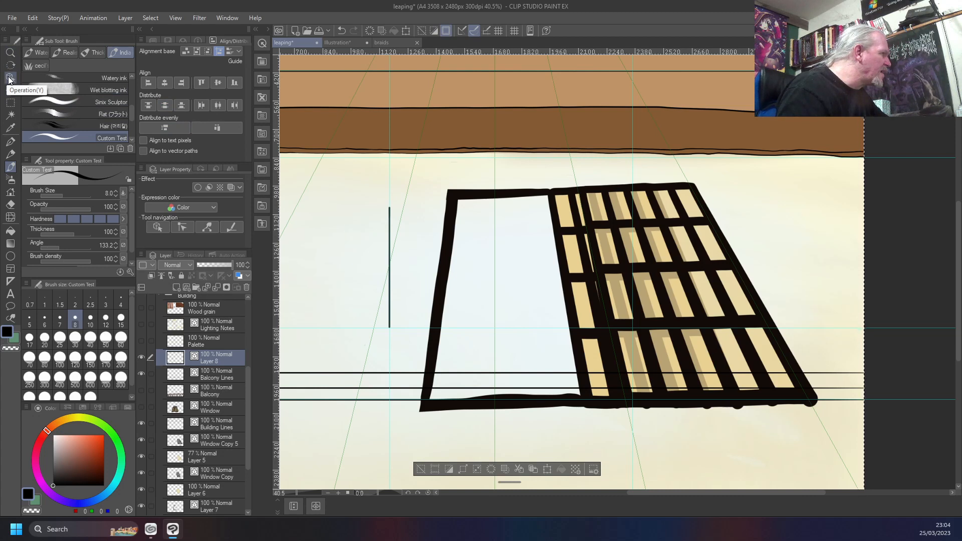
{"action": "left_click", "coordinate": [9, 107]}
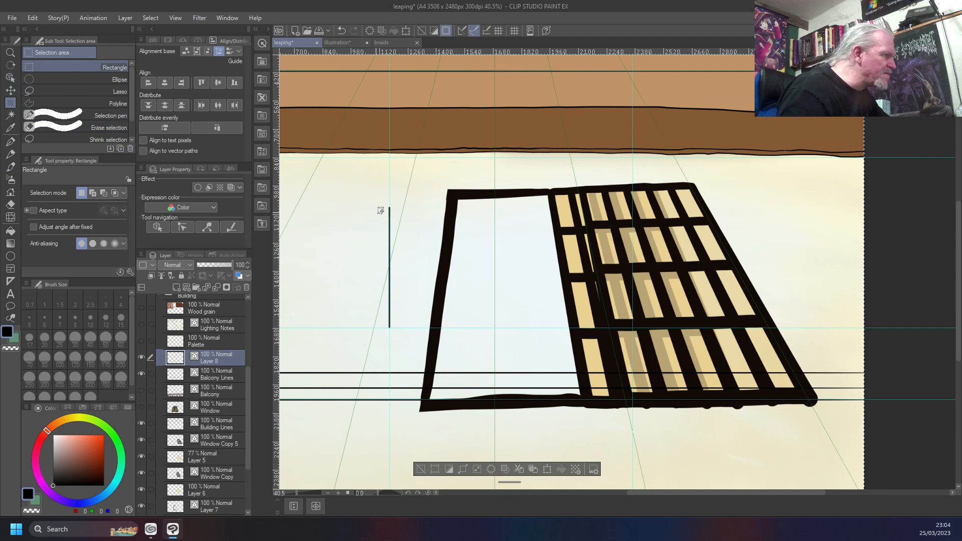
{"action": "left_click_drag", "start_coordinate": [378, 202], "coordinate": [405, 278]}
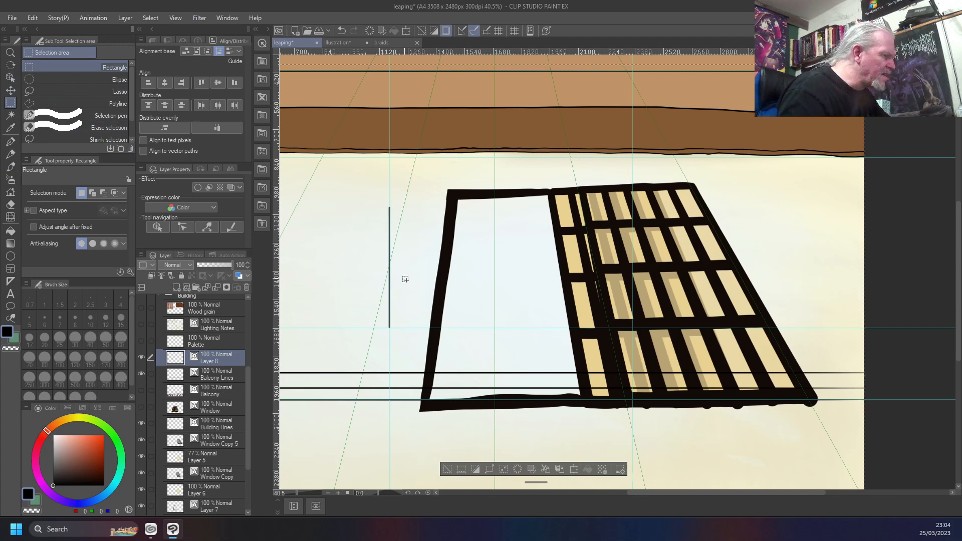
{"action": "key", "text": "ctrl+d"}
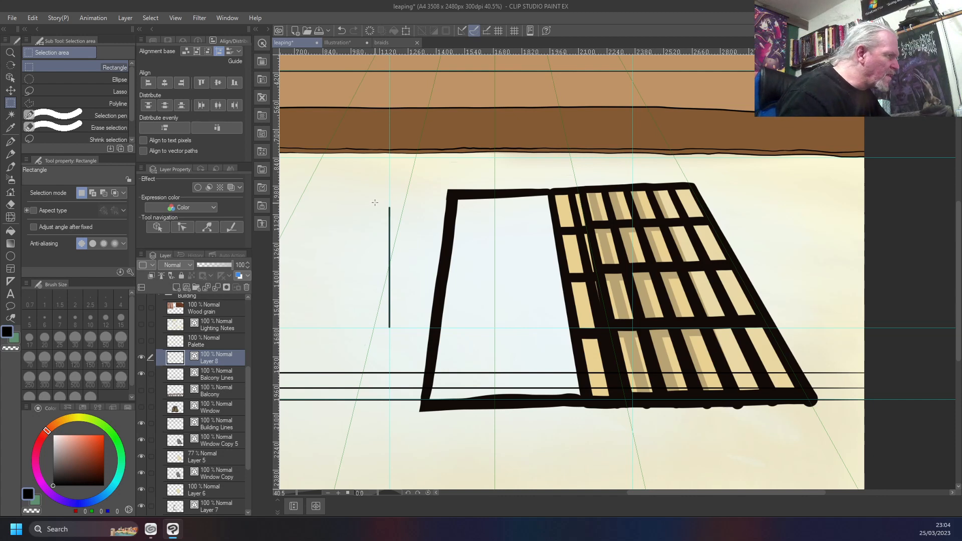
{"action": "left_click_drag", "start_coordinate": [379, 201], "coordinate": [403, 335]}
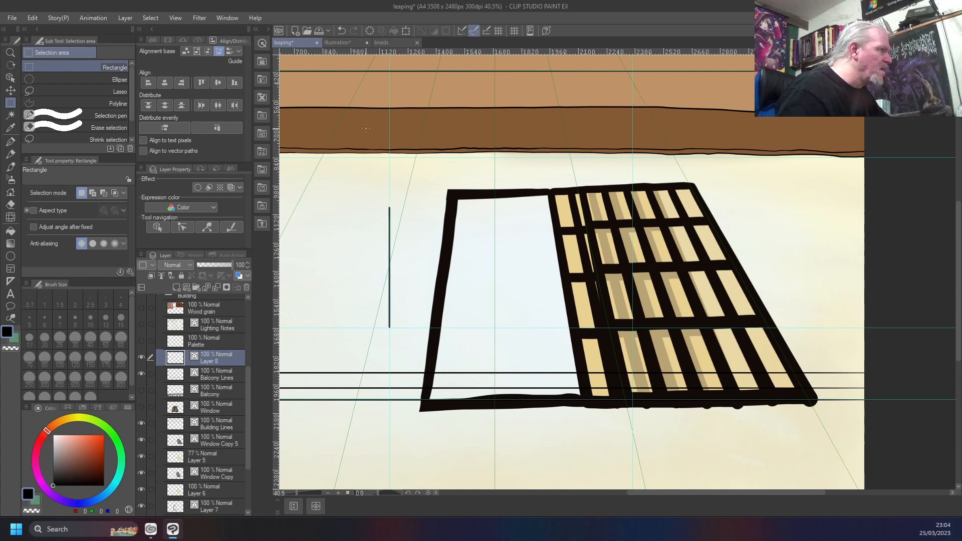
Turn off ruler snapping, select a rectangular area around the vertical line, copy and paste it onto its own layer, and deselect
{"action": "left_click", "coordinate": [474, 31]}
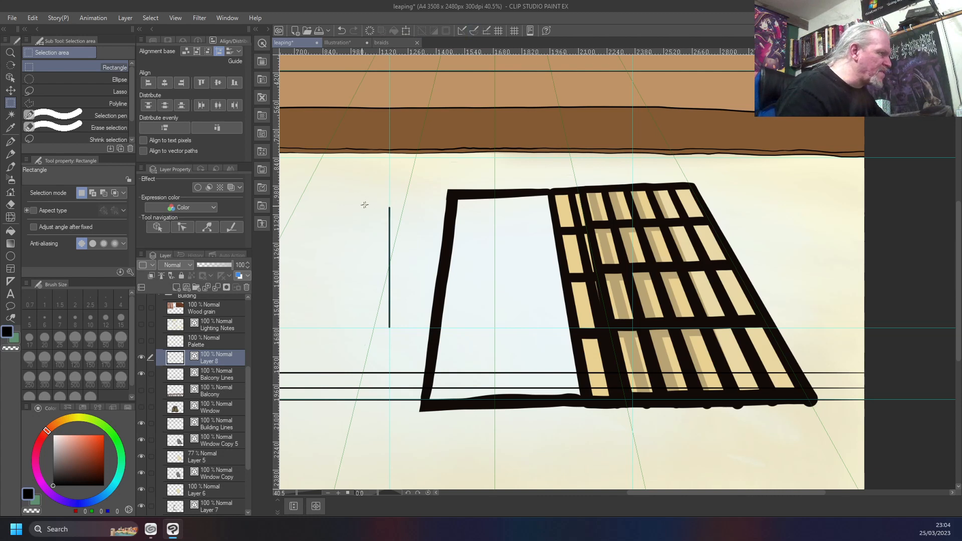
{"action": "left_click_drag", "start_coordinate": [376, 201], "coordinate": [403, 339]}
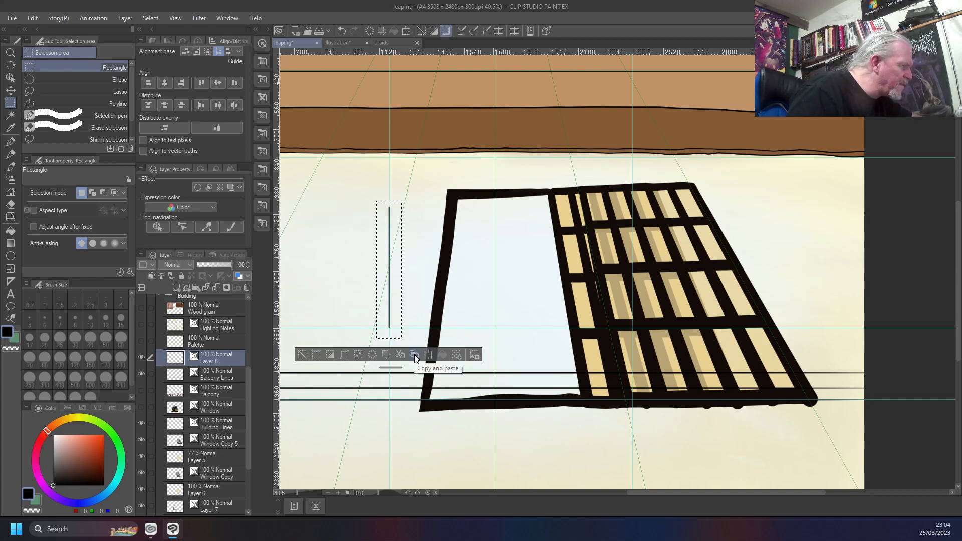
{"action": "left_click", "coordinate": [414, 354]}
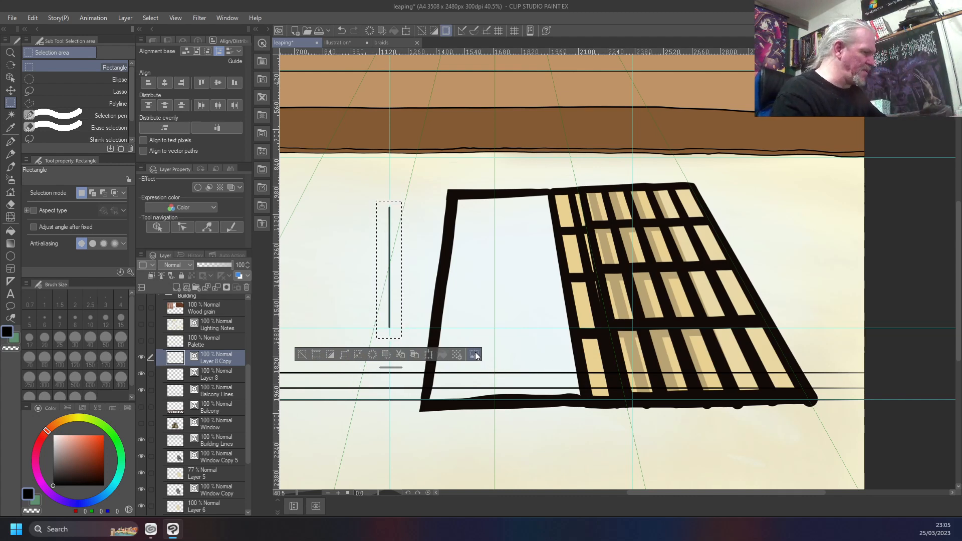
{"action": "key", "text": "ctrl+d"}
Shift the copied vertical line to the right of the original with the Move layer tool, adjusting the gap back and forth
{"action": "key", "text": "y"}
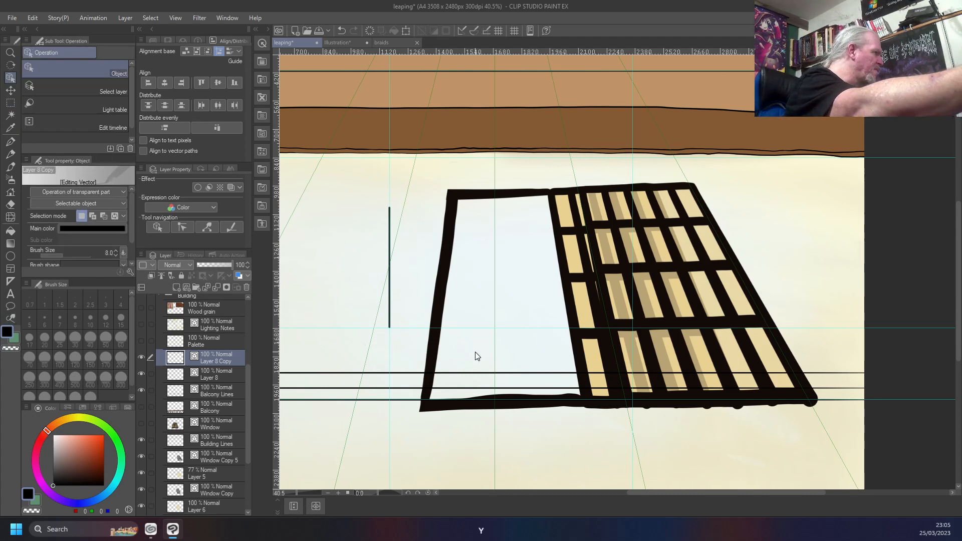
{"action": "key", "text": "y"}
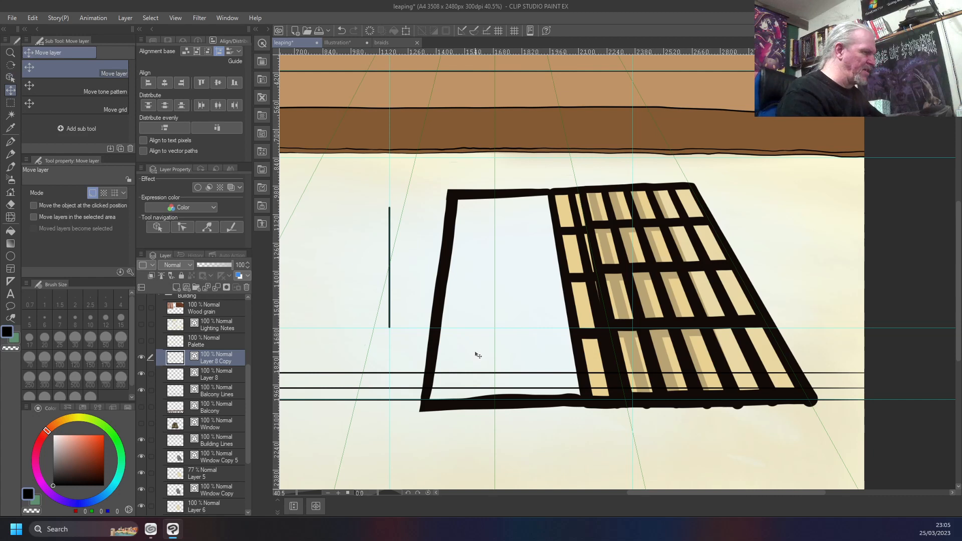
{"action": "key", "text": "shift+Right"}
{"action": "key", "text": "shift+Right"}
{"action": "key", "text": "shift+Right"}
{"action": "key", "text": "shift+Right"}
{"action": "key", "text": "shift+Right"}
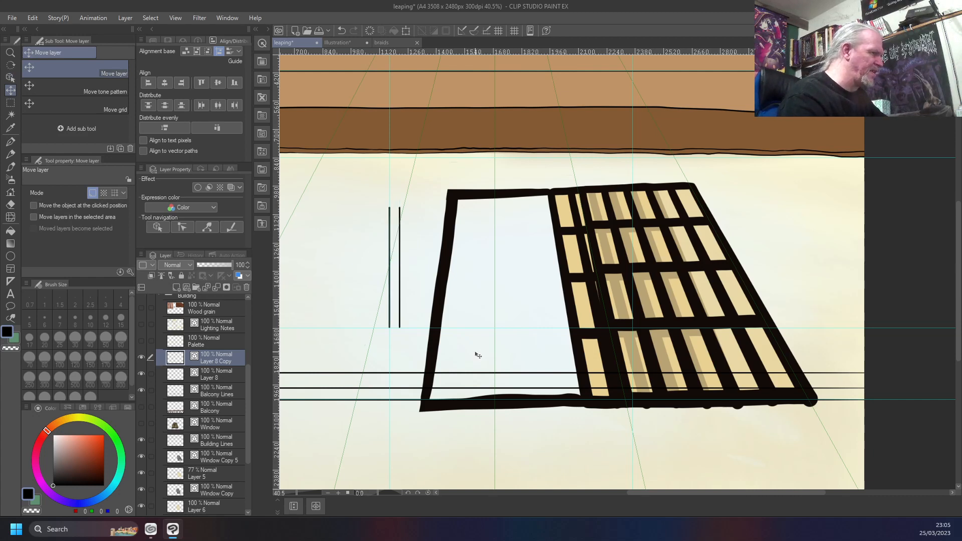
{"action": "key", "text": "shift+Right"}
{"action": "key", "text": "shift+Right"}
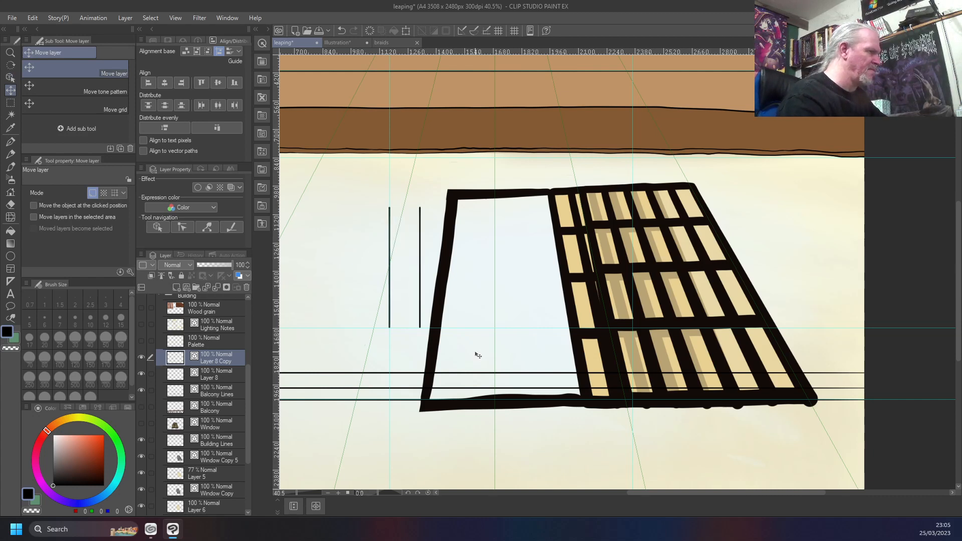
{"action": "key", "text": "shift+Right"}
{"action": "key", "text": "shift+Right"}
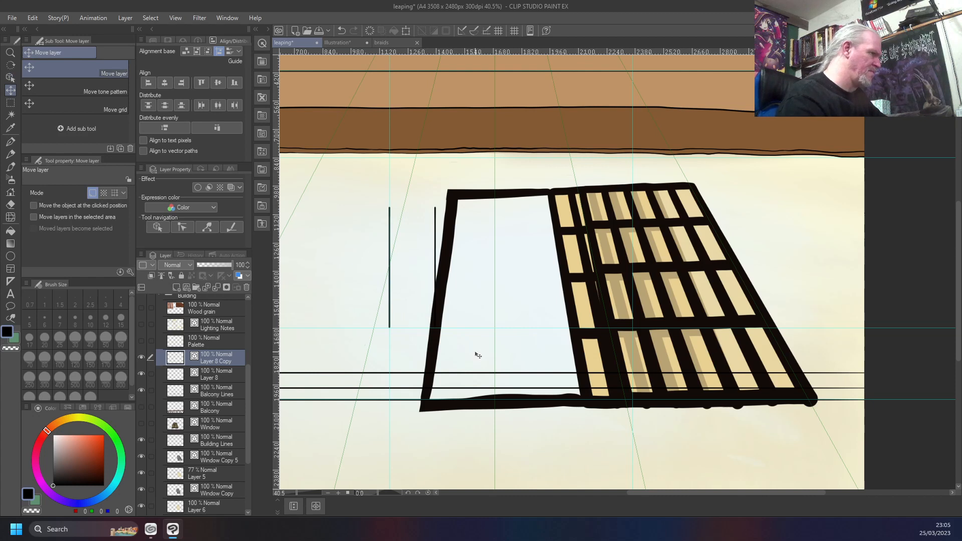
{"action": "key", "text": "shift+Right"}
{"action": "key", "text": "shift+Left"}
{"action": "key", "text": "shift+Left"}
{"action": "key", "text": "shift+Left"}
{"action": "key", "text": "shift+Left"}
{"action": "key", "text": "shift+Right"}
{"action": "key", "text": "shift+Right"}
{"action": "key", "text": "shift+Left"}
{"action": "key", "text": "shift+Right"}
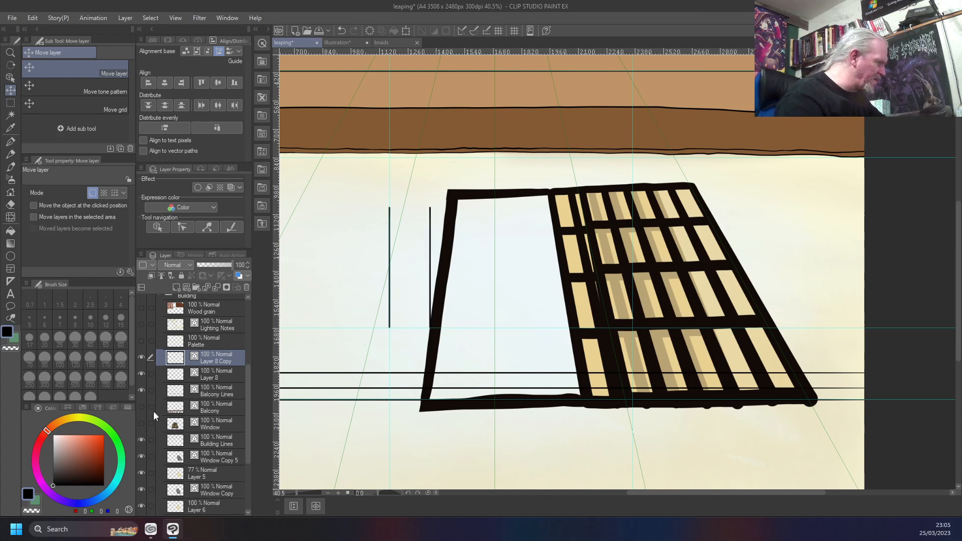
Show the Balcony layer and nudge the copied line further right, to just inside the window frame, using the painted bars as a spacing reference
{"action": "left_click", "coordinate": [141, 408]}
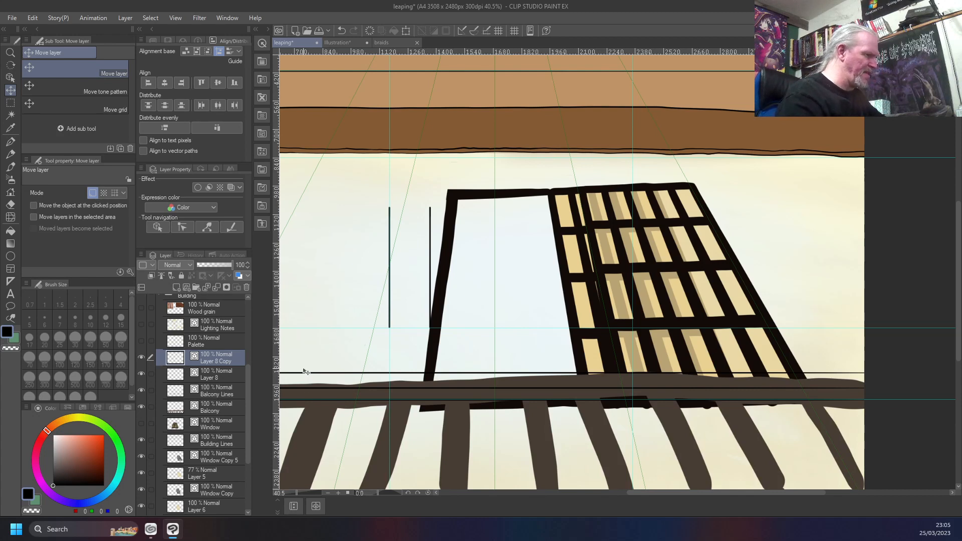
{"action": "key", "text": "Right"}
{"action": "key", "text": "Right"}
{"action": "key", "text": "Right"}
{"action": "key", "text": "Right"}
{"action": "key", "text": "Right"}
{"action": "key", "text": "Right"}
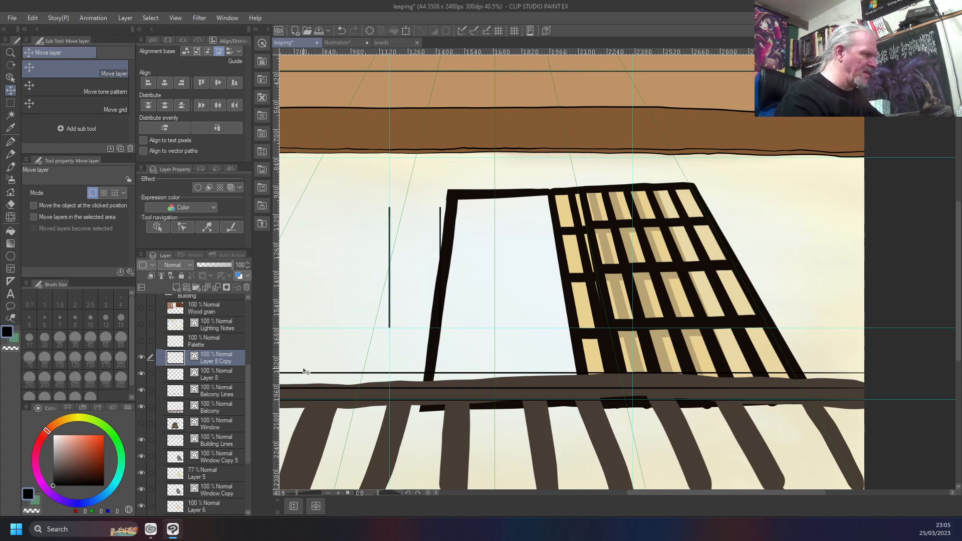
{"action": "key", "text": "Right"}
{"action": "key", "text": "Right"}
{"action": "key", "text": "Right"}
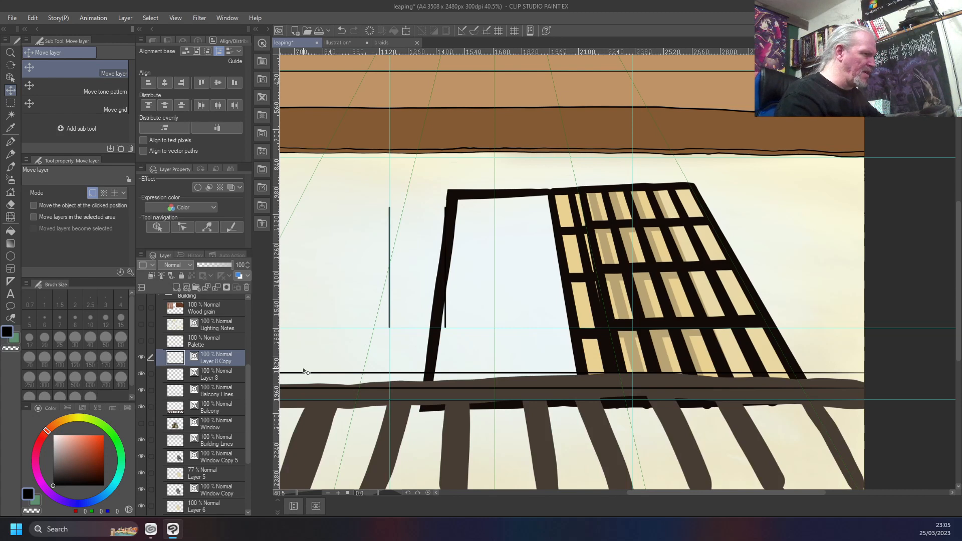
{"action": "key", "text": "Right"}
{"action": "key", "text": "Right"}
{"action": "key", "text": "Right"}
{"action": "key", "text": "Right"}
{"action": "key", "text": "Right"}
{"action": "key", "text": "Right"}
{"action": "key", "text": "Right"}
{"action": "key", "text": "Right"}
{"action": "key", "text": "Right"}
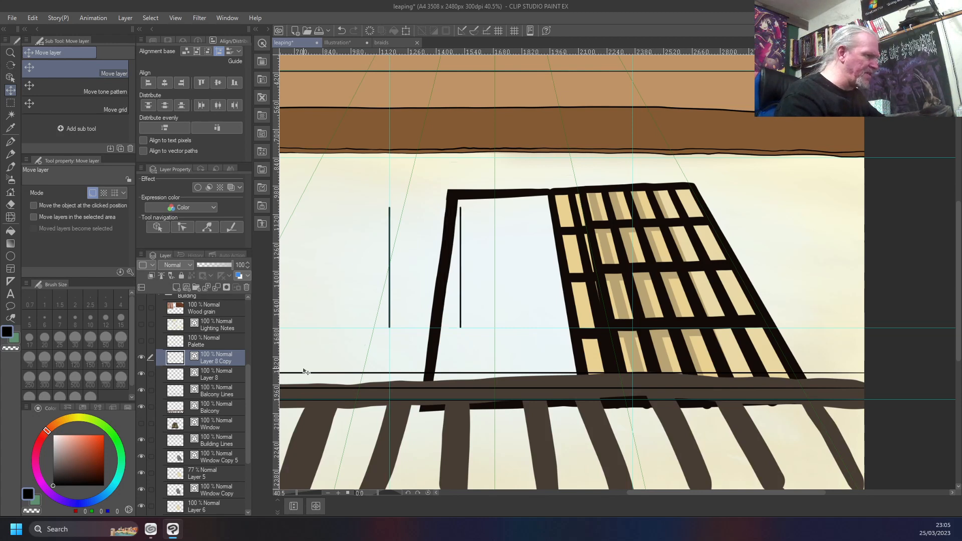
{"action": "key", "text": "Right"}
{"action": "key", "text": "Right"}
{"action": "key", "text": "Right"}
{"action": "key", "text": "Right"}
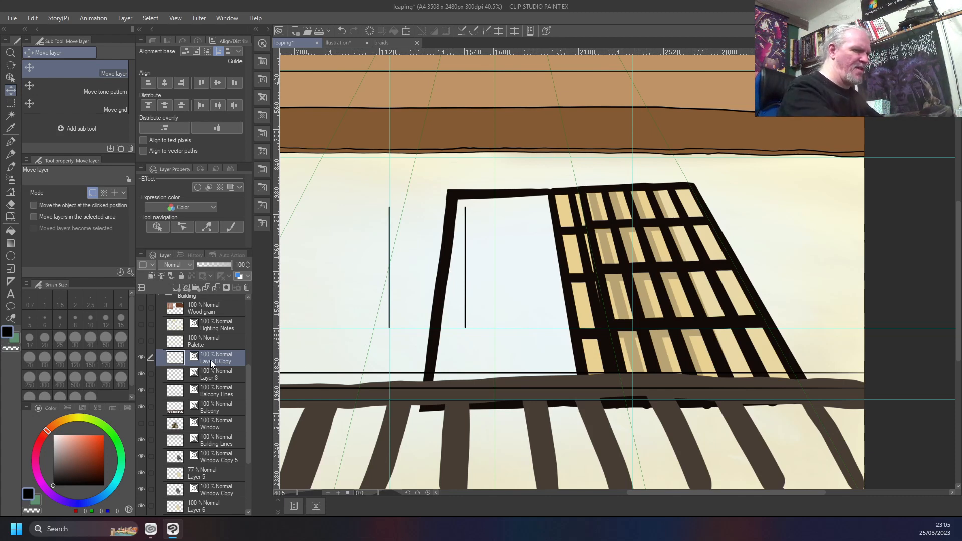
Merge the copied line down into Layer 8, then copy and paste both vertical lines onto a new layer and deselect
{"action": "key", "text": "ctrl+e"}
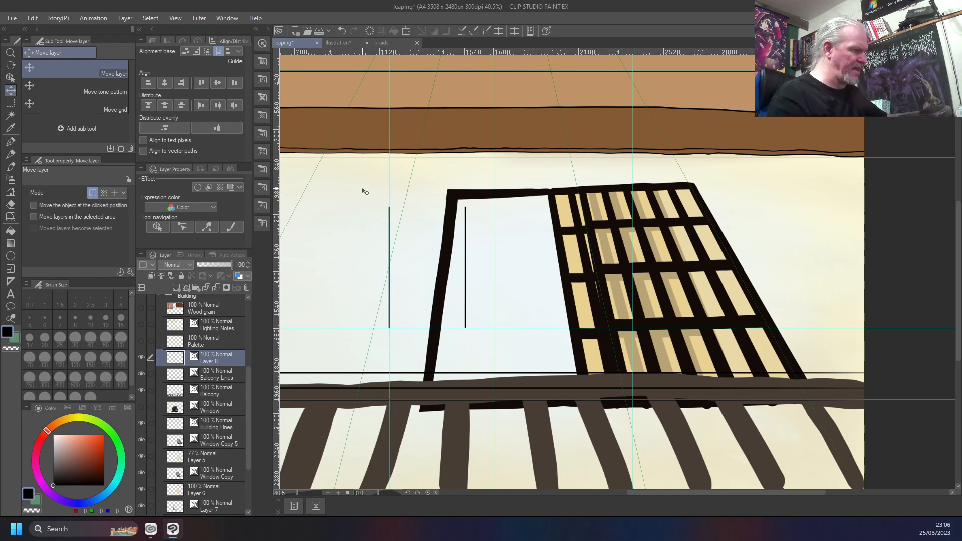
{"action": "key", "text": "w"}
{"action": "key", "text": "m"}
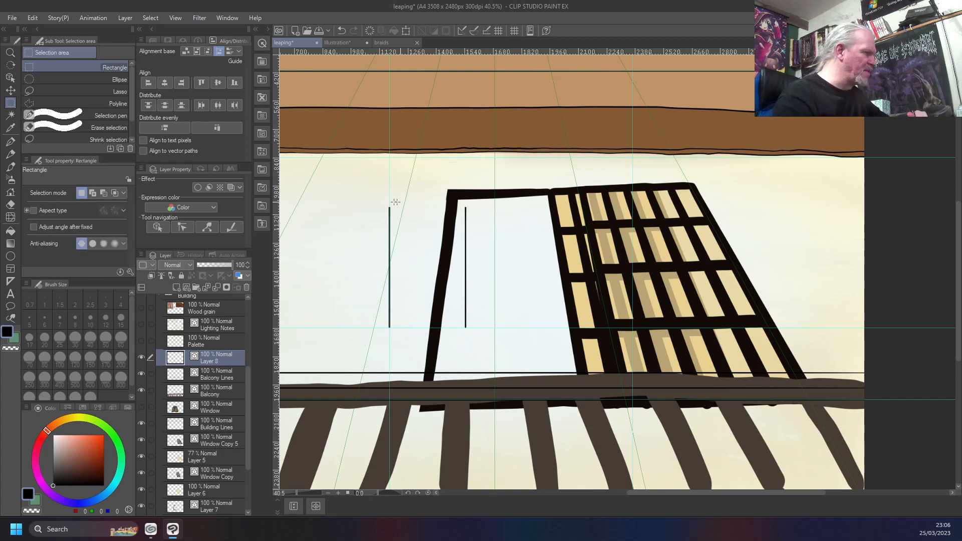
{"action": "left_click_drag", "start_coordinate": [377, 199], "coordinate": [484, 341]}
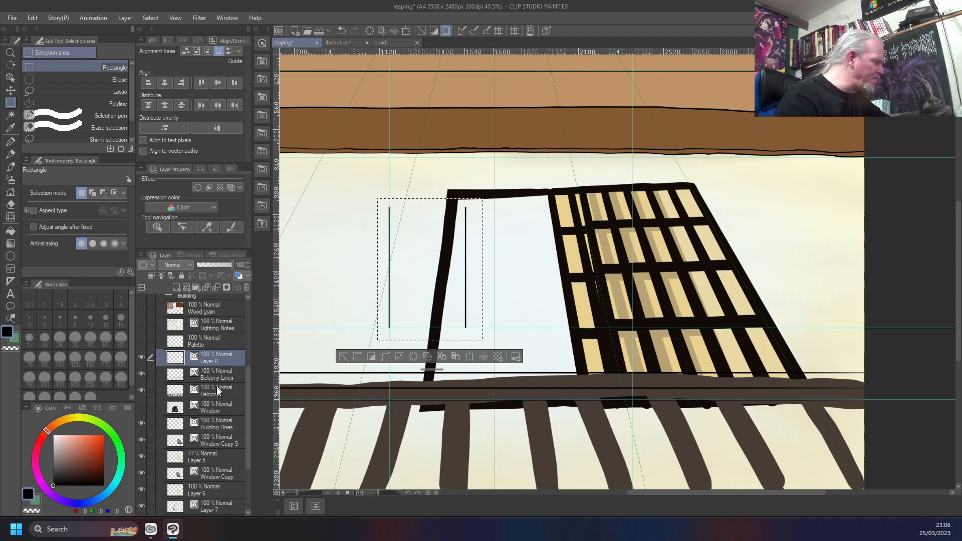
{"action": "left_click", "coordinate": [458, 357]}
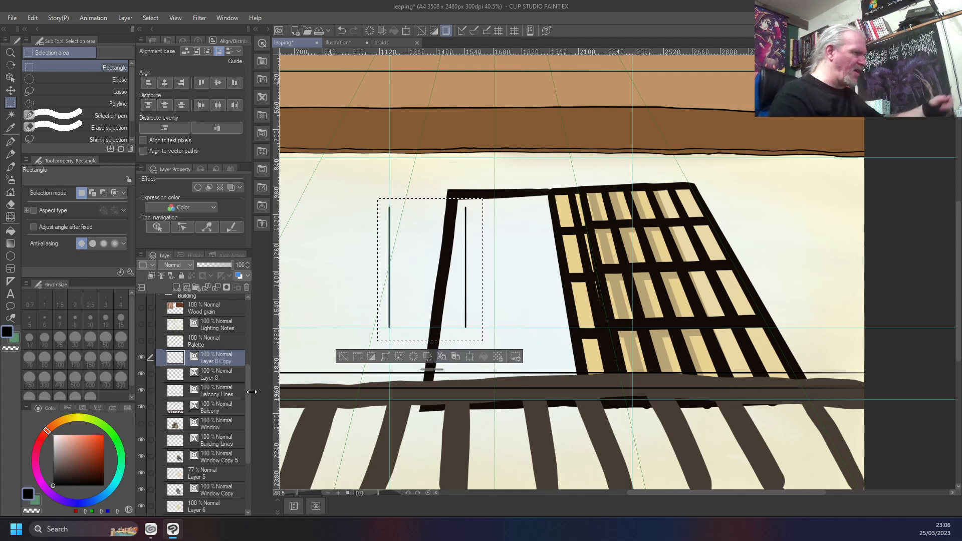
{"action": "key", "text": "ctrl+d"}
Move the copied pair of lines right with the Move layer tool until all four vertical lines are evenly spaced
{"action": "key", "text": "o"}
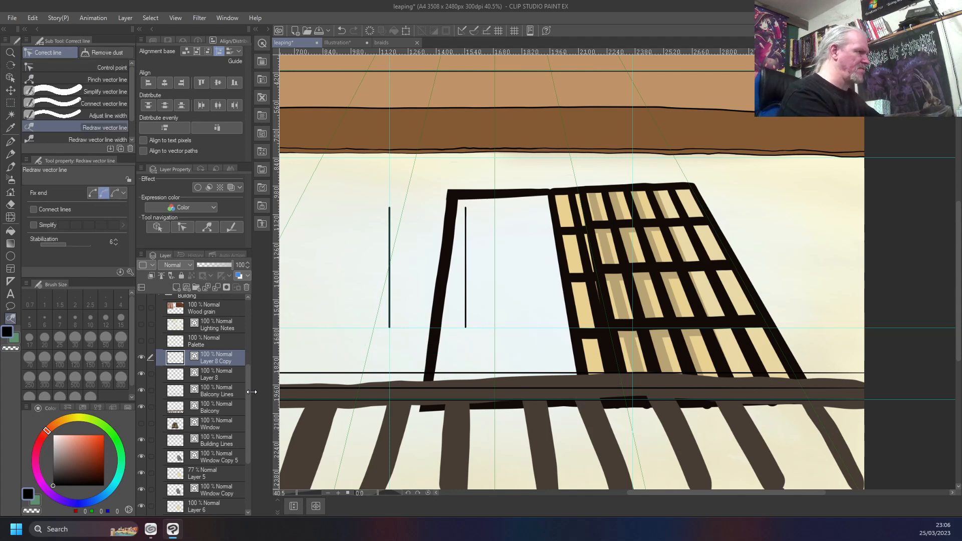
{"action": "key", "text": "k"}
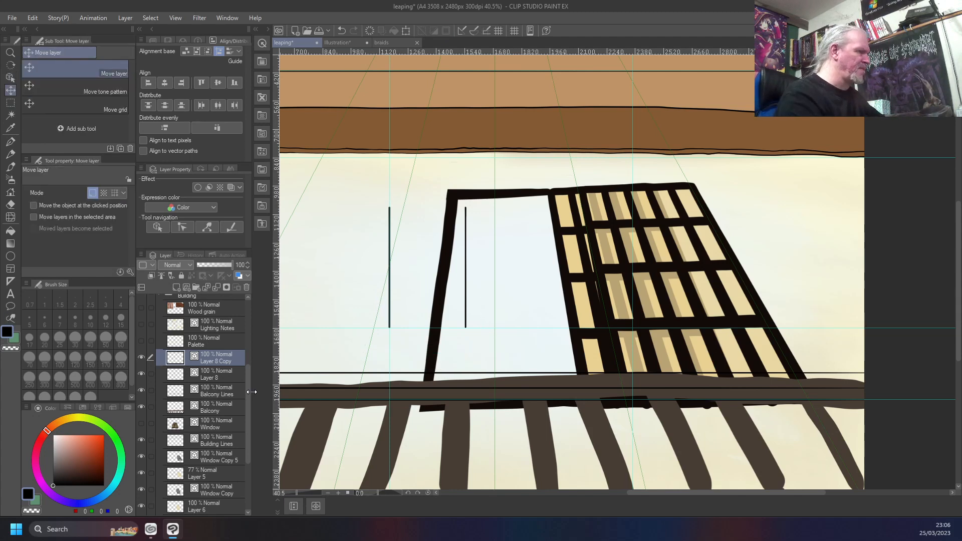
{"action": "key", "text": "shift+Right"}
{"action": "key", "text": "shift+Right"}
{"action": "key", "text": "shift+Right"}
{"action": "key", "text": "shift+Right"}
{"action": "key", "text": "shift+Right"}
{"action": "key", "text": "shift+Right"}
{"action": "key", "text": "shift+Right"}
{"action": "key", "text": "shift+Right"}
{"action": "key", "text": "shift+Right"}
{"action": "key", "text": "shift+Right"}
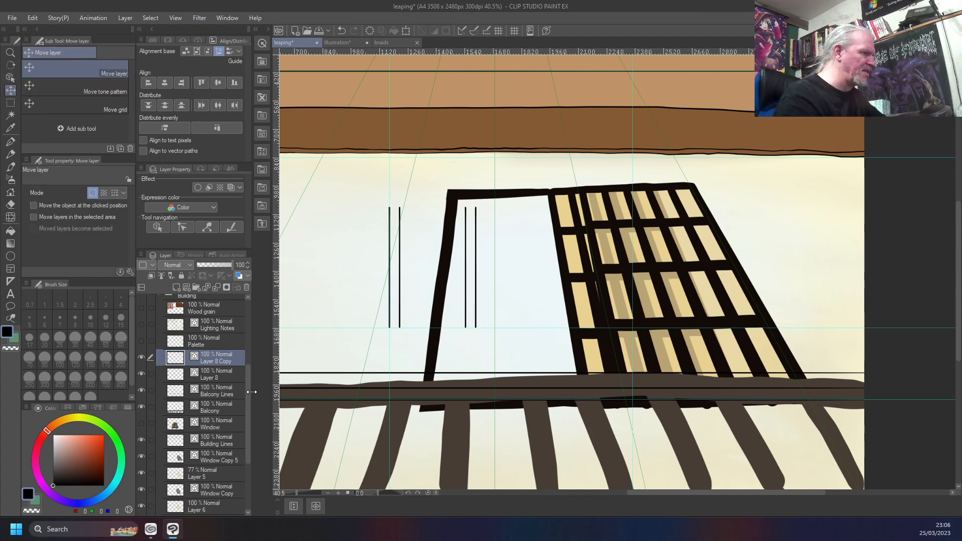
{"action": "key", "text": "shift+Right"}
{"action": "key", "text": "shift+Right"}
{"action": "key", "text": "shift+Right"}
{"action": "key", "text": "shift+Right"}
{"action": "key", "text": "shift+Right"}
{"action": "key", "text": "shift+Right"}
{"action": "key", "text": "shift+Right"}
{"action": "key", "text": "shift+Right"}
{"action": "key", "text": "shift+Right"}
{"action": "key", "text": "shift+Right"}
{"action": "key", "text": "shift+Right"}
{"action": "key", "text": "shift+Right"}
{"action": "key", "text": "shift+Right"}
{"action": "key", "text": "shift+Right"}
{"action": "key", "text": "shift+Right"}
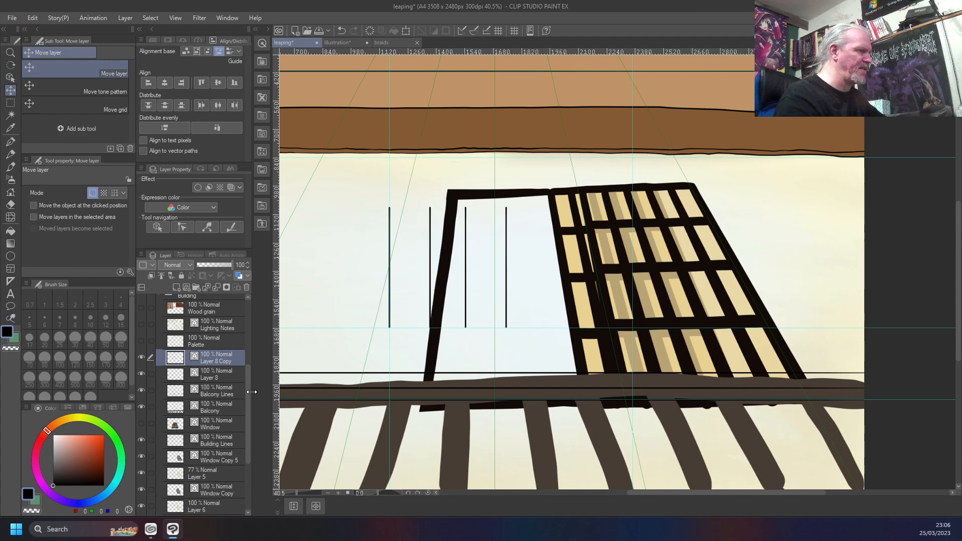
{"action": "key", "text": "shift+Right"}
{"action": "key", "text": "shift+Right"}
{"action": "key", "text": "shift+Right"}
{"action": "key", "text": "shift+Right"}
{"action": "key", "text": "shift+Right"}
{"action": "key", "text": "shift+Right"}
{"action": "key", "text": "shift+Right"}
{"action": "key", "text": "shift+Right"}
{"action": "key", "text": "shift+Right"}
{"action": "key", "text": "shift+Right"}
{"action": "key", "text": "shift+Right"}
{"action": "key", "text": "shift+Right"}
{"action": "key", "text": "shift+Right"}
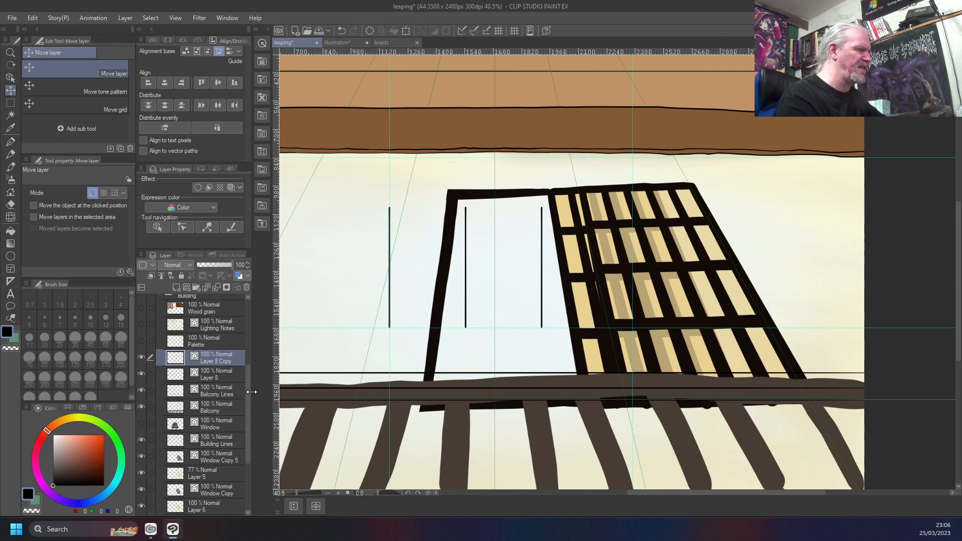
{"action": "key", "text": "shift+Right"}
{"action": "key", "text": "shift+Right"}
{"action": "key", "text": "shift+Right"}
{"action": "key", "text": "shift+Right"}
{"action": "key", "text": "shift+Right"}
{"action": "key", "text": "shift+Right"}
{"action": "key", "text": "shift+Right"}
{"action": "key", "text": "shift+Right"}
{"action": "key", "text": "shift+Right"}
{"action": "key", "text": "shift+Right"}
{"action": "key", "text": "shift+Right"}
{"action": "key", "text": "shift+Right"}
{"action": "key", "text": "shift+Right"}
{"action": "key", "text": "shift+Right"}
{"action": "key", "text": "shift+Right"}
{"action": "key", "text": "shift+Right"}
{"action": "key", "text": "shift+Right"}
{"action": "key", "text": "shift+Right"}
{"action": "key", "text": "shift+Right"}
{"action": "key", "text": "shift+Right"}
{"action": "key", "text": "shift+Right"}
{"action": "key", "text": "shift+Right"}
{"action": "key", "text": "shift+Right"}
{"action": "key", "text": "shift+Right"}
{"action": "key", "text": "shift+Right"}
{"action": "key", "text": "shift+Right"}
{"action": "key", "text": "shift+Right"}
{"action": "key", "text": "shift+Right"}
{"action": "key", "text": "shift+Right"}
{"action": "key", "text": "shift+Right"}
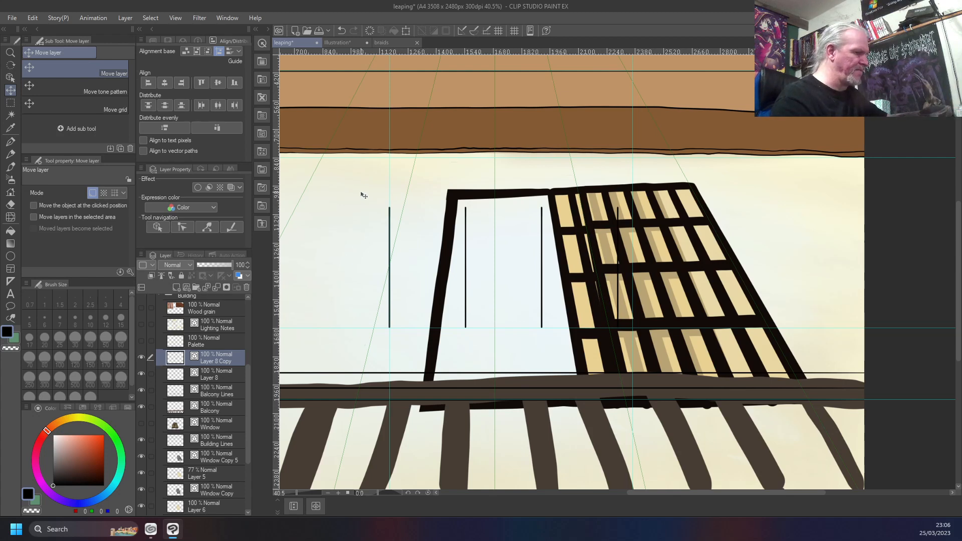
Select the area around the four vertical lines, copy and paste the pair on Layer 8 Copy onto another layer, and deselect
{"action": "key", "text": "m"}
{"action": "mouse_move", "coordinate": [362, 191]}
{"action": "left_mouse_down"}
{"action": "mouse_move", "coordinate": [504, 335]}
{"action": "mouse_move", "coordinate": [590, 353]}
{"action": "mouse_move", "coordinate": [651, 349]}
{"action": "left_mouse_up"}
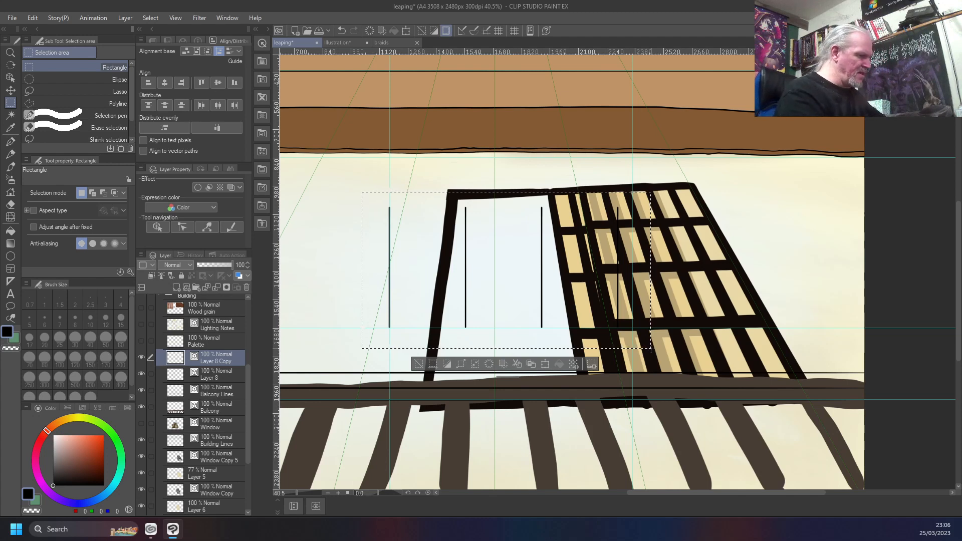
{"action": "left_click", "coordinate": [530, 364]}
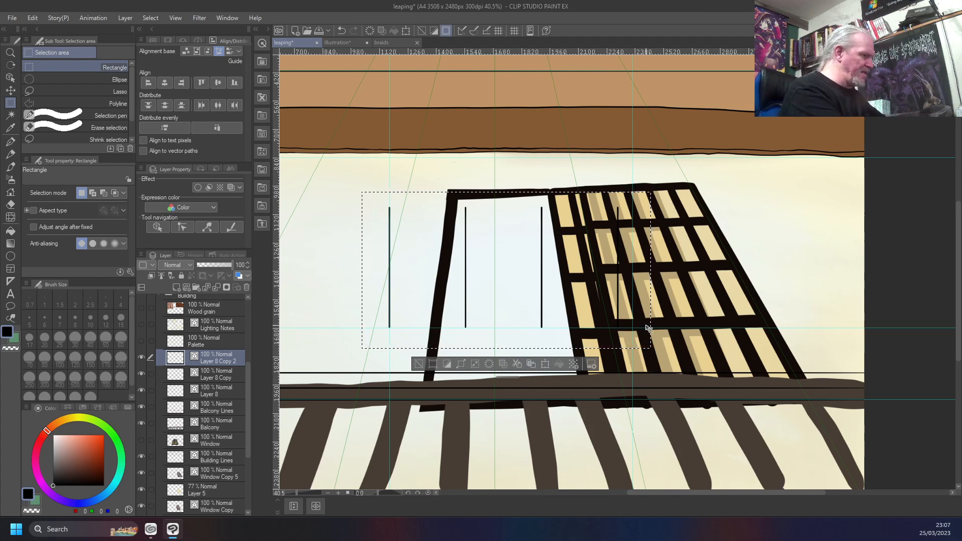
{"action": "key", "text": "ctrl+d"}
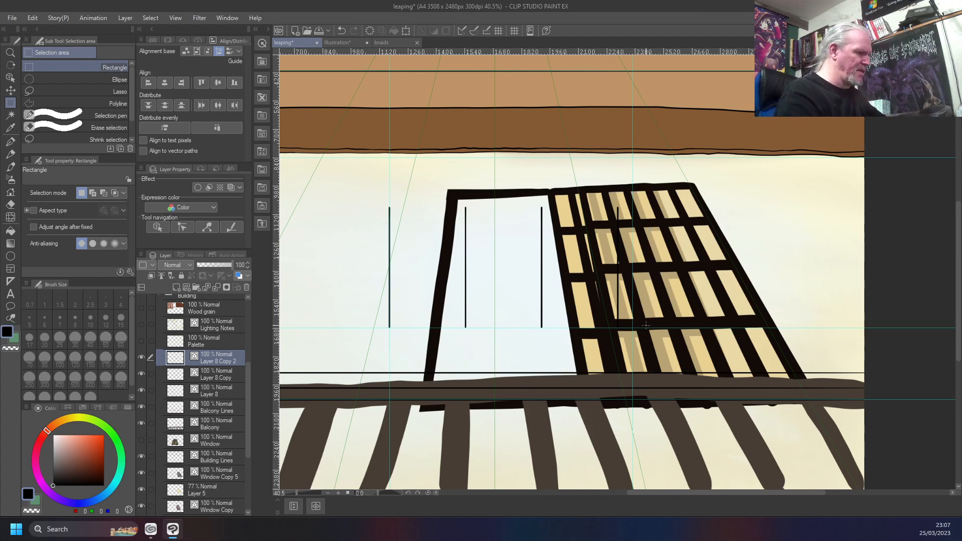
Move the pasted pair of vertical lines right with the Move layer tool until all six lines are evenly spaced
{"action": "key", "text": "k"}
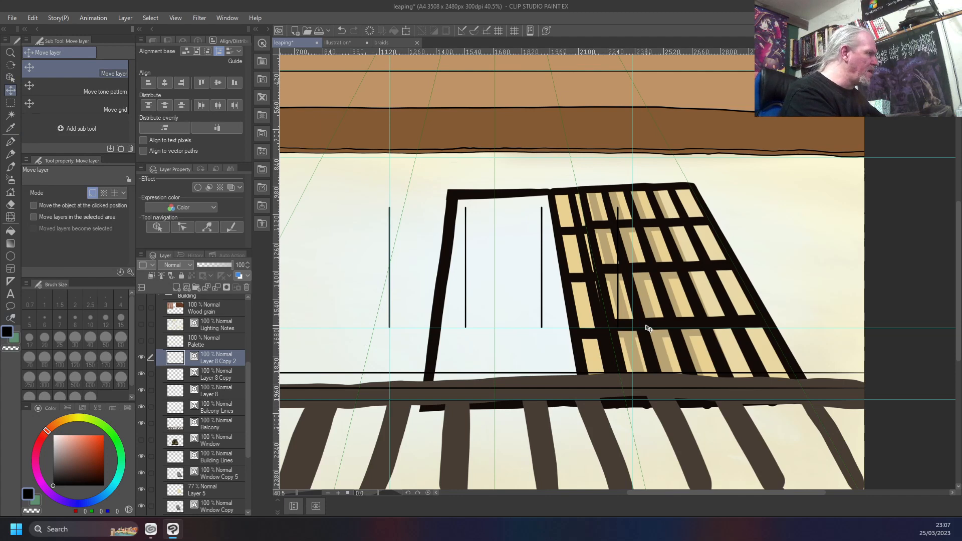
{"action": "key", "text": "Right"}
{"action": "key", "text": "Right"}
{"action": "key", "text": "Right"}
{"action": "key", "text": "Right"}
{"action": "key", "text": "Right"}
{"action": "key", "text": "Right"}
{"action": "key", "text": "Right"}
{"action": "key", "text": "Right"}
{"action": "key", "text": "Right"}
{"action": "key", "text": "Right"}
{"action": "key", "text": "Right"}
{"action": "key", "text": "Right"}
{"action": "key", "text": "Right"}
{"action": "key", "text": "Right"}
{"action": "key", "text": "Right"}
{"action": "key", "text": "Right"}
{"action": "key", "text": "Right"}
{"action": "key", "text": "Right"}
{"action": "key", "text": "Right"}
{"action": "key", "text": "Right"}
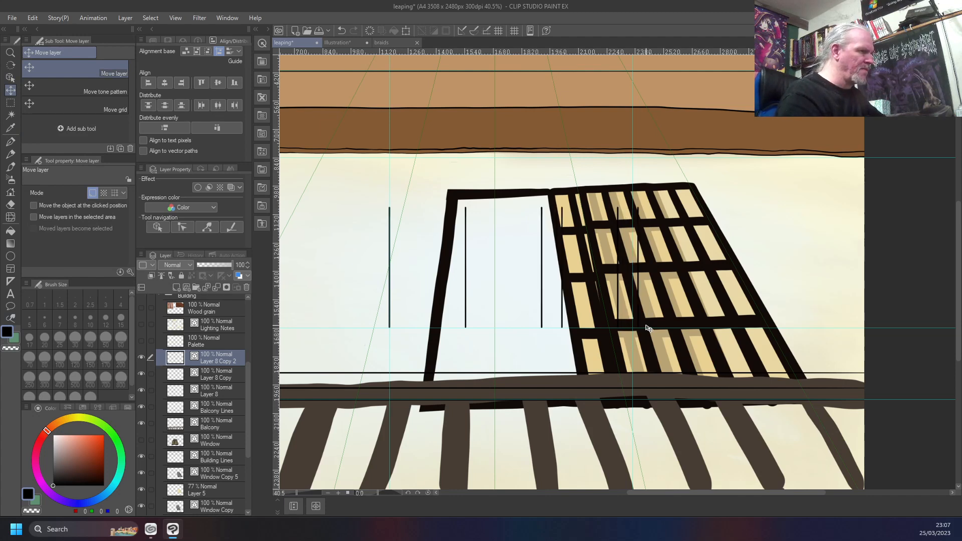
{"action": "key", "text": "Right"}
{"action": "key", "text": "Right"}
{"action": "key", "text": "Right"}
{"action": "key", "text": "Right"}
{"action": "key", "text": "Right"}
{"action": "key", "text": "Right"}
{"action": "key", "text": "Right"}
{"action": "key", "text": "Right"}
{"action": "key", "text": "Right"}
{"action": "key", "text": "Right"}
{"action": "key", "text": "Right"}
{"action": "key", "text": "Right"}
{"action": "key", "text": "Right"}
{"action": "key", "text": "Right"}
{"action": "key", "text": "Right"}
{"action": "key", "text": "Right"}
{"action": "key", "text": "Right"}
{"action": "key", "text": "Right"}
{"action": "key", "text": "Right"}
{"action": "key", "text": "Right"}
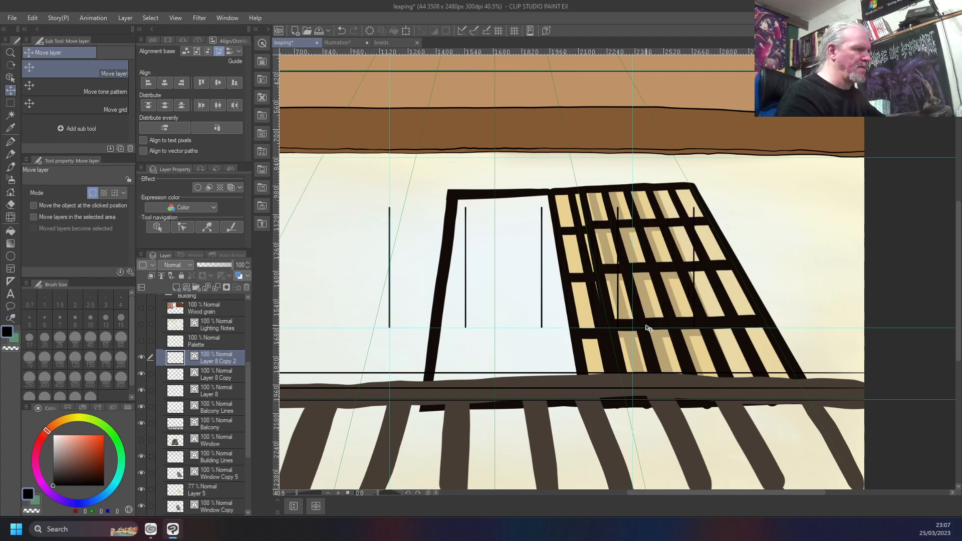
{"action": "key", "text": "Right"}
{"action": "key", "text": "Right"}
{"action": "key", "text": "Right"}
{"action": "key", "text": "Right"}
{"action": "key", "text": "Right"}
{"action": "key", "text": "Right"}
{"action": "key", "text": "Right"}
{"action": "key", "text": "Right"}
{"action": "key", "text": "Right"}
{"action": "key", "text": "Right"}
{"action": "key", "text": "Right"}
{"action": "key", "text": "Right"}
{"action": "key", "text": "Right"}
{"action": "key", "text": "Right"}
{"action": "key", "text": "Right"}
{"action": "key", "text": "Right"}
{"action": "key", "text": "Right"}
{"action": "key", "text": "Right"}
{"action": "key", "text": "Right"}
{"action": "key", "text": "Right"}
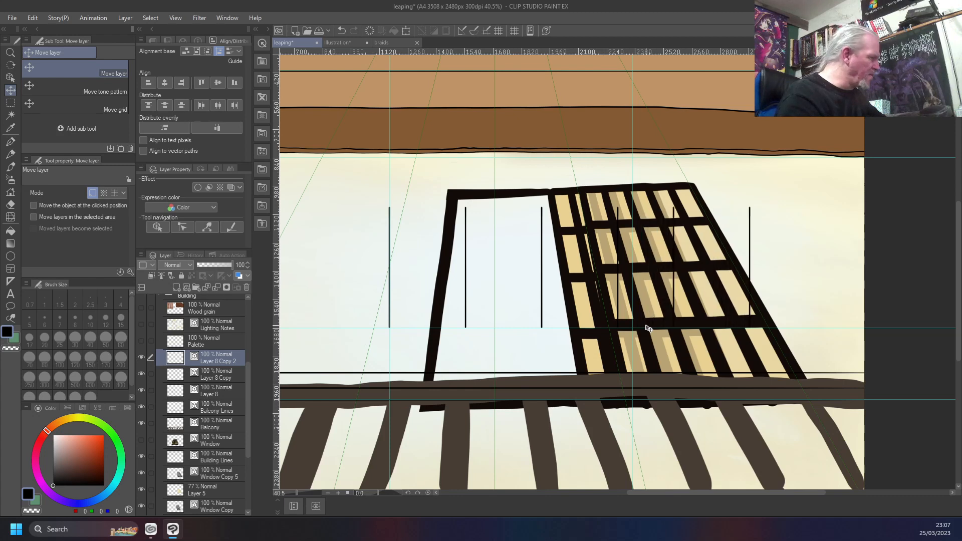
{"action": "key", "text": "Right"}
{"action": "key", "text": "Right"}
{"action": "key", "text": "Right"}
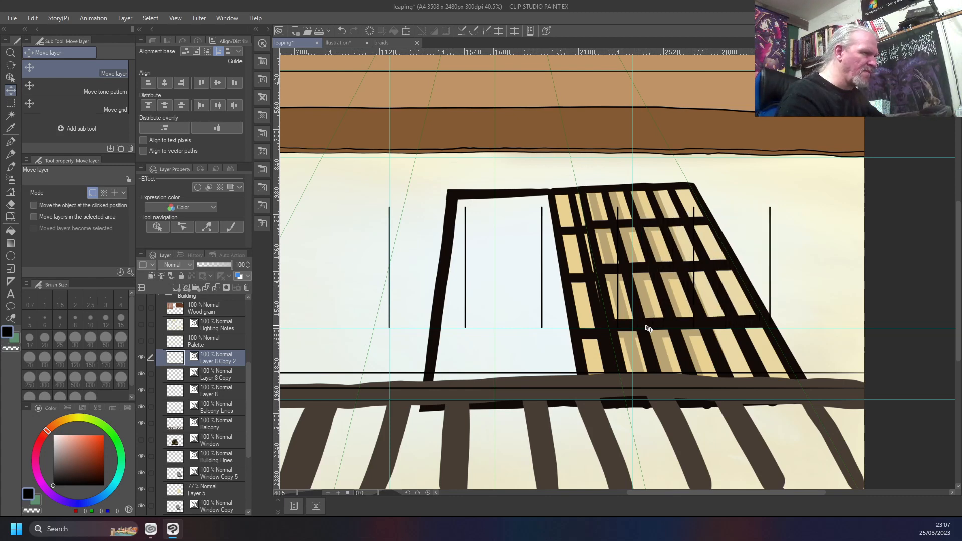
{"action": "key", "text": "Right"}
{"action": "key", "text": "Right"}
{"action": "key", "text": "Right"}
{"action": "key", "text": "Right"}
{"action": "key", "text": "Right"}
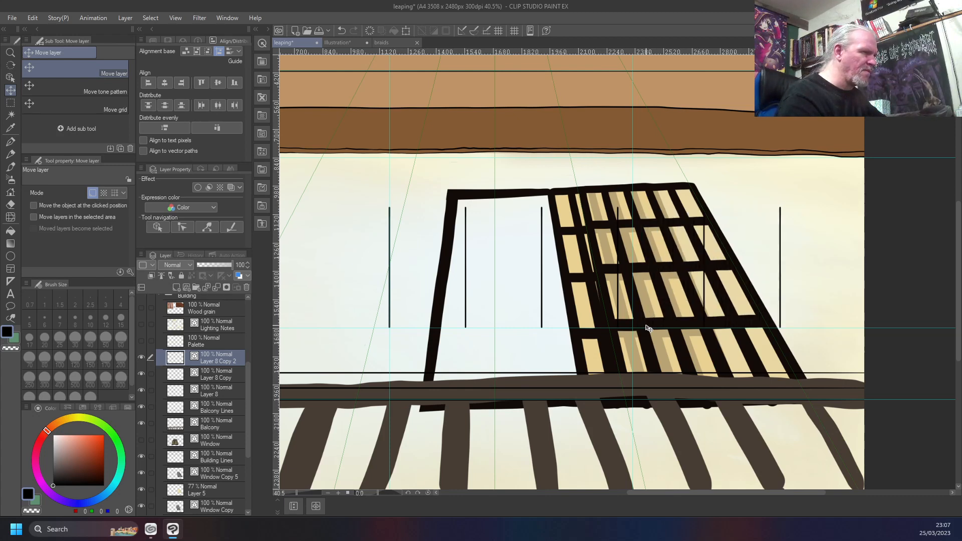
{"action": "key", "text": "Left"}
{"action": "key", "text": "Left"}
{"action": "key", "text": "Left"}
{"action": "key", "text": "Left"}
{"action": "key", "text": "Left"}
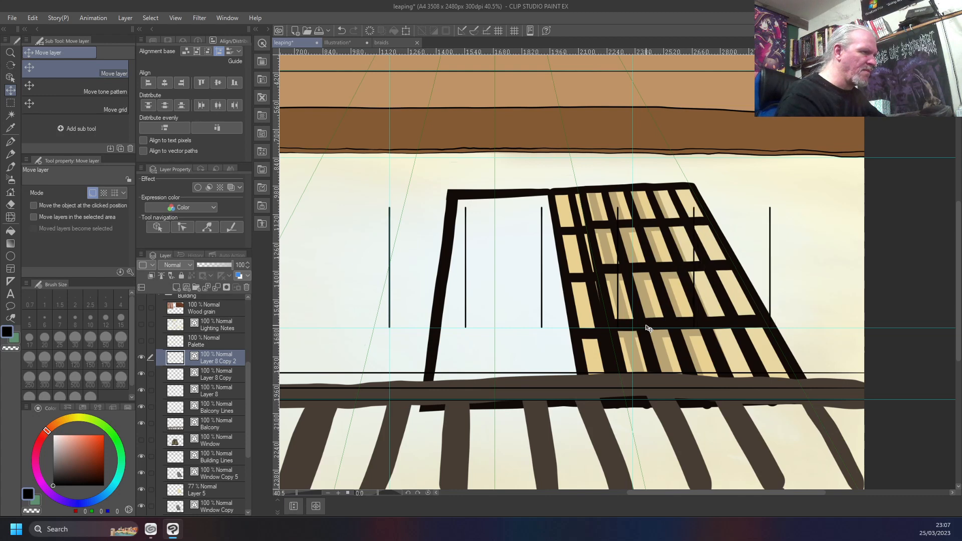
{"action": "key", "text": "Left"}
{"action": "key", "text": "Left"}
{"action": "key", "text": "Left"}
{"action": "key", "text": "Left"}
{"action": "key", "text": "Left"}
{"action": "key", "text": "Left"}
{"action": "key", "text": "Left"}
{"action": "key", "text": "Left"}
{"action": "key", "text": "Left"}
{"action": "key", "text": "Left"}
{"action": "key", "text": "Left"}
{"action": "key", "text": "Left"}
{"action": "key", "text": "Left"}
{"action": "key", "text": "Left"}
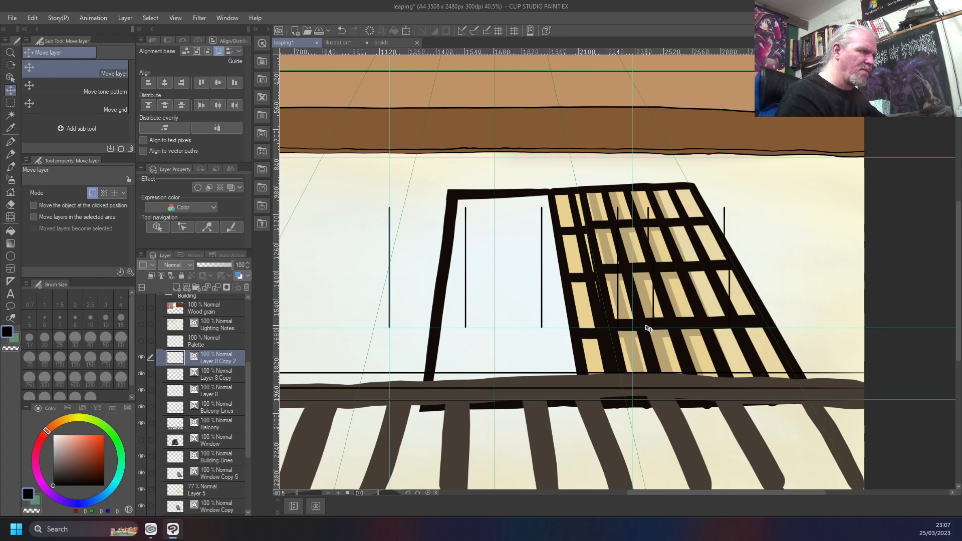
{"action": "key", "text": "Left"}
{"action": "key", "text": "Right"}
{"action": "key", "text": "Right"}
{"action": "key", "text": "Right"}
{"action": "key", "text": "Right"}
{"action": "key", "text": "Right"}
{"action": "key", "text": "Right"}
{"action": "key", "text": "Right"}
{"action": "key", "text": "Right"}
{"action": "key", "text": "Right"}
{"action": "key", "text": "Right"}
{"action": "key", "text": "Right"}
{"action": "key", "text": "Right"}
{"action": "key", "text": "Right"}
{"action": "key", "text": "Right"}
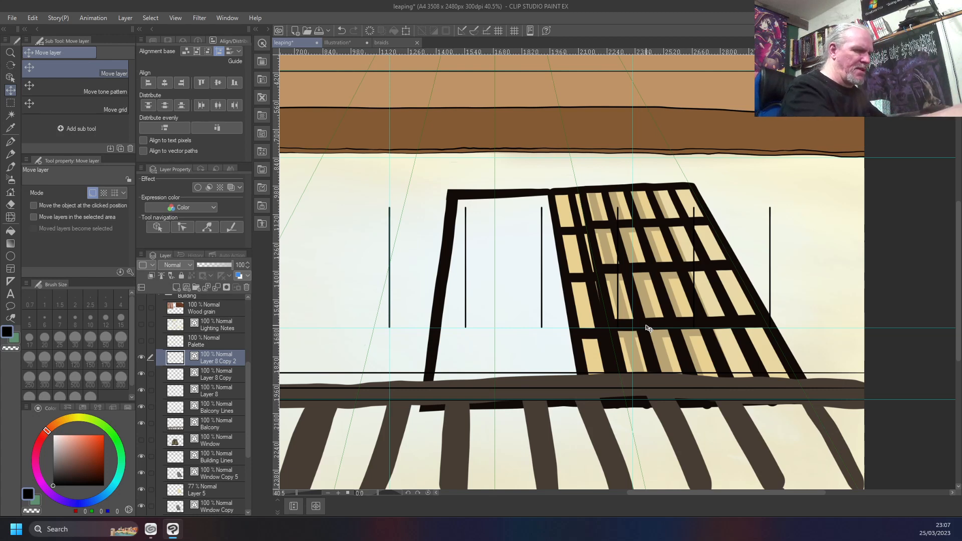
Merge both copy layers down into Layer 8 and make a rectangular selection around all six vertical lines
{"action": "key", "text": "ctrl+e"}
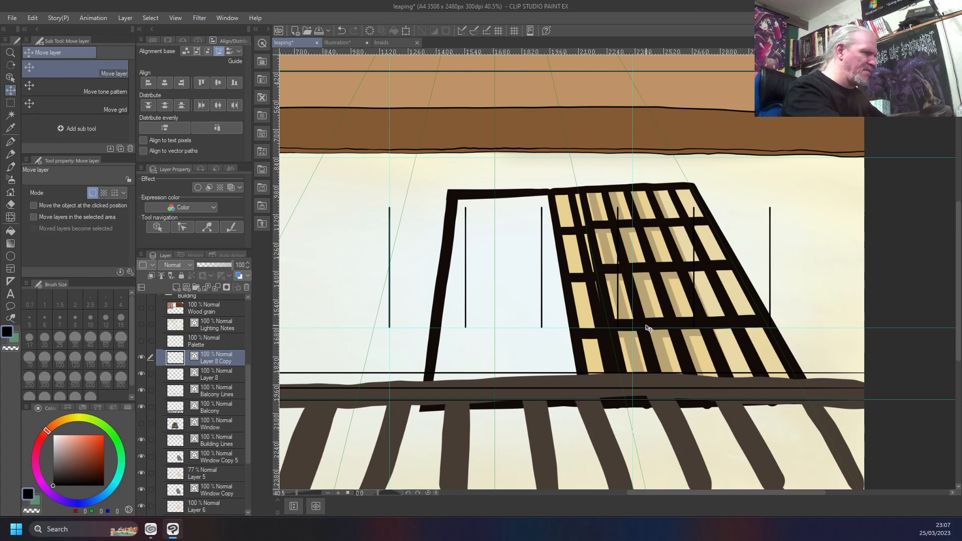
{"action": "key", "text": "ctrl+e"}
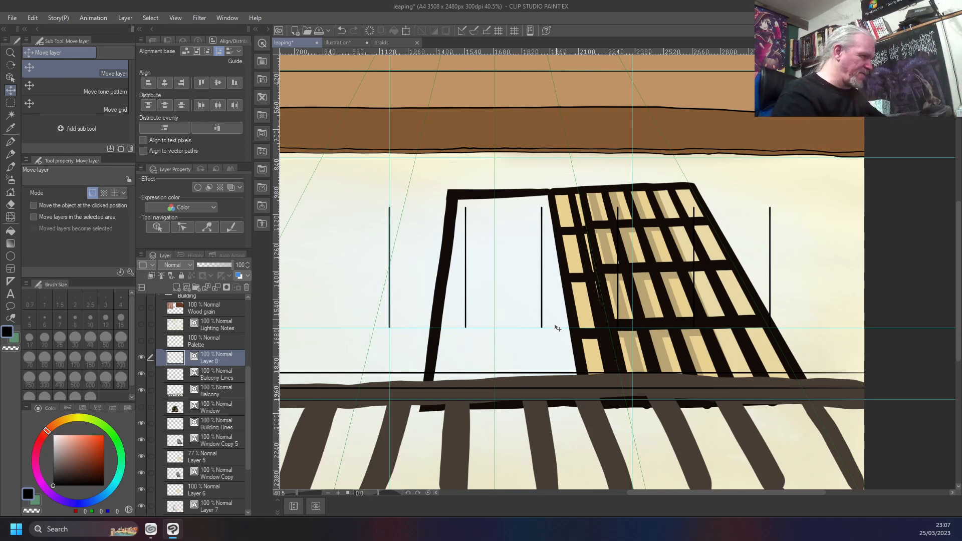
{"action": "key", "text": "m"}
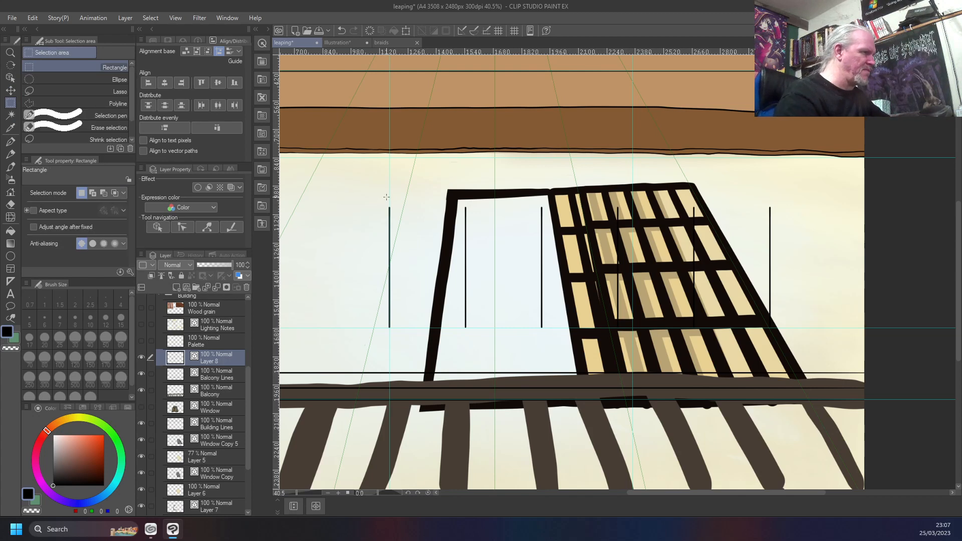
{"action": "left_click_drag", "start_coordinate": [375, 198], "coordinate": [798, 344]}
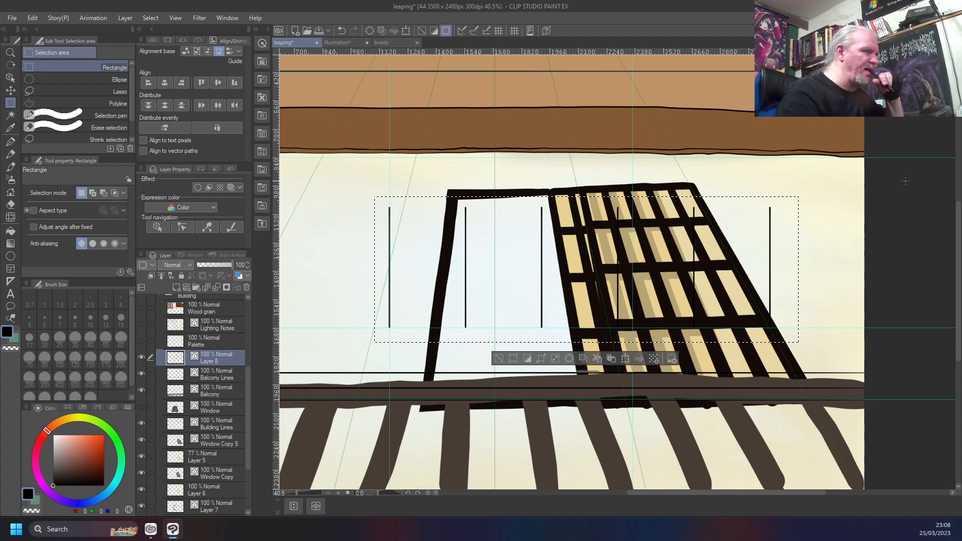
Shift the six selected vertical lines left with the Move layer tool to make room for more lines on the right
{"action": "key", "text": "y"}
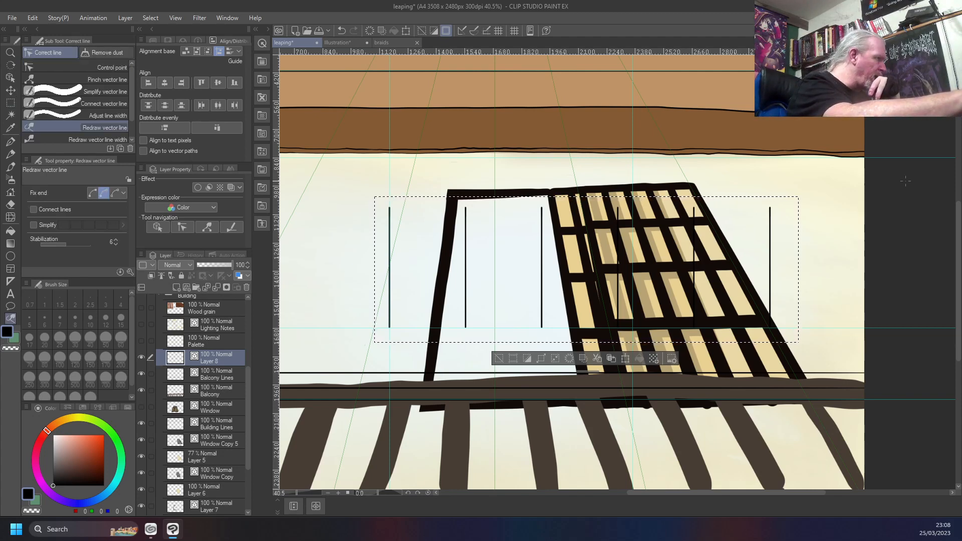
{"action": "key", "text": "y"}
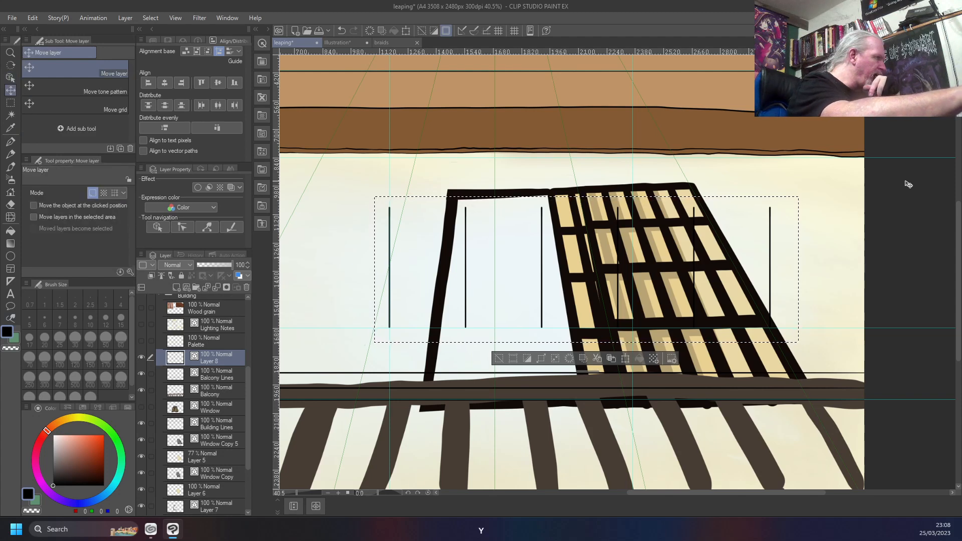
{"action": "key", "text": "Left"}
{"action": "key", "text": "Left"}
{"action": "key", "text": "Left"}
{"action": "key", "text": "Left"}
{"action": "key", "text": "Left"}
{"action": "key", "text": "Left"}
{"action": "key", "text": "Left"}
{"action": "key", "text": "Left"}
{"action": "key", "text": "Left"}
{"action": "key", "text": "Left"}
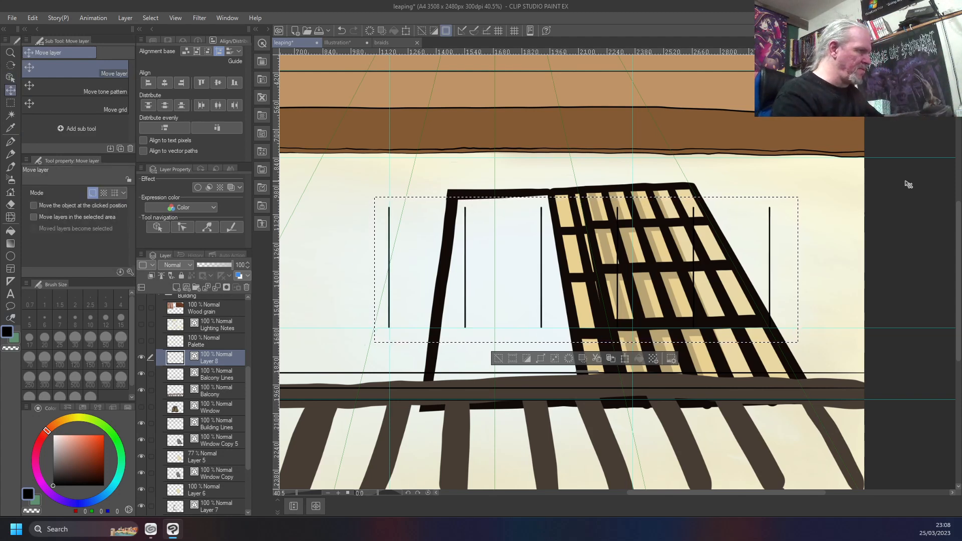
{"action": "key", "text": "Left"}
{"action": "key", "text": "Left"}
{"action": "key", "text": "Left"}
{"action": "key", "text": "Left"}
{"action": "key", "text": "Left"}
{"action": "key", "text": "Left"}
{"action": "key", "text": "Left"}
{"action": "key", "text": "Left"}
{"action": "key", "text": "Left"}
{"action": "key", "text": "Left"}
{"action": "key", "text": "Left"}
{"action": "key", "text": "Left"}
{"action": "key", "text": "Left"}
{"action": "key", "text": "Left"}
{"action": "key", "text": "Left"}
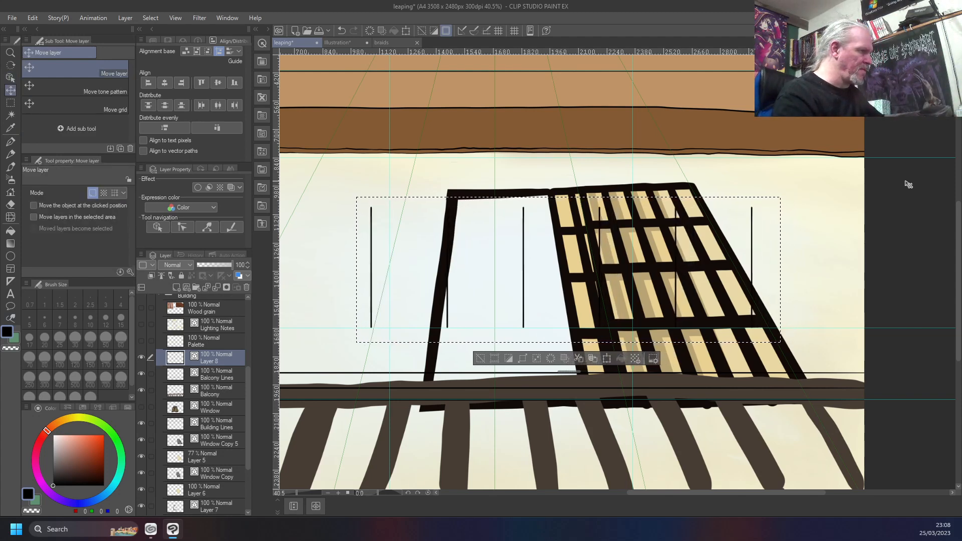
{"action": "key", "text": "Left"}
{"action": "key", "text": "Left"}
{"action": "key", "text": "Left"}
{"action": "key", "text": "Left"}
{"action": "key", "text": "Left"}
{"action": "key", "text": "Left"}
{"action": "key", "text": "Left"}
{"action": "key", "text": "Left"}
{"action": "key", "text": "Left"}
{"action": "key", "text": "Left"}
{"action": "key", "text": "Left"}
{"action": "key", "text": "Left"}
{"action": "key", "text": "Left"}
{"action": "key", "text": "Left"}
{"action": "key", "text": "Left"}
{"action": "key", "text": "Left"}
{"action": "key", "text": "Left"}
{"action": "key", "text": "Left"}
{"action": "key", "text": "Left"}
{"action": "key", "text": "Left"}
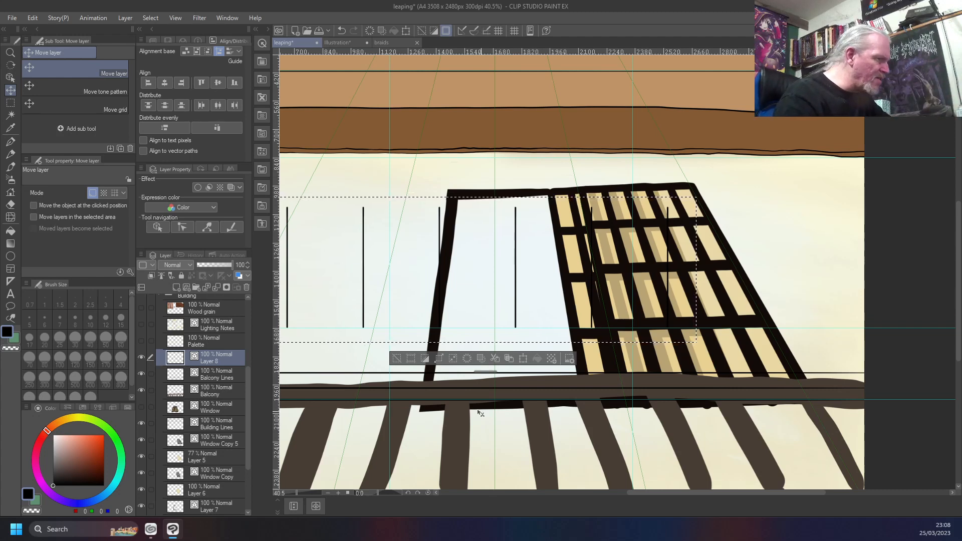
Copy and paste the six lines, move the copy right to continue the even spacing, then deselect and merge it down into Layer 8
{"action": "left_click", "coordinate": [509, 358]}
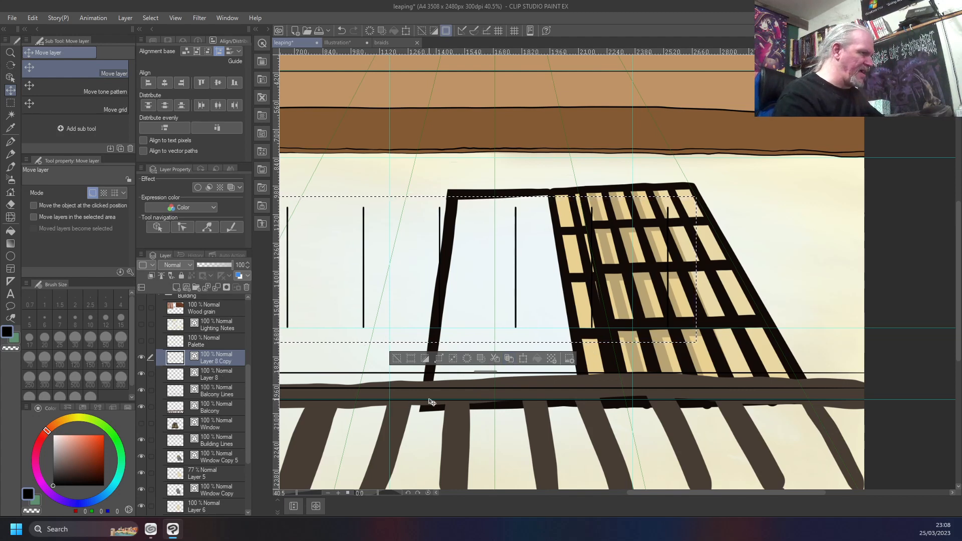
{"action": "key", "text": "Right"}
{"action": "key", "text": "Right"}
{"action": "key", "text": "Right"}
{"action": "key", "text": "Right"}
{"action": "key", "text": "Right"}
{"action": "key", "text": "Right"}
{"action": "key", "text": "Right"}
{"action": "key", "text": "Right"}
{"action": "key", "text": "Right"}
{"action": "key", "text": "Right"}
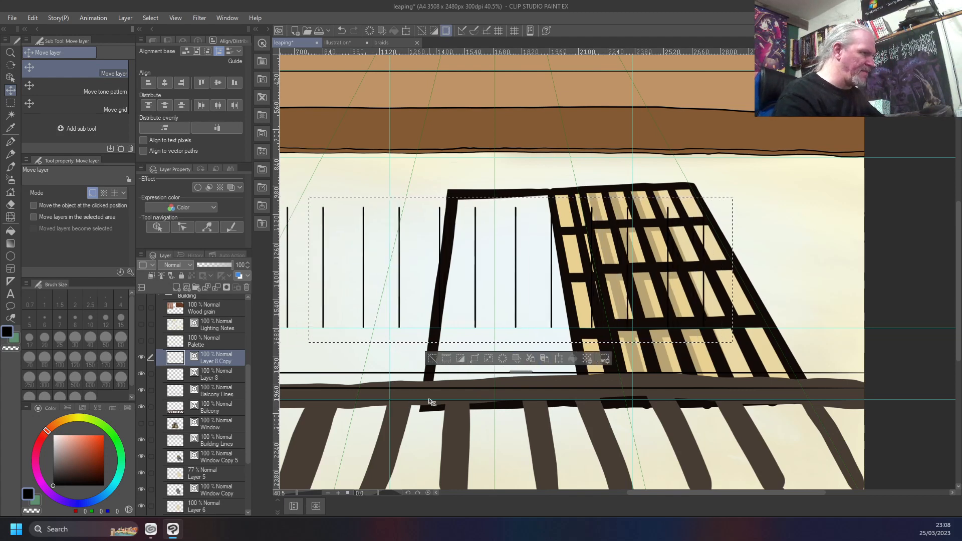
{"action": "key", "text": "Right"}
{"action": "key", "text": "Right"}
{"action": "key", "text": "Right"}
{"action": "key", "text": "Right"}
{"action": "key", "text": "Right"}
{"action": "key", "text": "Right"}
{"action": "key", "text": "Right"}
{"action": "key", "text": "Right"}
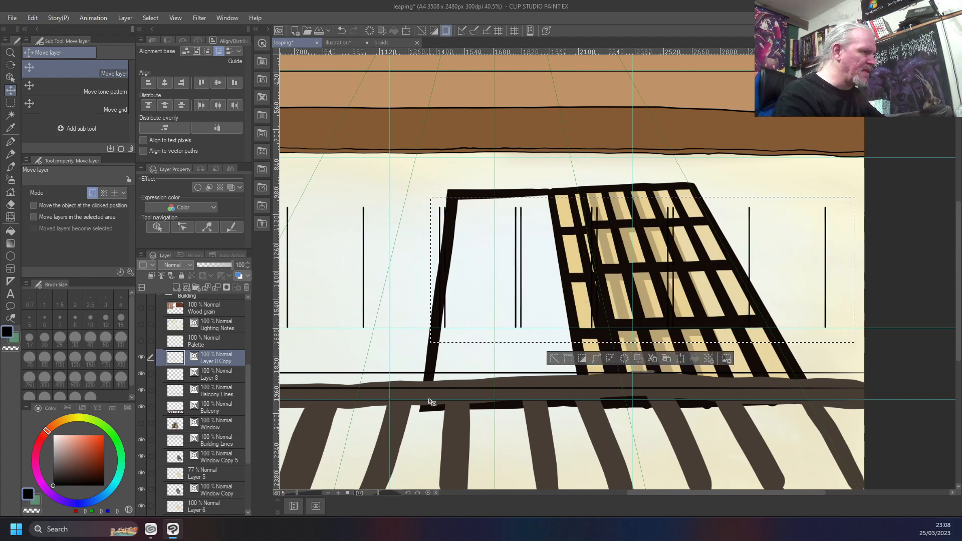
{"action": "key", "text": "Right"}
{"action": "key", "text": "Right"}
{"action": "key", "text": "Right"}
{"action": "key", "text": "Right"}
{"action": "key", "text": "Right"}
{"action": "key", "text": "Right"}
{"action": "key", "text": "Right"}
{"action": "key", "text": "Right"}
{"action": "key", "text": "Right"}
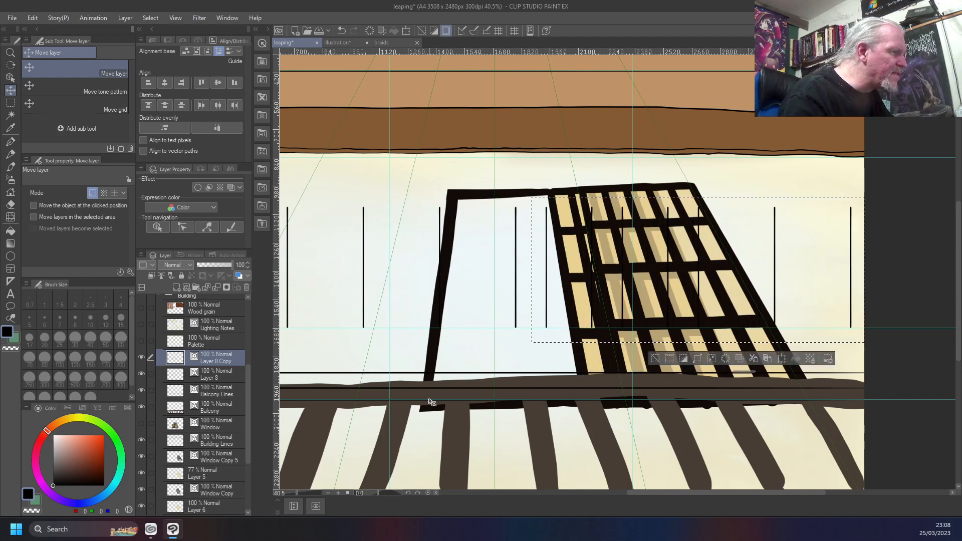
{"action": "key", "text": "Right"}
{"action": "key", "text": "Right"}
{"action": "key", "text": "Right"}
{"action": "key", "text": "Right"}
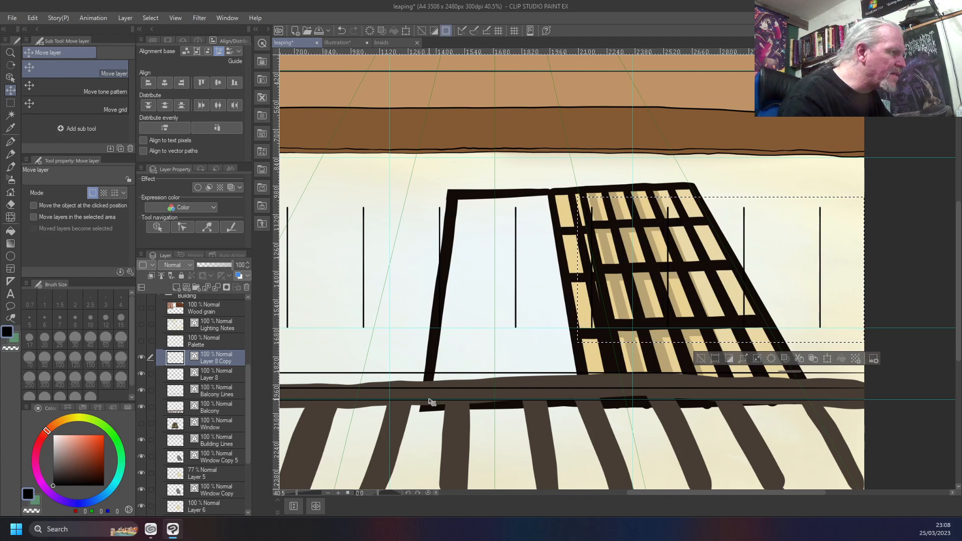
{"action": "key", "text": "Right"}
{"action": "key", "text": "Right"}
{"action": "key", "text": "Right"}
{"action": "key", "text": "Right"}
{"action": "key", "text": "Right"}
{"action": "key", "text": "Right"}
{"action": "key", "text": "Right"}
{"action": "key", "text": "Right"}
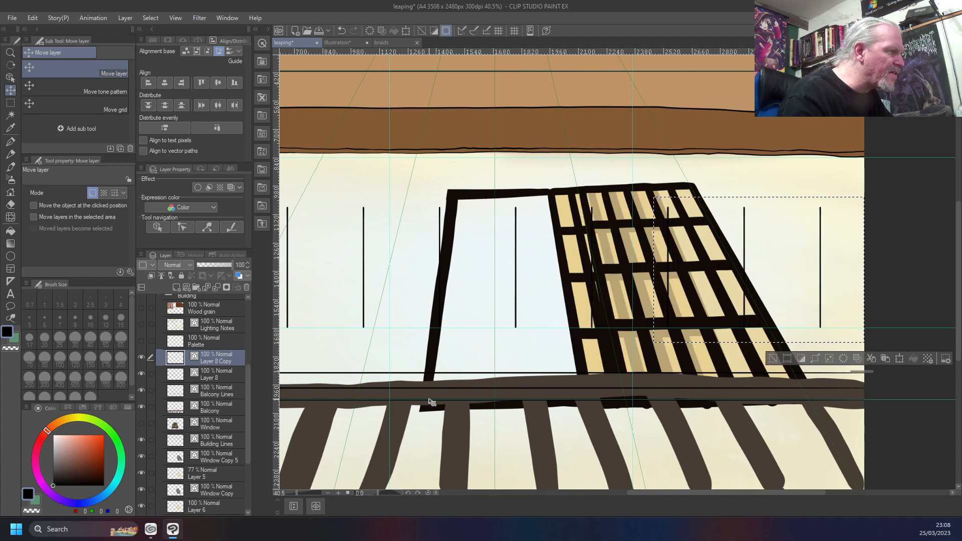
{"action": "key", "text": "Left"}
{"action": "key", "text": "Right"}
{"action": "key", "text": "Right"}
{"action": "key", "text": "Right"}
{"action": "key", "text": "Right"}
{"action": "key", "text": "Right"}
{"action": "key", "text": "Right"}
{"action": "key", "text": "Right"}
{"action": "key", "text": "Right"}
{"action": "key", "text": "Right"}
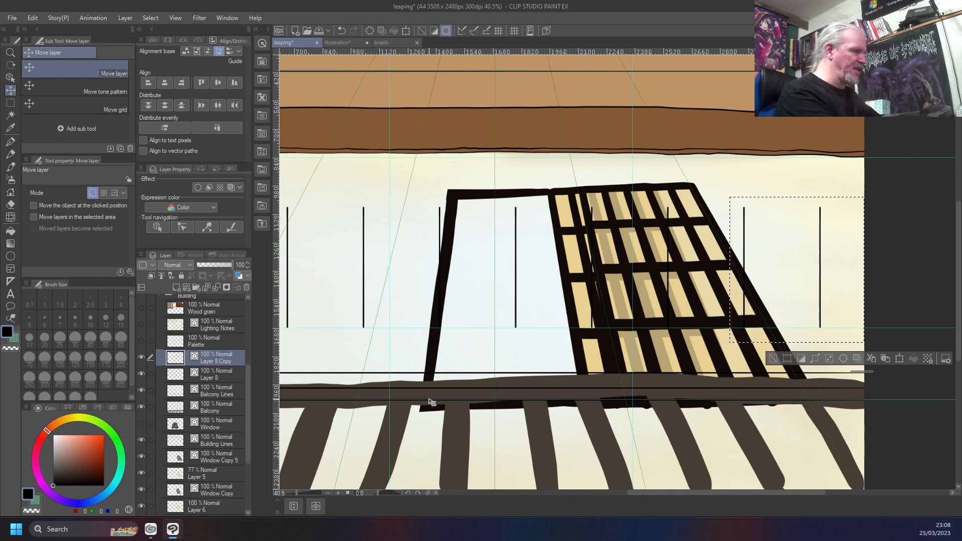
{"action": "key", "text": "ctrl+d"}
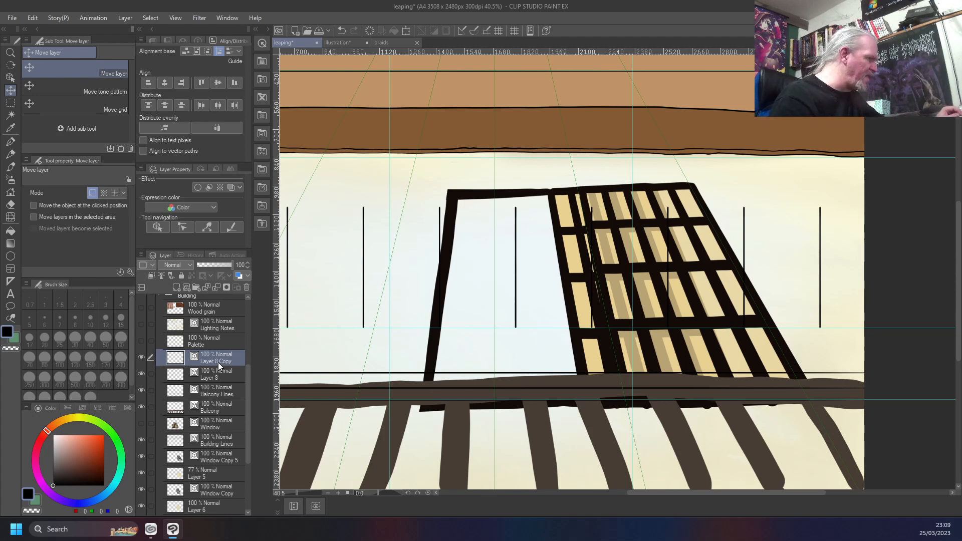
{"action": "key", "text": "ctrl+e"}
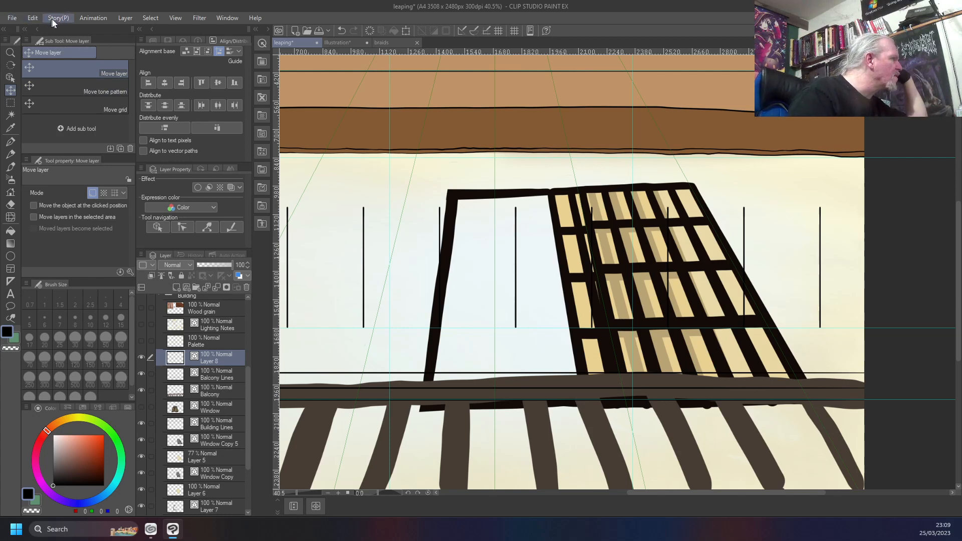
Start a Perspective transform on Layer 8 and move the vertical lines down over the painted balcony bars
{"action": "left_click", "coordinate": [124, 19]}
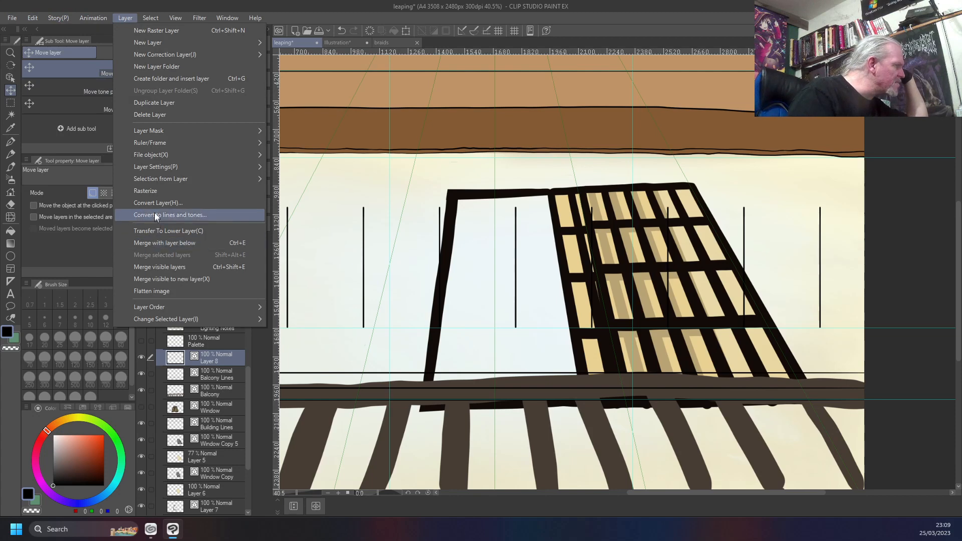
{"action": "mouse_move", "coordinate": [31, 19]}
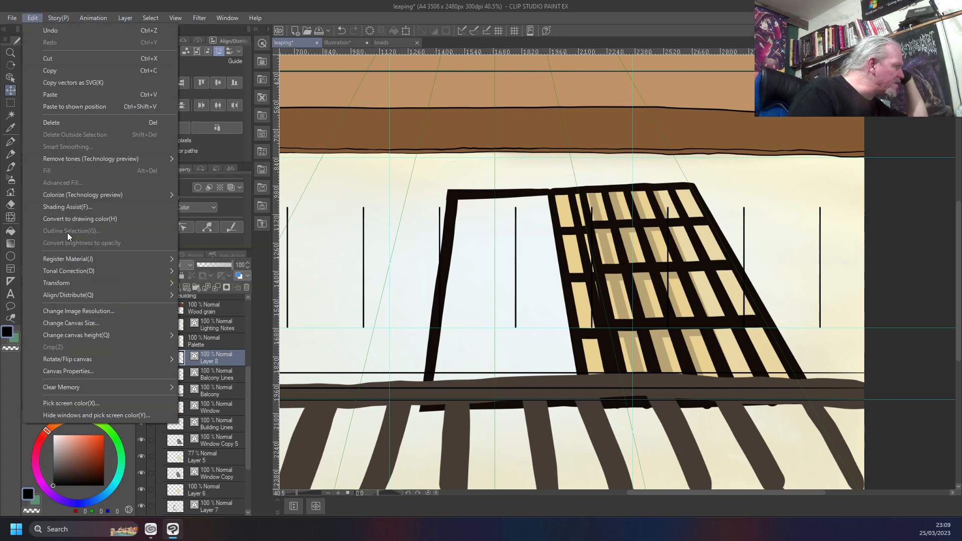
{"action": "mouse_move", "coordinate": [74, 283]}
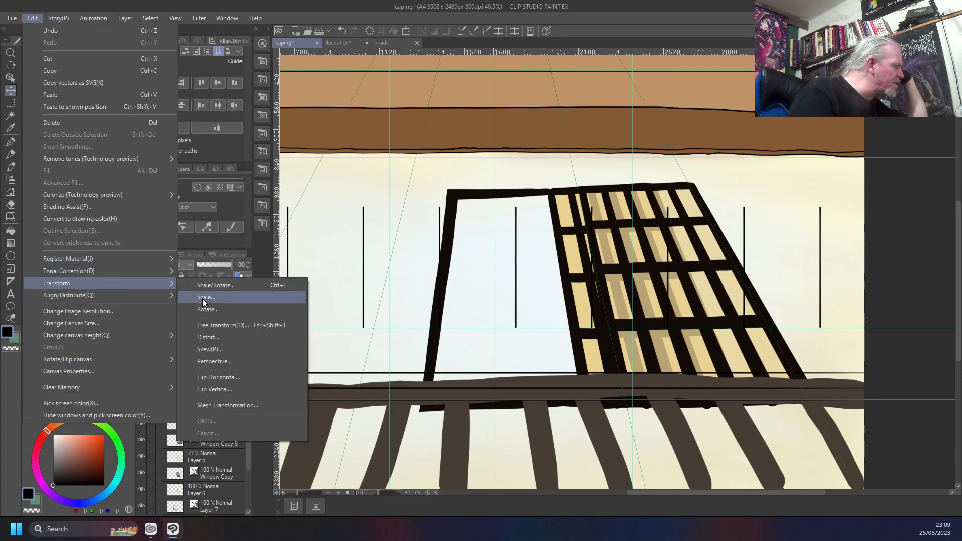
{"action": "left_click", "coordinate": [222, 361]}
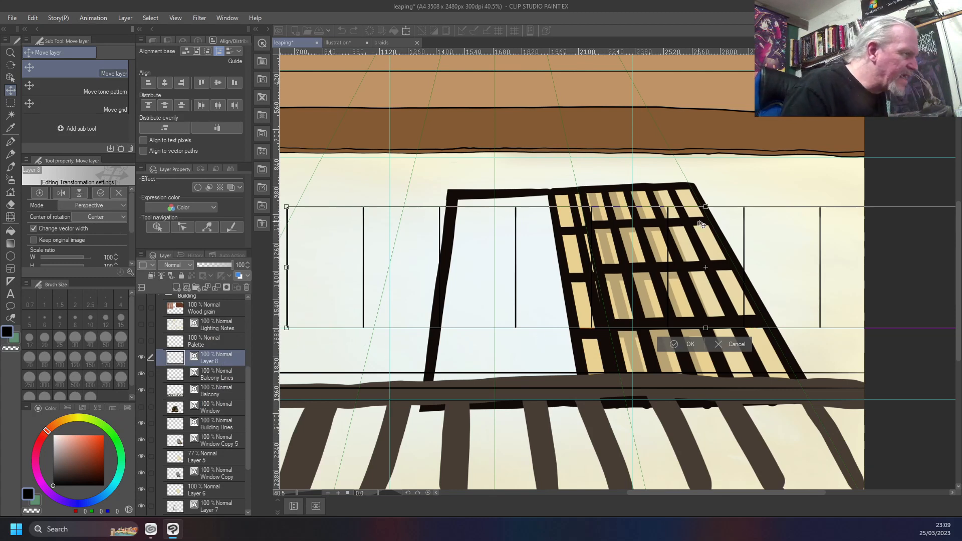
{"action": "left_click_drag", "start_coordinate": [706, 207], "coordinate": [692, 206]}
{"action": "key", "text": "ctrl+z"}
{"action": "key", "text": "ctrl+z"}
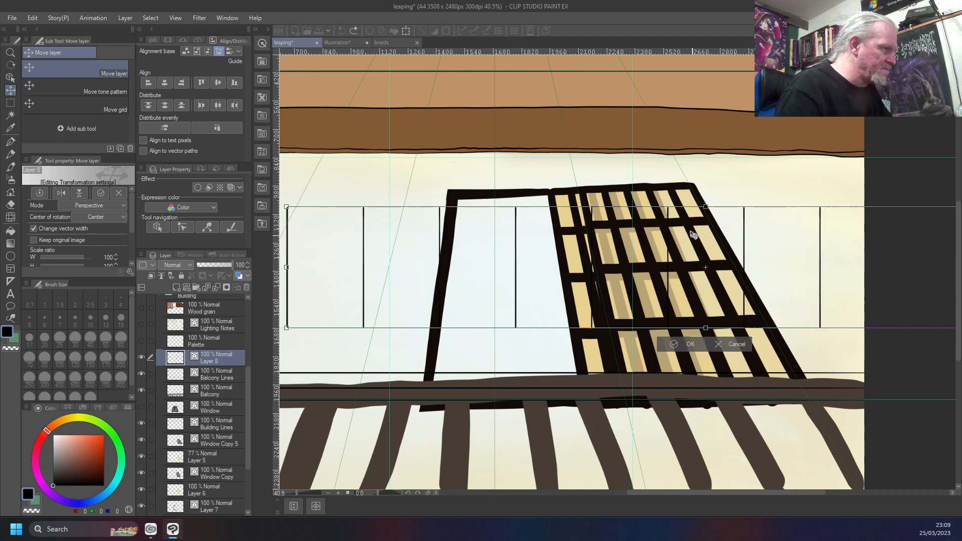
{"action": "left_click_drag", "start_coordinate": [688, 253], "coordinate": [574, 156]}
{"action": "left_click_drag", "start_coordinate": [570, 142], "coordinate": [558, 392]}
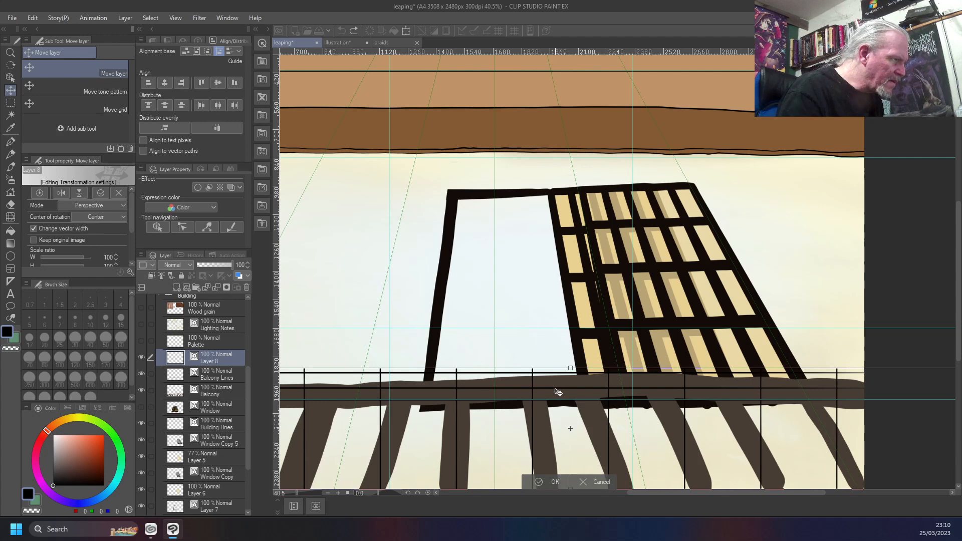
{"action": "left_click_drag", "start_coordinate": [558, 392], "coordinate": [558, 392]}
Pull in the upper corners of Layer 8's perspective transform so the vertical lines fan outward, and move them down below the handrail
{"action": "scroll", "coordinate": [567, 391], "scroll_direction": "down", "scroll_amount": 2}
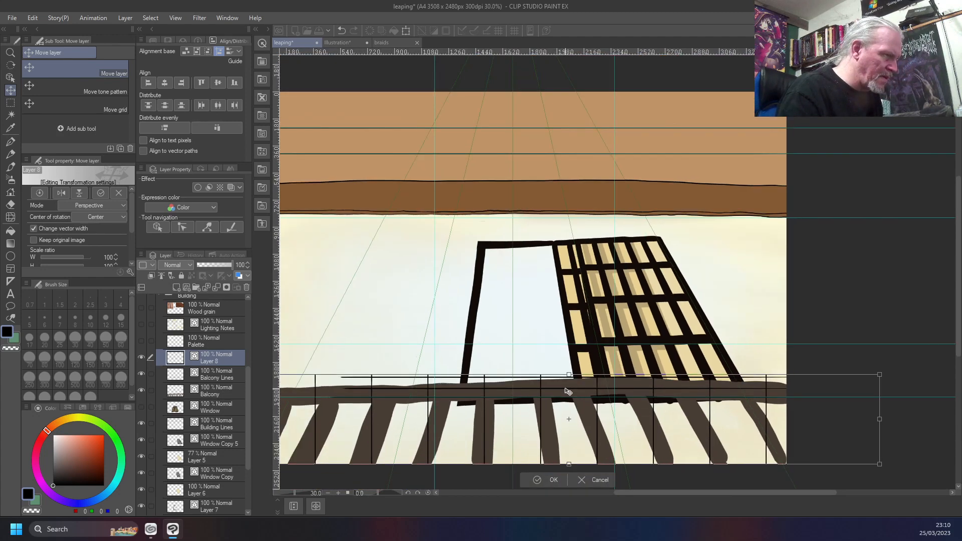
{"action": "scroll", "coordinate": [568, 391], "scroll_direction": "down", "scroll_amount": 1}
{"action": "left_click_drag", "start_coordinate": [851, 377], "coordinate": [806, 376]}
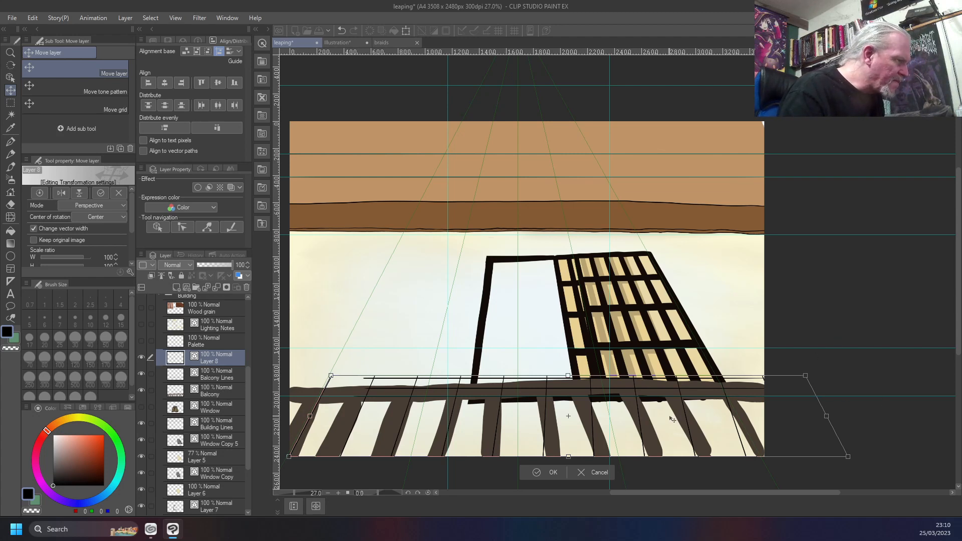
{"action": "left_click_drag", "start_coordinate": [672, 418], "coordinate": [663, 436]}
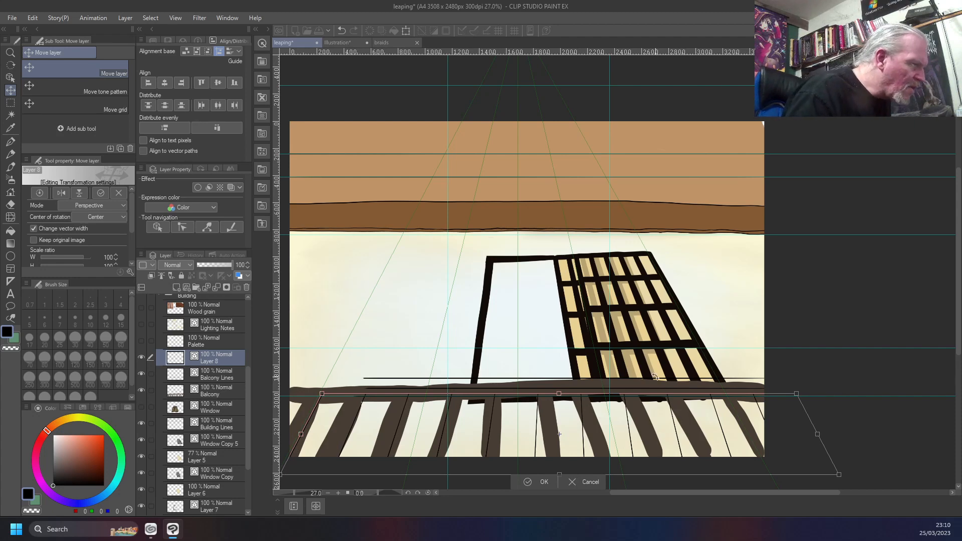
Nudge the fanned lines up and slightly left to meet the railing's horizontal lines, and apply the transform
{"action": "scroll", "coordinate": [374, 381], "scroll_direction": "up", "scroll_amount": 5}
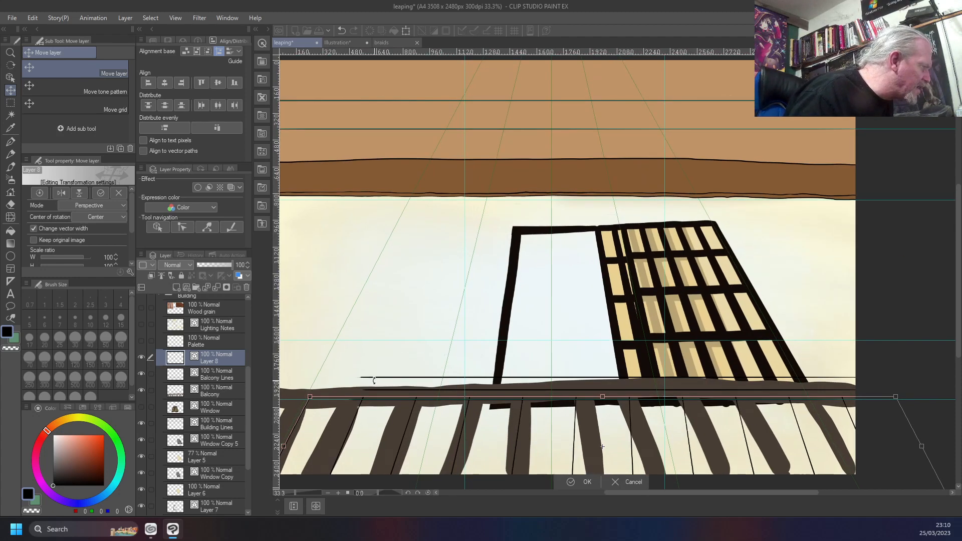
{"action": "scroll", "coordinate": [374, 380], "scroll_direction": "up", "scroll_amount": 1}
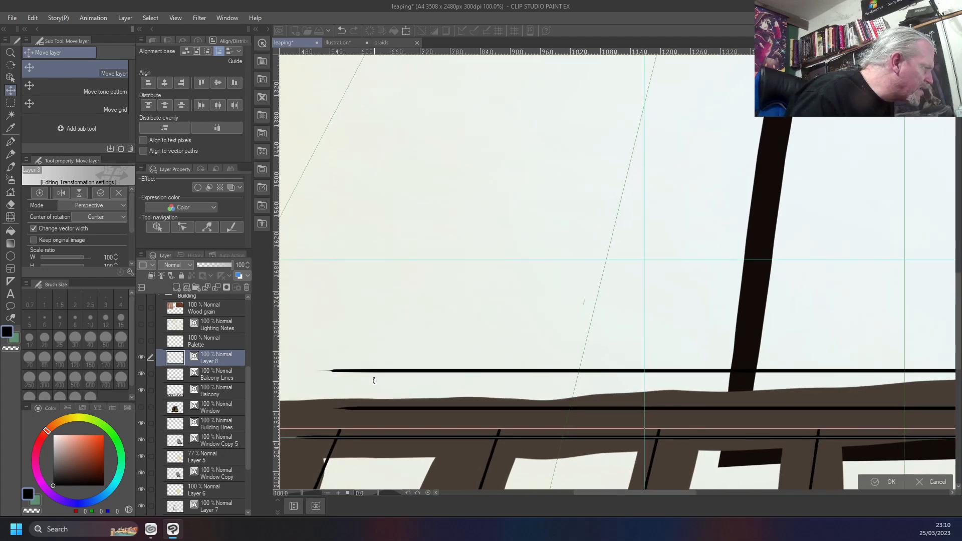
{"action": "scroll", "coordinate": [374, 381], "scroll_direction": "down", "scroll_amount": 6}
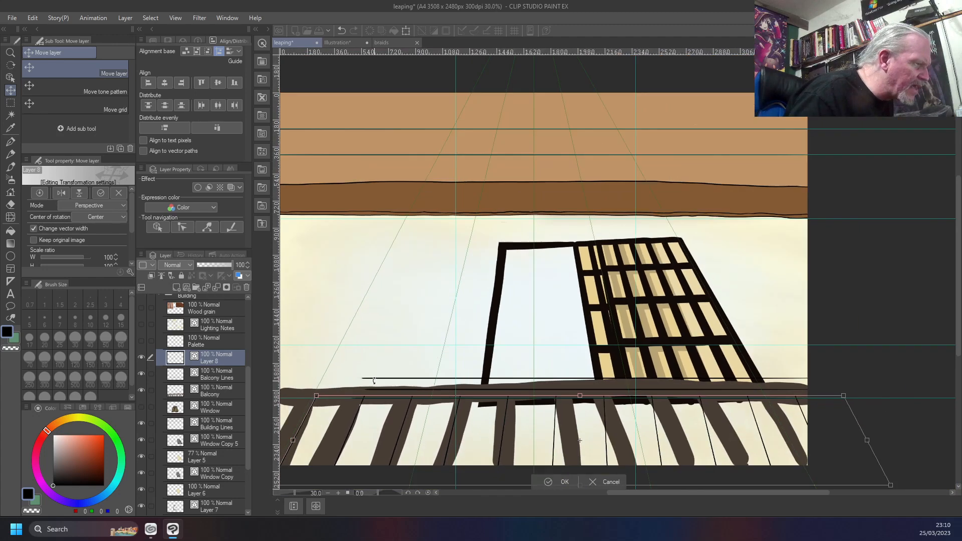
{"action": "mouse_move", "coordinate": [639, 416]}
{"action": "left_mouse_down"}
{"action": "mouse_move", "coordinate": [622, 389]}
{"action": "mouse_move", "coordinate": [632, 417]}
{"action": "mouse_move", "coordinate": [671, 315]}
{"action": "mouse_move", "coordinate": [673, 337]}
{"action": "mouse_move", "coordinate": [631, 417]}
{"action": "mouse_move", "coordinate": [598, 416]}
{"action": "mouse_move", "coordinate": [634, 411]}
{"action": "left_mouse_up"}
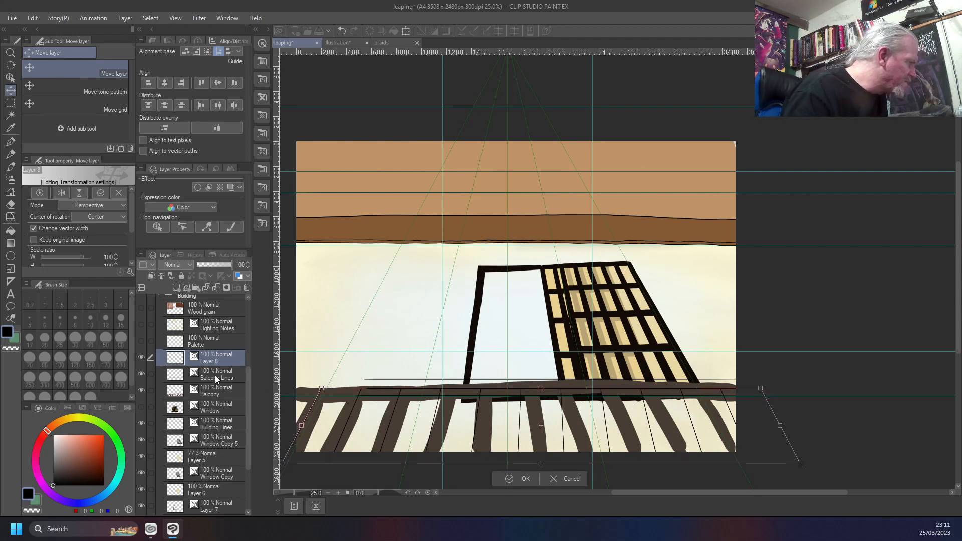
{"action": "key", "text": "Return"}
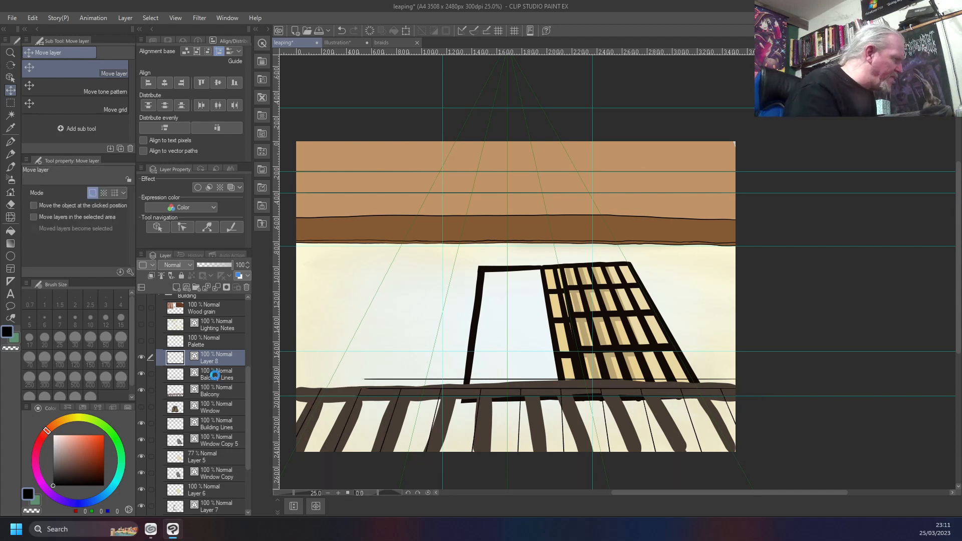
On the Balcony Lines layer, shift the horizontal railing lines left toward the canvas edge with the Move layer tool
{"action": "left_click", "coordinate": [215, 375]}
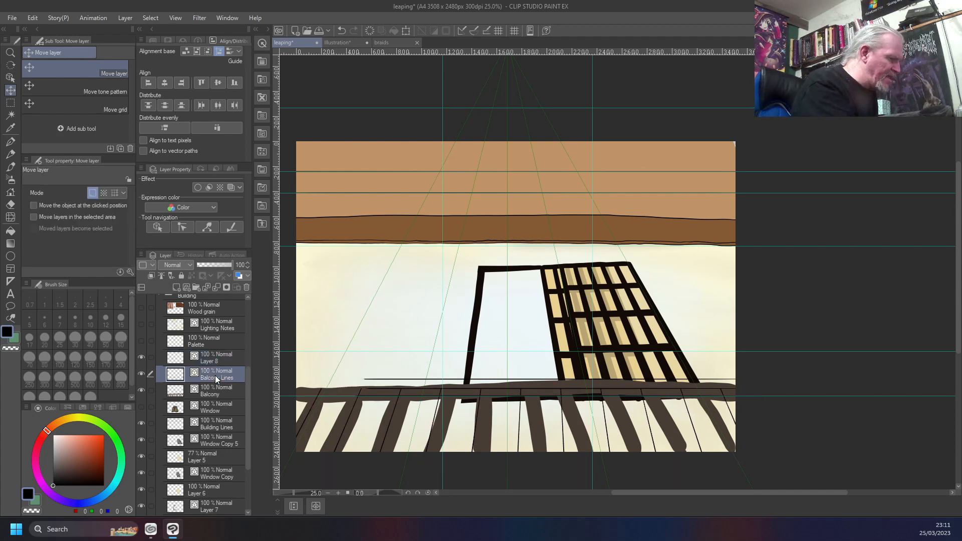
{"action": "key", "text": "y"}
{"action": "key", "text": "k"}
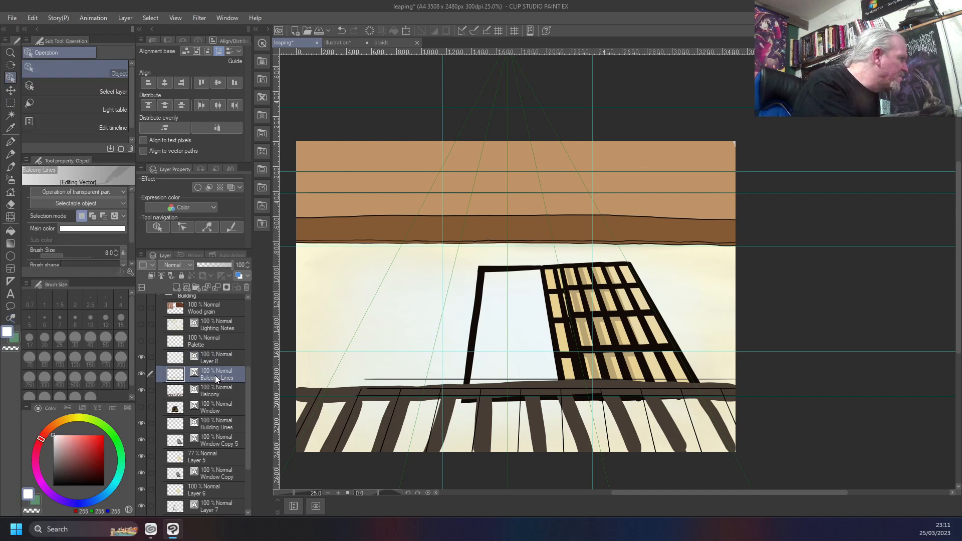
{"action": "key", "text": "Left"}
{"action": "key", "text": "Left"}
{"action": "key", "text": "Left"}
{"action": "key", "text": "Left"}
{"action": "key", "text": "Left"}
{"action": "key", "text": "Left"}
{"action": "key", "text": "Left"}
{"action": "key", "text": "Left"}
{"action": "key", "text": "Left"}
{"action": "key", "text": "Left"}
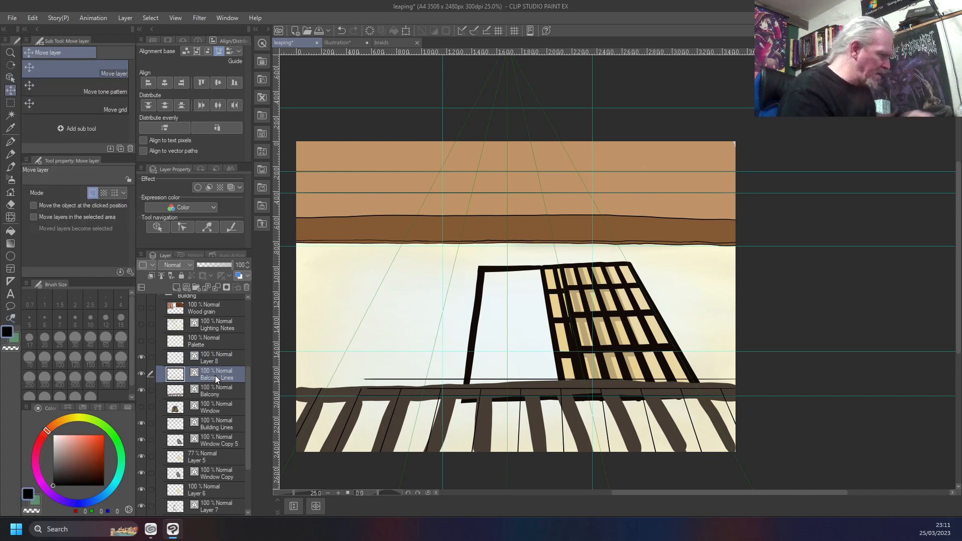
{"action": "key", "text": "Left"}
{"action": "key", "text": "Left"}
{"action": "key", "text": "Left"}
{"action": "key", "text": "Left"}
{"action": "key", "text": "Left"}
{"action": "key", "text": "Left"}
{"action": "key", "text": "Left"}
{"action": "key", "text": "Left"}
{"action": "key", "text": "Left"}
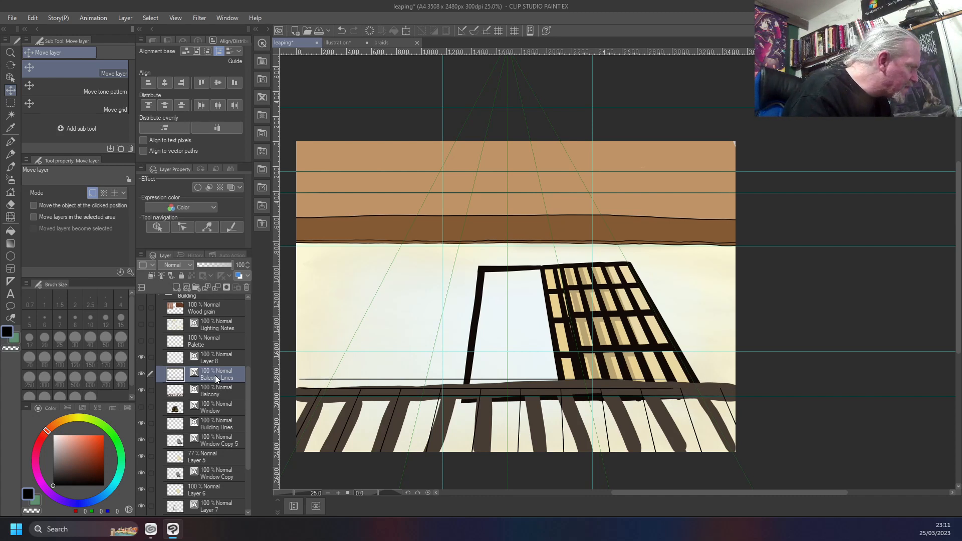
{"action": "key", "text": "Right"}
{"action": "key", "text": "Right"}
{"action": "key", "text": "Right"}
{"action": "key", "text": "Right"}
{"action": "key", "text": "Right"}
{"action": "key", "text": "Right"}
{"action": "key", "text": "Right"}
{"action": "key", "text": "Left"}
{"action": "key", "text": "Left"}
{"action": "key", "text": "Left"}
{"action": "key", "text": "Left"}
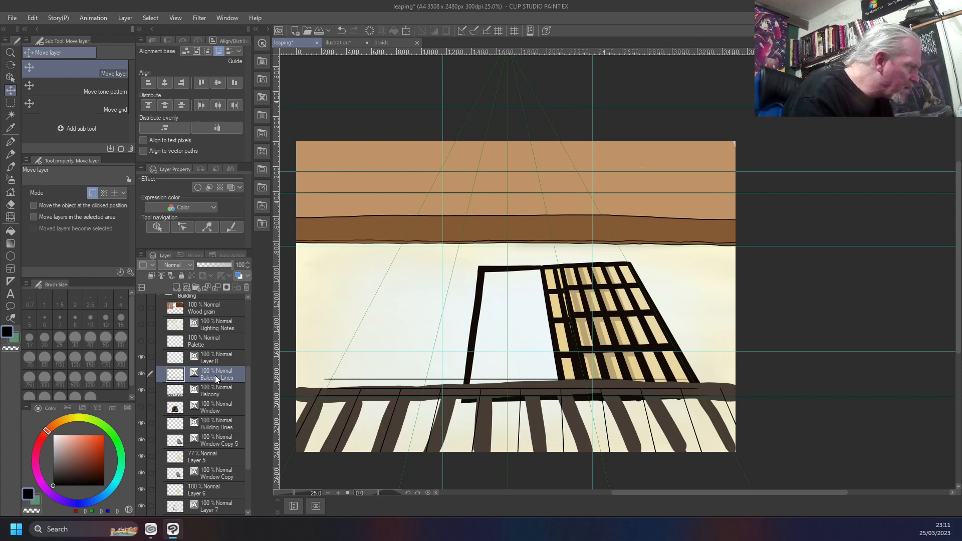
{"action": "scroll", "coordinate": [215, 376], "scroll_direction": "up", "scroll_amount": 2}
{"action": "scroll", "coordinate": [529, 411], "scroll_direction": "up", "scroll_amount": 1}
{"action": "scroll", "coordinate": [529, 411], "scroll_direction": "up", "scroll_amount": 5}
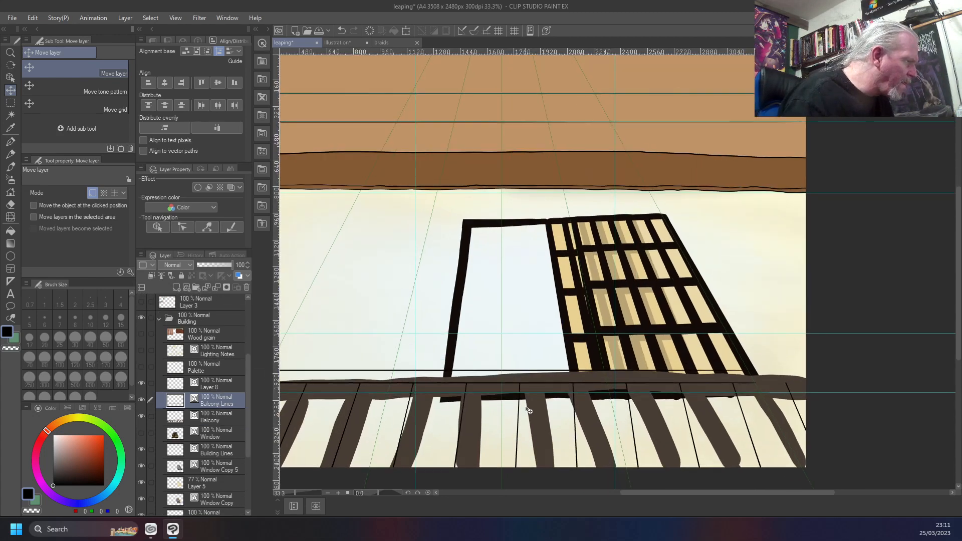
{"action": "scroll", "coordinate": [529, 411], "scroll_direction": "down", "scroll_amount": 2}
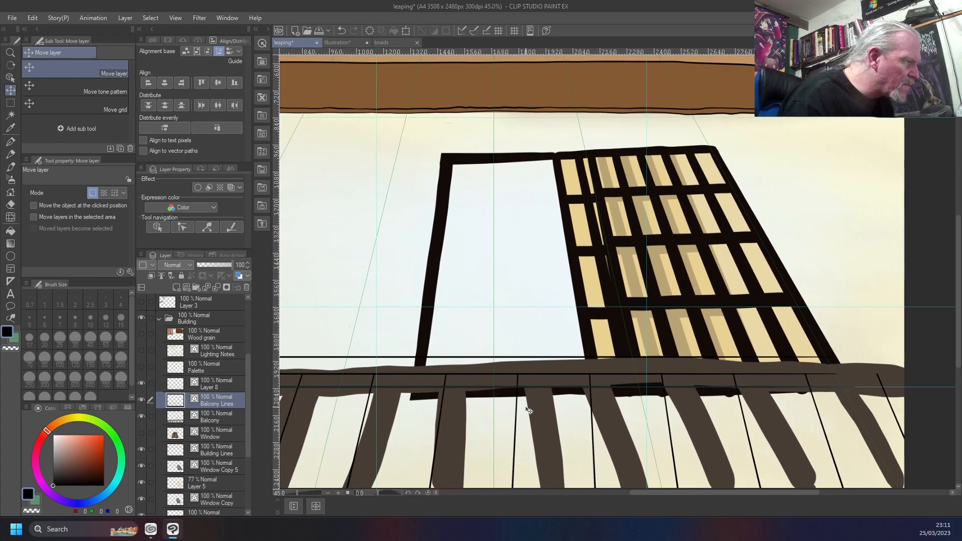
Try shifting the horizontal railing lines slightly up and to the right
{"action": "key", "text": "shift+Up"}
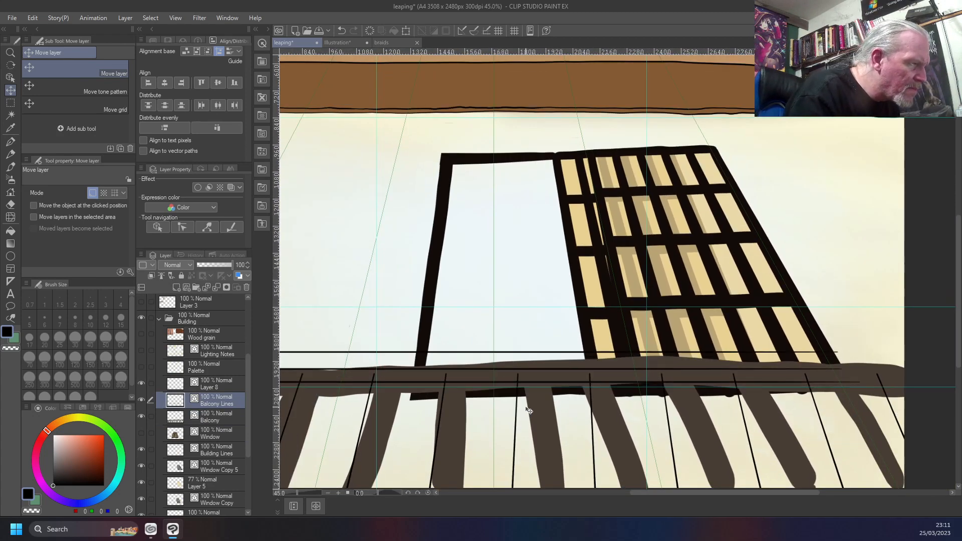
{"action": "key", "text": "shift+Down"}
{"action": "key", "text": "shift+Up"}
{"action": "key", "text": "shift+Right"}
{"action": "key", "text": "shift+Right"}
{"action": "key", "text": "shift+Right"}
{"action": "key", "text": "shift+Right"}
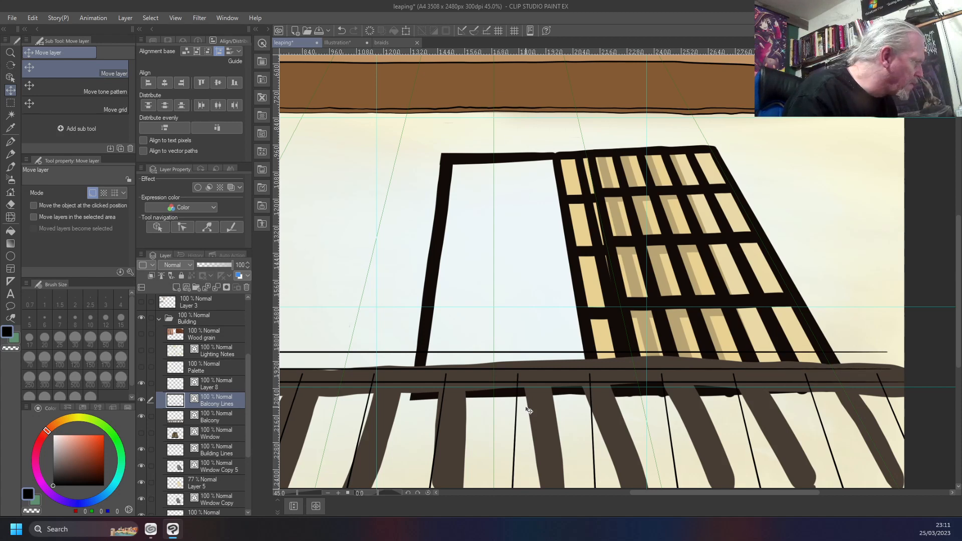
{"action": "key", "text": "shift+Right"}
{"action": "key", "text": "shift+Right"}
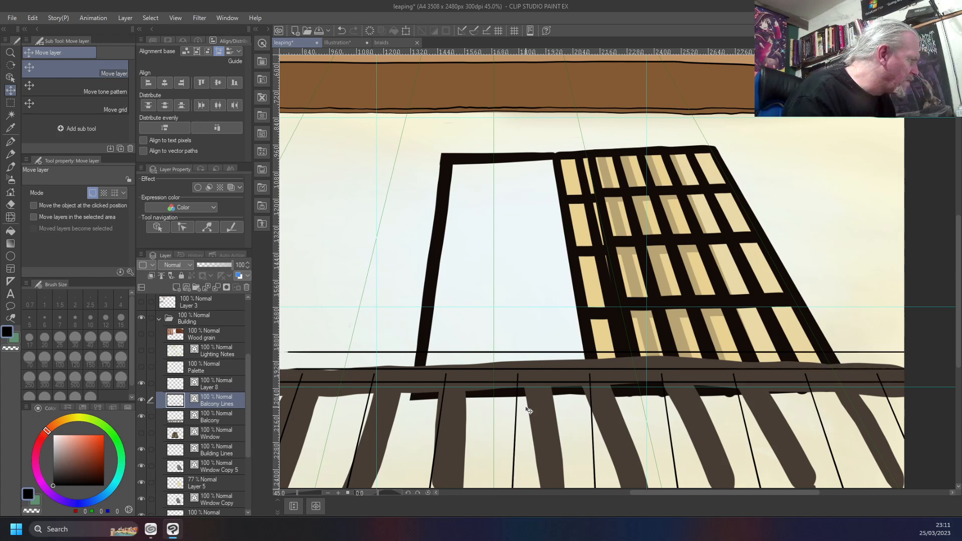
Shift the horizontal railing lines left until they run past the canvas's left edge, and lower them slightly
{"action": "key", "text": "ctrl+0"}
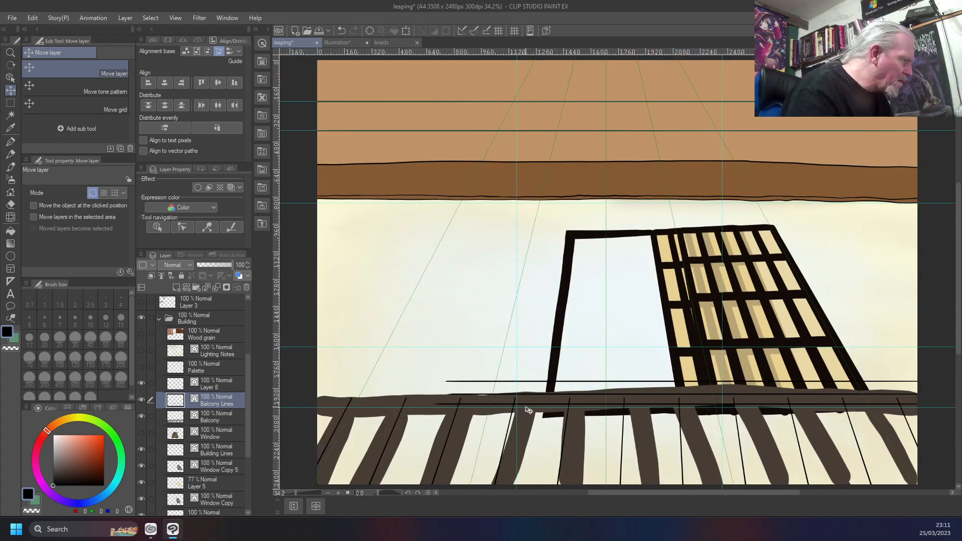
{"action": "key", "text": "shift+Left"}
{"action": "key", "text": "shift+Left"}
{"action": "key", "text": "shift+Left"}
{"action": "key", "text": "shift+Left"}
{"action": "key", "text": "shift+Left"}
{"action": "key", "text": "shift+Left"}
{"action": "key", "text": "shift+Left"}
{"action": "key", "text": "shift+Left"}
{"action": "key", "text": "shift+Left"}
{"action": "key", "text": "shift+Left"}
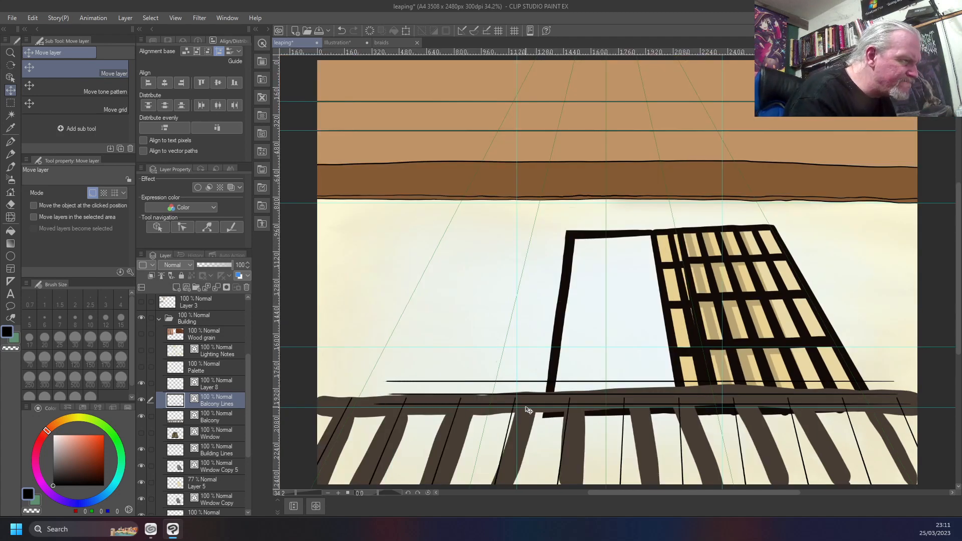
{"action": "key", "text": "shift+Left"}
{"action": "key", "text": "shift+Left"}
{"action": "key", "text": "shift+Left"}
{"action": "key", "text": "shift+Left"}
{"action": "key", "text": "shift+Left"}
{"action": "key", "text": "shift+Left"}
{"action": "key", "text": "shift+Left"}
{"action": "key", "text": "shift+Left"}
{"action": "key", "text": "shift+Left"}
{"action": "key", "text": "shift+Left"}
{"action": "key", "text": "shift+Left"}
{"action": "key", "text": "shift+Left"}
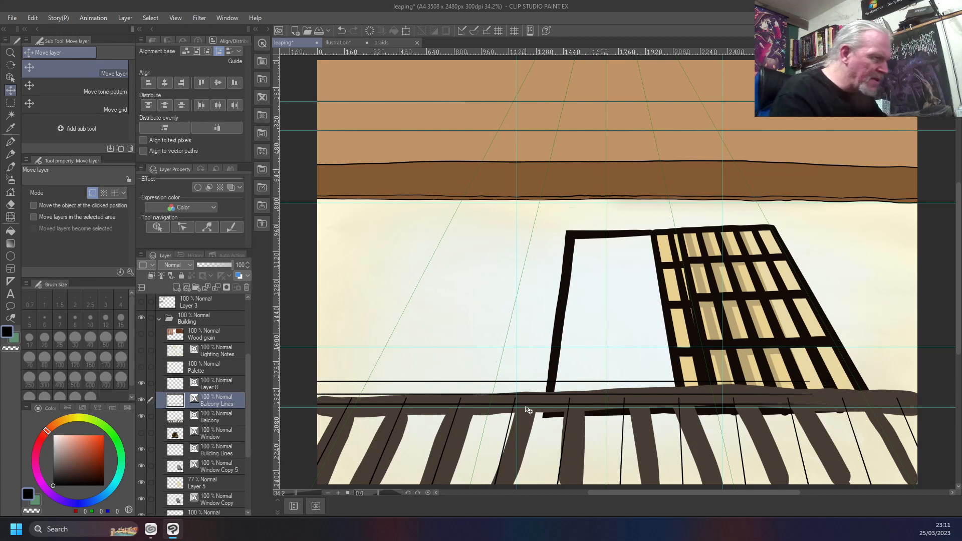
{"action": "key", "text": "shift+Down"}
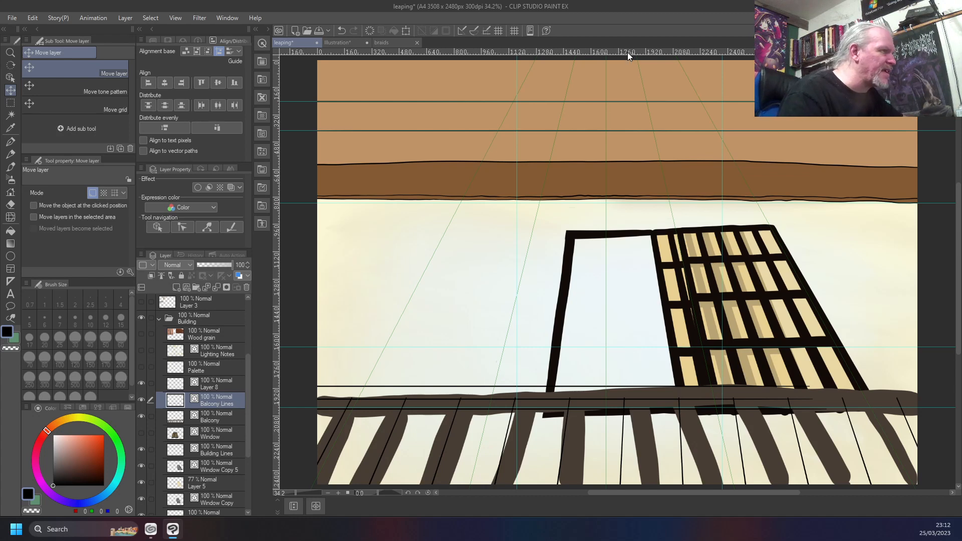
Add two horizontal ruler guides, one along the top railing line and one along the middle railing line
{"action": "left_click_drag", "start_coordinate": [629, 54], "coordinate": [790, 386]}
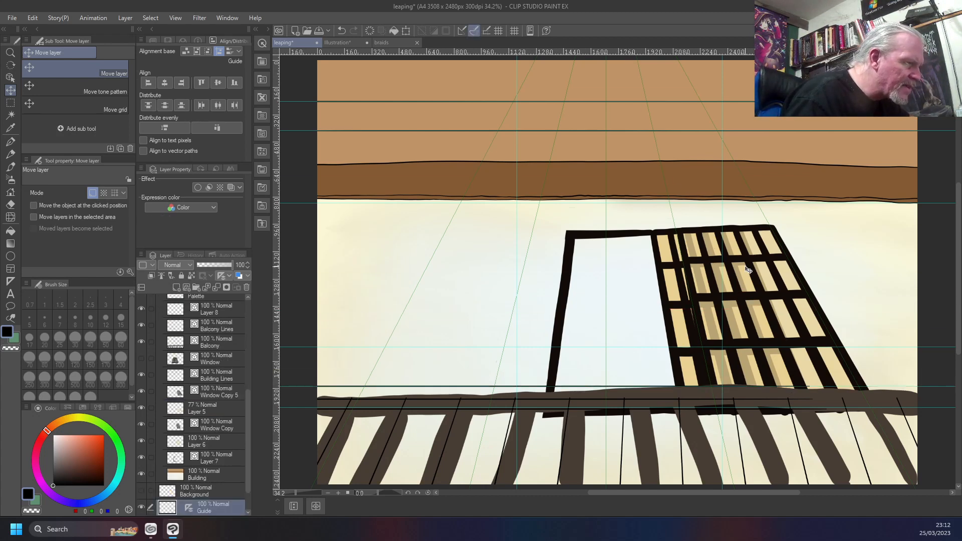
{"action": "left_click_drag", "start_coordinate": [631, 49], "coordinate": [843, 411]}
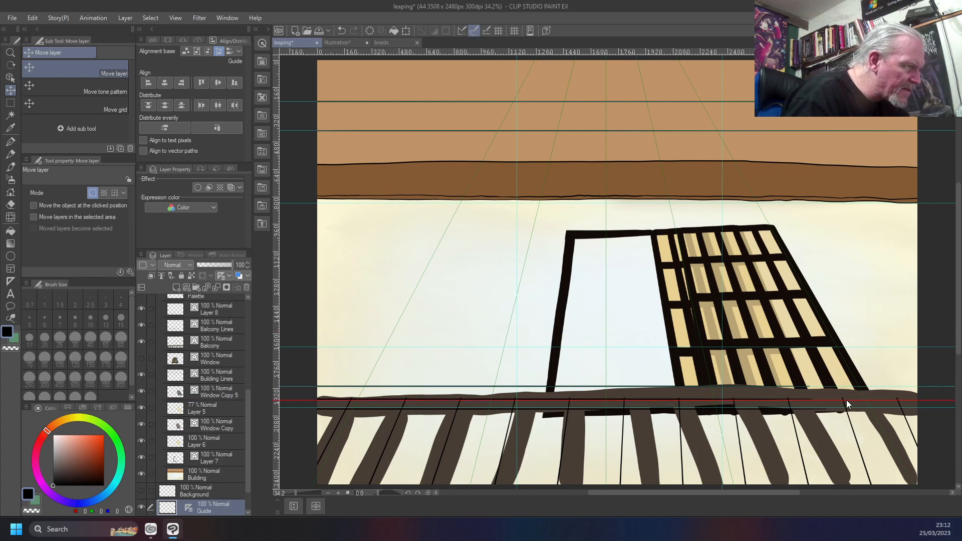
{"action": "left_click_drag", "start_coordinate": [847, 399], "coordinate": [846, 399]}
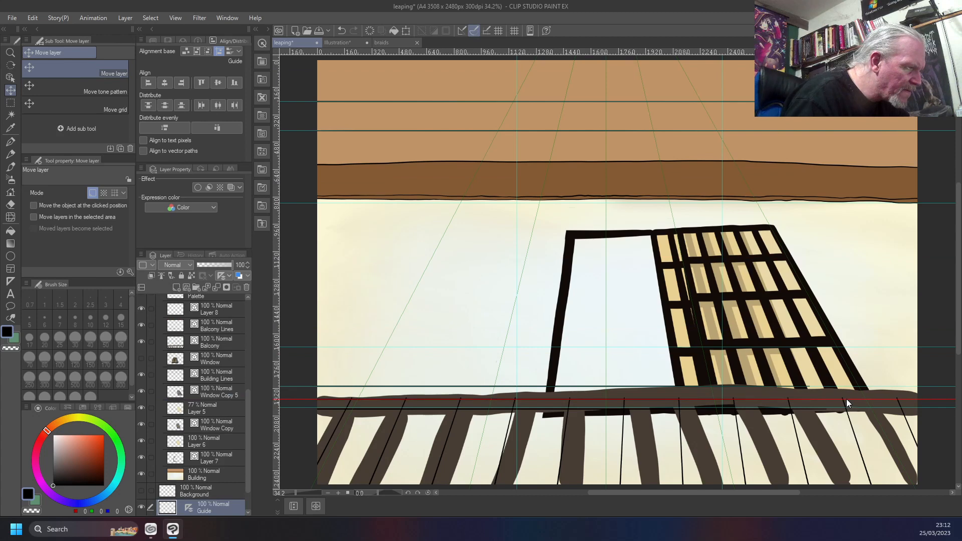
{"action": "scroll", "coordinate": [854, 435], "scroll_direction": "up", "scroll_amount": 1}
{"action": "scroll", "coordinate": [854, 436], "scroll_direction": "up", "scroll_amount": 1}
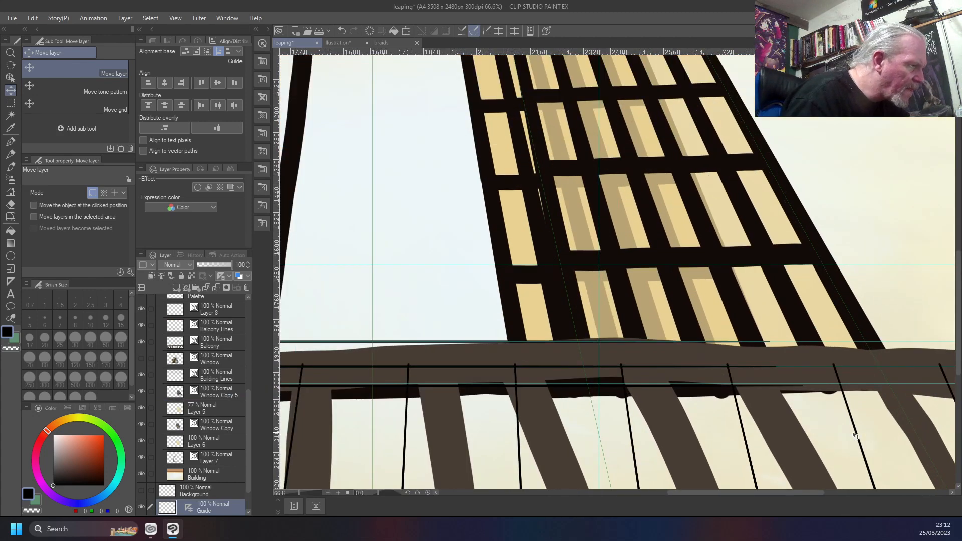
{"action": "scroll", "coordinate": [855, 435], "scroll_direction": "up", "scroll_amount": 1}
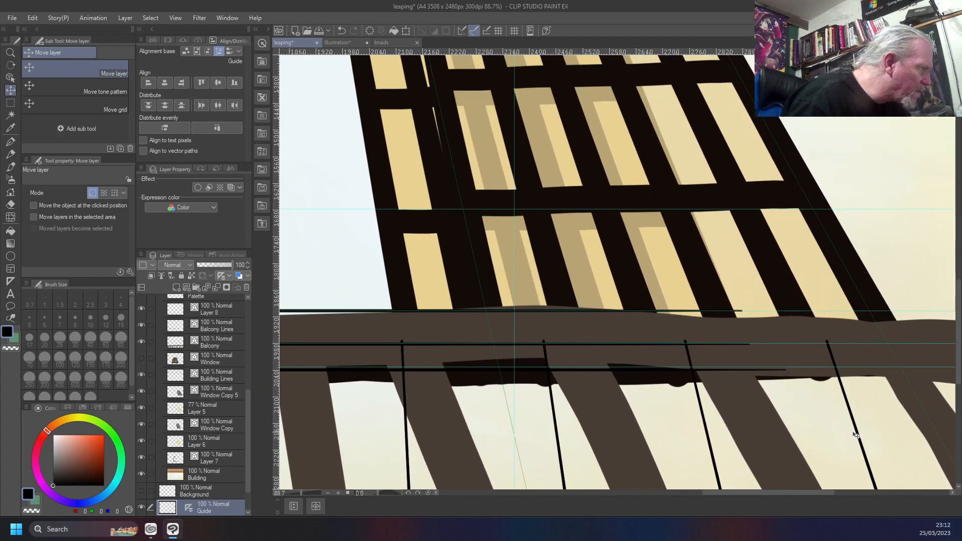
{"action": "scroll", "coordinate": [855, 436], "scroll_direction": "down", "scroll_amount": 2}
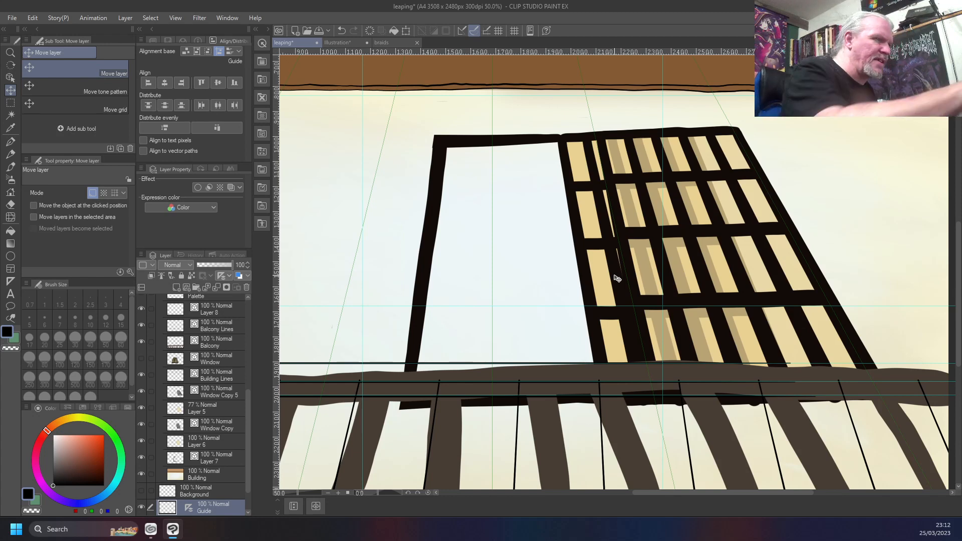
Extend the three horizontal railing lines to the canvas's right edge on the Balcony Lines layer with the Custom Test brush
{"action": "key", "text": "b"}
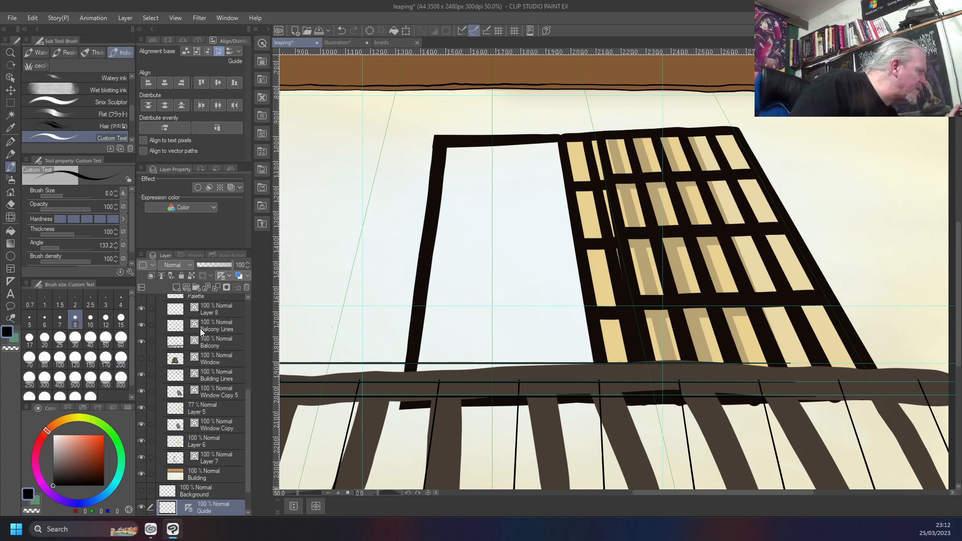
{"action": "left_click", "coordinate": [215, 331]}
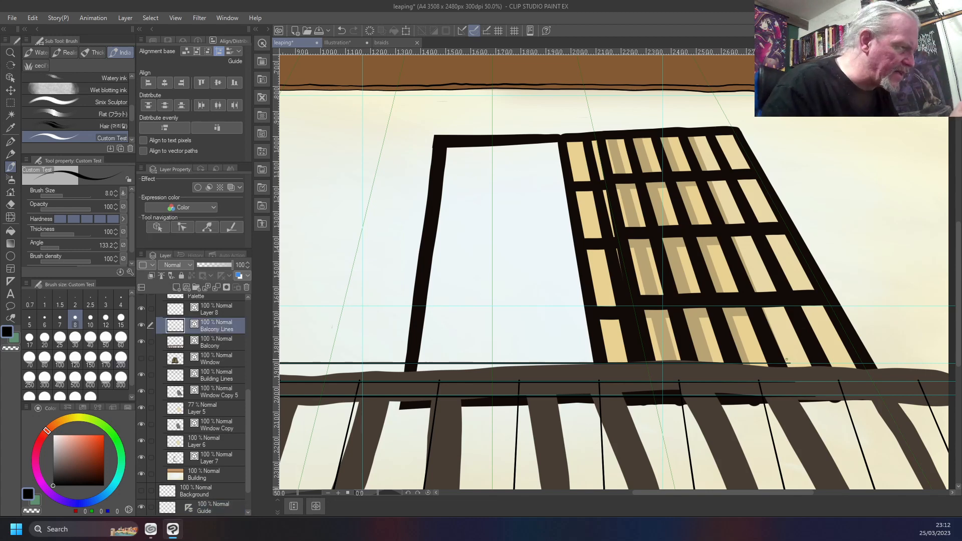
{"action": "left_click_drag", "start_coordinate": [782, 363], "coordinate": [948, 365]}
{"action": "left_click_drag", "start_coordinate": [707, 383], "coordinate": [949, 383]}
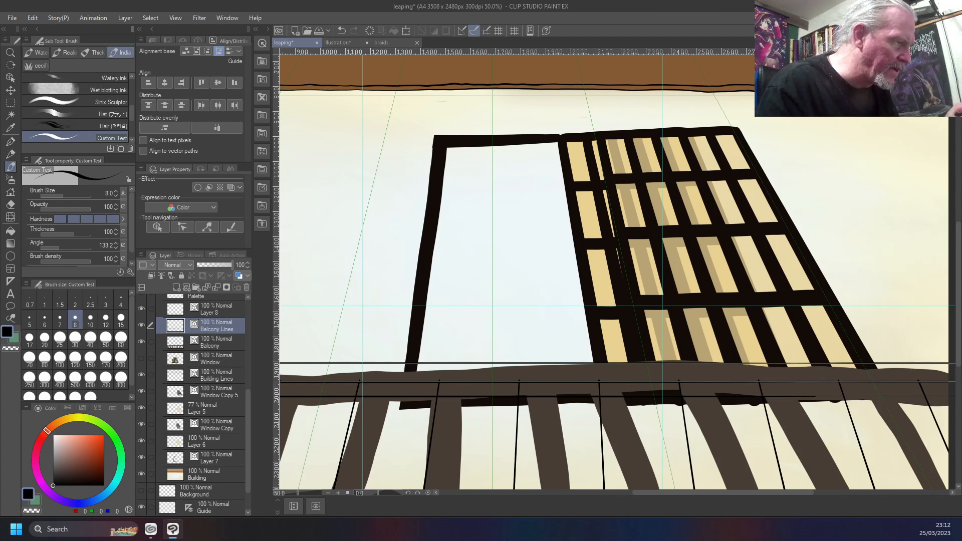
{"action": "left_click_drag", "start_coordinate": [692, 399], "coordinate": [948, 396]}
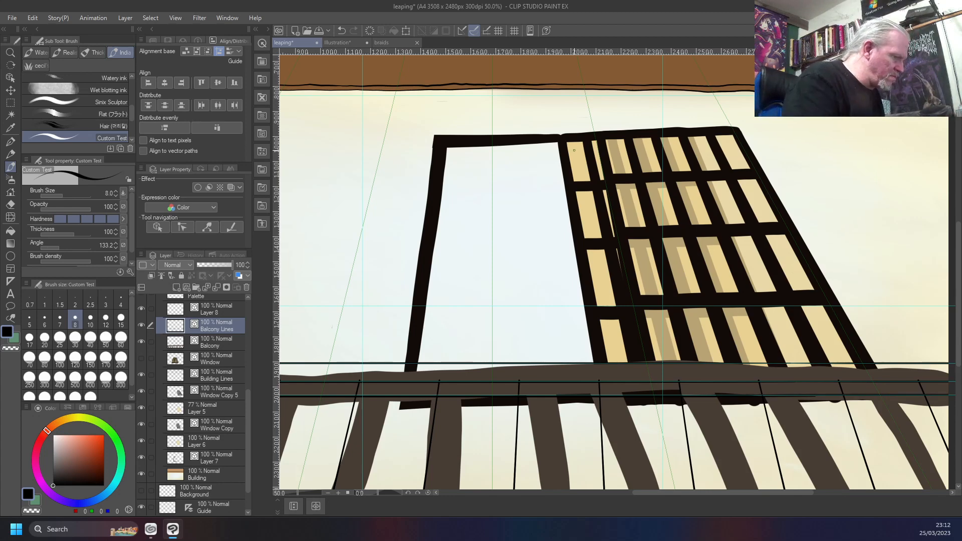
Ink long horizontal strokes along the guides to complete the lower railing lines across the full canvas width
{"action": "key", "text": "ctrl+0"}
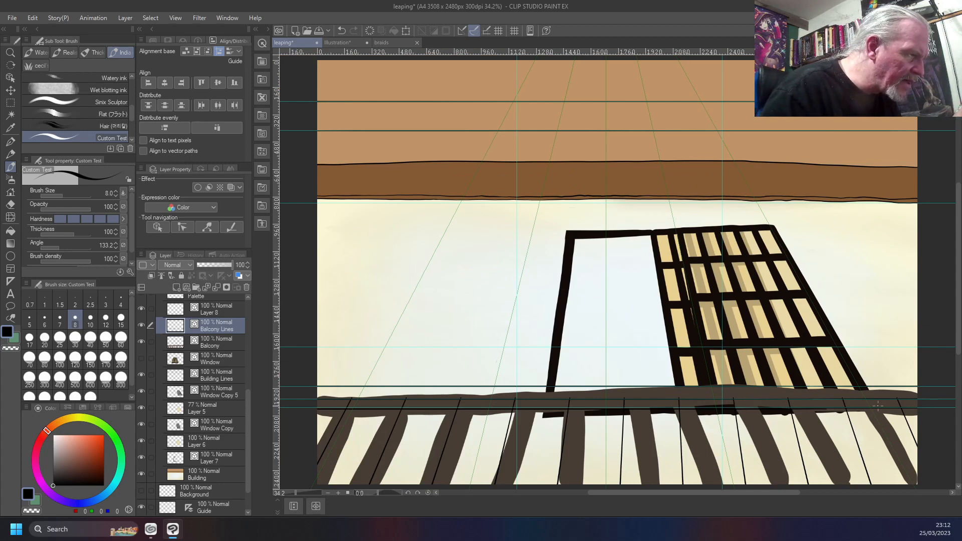
{"action": "mouse_move", "coordinate": [684, 411]}
{"action": "left_mouse_down"}
{"action": "mouse_move", "coordinate": [376, 406]}
{"action": "mouse_move", "coordinate": [292, 396]}
{"action": "left_mouse_up"}
{"action": "left_click_drag", "start_coordinate": [411, 398], "coordinate": [911, 396]}
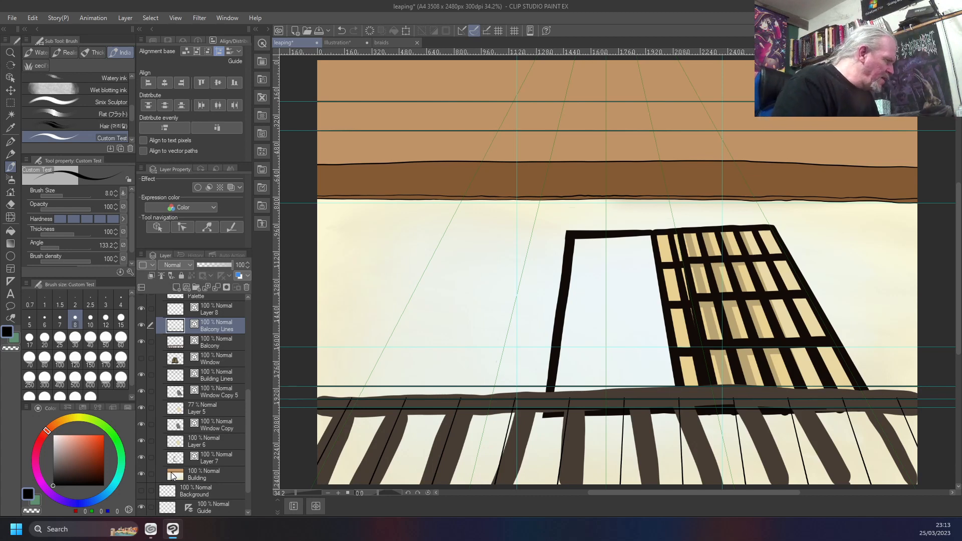
{"action": "scroll", "coordinate": [168, 456], "scroll_direction": "down", "scroll_amount": 2}
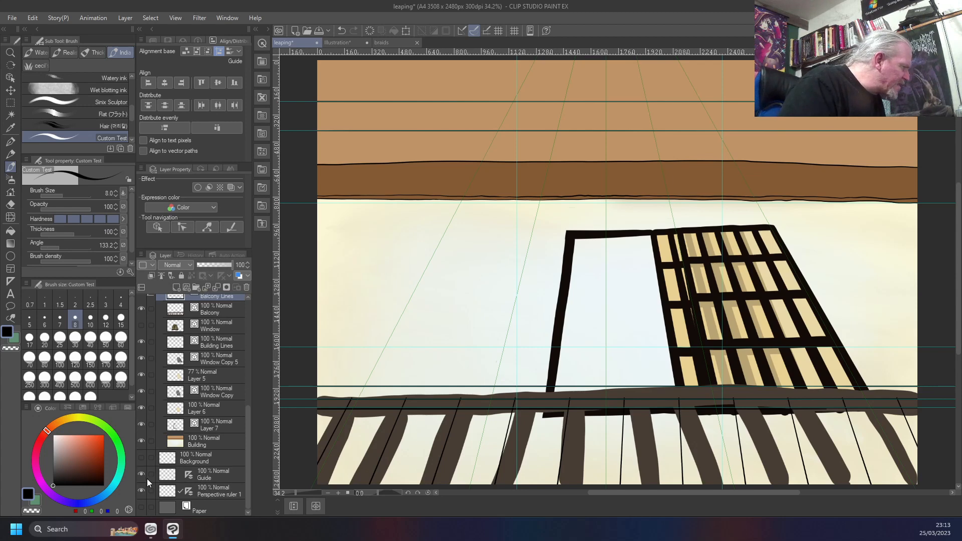
Hide the Guide layer that holds the ruler guides
{"action": "left_click", "coordinate": [141, 475]}
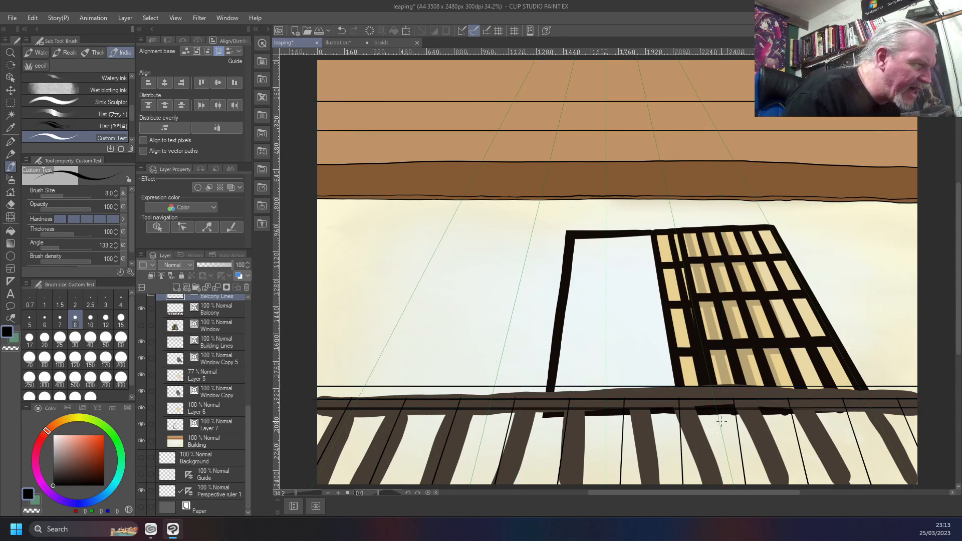
{"action": "scroll", "coordinate": [836, 415], "scroll_direction": "up", "scroll_amount": 5}
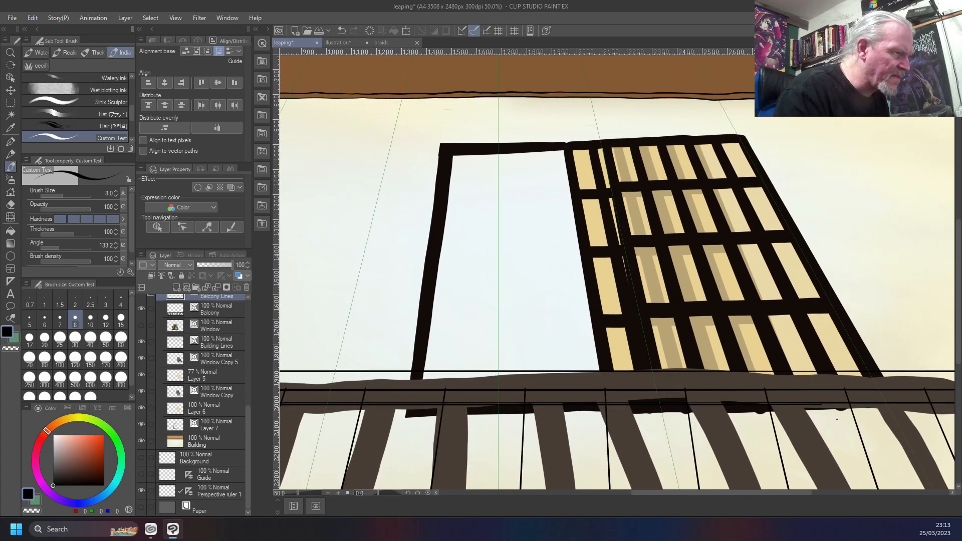
{"action": "scroll", "coordinate": [837, 418], "scroll_direction": "up", "scroll_amount": 2}
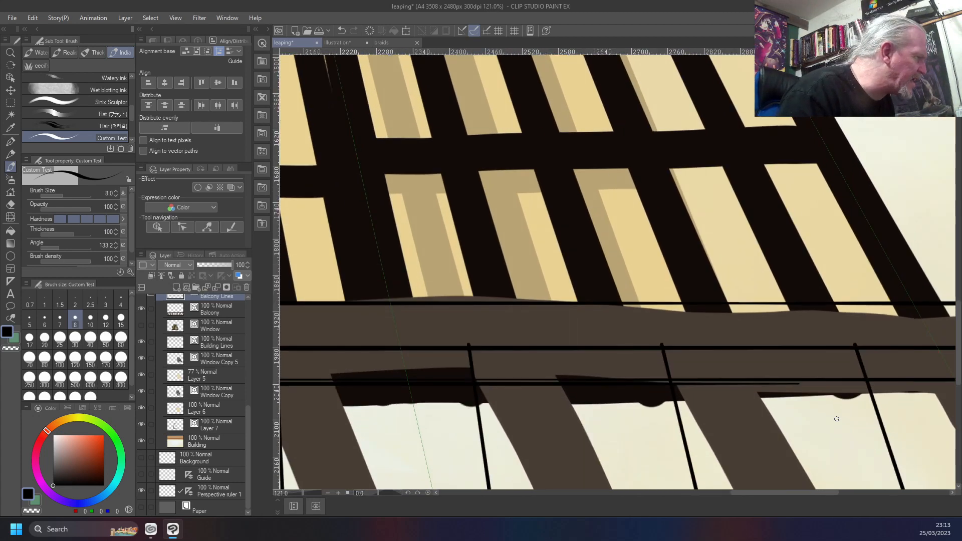
{"action": "scroll", "coordinate": [837, 418], "scroll_direction": "down", "scroll_amount": 6}
{"action": "scroll", "coordinate": [836, 418], "scroll_direction": "down", "scroll_amount": 1}
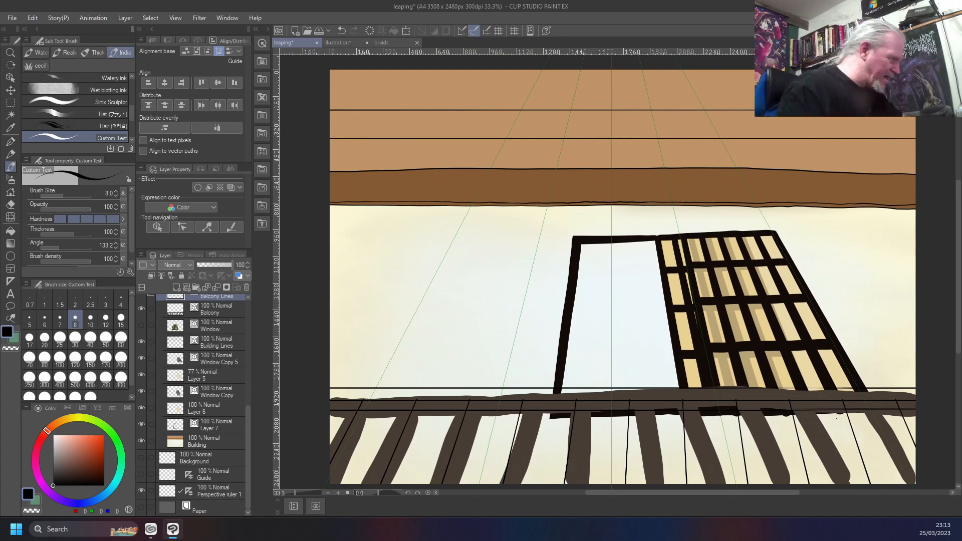
Examine the inked balcony rails and the spacing of the bar lines against the brown railing underneath
{"action": "scroll", "coordinate": [836, 418], "scroll_direction": "up", "scroll_amount": 3}
{"action": "scroll", "coordinate": [836, 418], "scroll_direction": "down", "scroll_amount": 3}
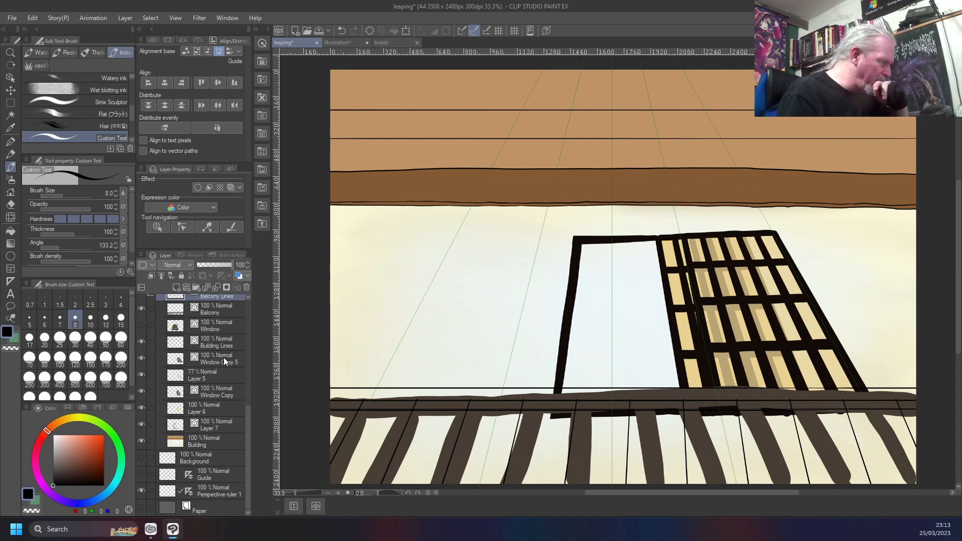
{"action": "scroll", "coordinate": [224, 362], "scroll_direction": "up", "scroll_amount": 1}
{"action": "scroll", "coordinate": [223, 362], "scroll_direction": "down", "scroll_amount": 1}
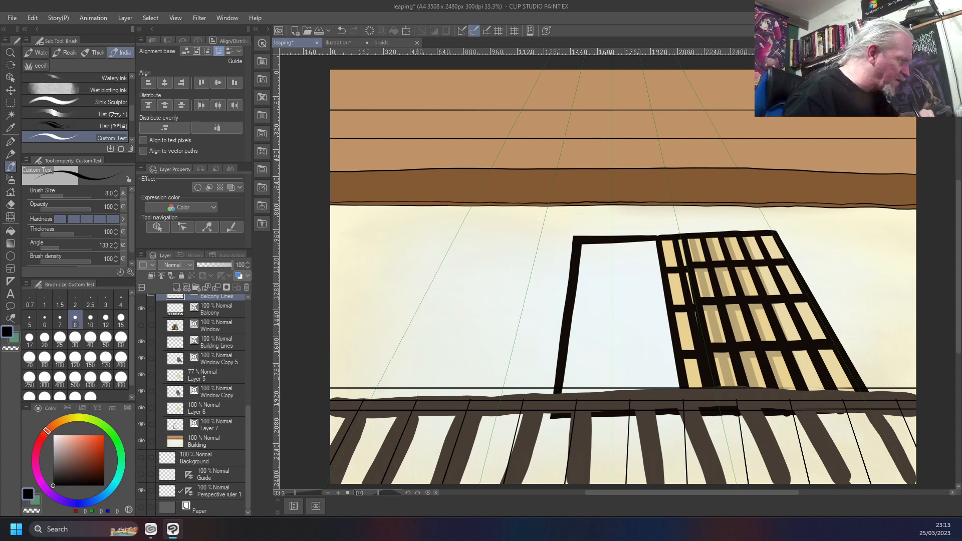
{"action": "scroll", "coordinate": [416, 399], "scroll_direction": "up", "scroll_amount": 2}
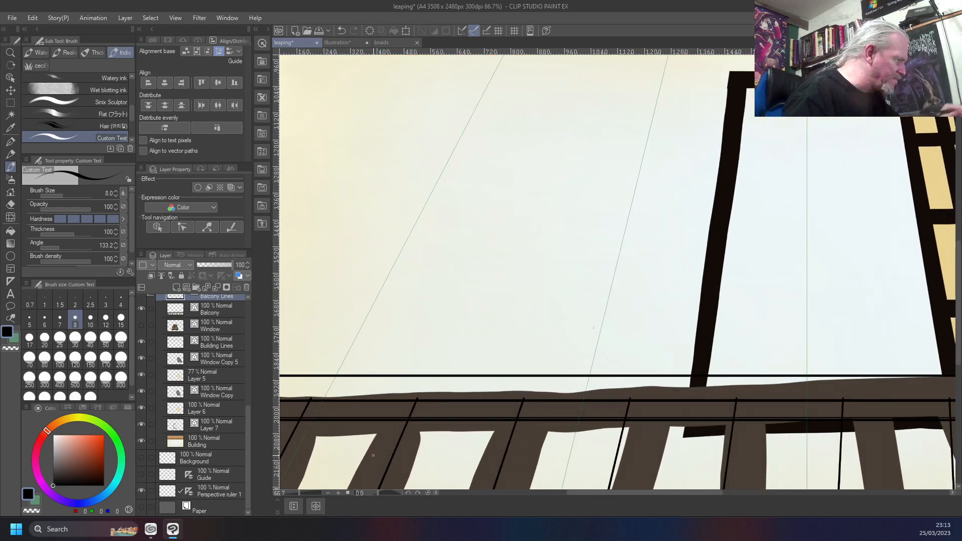
{"action": "left_click_drag", "start_coordinate": [389, 445], "coordinate": [517, 277]}
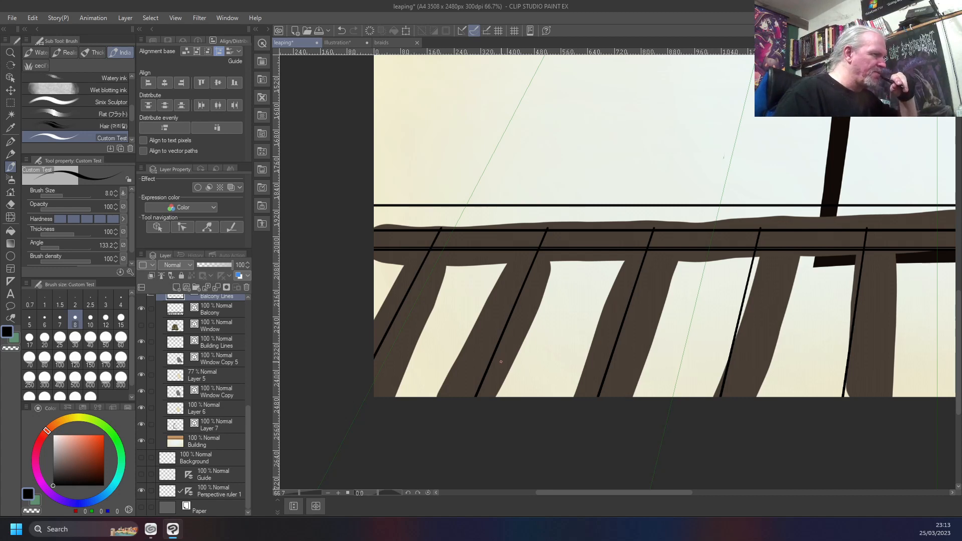
{"action": "scroll", "coordinate": [500, 361], "scroll_direction": "down", "scroll_amount": 1}
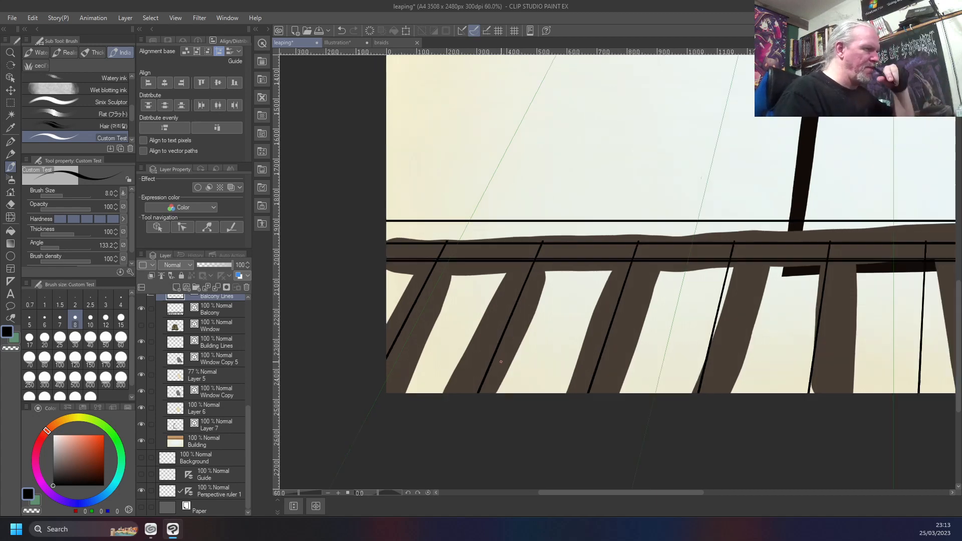
{"action": "scroll", "coordinate": [500, 361], "scroll_direction": "down", "scroll_amount": 5}
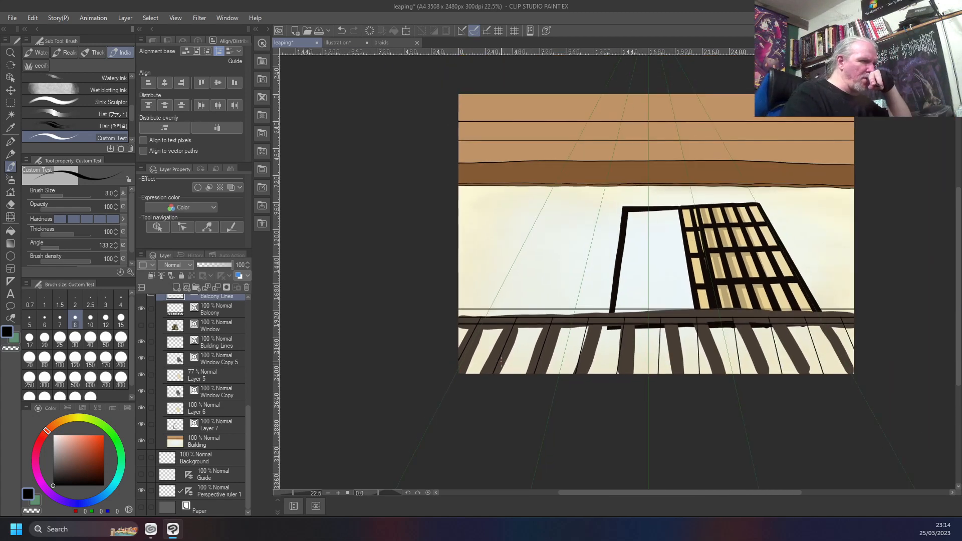
{"action": "scroll", "coordinate": [501, 362], "scroll_direction": "up", "scroll_amount": 2}
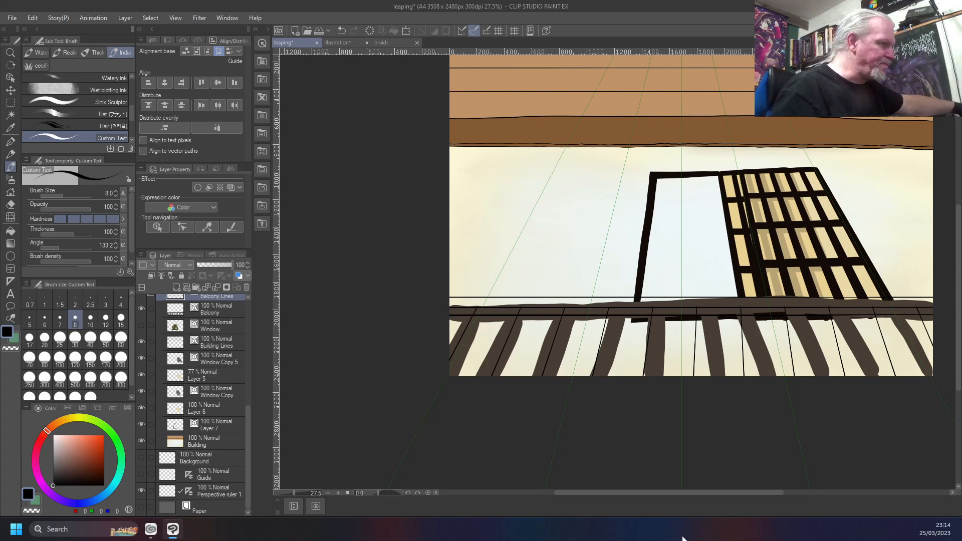
{"action": "scroll", "coordinate": [669, 391], "scroll_direction": "up", "scroll_amount": 6}
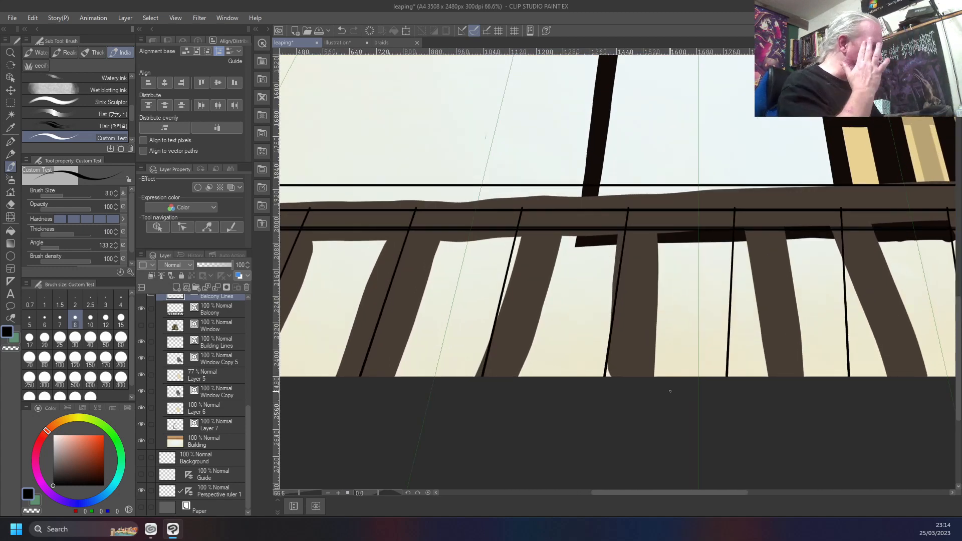
{"action": "scroll", "coordinate": [670, 391], "scroll_direction": "down", "scroll_amount": 3}
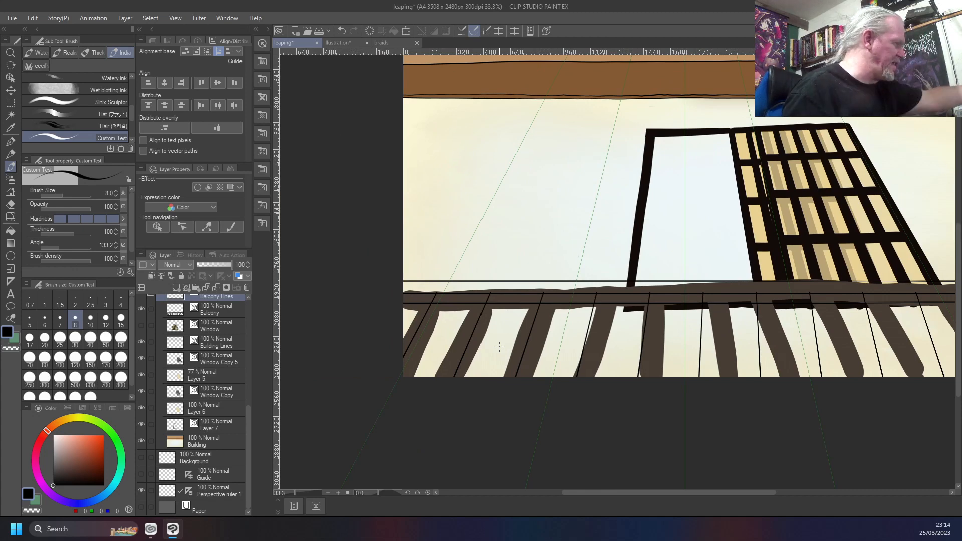
Ink a second slanted line just left of each of the four leftmost bar lines, from the middle rail down to the canvas edge
{"action": "scroll", "coordinate": [499, 346], "scroll_direction": "up", "scroll_amount": 3}
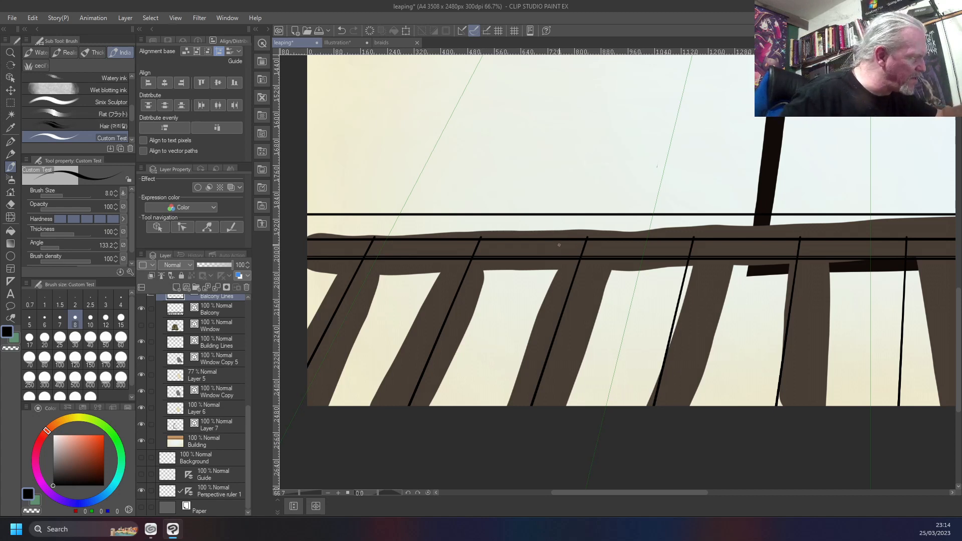
{"action": "left_click_drag", "start_coordinate": [560, 244], "coordinate": [525, 351]}
{"action": "left_click_drag", "start_coordinate": [505, 407], "coordinate": [559, 253]}
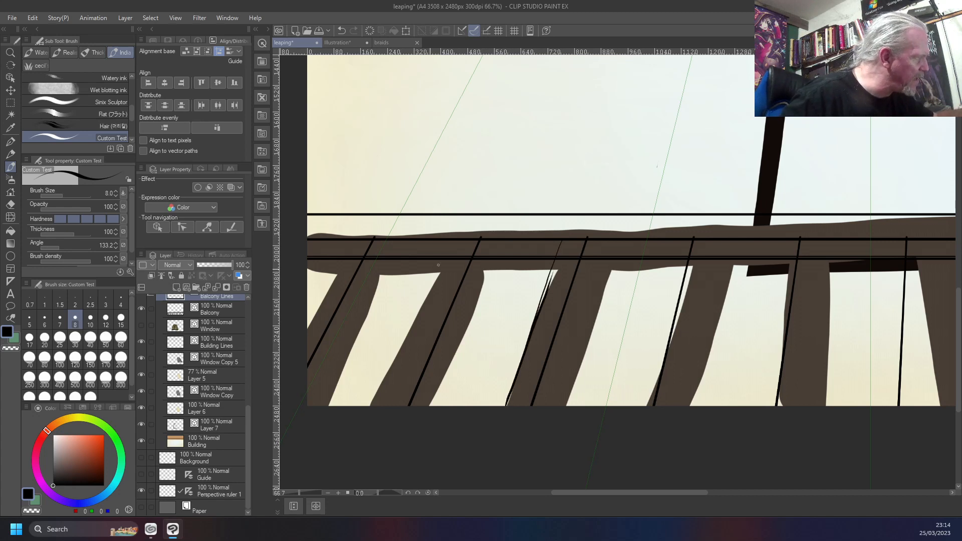
{"action": "left_click_drag", "start_coordinate": [455, 241], "coordinate": [400, 382]}
{"action": "left_click_drag", "start_coordinate": [427, 306], "coordinate": [379, 406]}
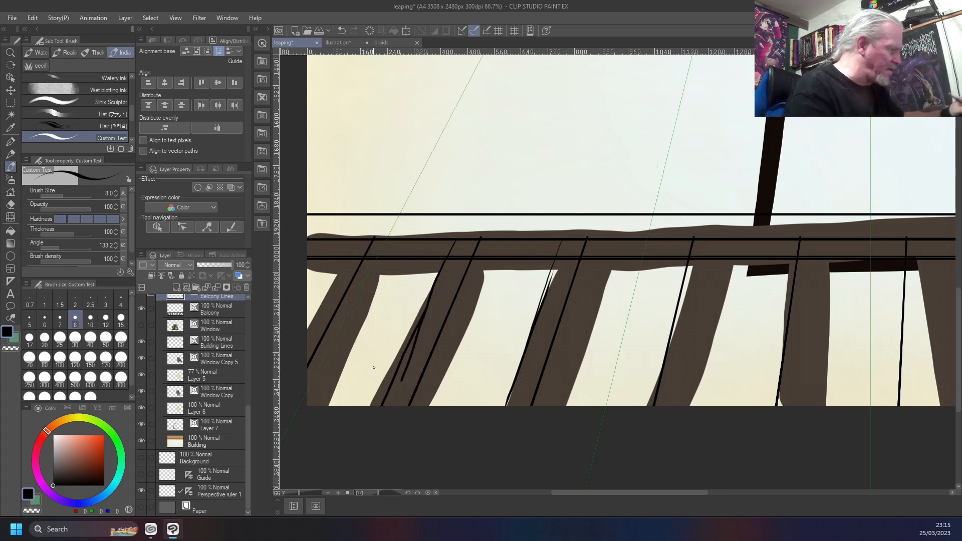
{"action": "left_click_drag", "start_coordinate": [373, 369], "coordinate": [611, 347]}
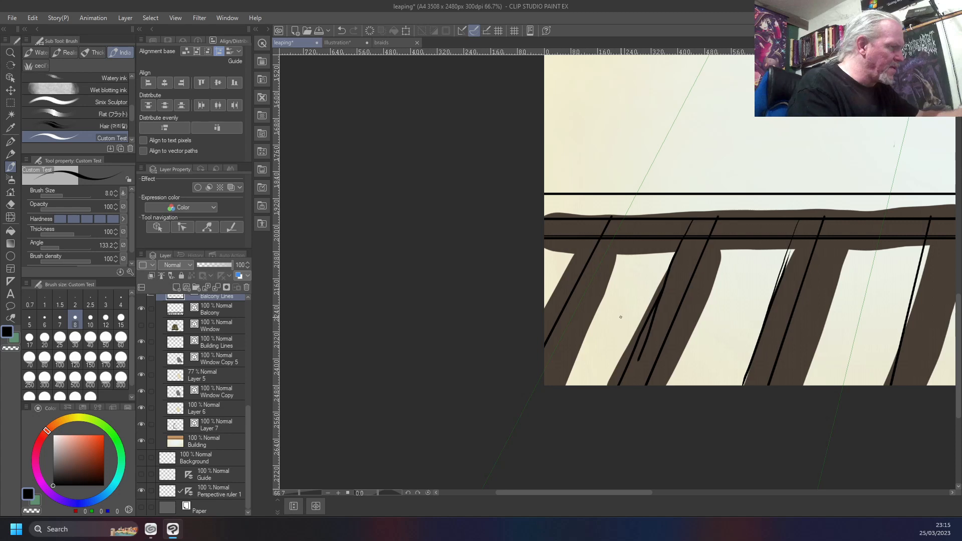
{"action": "left_click_drag", "start_coordinate": [588, 219], "coordinate": [544, 296]}
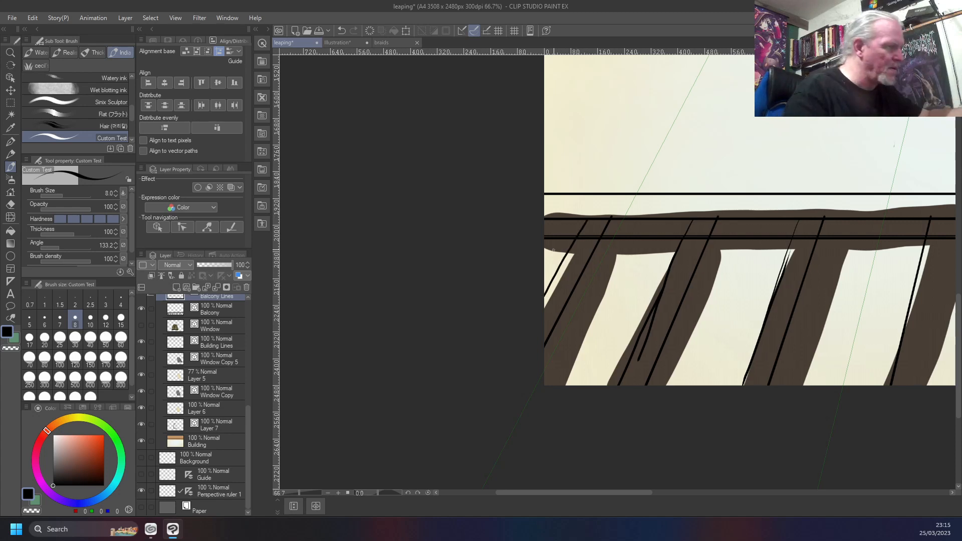
{"action": "left_click_drag", "start_coordinate": [855, 337], "coordinate": [551, 321]}
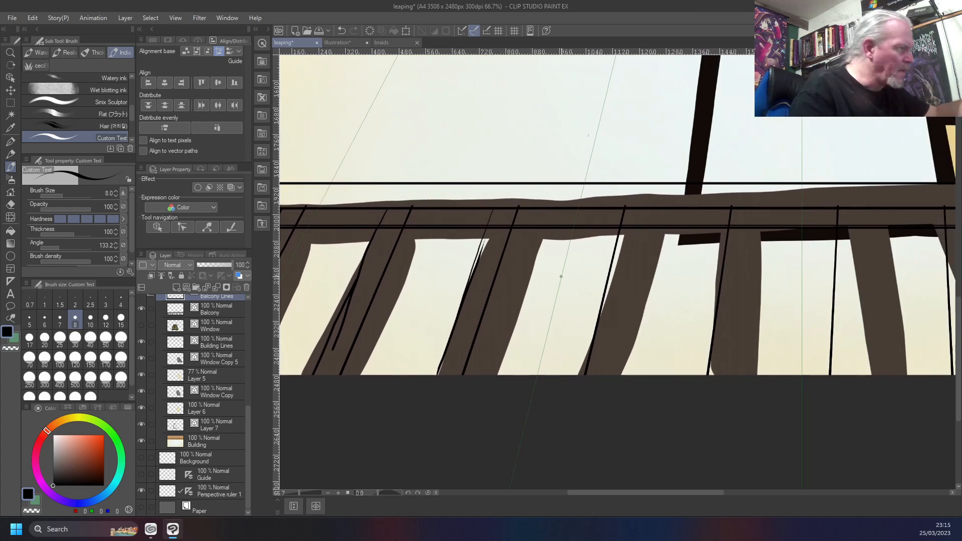
{"action": "left_click_drag", "start_coordinate": [602, 212], "coordinate": [564, 377]}
{"action": "left_click_drag", "start_coordinate": [670, 322], "coordinate": [541, 313]}
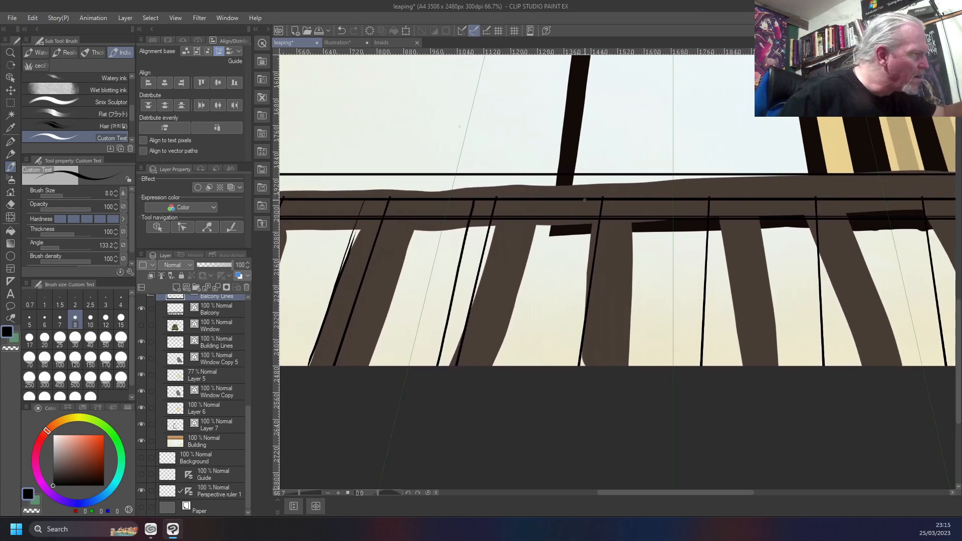
{"action": "left_click_drag", "start_coordinate": [580, 200], "coordinate": [550, 368]}
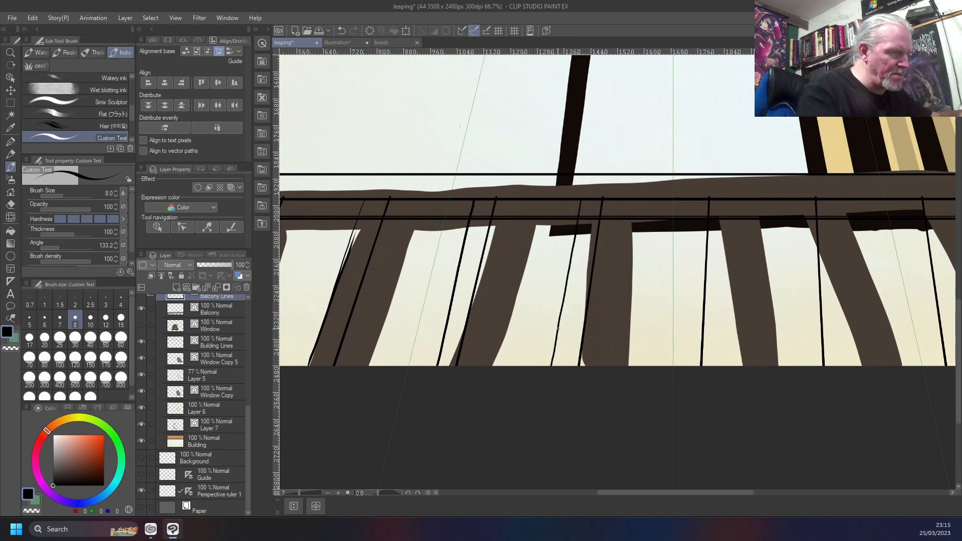
{"action": "key", "text": "ctrl+z"}
{"action": "left_click_drag", "start_coordinate": [582, 200], "coordinate": [553, 363]}
{"action": "key", "text": "ctrl+z"}
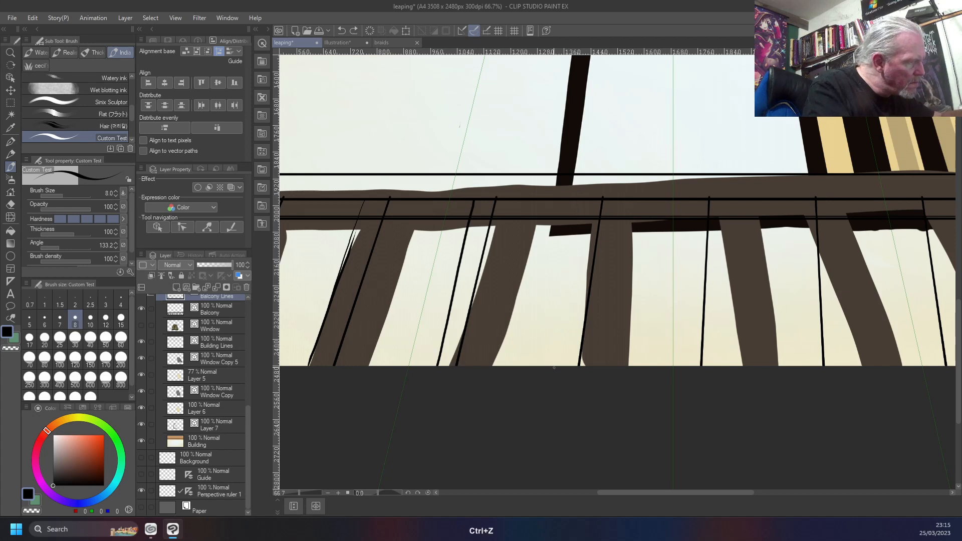
Ink a second line just left of the fifth, sixth and seventh bar lines, following the perspective down to the canvas edge
{"action": "left_click_drag", "start_coordinate": [584, 198], "coordinate": [557, 368]}
{"action": "left_click_drag", "start_coordinate": [691, 199], "coordinate": [677, 367]}
{"action": "left_click_drag", "start_coordinate": [633, 439], "coordinate": [360, 456]}
{"action": "left_click_drag", "start_coordinate": [530, 217], "coordinate": [534, 371]}
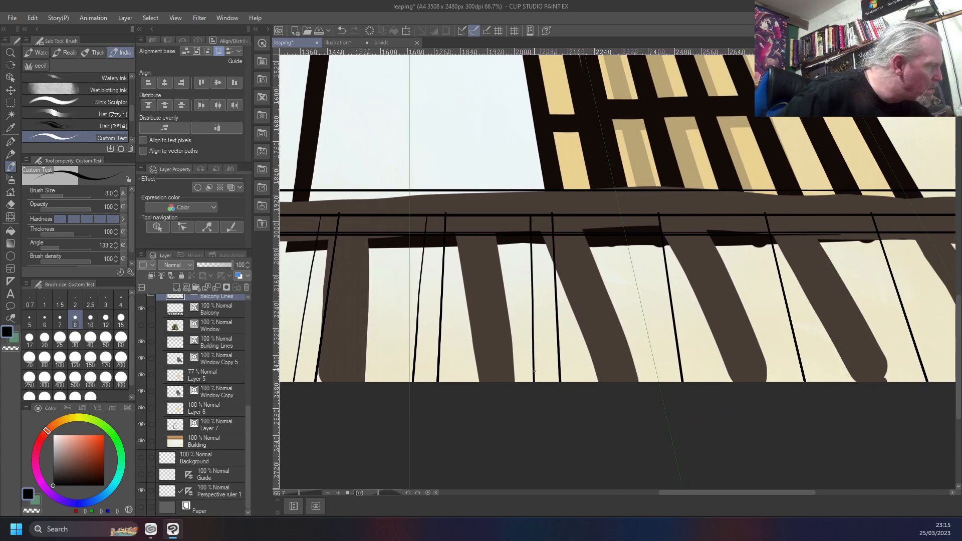
Ink a second slanted line just left of each of the four rightmost bar lines
{"action": "left_click_drag", "start_coordinate": [643, 221], "coordinate": [663, 378]}
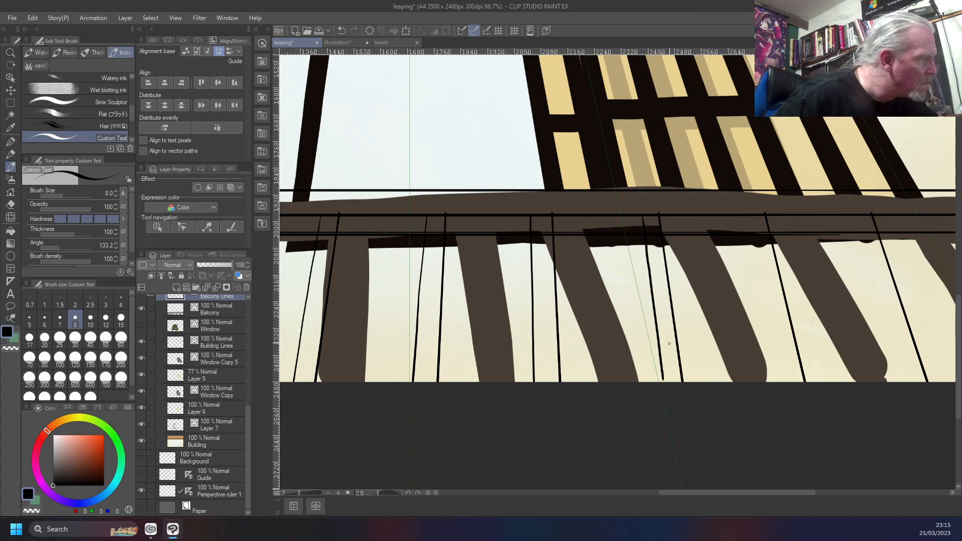
{"action": "left_click_drag", "start_coordinate": [746, 217], "coordinate": [788, 383]}
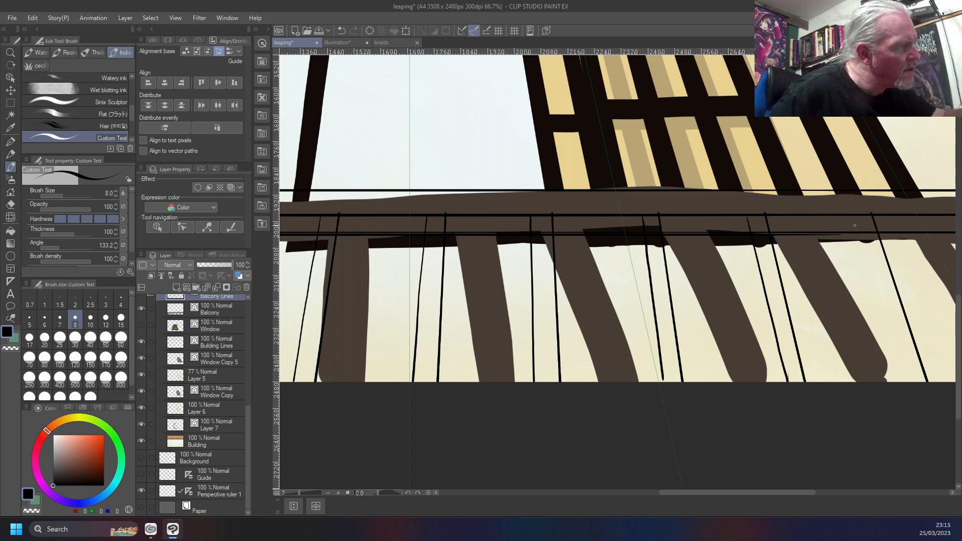
{"action": "left_click_drag", "start_coordinate": [856, 217], "coordinate": [908, 380]}
{"action": "left_click_drag", "start_coordinate": [854, 410], "coordinate": [477, 367]}
{"action": "left_click_drag", "start_coordinate": [583, 173], "coordinate": [641, 305]}
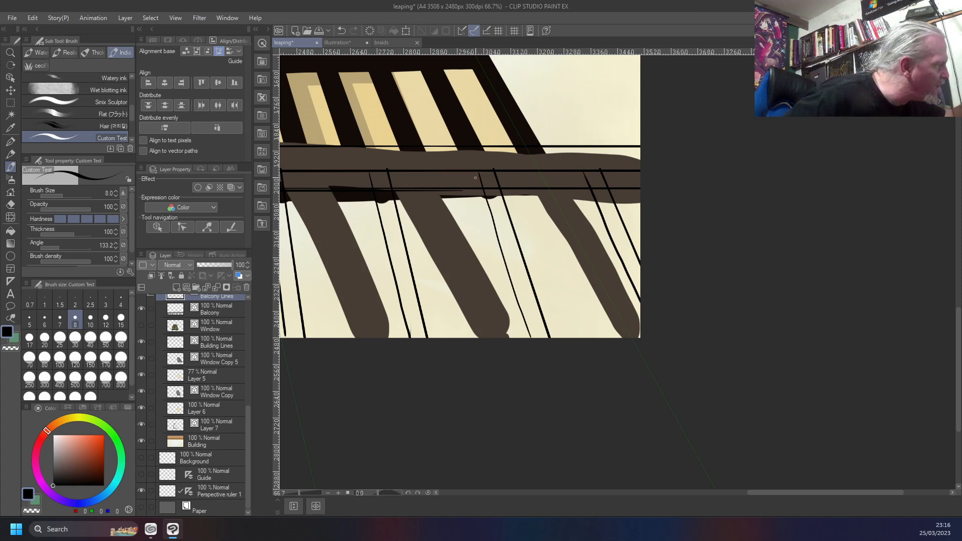
Add short slanted depth strokes at the upper ends of the right-hand bars, between the two lower rail lines
{"action": "left_click_drag", "start_coordinate": [477, 175], "coordinate": [472, 186]}
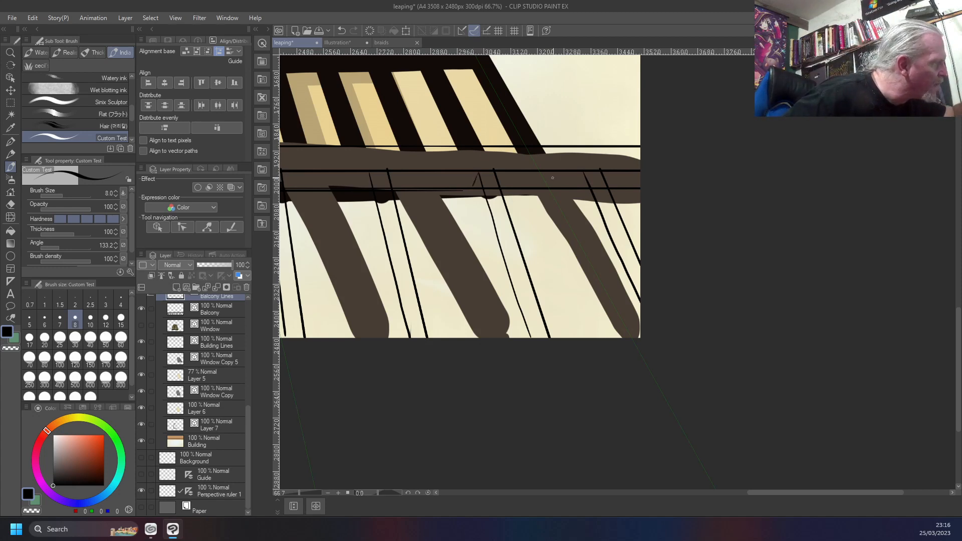
{"action": "left_click_drag", "start_coordinate": [583, 174], "coordinate": [577, 186]}
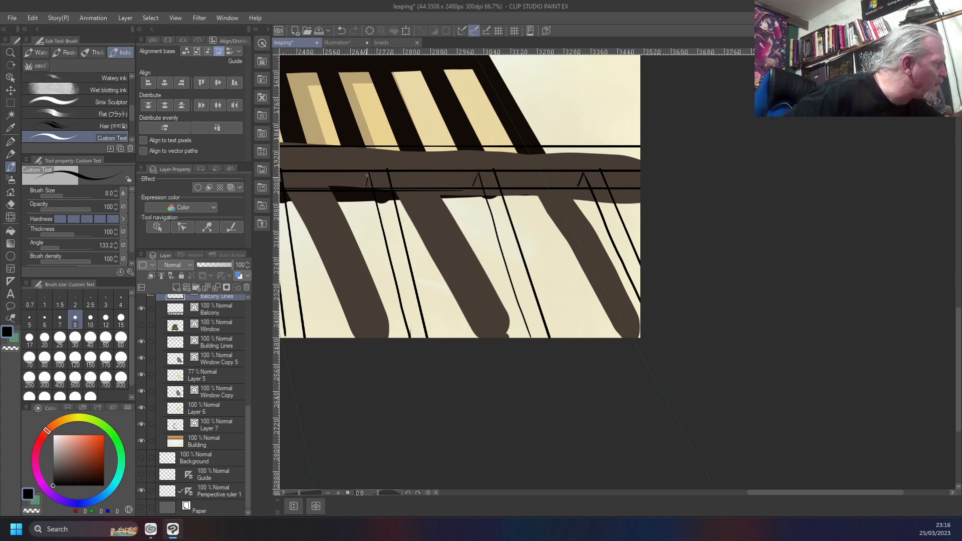
{"action": "left_click_drag", "start_coordinate": [332, 260], "coordinate": [659, 248]}
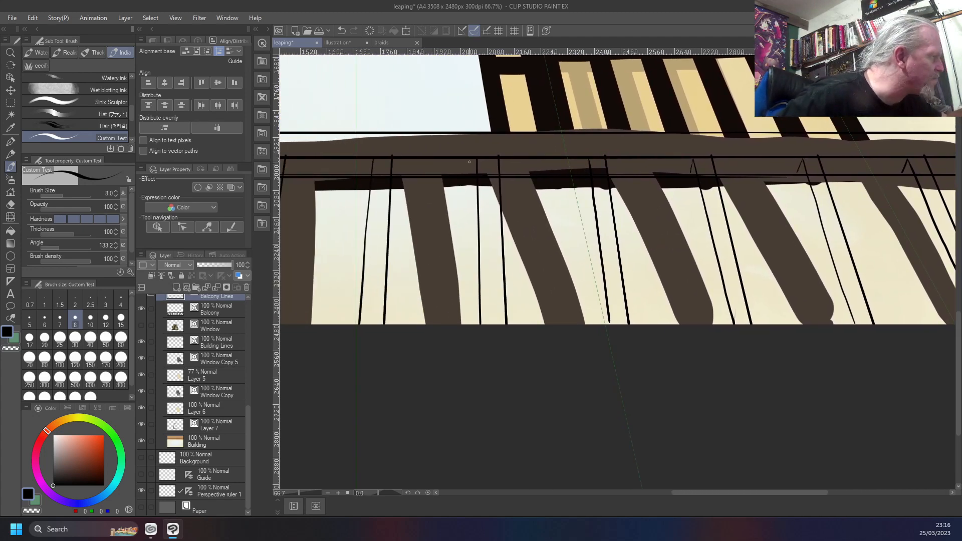
{"action": "left_click_drag", "start_coordinate": [499, 159], "coordinate": [502, 175]}
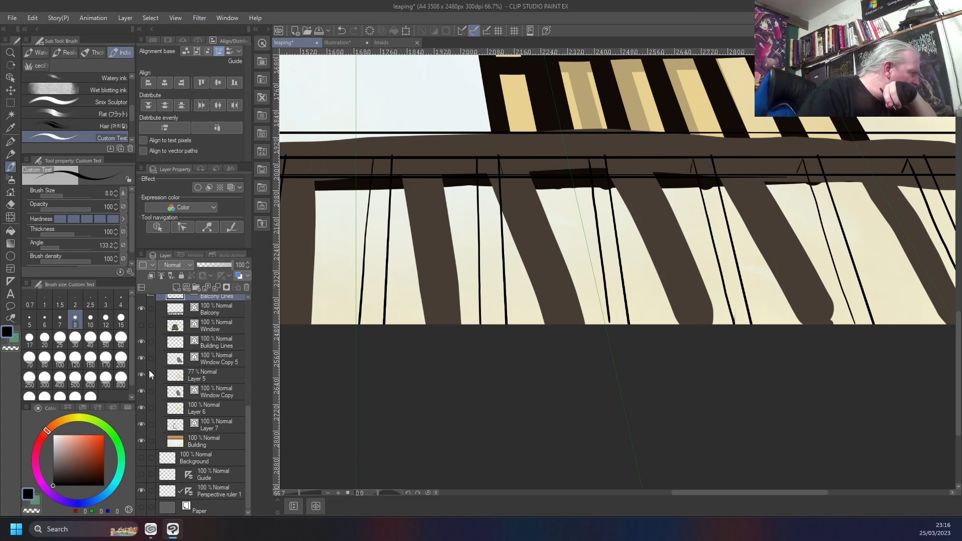
Group the layers from Window down to Layer 7 into a new layer folder
{"action": "scroll", "coordinate": [211, 355], "scroll_direction": "up", "scroll_amount": 2}
{"action": "left_click", "coordinate": [217, 349]}
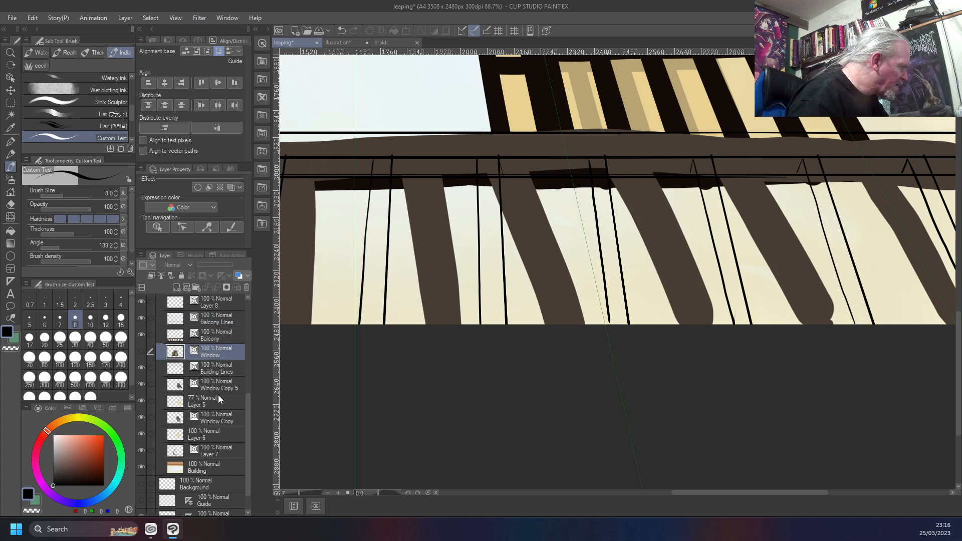
{"action": "left_click", "coordinate": [217, 452], "text": "shift"}
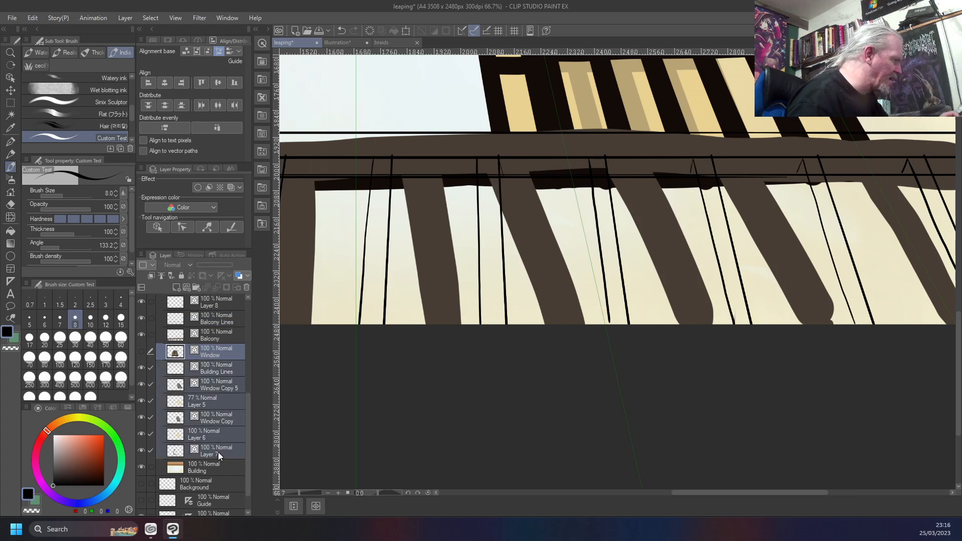
{"action": "right_click", "coordinate": [218, 452]}
{"action": "mouse_move", "coordinate": [263, 212]}
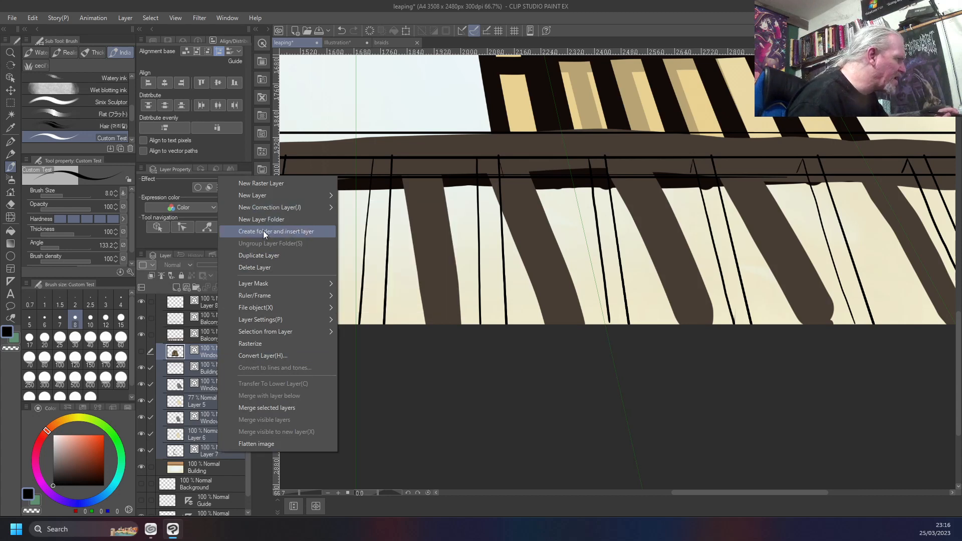
{"action": "left_click", "coordinate": [263, 231]}
Rename the new layer folder as Window
{"action": "double_click", "coordinate": [201, 352]}
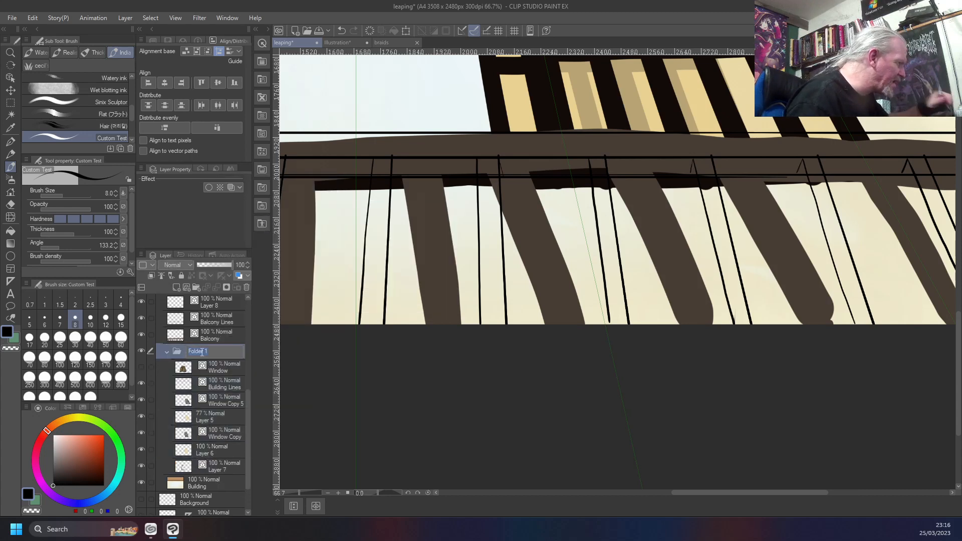
{"action": "type", "text": "Window"}
{"action": "key", "text": "Return"}
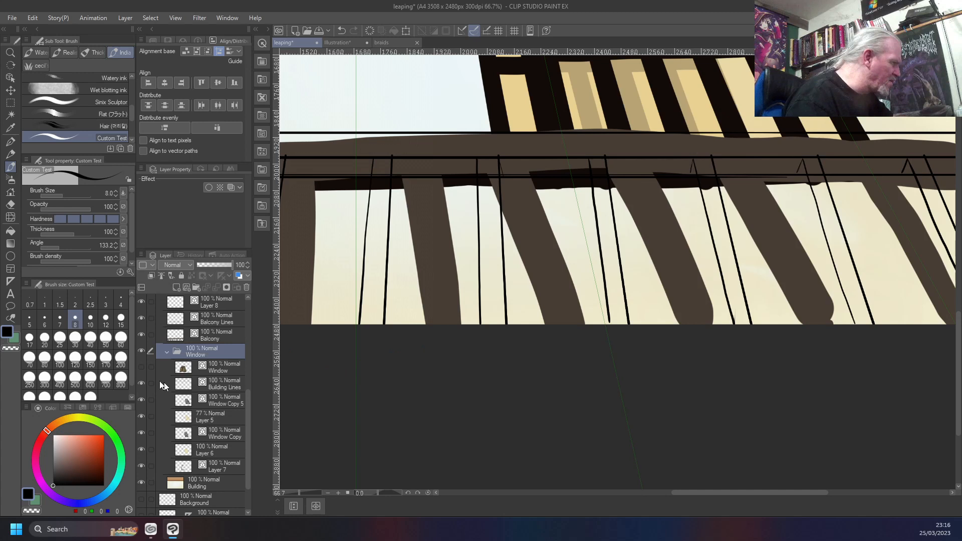
Hide the Window layer folder and collapse it
{"action": "left_click", "coordinate": [141, 351]}
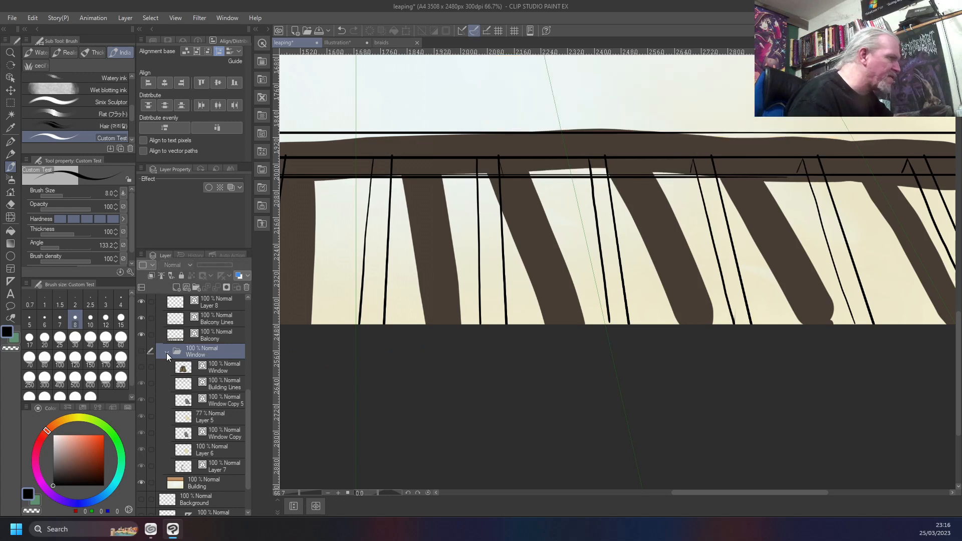
{"action": "left_click", "coordinate": [167, 353]}
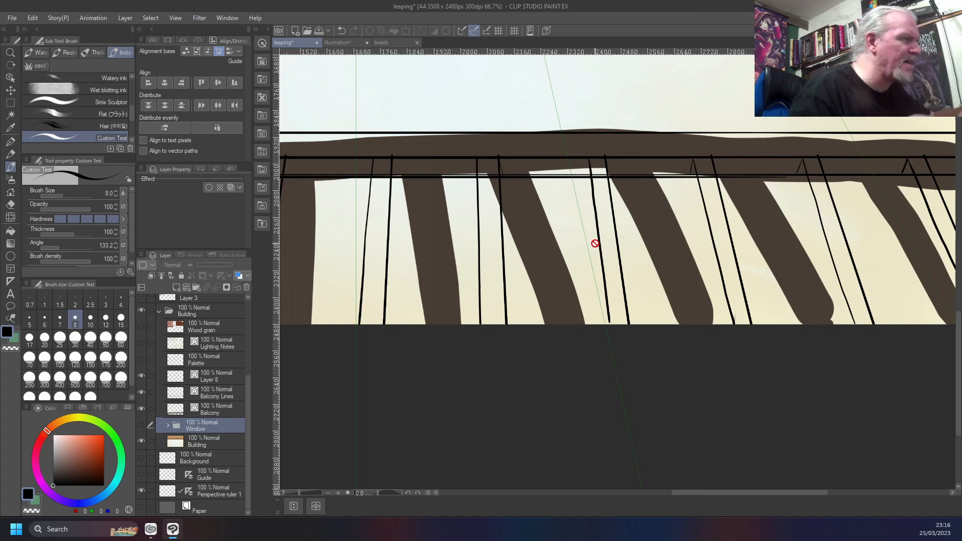
On the Balcony Lines layer, ink a slanted depth line just left of the fourth bar from the right, down to the canvas edge
{"action": "left_click", "coordinate": [219, 394]}
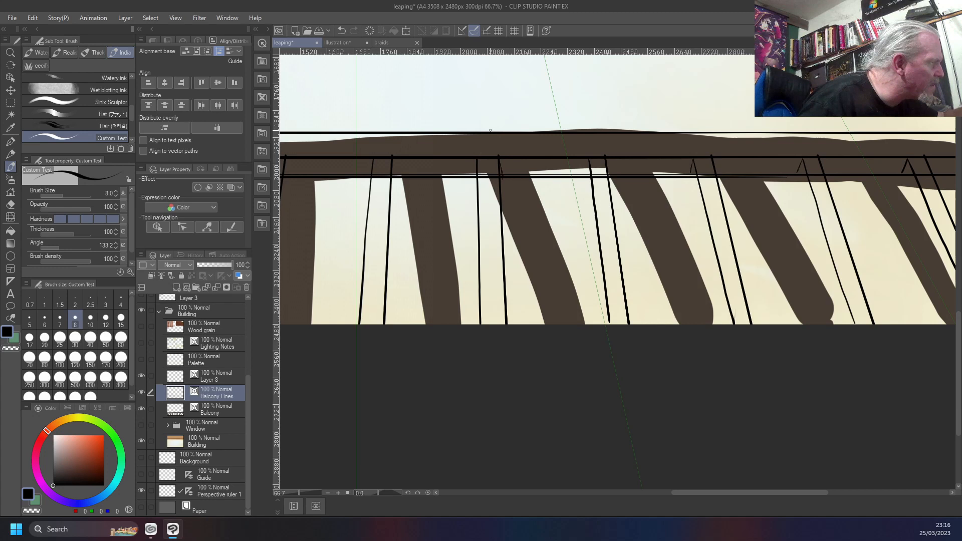
{"action": "left_click_drag", "start_coordinate": [588, 176], "coordinate": [588, 157]}
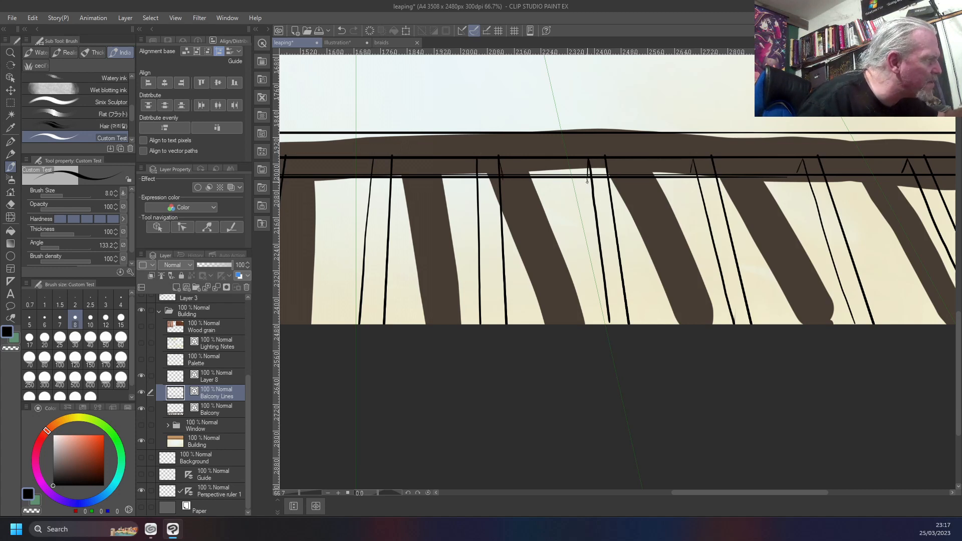
{"action": "left_click_drag", "start_coordinate": [589, 198], "coordinate": [597, 246]}
{"action": "left_click_drag", "start_coordinate": [586, 178], "coordinate": [604, 319]}
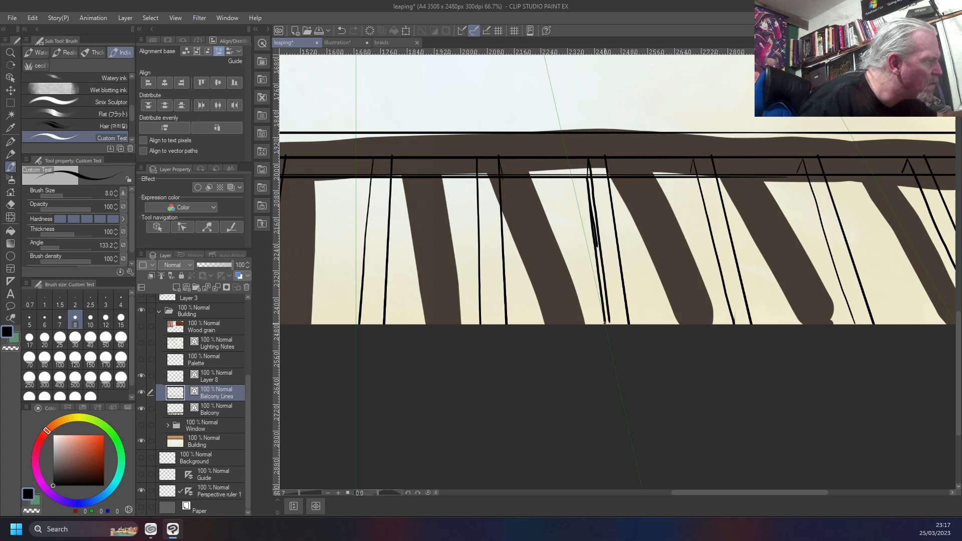
{"action": "key", "text": "ctrl+z"}
{"action": "key", "text": "ctrl+z"}
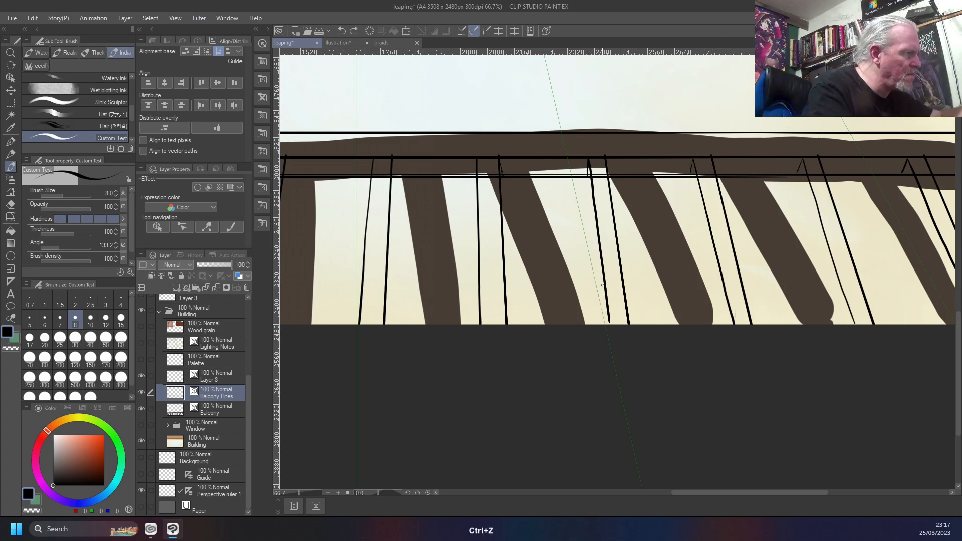
{"action": "left_click_drag", "start_coordinate": [587, 177], "coordinate": [604, 323]}
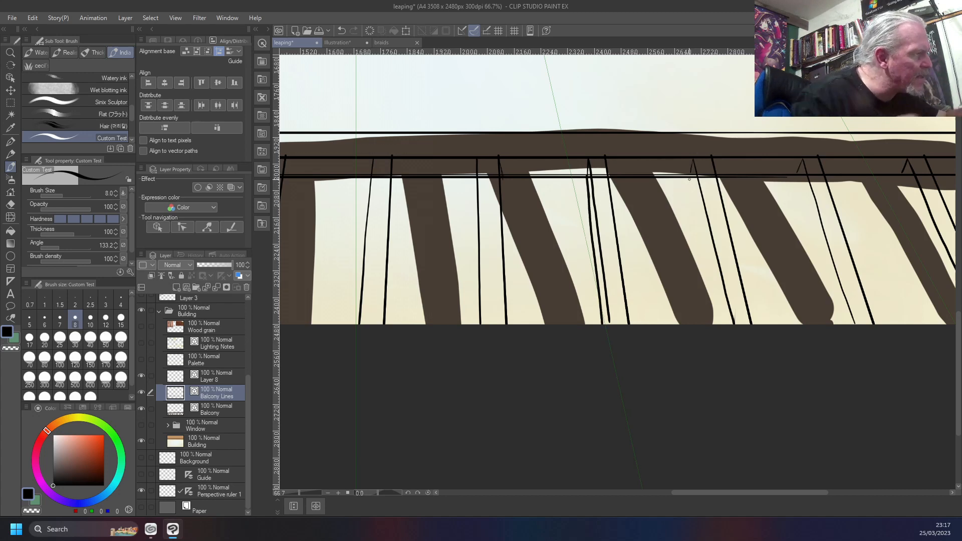
Ink slanted depth lines along the left sides of the three rightmost bars, from the lower rail down to the canvas edge
{"action": "left_click_drag", "start_coordinate": [691, 175], "coordinate": [714, 256]}
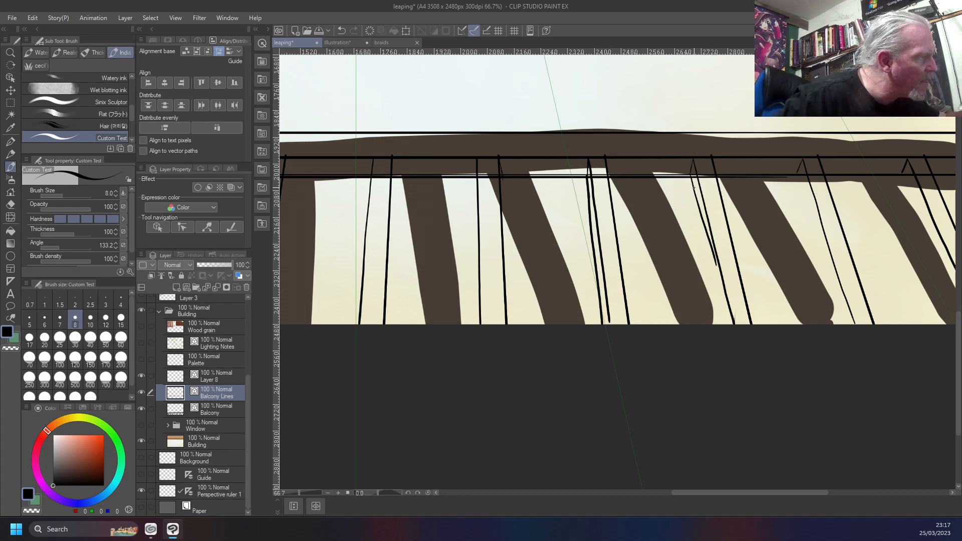
{"action": "key", "text": "ctrl+z"}
{"action": "left_click_drag", "start_coordinate": [691, 183], "coordinate": [729, 325]}
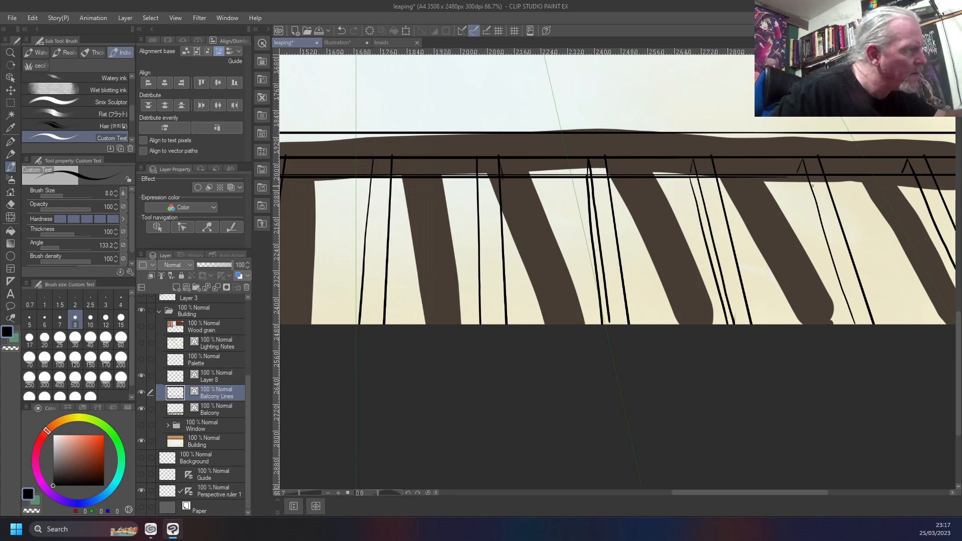
{"action": "mouse_move", "coordinate": [799, 180]}
{"action": "left_mouse_down"}
{"action": "mouse_move", "coordinate": [847, 324]}
{"action": "mouse_move", "coordinate": [790, 281]}
{"action": "mouse_move", "coordinate": [501, 231]}
{"action": "left_mouse_up"}
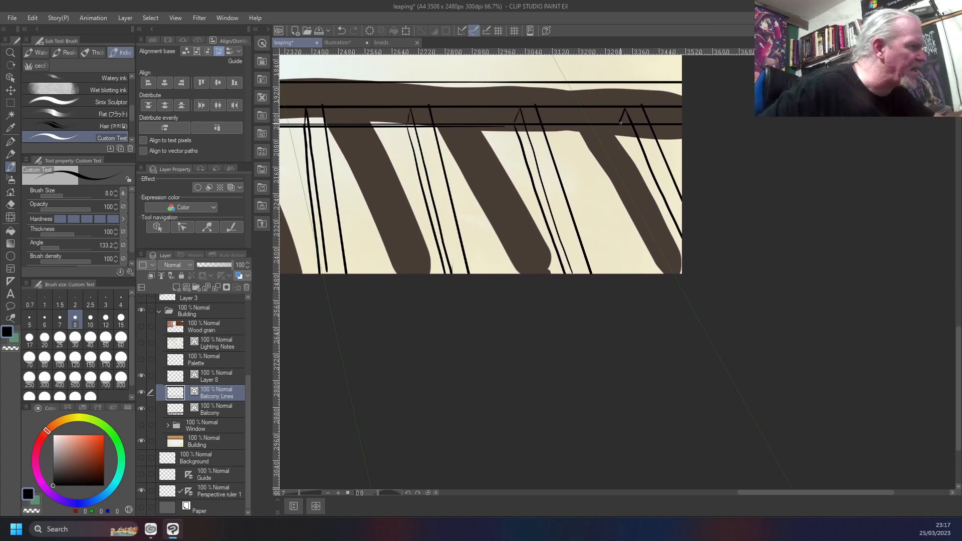
{"action": "left_click_drag", "start_coordinate": [618, 128], "coordinate": [682, 271]}
Ink a depth line just right of the near-vertical middle bar, from the lower rail line to the canvas edge
{"action": "left_click_drag", "start_coordinate": [379, 355], "coordinate": [490, 354]}
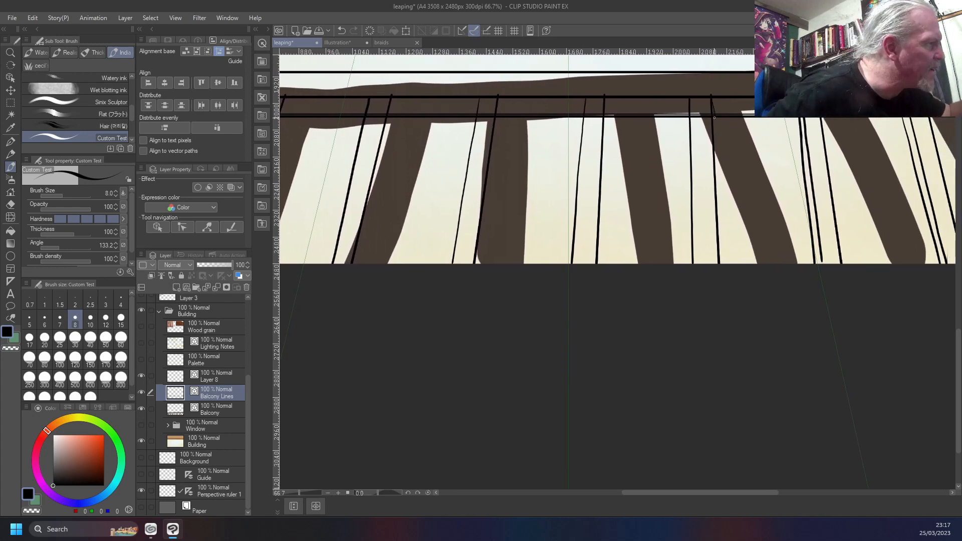
{"action": "left_click_drag", "start_coordinate": [714, 119], "coordinate": [724, 261]}
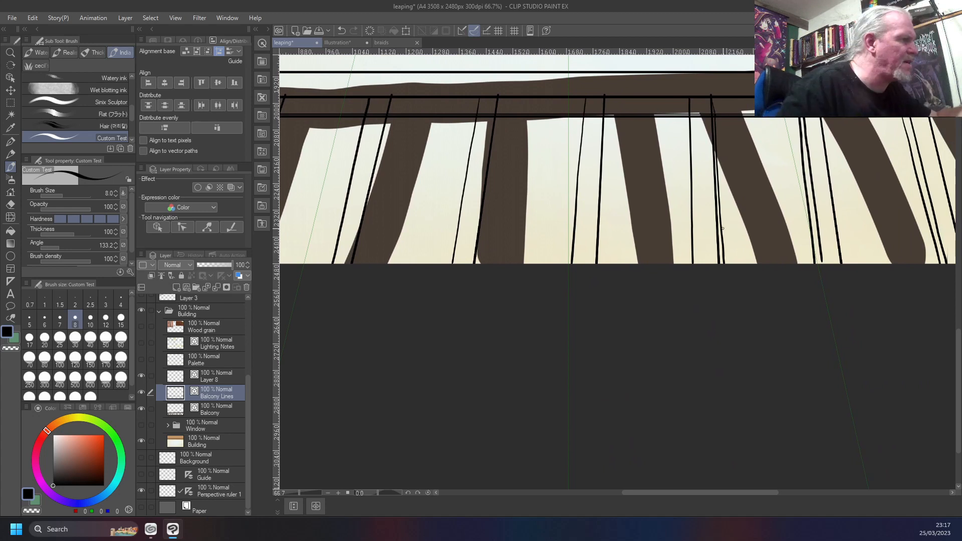
{"action": "key", "text": "ctrl+z"}
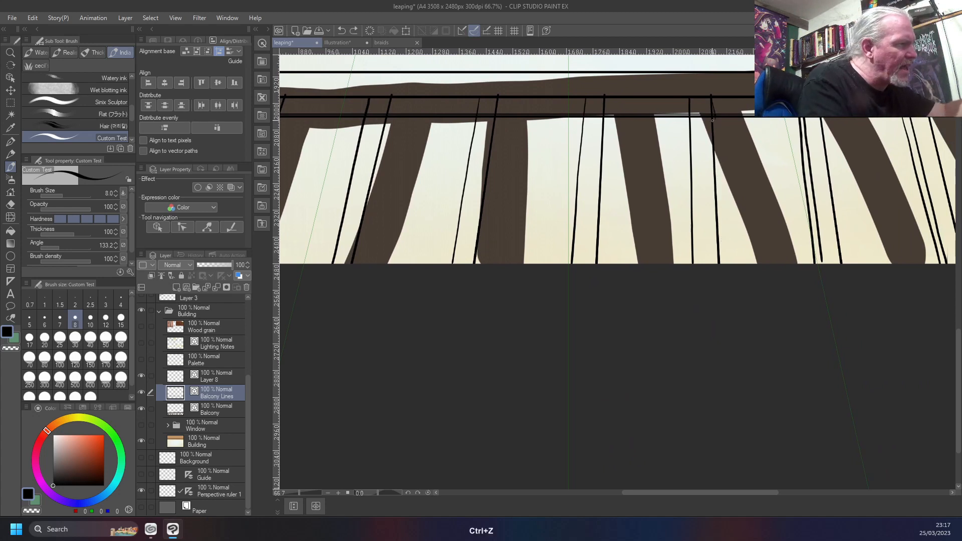
{"action": "left_click_drag", "start_coordinate": [714, 121], "coordinate": [718, 197]}
{"action": "key", "text": "ctrl+z"}
{"action": "key", "text": "ctrl+z"}
{"action": "left_click_drag", "start_coordinate": [714, 125], "coordinate": [722, 265]}
Ink depth lines along the right sides of the next two bars left of the near-vertical middle bar
{"action": "left_click_drag", "start_coordinate": [604, 98], "coordinate": [606, 111]}
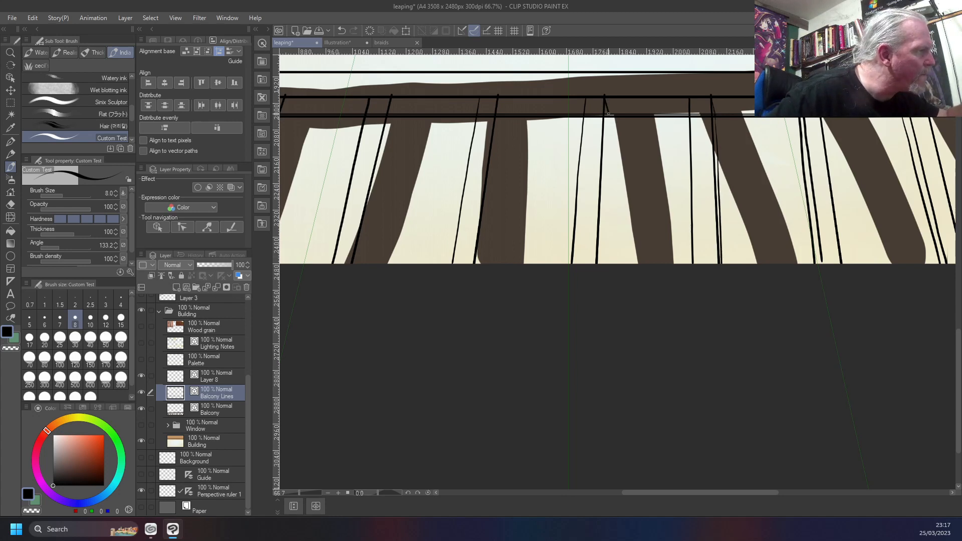
{"action": "left_click_drag", "start_coordinate": [609, 121], "coordinate": [603, 252]}
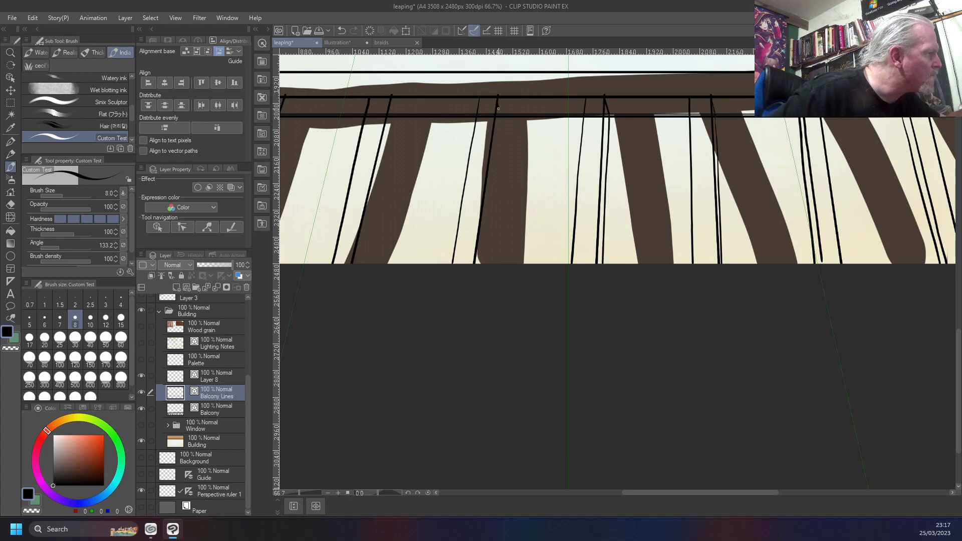
{"action": "left_click_drag", "start_coordinate": [500, 121], "coordinate": [481, 271]}
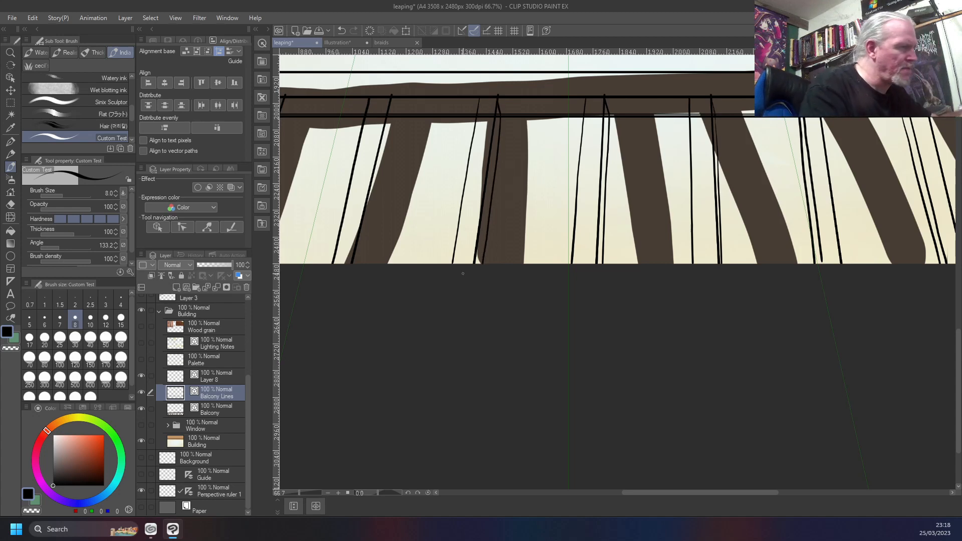
{"action": "key", "text": "ctrl+z"}
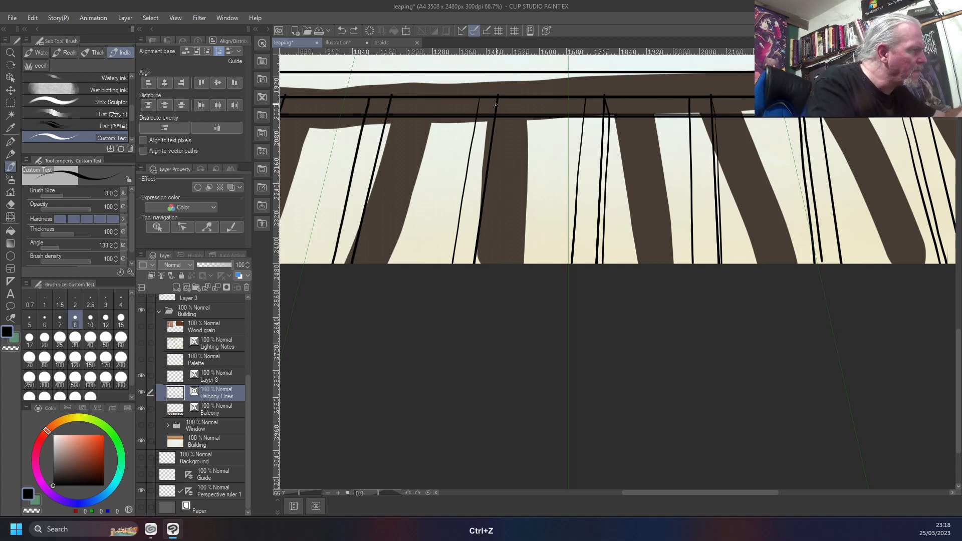
{"action": "left_click_drag", "start_coordinate": [497, 95], "coordinate": [482, 263]}
{"action": "key", "text": "ctrl+z"}
{"action": "left_click_drag", "start_coordinate": [501, 116], "coordinate": [479, 264]}
Ink slanted depth lines along the right sides of the third and fourth bars from the left
{"action": "left_click_drag", "start_coordinate": [382, 243], "coordinate": [663, 257]}
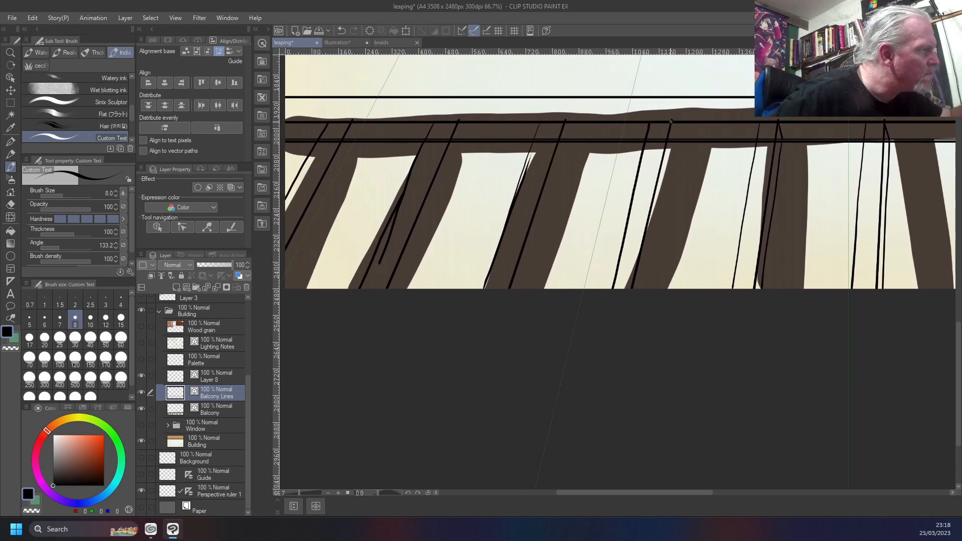
{"action": "left_click_drag", "start_coordinate": [671, 127], "coordinate": [653, 241]}
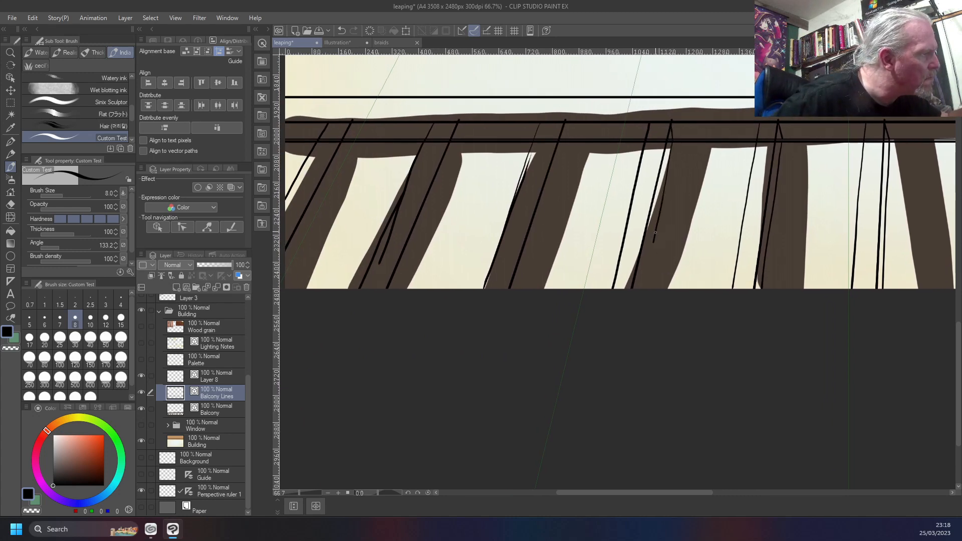
{"action": "key", "text": "ctrl+z"}
{"action": "left_click_drag", "start_coordinate": [671, 148], "coordinate": [640, 285]}
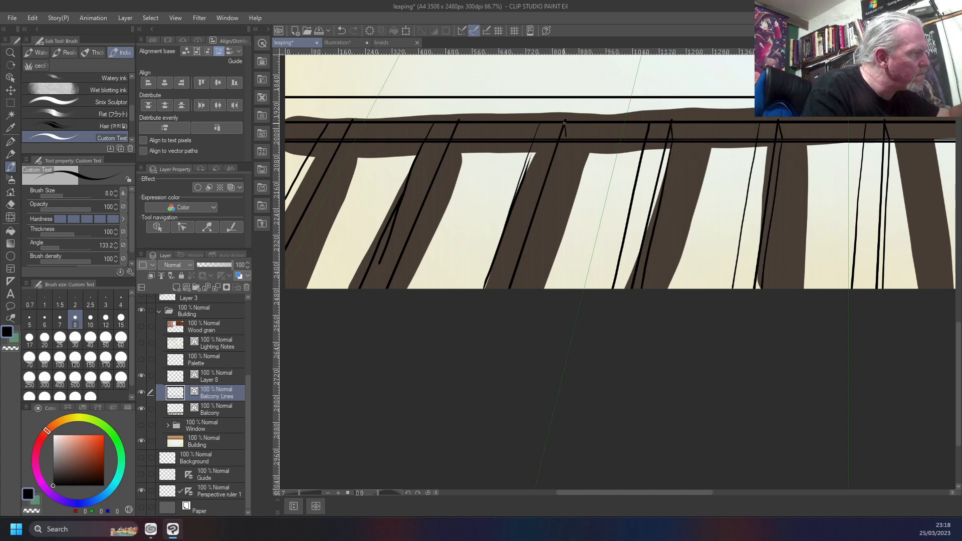
{"action": "key", "text": "ctrl+z"}
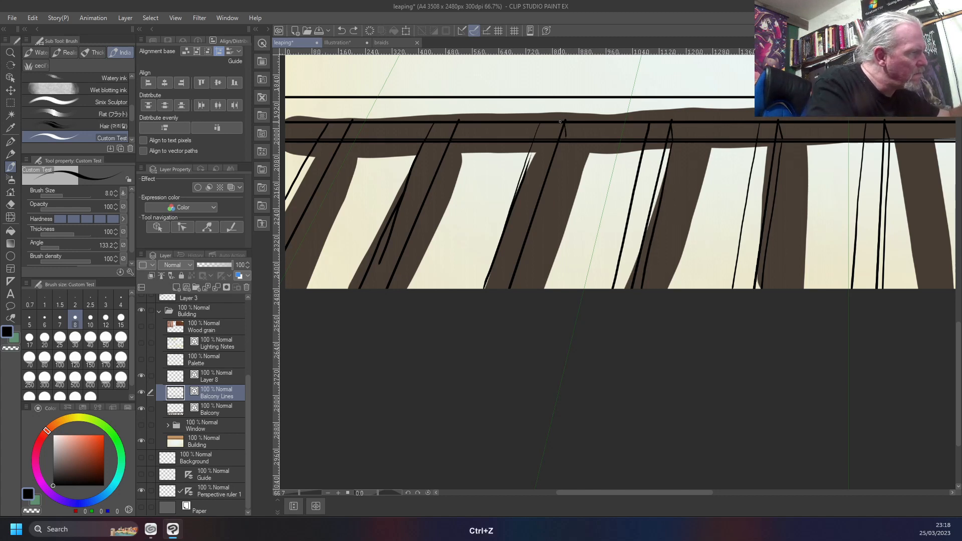
{"action": "left_click_drag", "start_coordinate": [565, 123], "coordinate": [543, 225]}
{"action": "key", "text": "ctrl+z"}
{"action": "left_click_drag", "start_coordinate": [566, 144], "coordinate": [523, 287]}
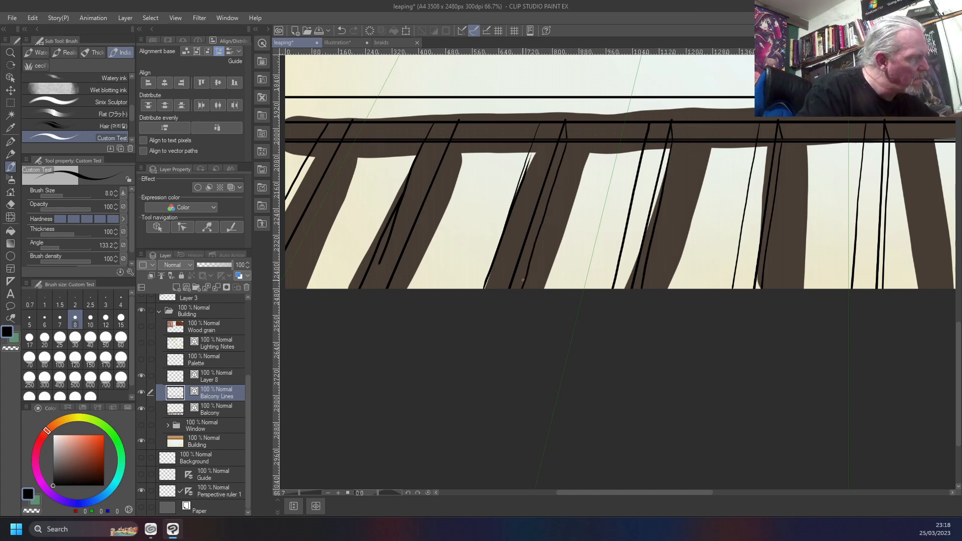
Ink a short top stroke and a slanted depth line on the right side of each of the two leftmost bars
{"action": "scroll", "coordinate": [455, 256], "scroll_direction": "left", "scroll_amount": 5}
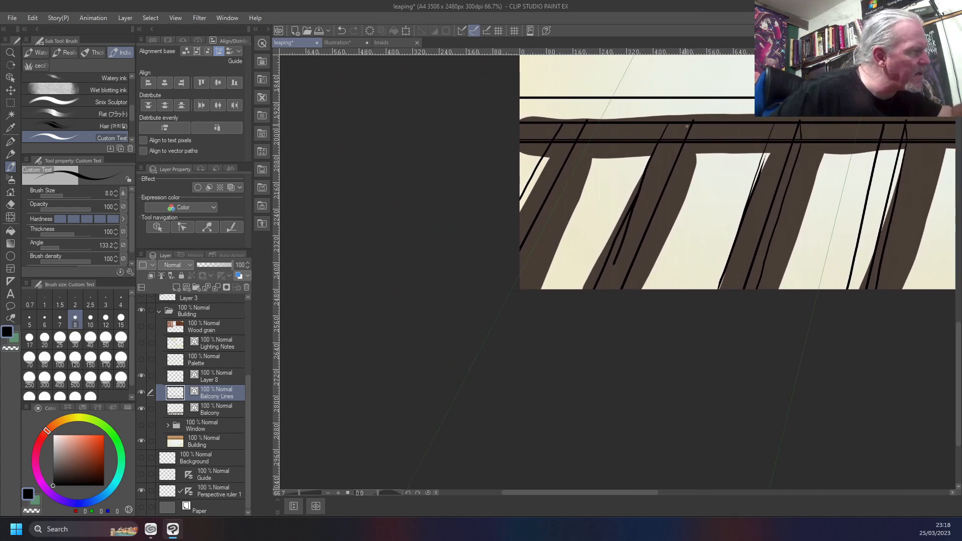
{"action": "left_click_drag", "start_coordinate": [692, 121], "coordinate": [694, 141]}
{"action": "key", "text": "ctrl+z"}
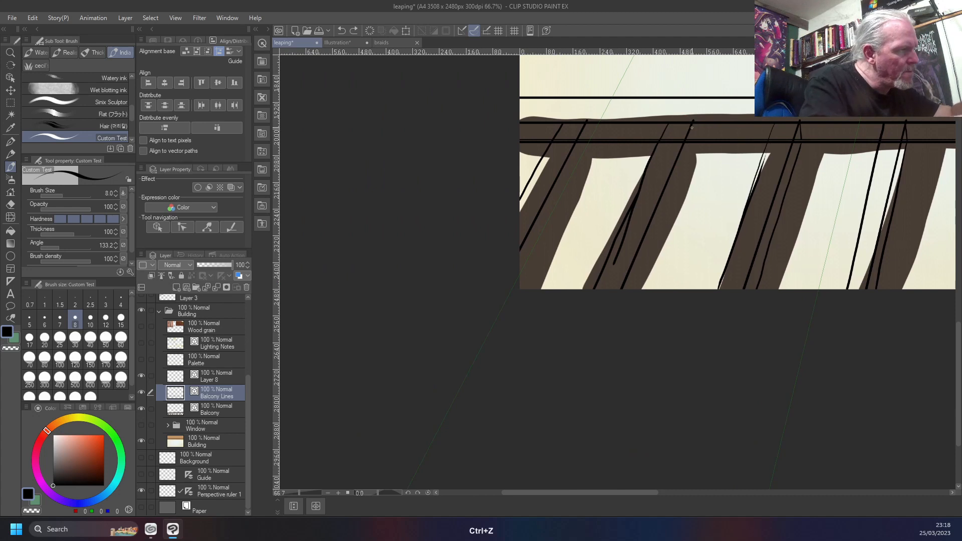
{"action": "left_click_drag", "start_coordinate": [693, 121], "coordinate": [630, 290]}
{"action": "left_click_drag", "start_coordinate": [586, 121], "coordinate": [518, 275]}
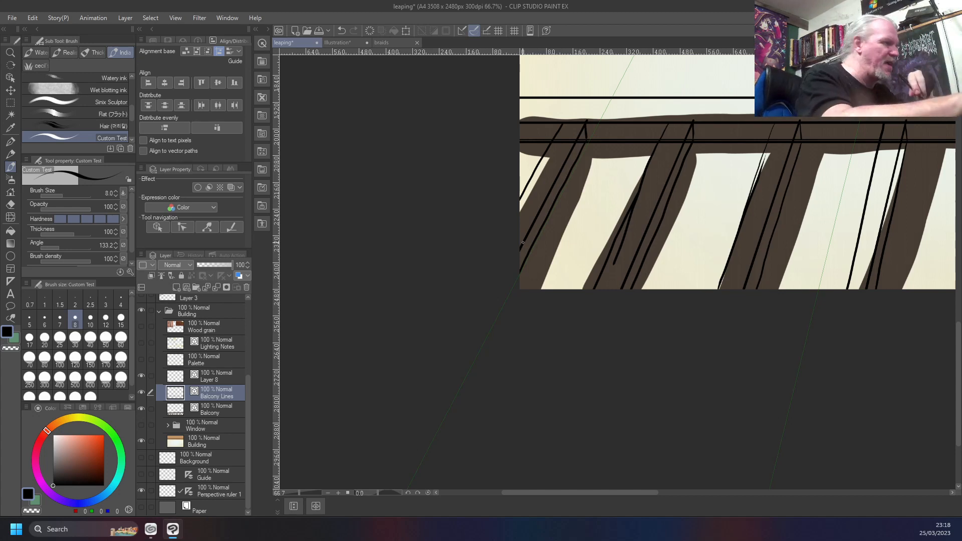
Erase the doubled, crooked left line of the second bar from the left with the Vector eraser and re-ink it as one straight line
{"action": "key", "text": "y"}
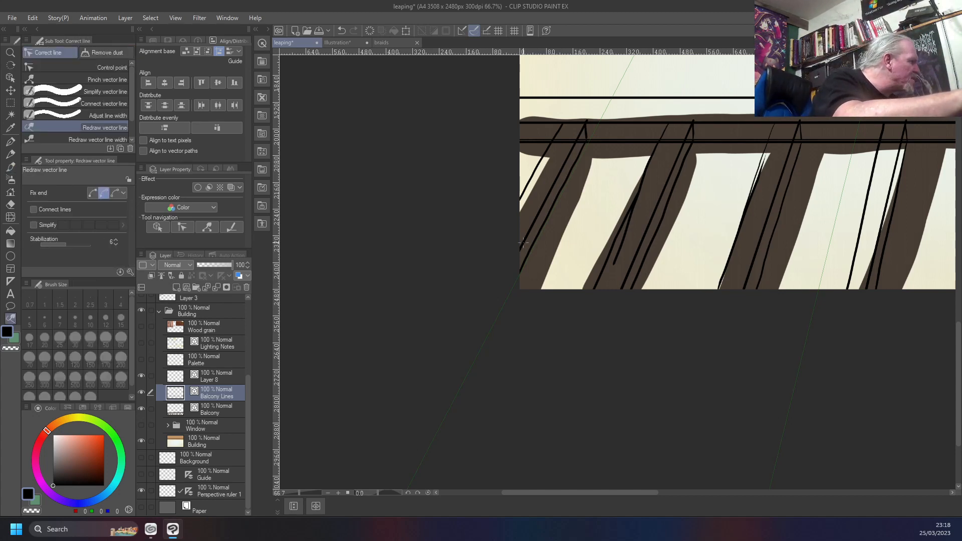
{"action": "key", "text": "y"}
{"action": "key", "text": "y"}
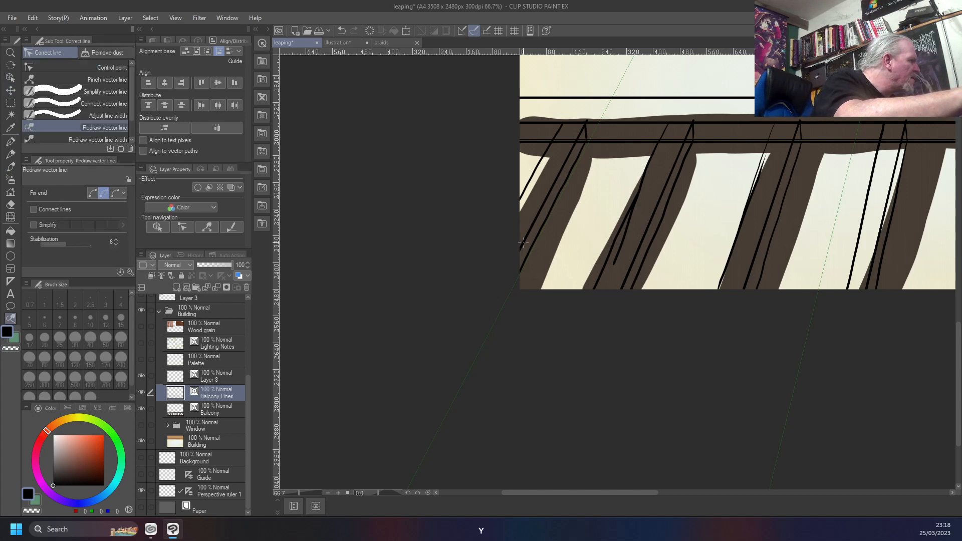
{"action": "key", "text": "y"}
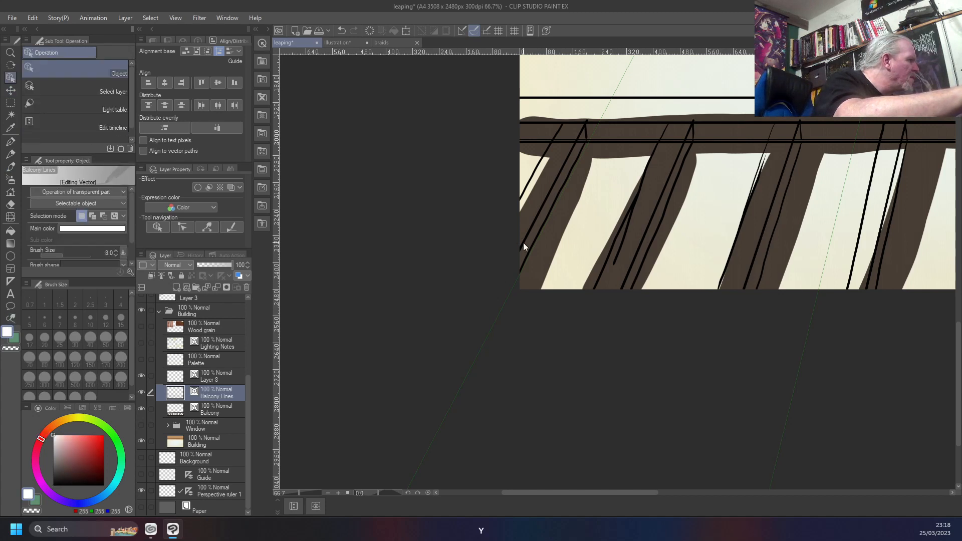
{"action": "key", "text": "y"}
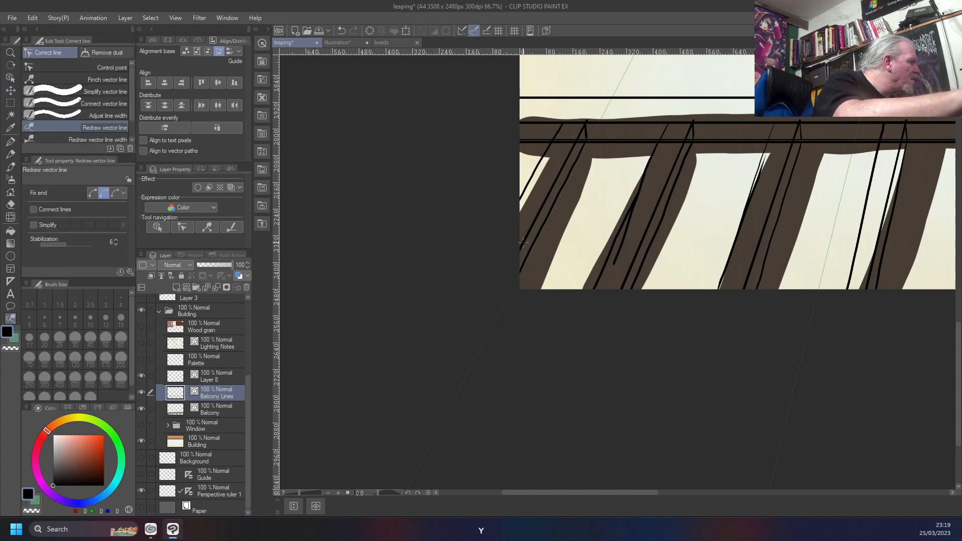
{"action": "key", "text": "e"}
{"action": "key", "text": "j"}
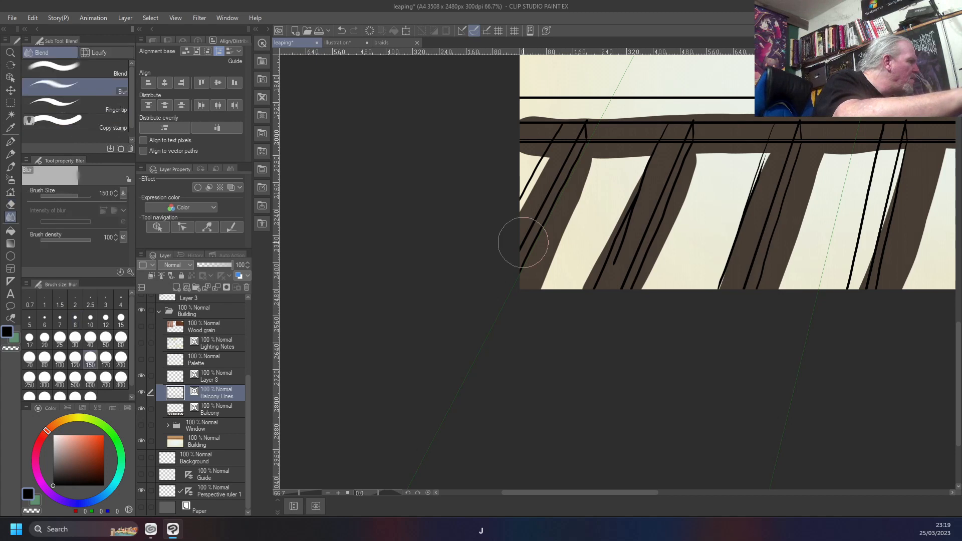
{"action": "key", "text": "e"}
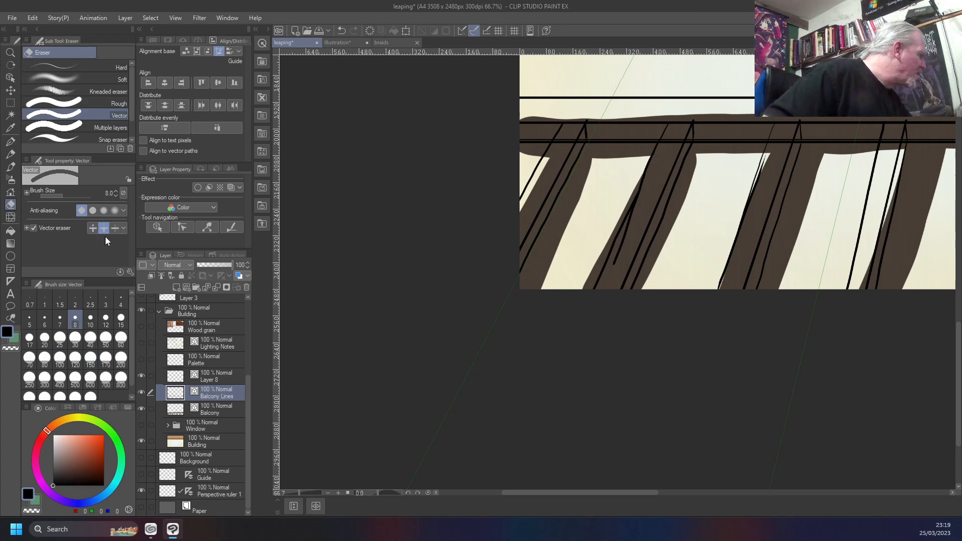
{"action": "left_click", "coordinate": [612, 269]}
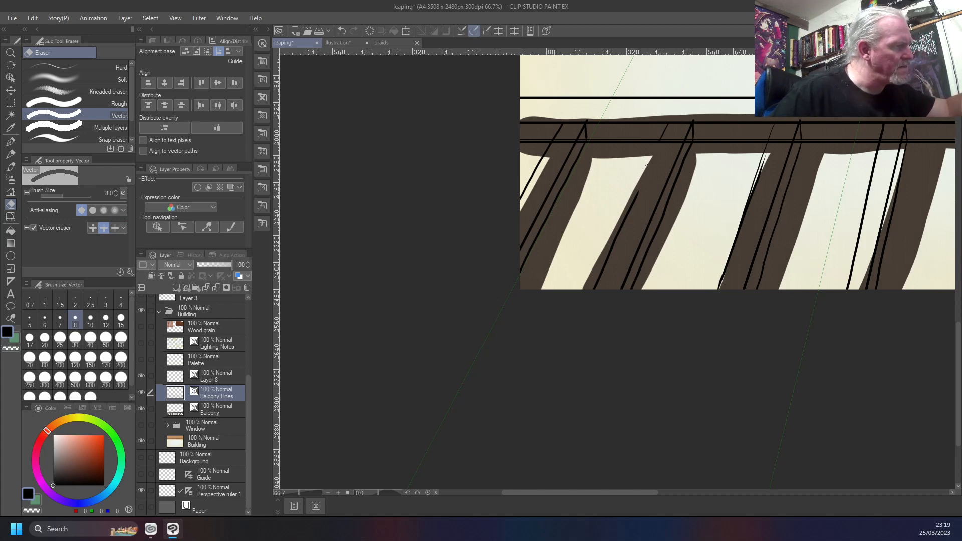
{"action": "left_click", "coordinate": [614, 240]}
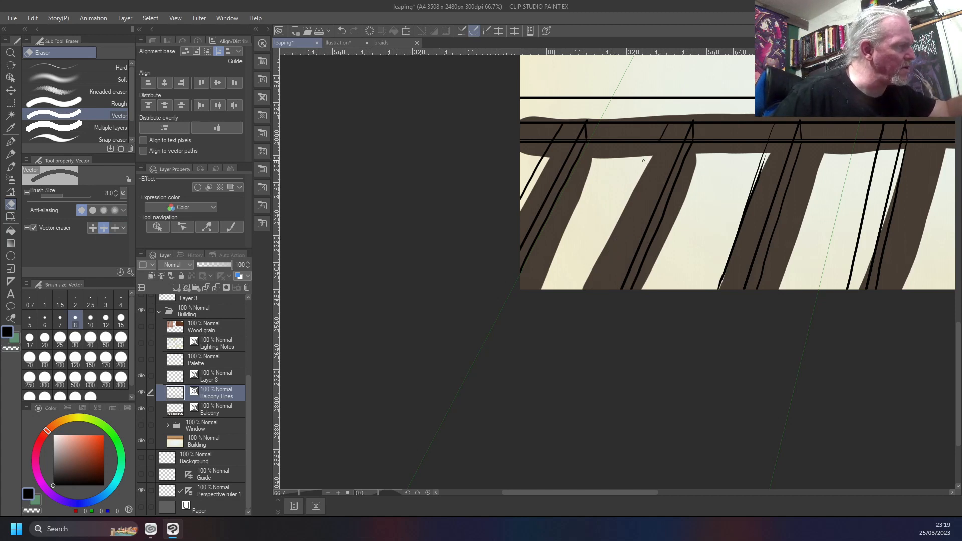
{"action": "key", "text": "b"}
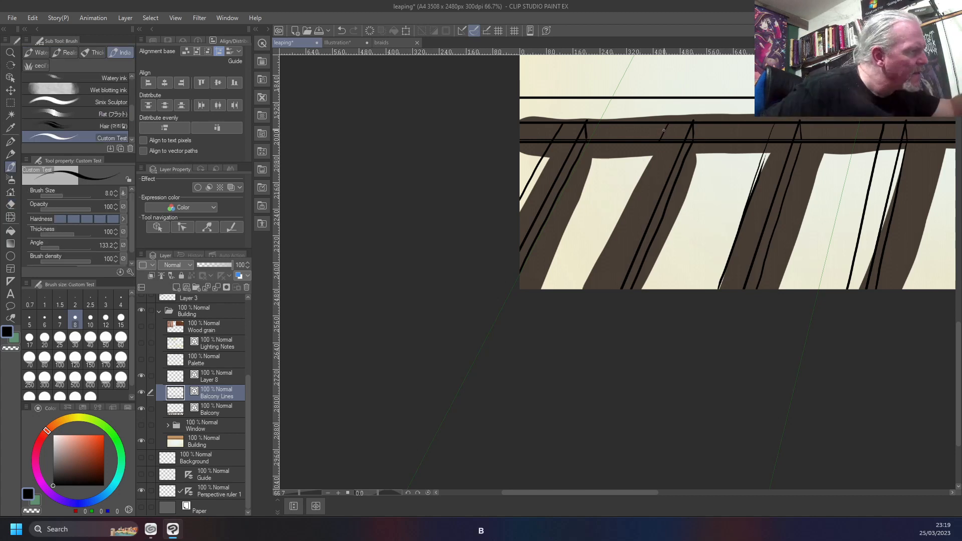
{"action": "left_click_drag", "start_coordinate": [664, 131], "coordinate": [601, 276]}
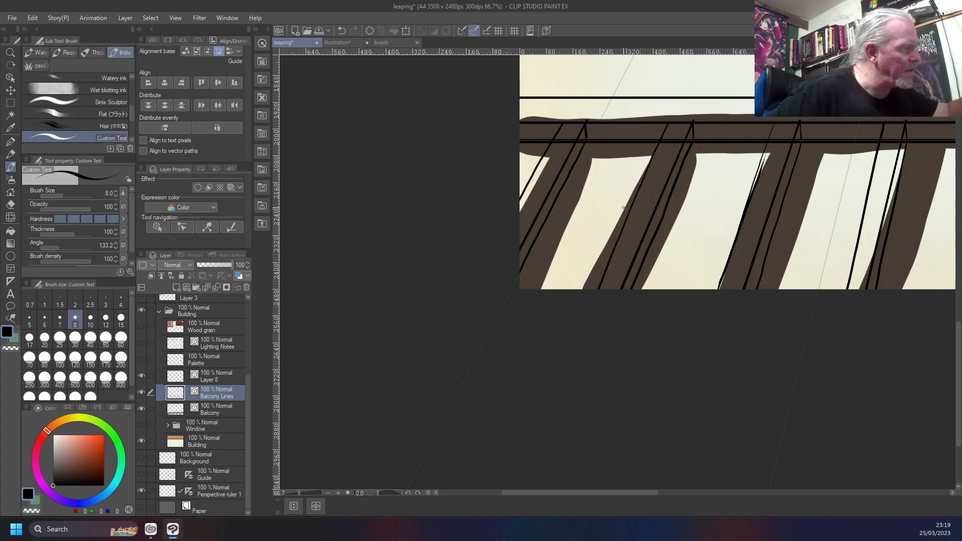
Undo the last stroke and re-ink the left line of the second bar from the left down to the canvas edge
{"action": "key", "text": "ctrl+z"}
{"action": "left_click_drag", "start_coordinate": [668, 123], "coordinate": [591, 286]}
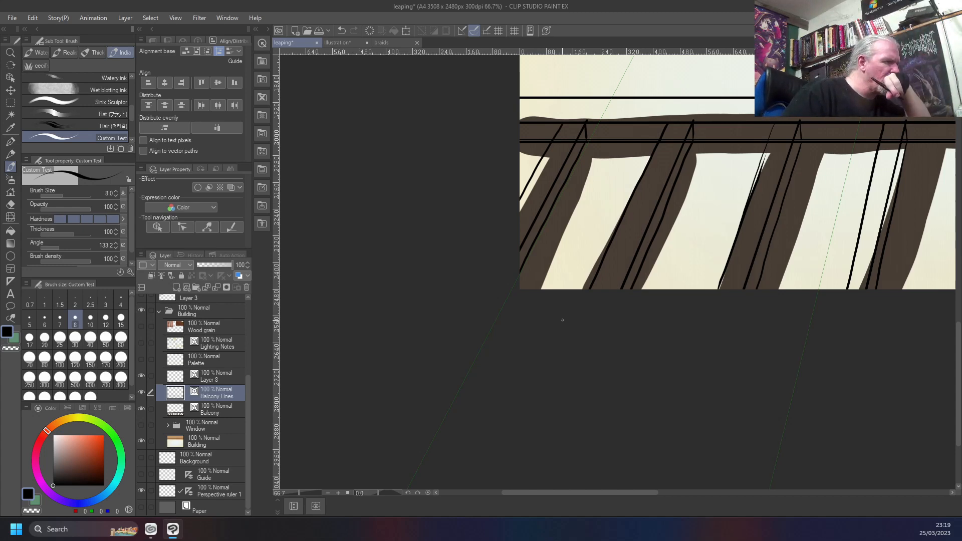
{"action": "scroll", "coordinate": [562, 320], "scroll_direction": "up", "scroll_amount": 4}
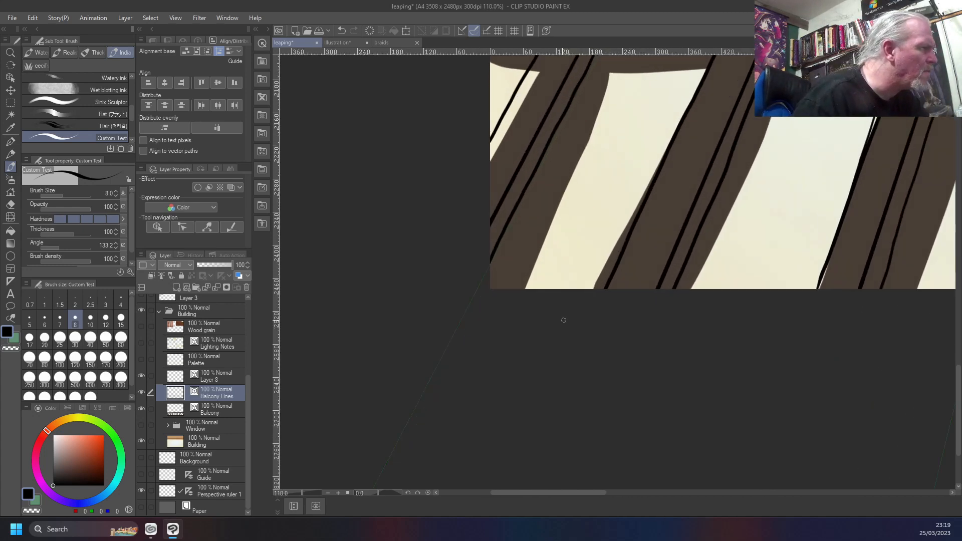
{"action": "scroll", "coordinate": [563, 320], "scroll_direction": "down", "scroll_amount": 3}
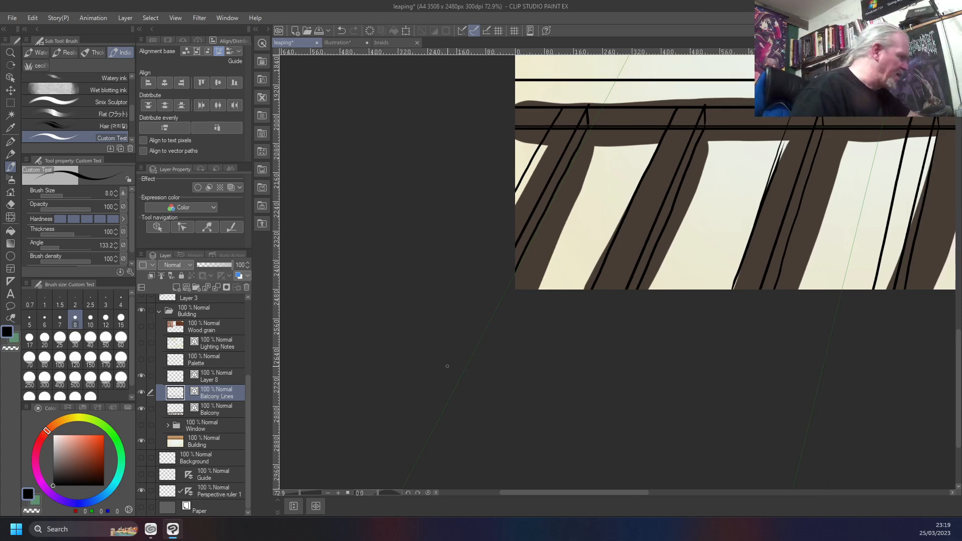
Hide the Balcony colour layer so that the railing line work stands alone against the building
{"action": "left_click", "coordinate": [141, 409]}
{"action": "scroll", "coordinate": [619, 346], "scroll_direction": "down", "scroll_amount": 2}
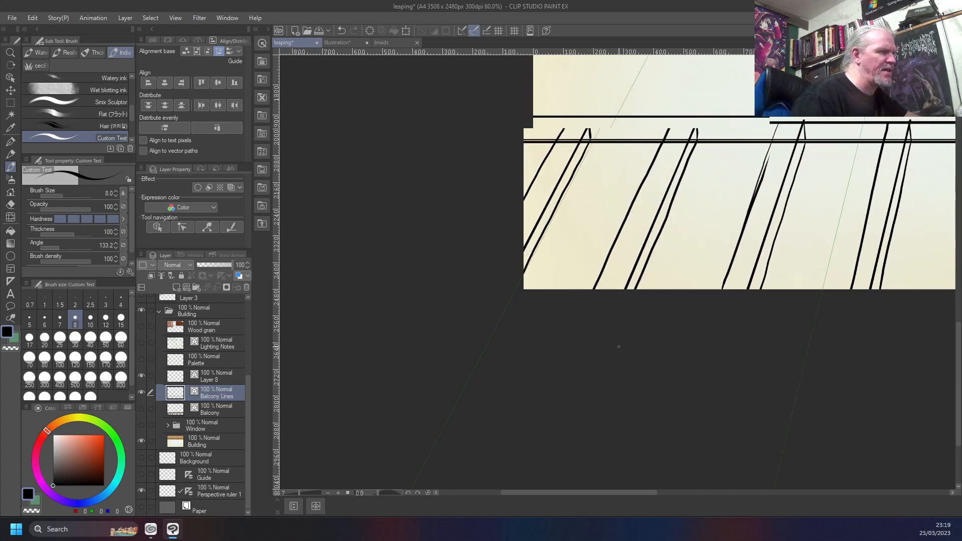
{"action": "scroll", "coordinate": [619, 346], "scroll_direction": "down", "scroll_amount": 5}
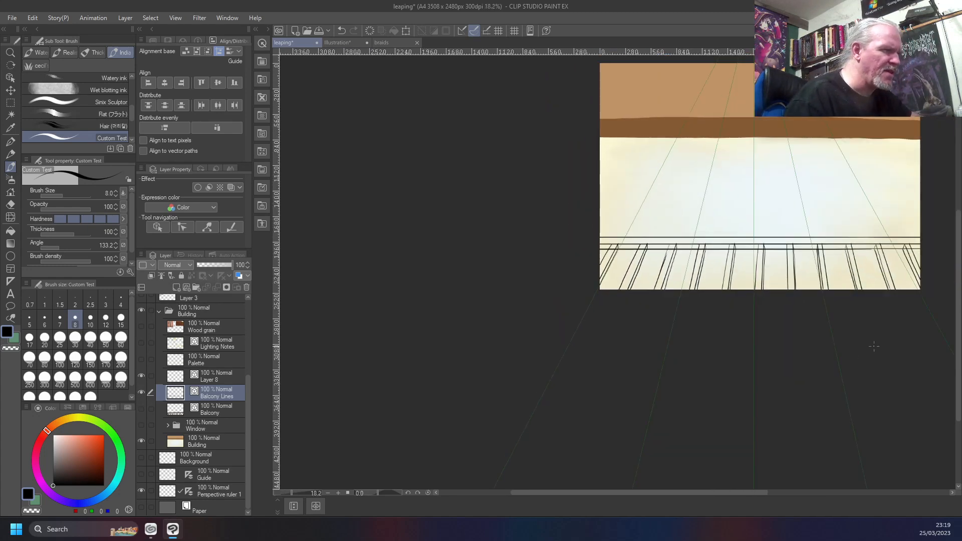
{"action": "scroll", "coordinate": [875, 346], "scroll_direction": "up", "scroll_amount": 3}
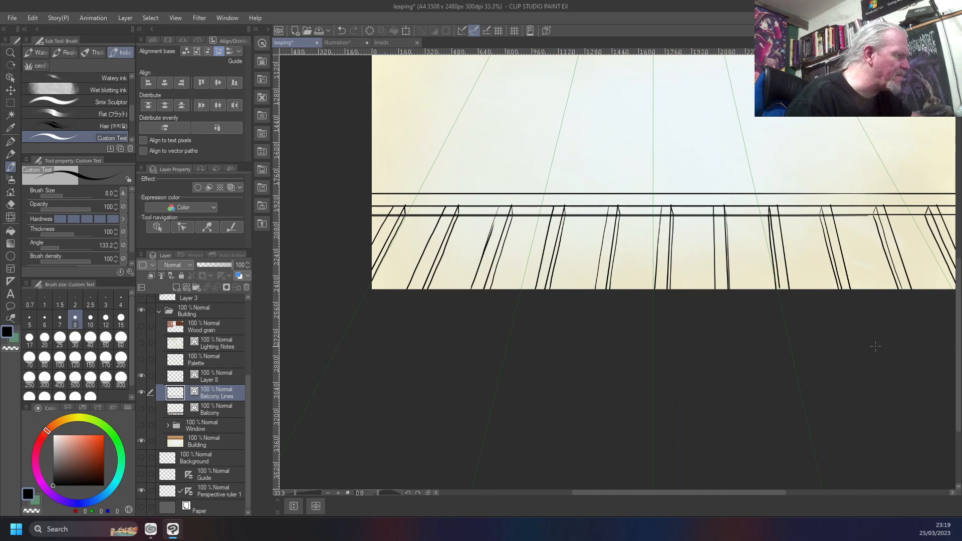
Erase the doubled stroke along the left line of the third bar from the left with the Vector eraser
{"action": "scroll", "coordinate": [479, 247], "scroll_direction": "up", "scroll_amount": 5}
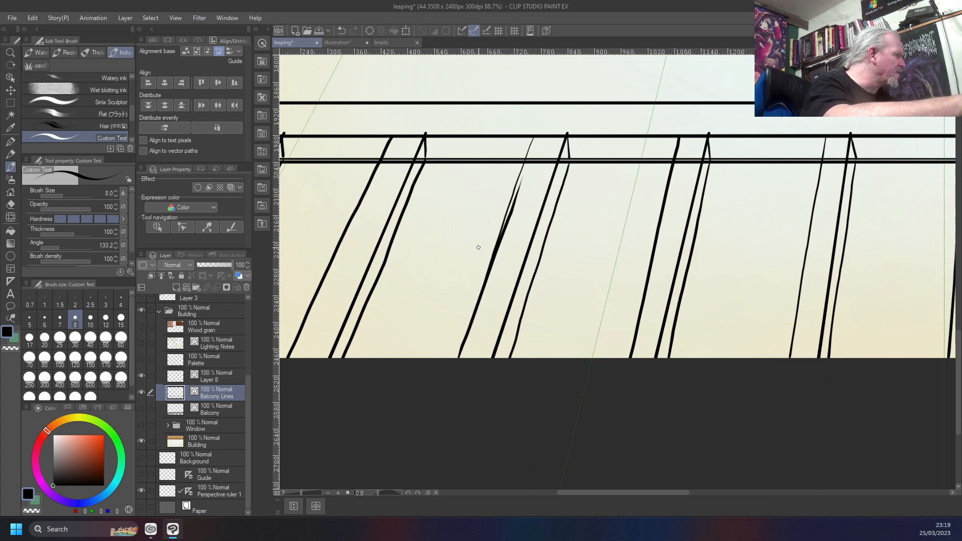
{"action": "key", "text": "e"}
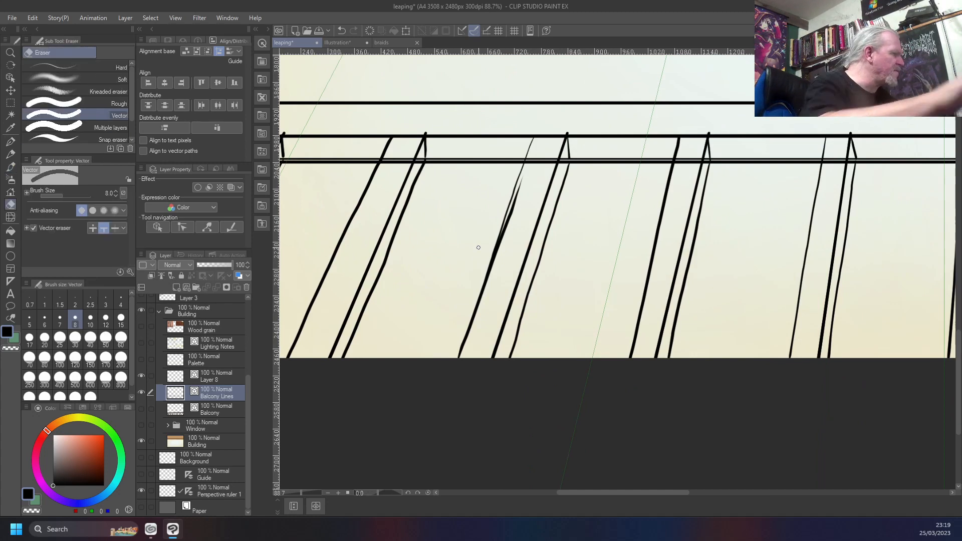
{"action": "left_click_drag", "start_coordinate": [520, 184], "coordinate": [500, 254]}
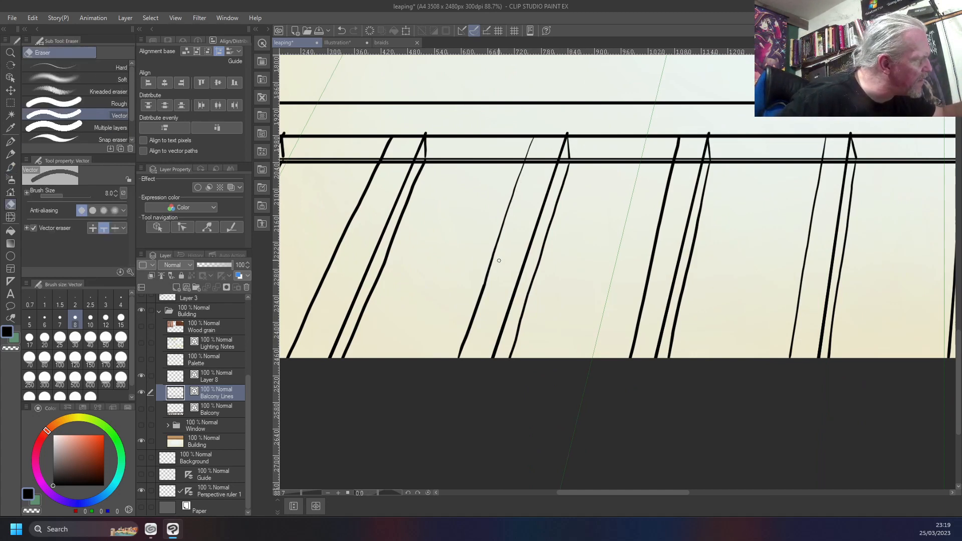
{"action": "scroll", "coordinate": [464, 357], "scroll_direction": "down", "scroll_amount": 3}
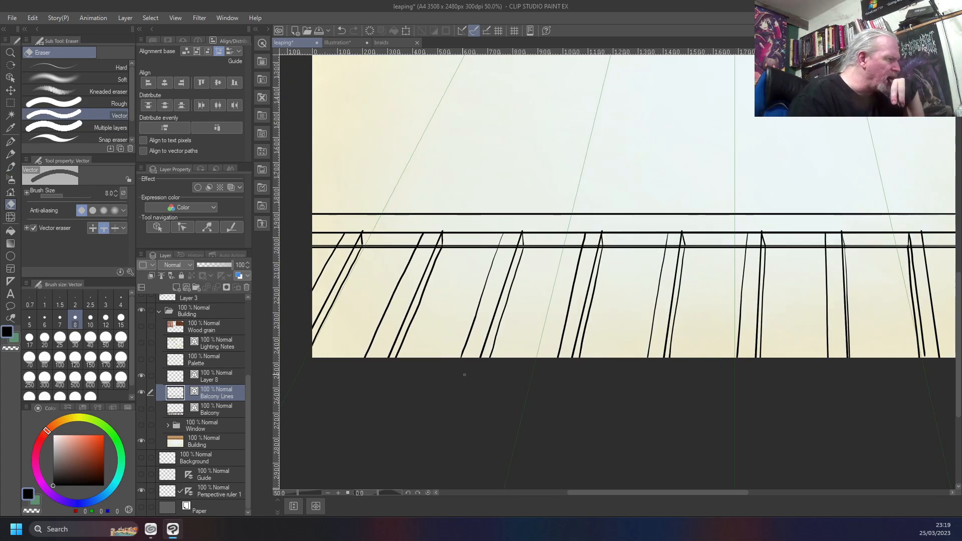
Erase the crooked short top stroke on the right side of the leftmost bar and re-ink it as a straight vertical line
{"action": "scroll", "coordinate": [464, 374], "scroll_direction": "up", "scroll_amount": 2}
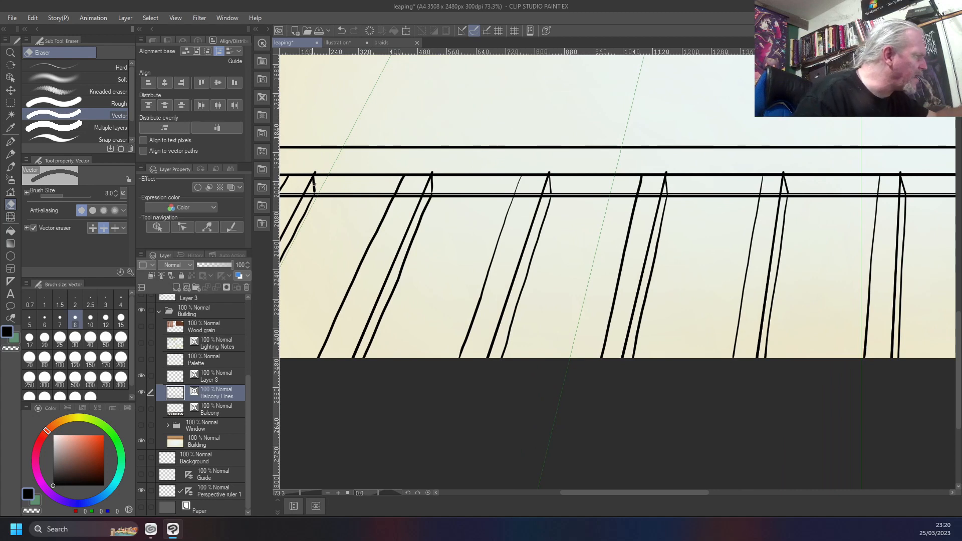
{"action": "left_click_drag", "start_coordinate": [314, 178], "coordinate": [313, 186]}
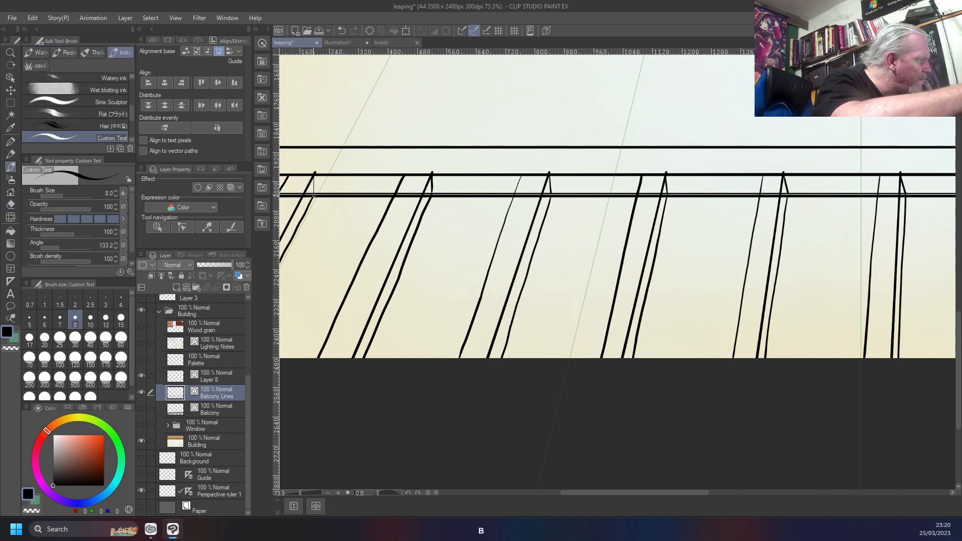
{"action": "key", "text": "b"}
{"action": "key", "text": "b"}
{"action": "left_click_drag", "start_coordinate": [315, 172], "coordinate": [313, 196]}
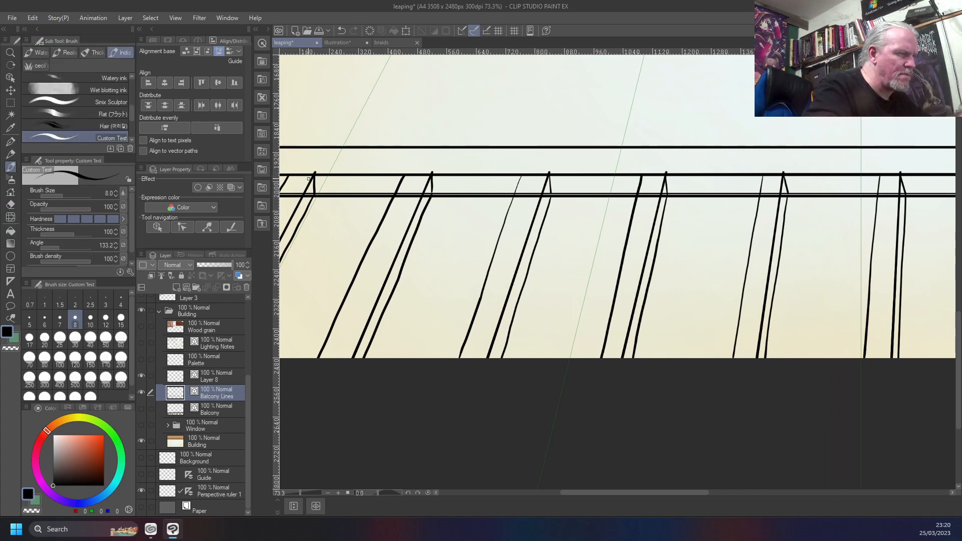
{"action": "key", "text": "ctrl+z"}
{"action": "key", "text": "ctrl+z"}
{"action": "mouse_move", "coordinate": [315, 174]}
{"action": "left_mouse_down"}
{"action": "mouse_move", "coordinate": [315, 195]}
{"action": "mouse_move", "coordinate": [315, 173]}
{"action": "left_mouse_up"}
{"action": "key", "text": "ctrl+z"}
{"action": "key", "text": "ctrl+z"}
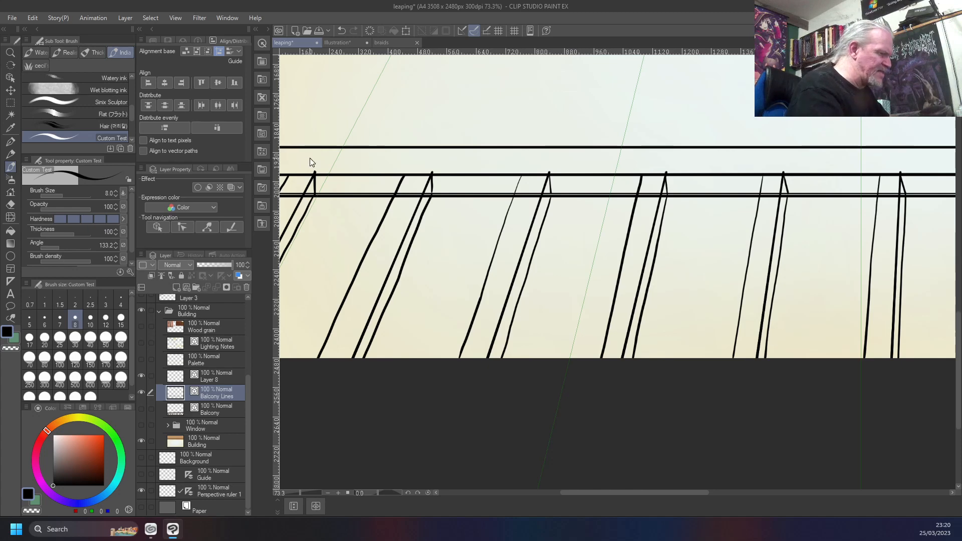
{"action": "key", "text": "ctrl+0"}
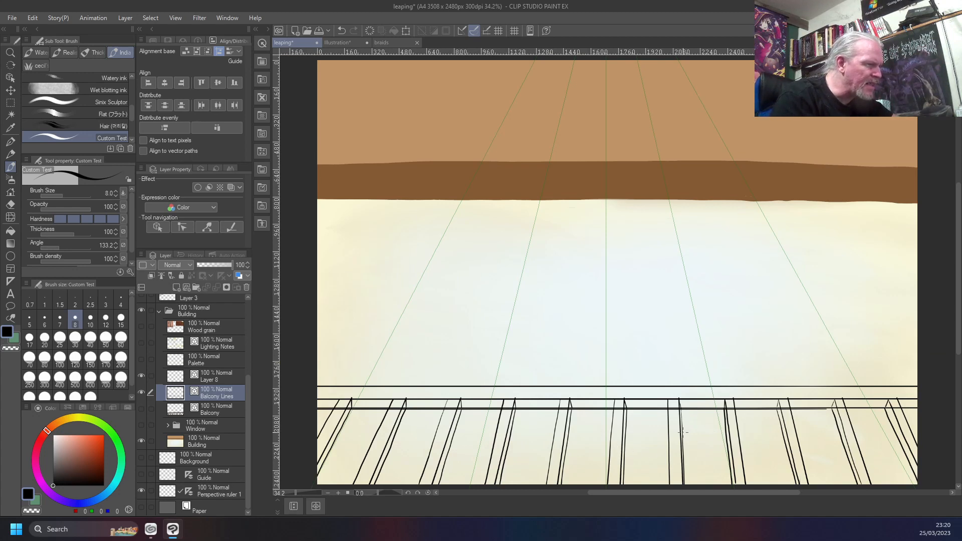
{"action": "scroll", "coordinate": [680, 439], "scroll_direction": "up", "scroll_amount": 2}
{"action": "scroll", "coordinate": [680, 438], "scroll_direction": "down", "scroll_amount": 4}
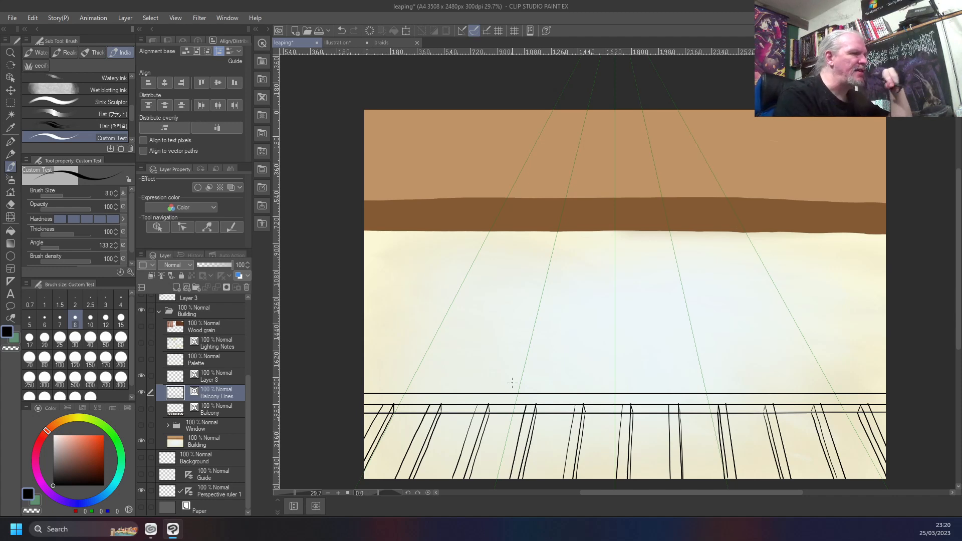
{"action": "scroll", "coordinate": [512, 383], "scroll_direction": "up", "scroll_amount": 3}
{"action": "scroll", "coordinate": [512, 383], "scroll_direction": "down", "scroll_amount": 5}
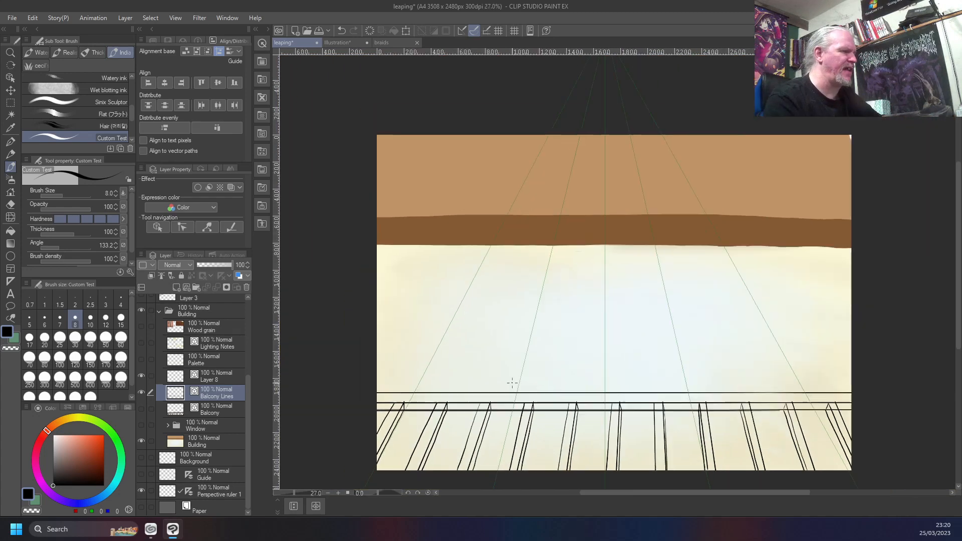
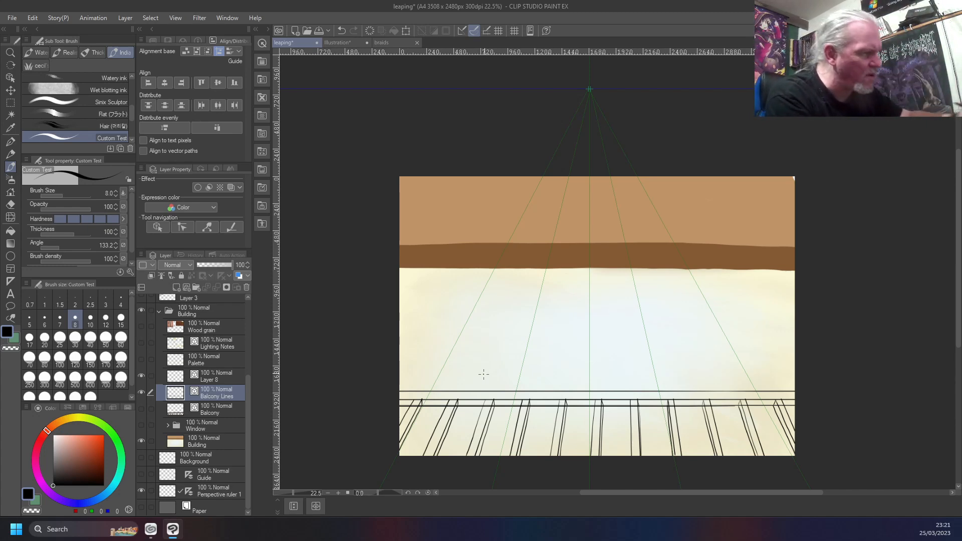
Merge Layer 8 down into the Balcony Lines layer, and make the Palette layer active and visible
{"action": "scroll", "coordinate": [483, 374], "scroll_direction": "up", "scroll_amount": 3}
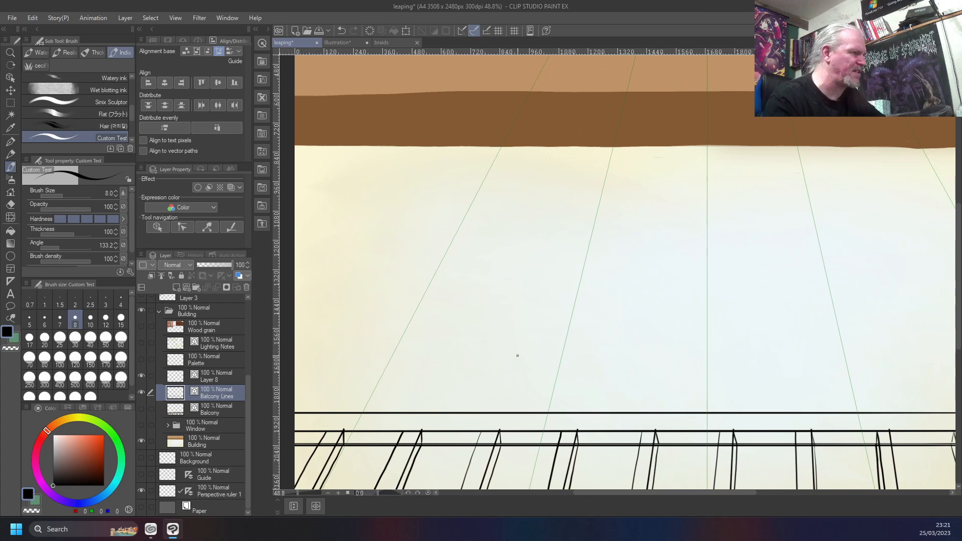
{"action": "left_click_drag", "start_coordinate": [649, 386], "coordinate": [632, 183]}
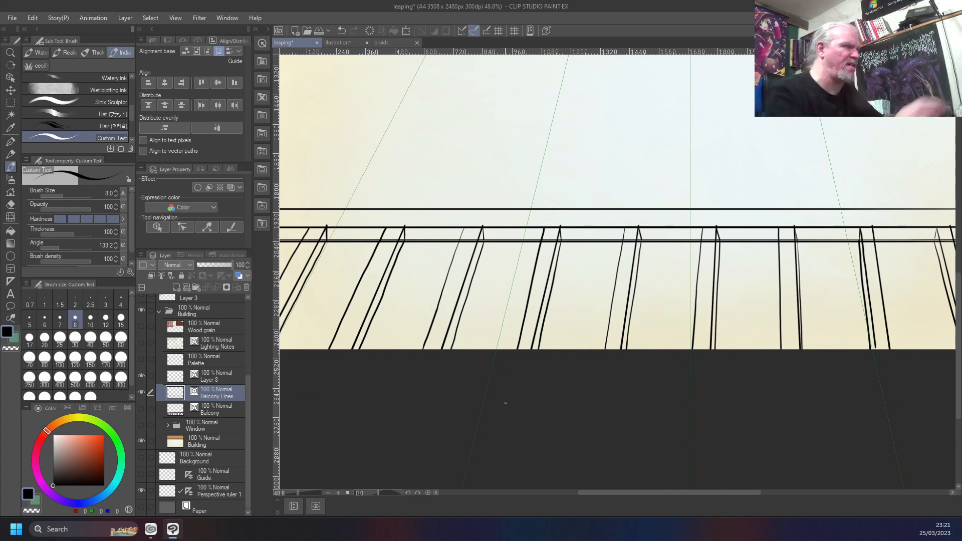
{"action": "left_click", "coordinate": [224, 375]}
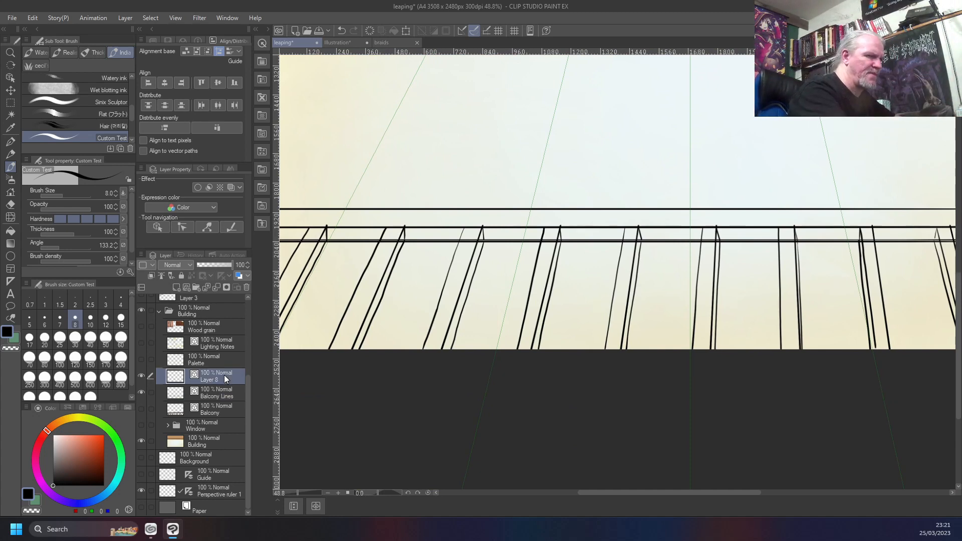
{"action": "key", "text": "ctrl+e"}
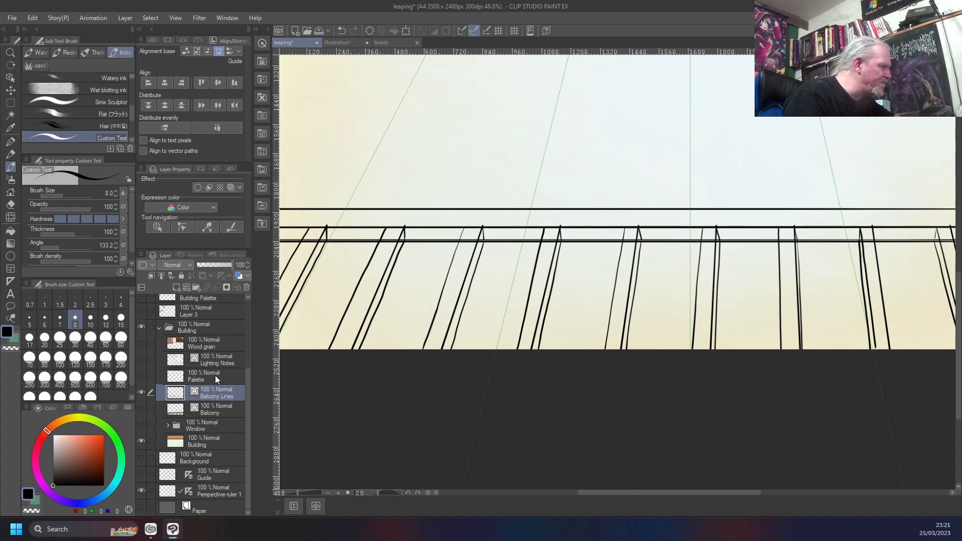
{"action": "left_click", "coordinate": [215, 378]}
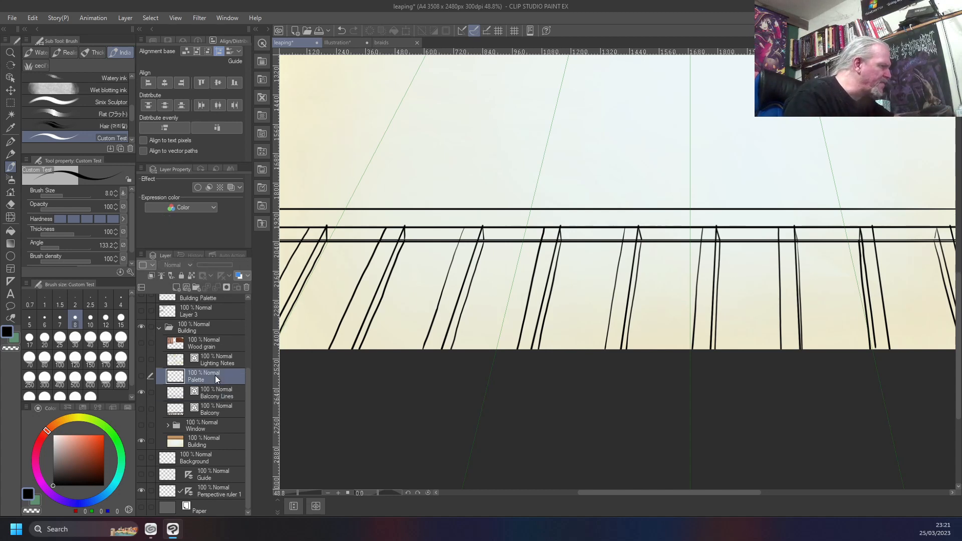
{"action": "left_click", "coordinate": [141, 375]}
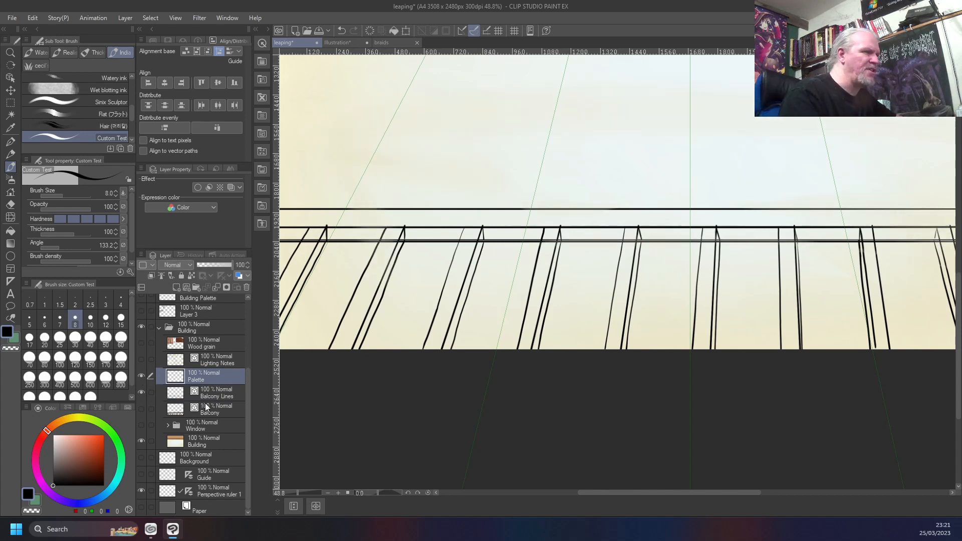
Sketch light grey highlight strokes up the lower parts of the railing bars on the Palette layer, using the Custom Test brush at size 40
{"action": "key", "text": "g"}
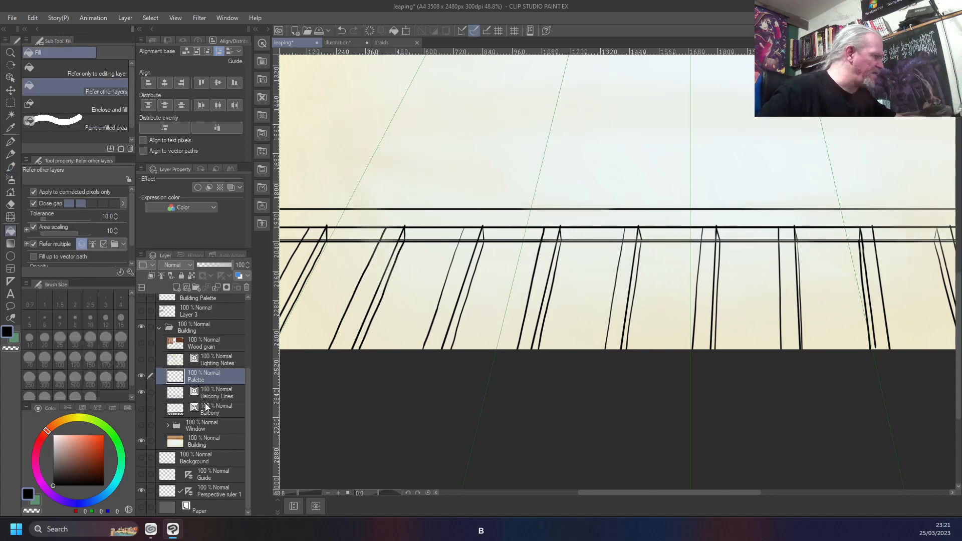
{"action": "left_click", "coordinate": [54, 443]}
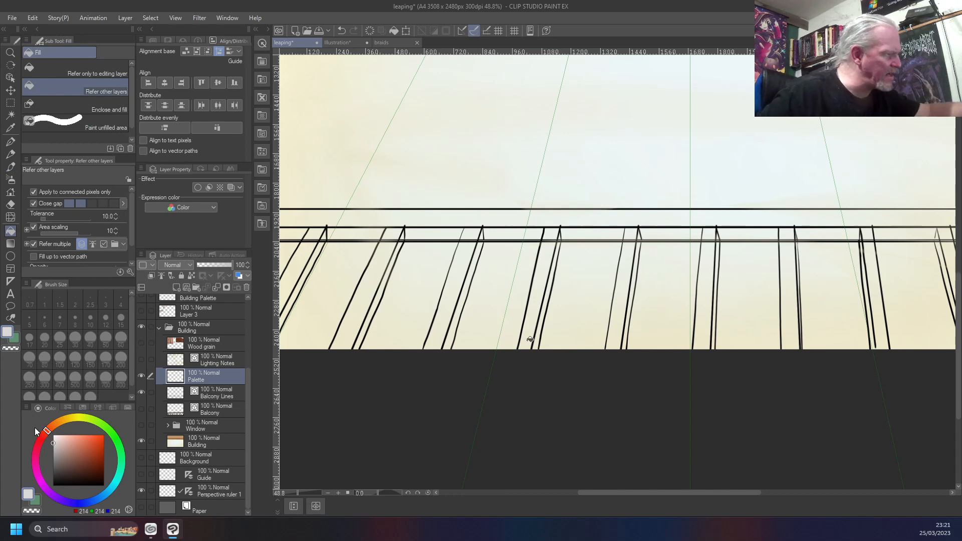
{"action": "key", "text": "b"}
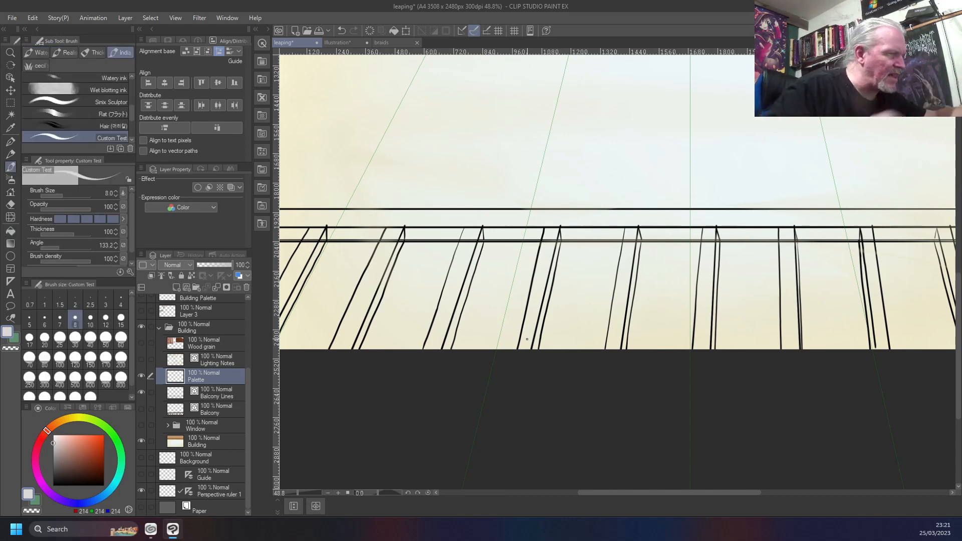
{"action": "key", "text": "bracketleft"}
{"action": "key", "text": "bracketright"}
{"action": "key", "text": "bracketright"}
{"action": "left_click_drag", "start_coordinate": [526, 350], "coordinate": [539, 286]}
{"action": "left_click_drag", "start_coordinate": [430, 350], "coordinate": [447, 284]}
{"action": "left_click_drag", "start_coordinate": [615, 357], "coordinate": [624, 290]}
{"action": "left_click_drag", "start_coordinate": [702, 359], "coordinate": [704, 302]}
{"action": "mouse_move", "coordinate": [704, 341]}
{"action": "left_mouse_down"}
{"action": "mouse_move", "coordinate": [707, 296]}
{"action": "mouse_move", "coordinate": [696, 299]}
{"action": "left_mouse_up"}
{"action": "left_click_drag", "start_coordinate": [791, 347], "coordinate": [790, 286]}
{"action": "mouse_move", "coordinate": [883, 356]}
{"action": "left_mouse_down"}
{"action": "mouse_move", "coordinate": [879, 294]}
{"action": "mouse_move", "coordinate": [877, 318]}
{"action": "mouse_move", "coordinate": [864, 314]}
{"action": "left_mouse_up"}
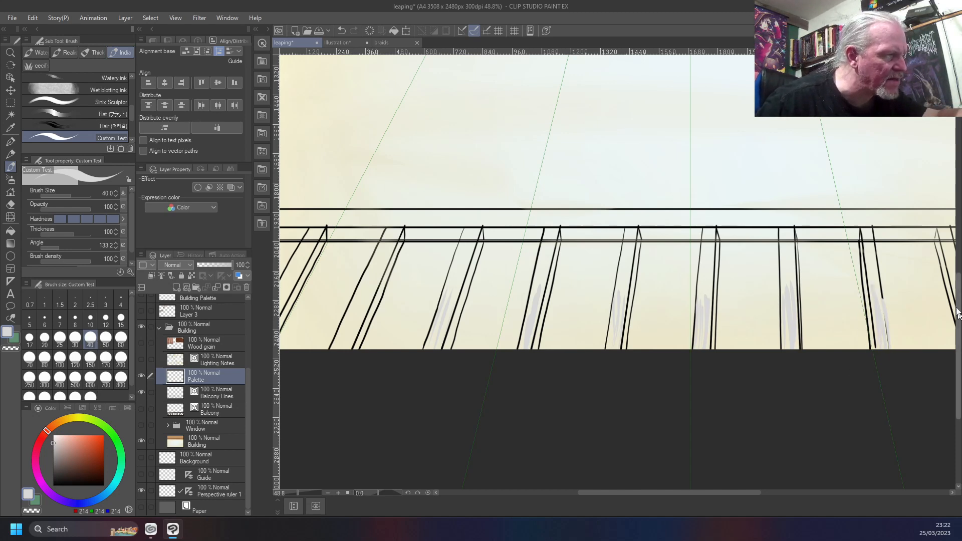
Sketch light grey highlights on the second bar from the left and along the handrail and lower rail
{"action": "scroll", "coordinate": [902, 321], "scroll_direction": "down", "scroll_amount": 3}
{"action": "left_click_drag", "start_coordinate": [393, 396], "coordinate": [654, 415]}
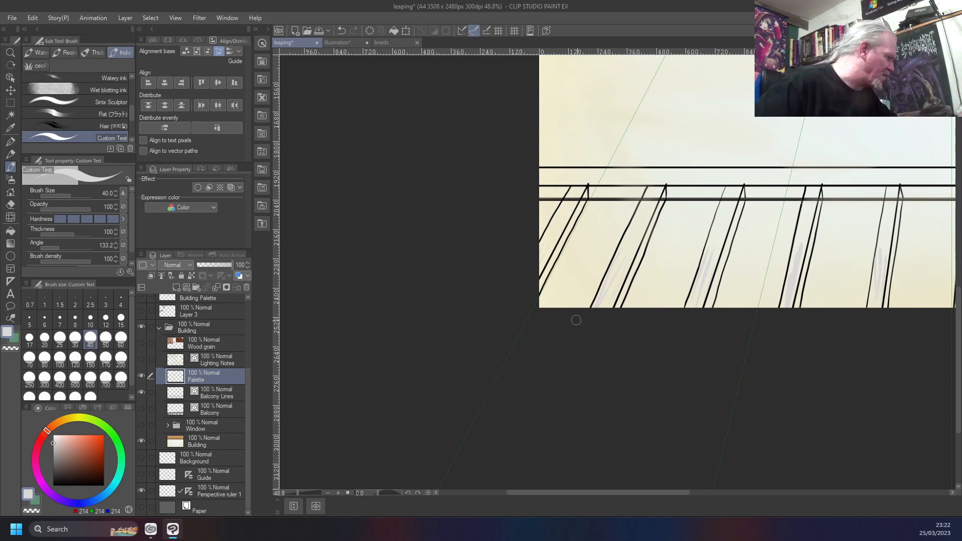
{"action": "left_click", "coordinate": [79, 417]}
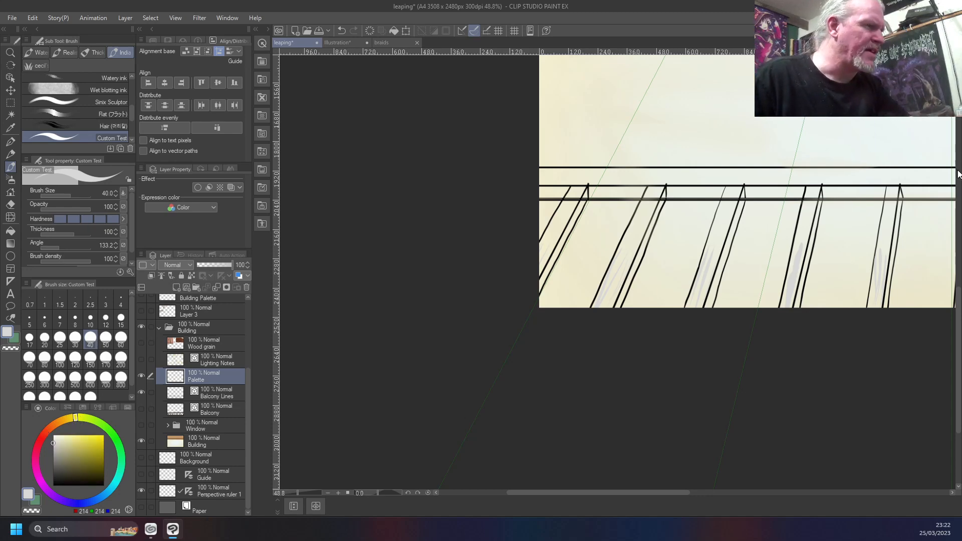
{"action": "scroll", "coordinate": [939, 174], "scroll_direction": "up", "scroll_amount": 10}
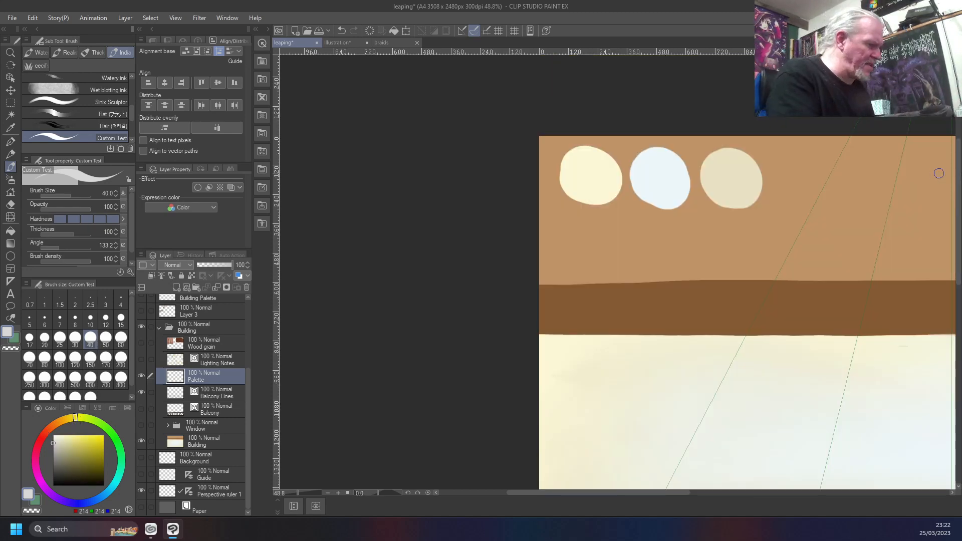
{"action": "scroll", "coordinate": [939, 174], "scroll_direction": "down", "scroll_amount": 2}
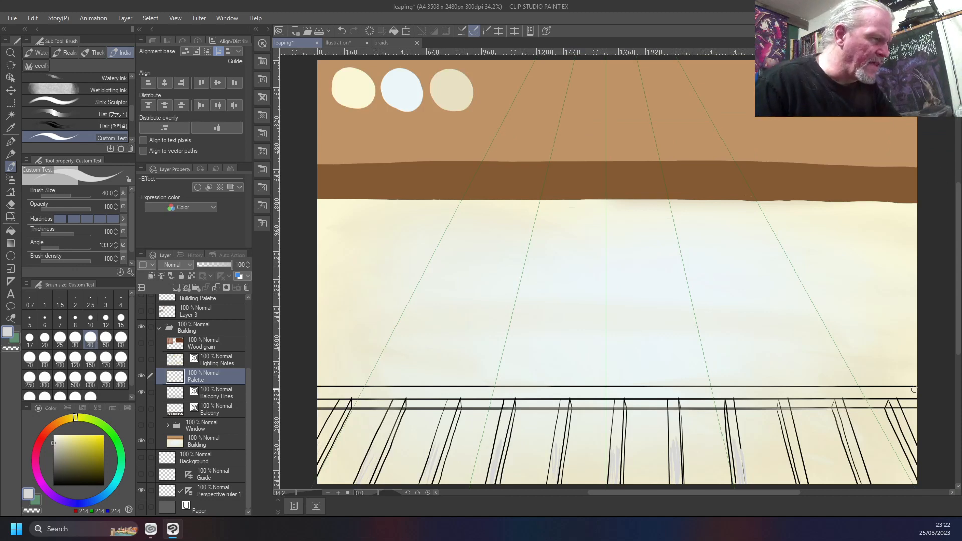
{"action": "left_click_drag", "start_coordinate": [915, 389], "coordinate": [297, 388]}
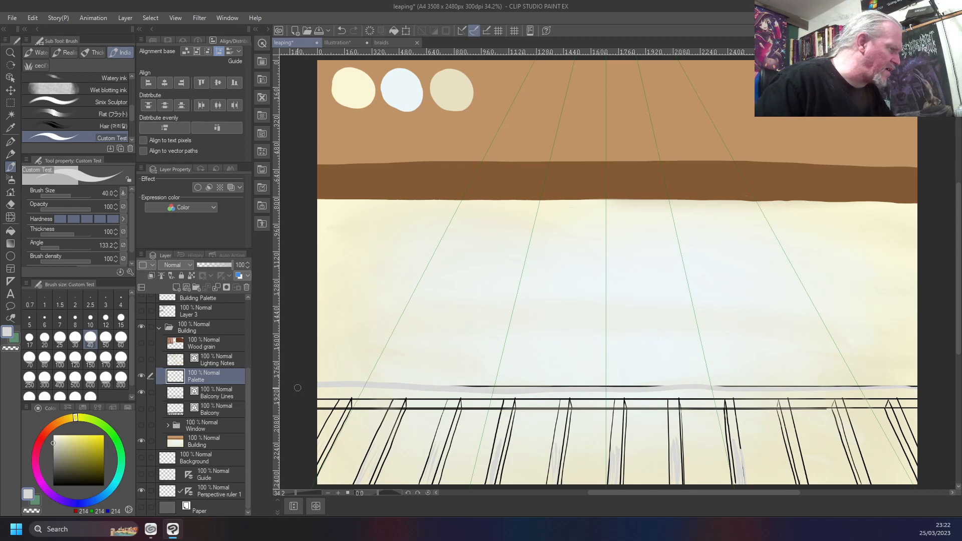
{"action": "left_click_drag", "start_coordinate": [916, 407], "coordinate": [737, 411]}
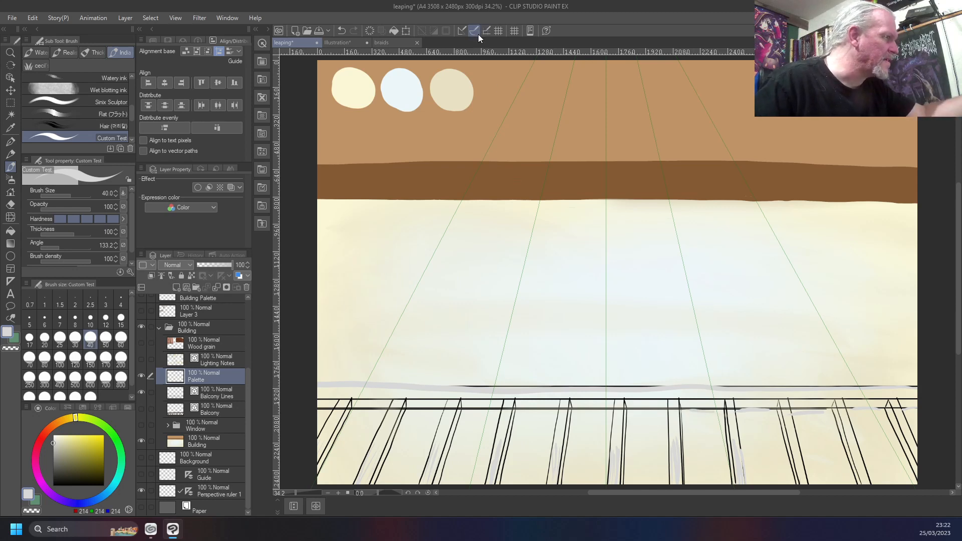
{"action": "left_click_drag", "start_coordinate": [662, 412], "coordinate": [579, 414]}
{"action": "left_click_drag", "start_coordinate": [493, 412], "coordinate": [317, 410]}
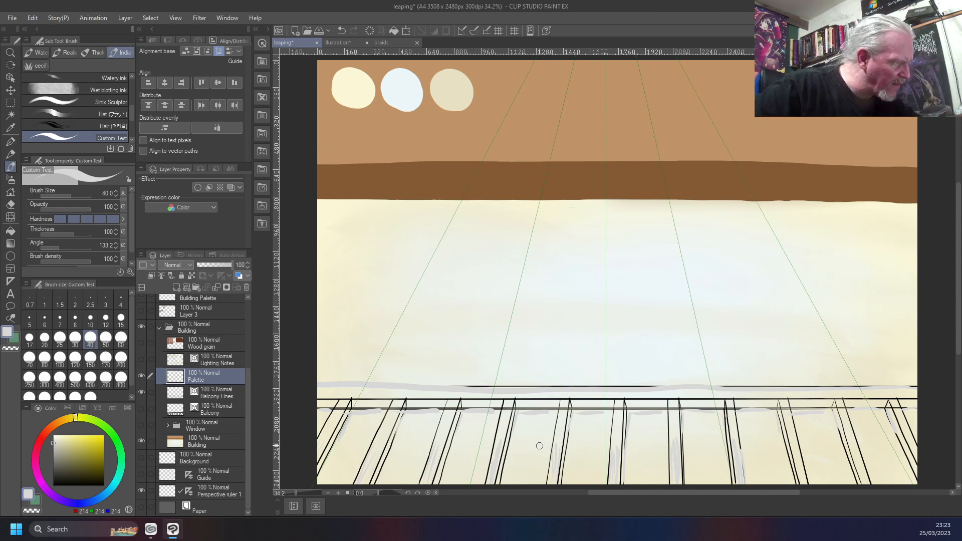
{"action": "right_click", "coordinate": [614, 467]}
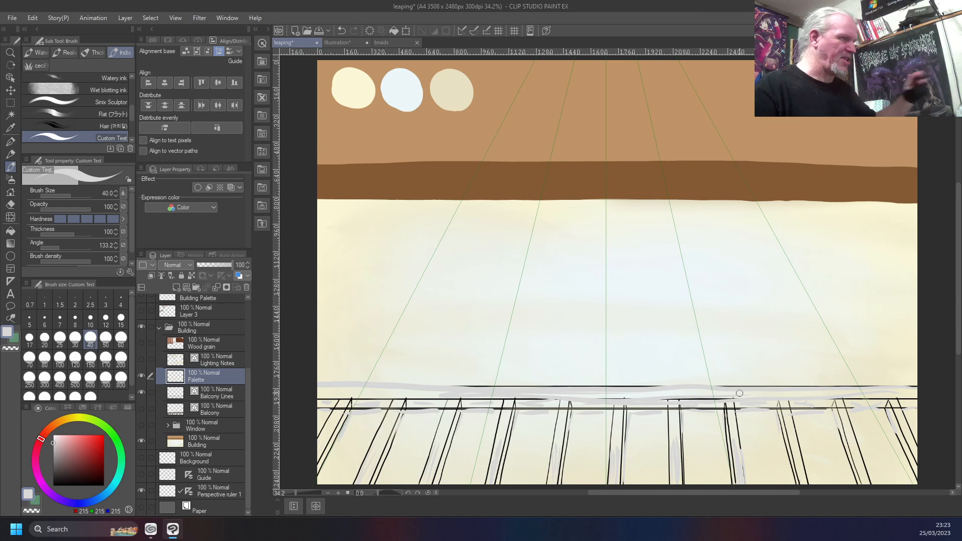
Select a rectangular area around the whole railing and clear the grey highlight strokes from the Palette layer
{"action": "key", "text": "m"}
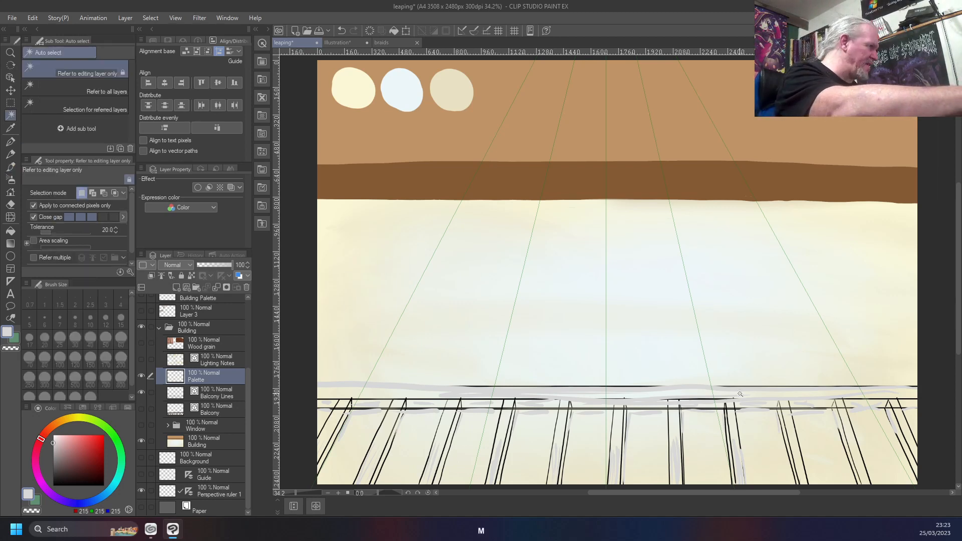
{"action": "left_click_drag", "start_coordinate": [928, 354], "coordinate": [308, 419]}
{"action": "key", "text": "Delete"}
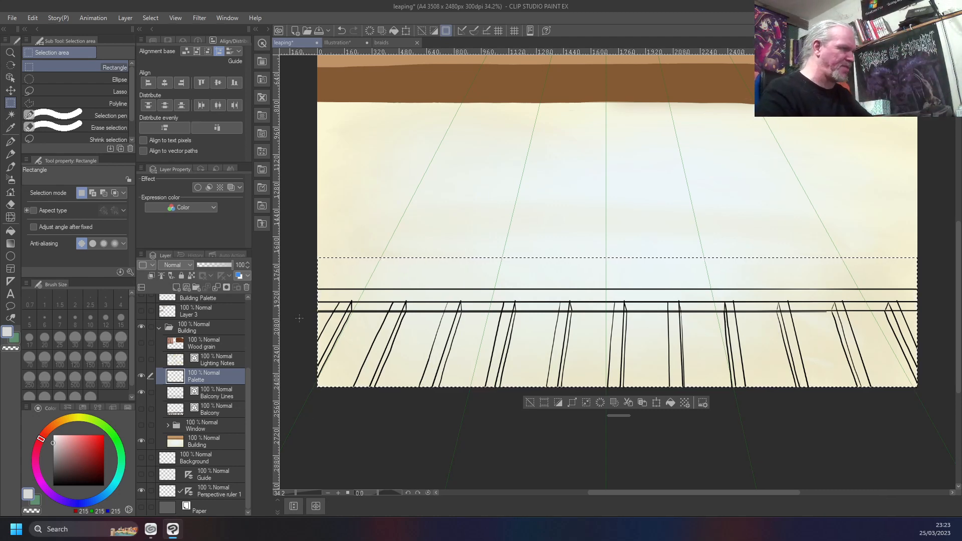
{"action": "scroll", "coordinate": [480, 274], "scroll_direction": "up", "scroll_amount": 2}
{"action": "key", "text": "ctrl+0"}
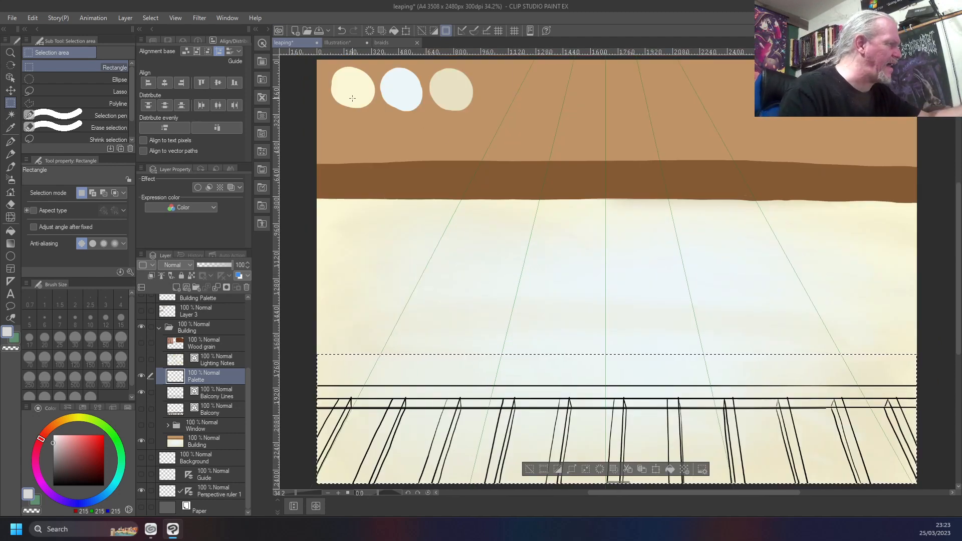
Sample the dark brown of the railing from the Balcony layer as the brush colour, and hide that layer again
{"action": "right_click", "coordinate": [396, 91]}
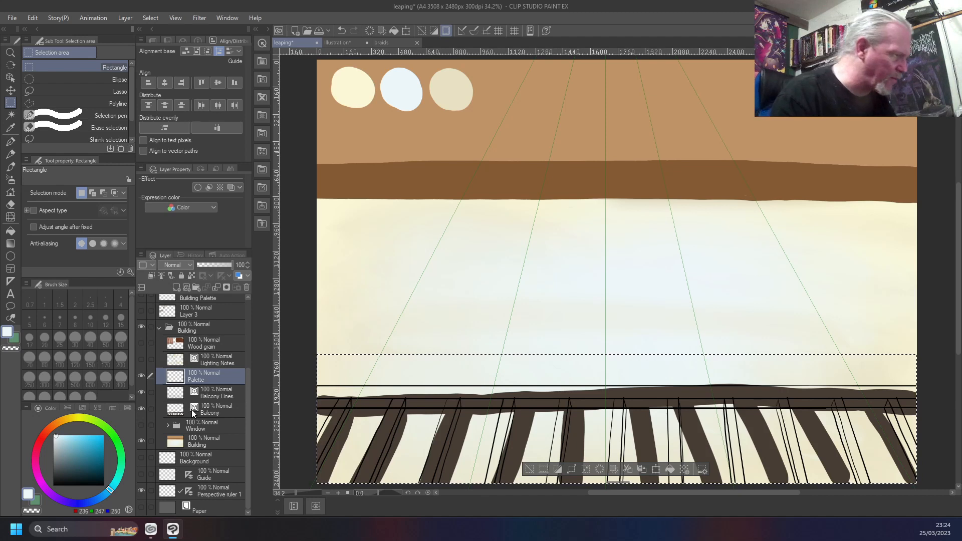
{"action": "right_click", "coordinate": [661, 388]}
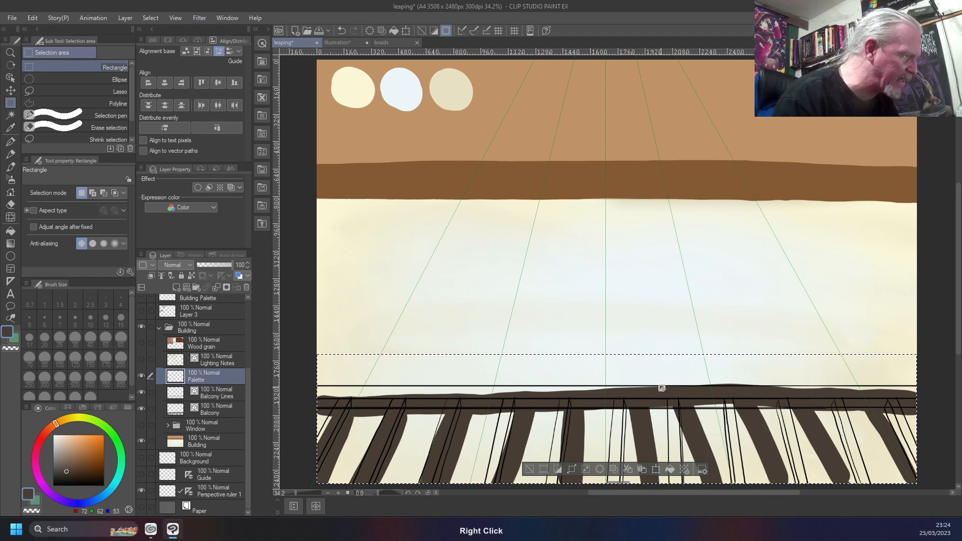
{"action": "key", "text": "b"}
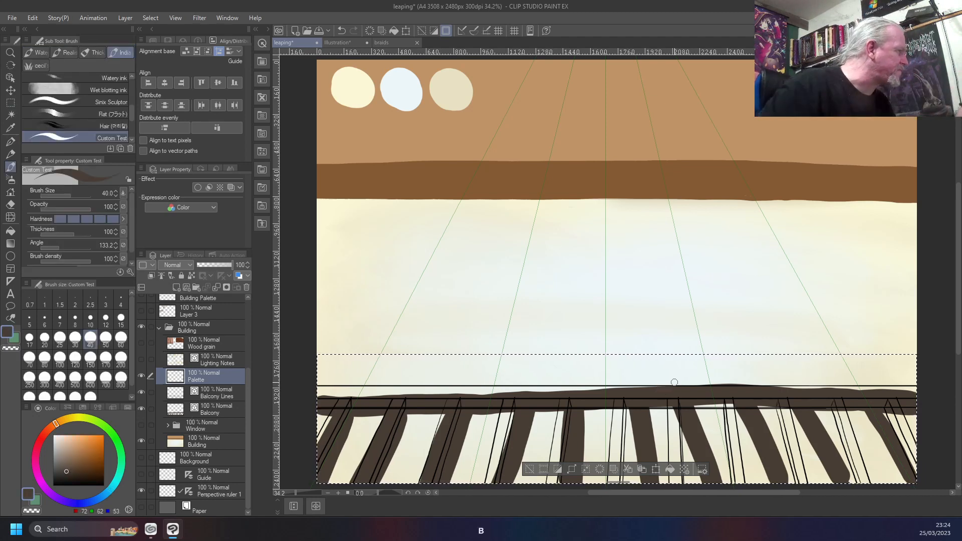
{"action": "right_click", "coordinate": [652, 378]}
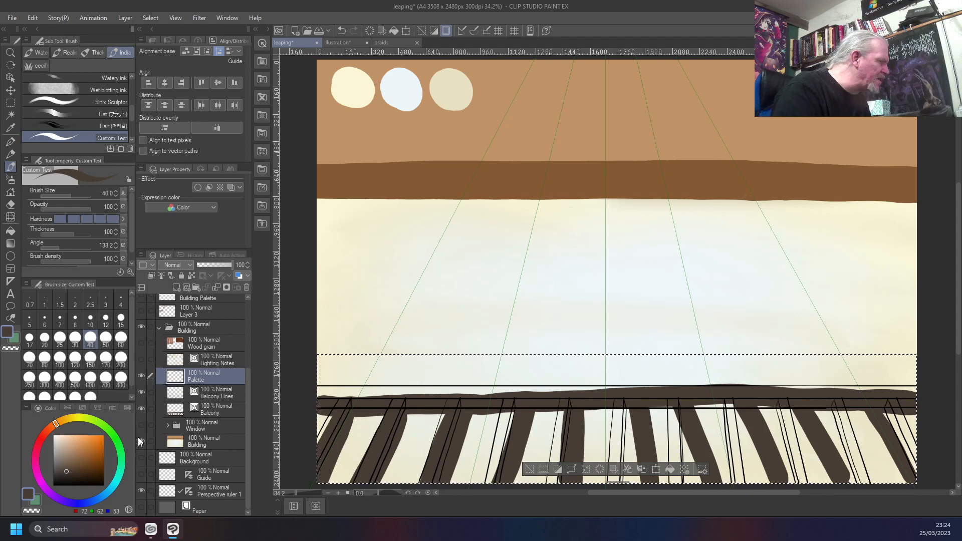
{"action": "left_click", "coordinate": [140, 409]}
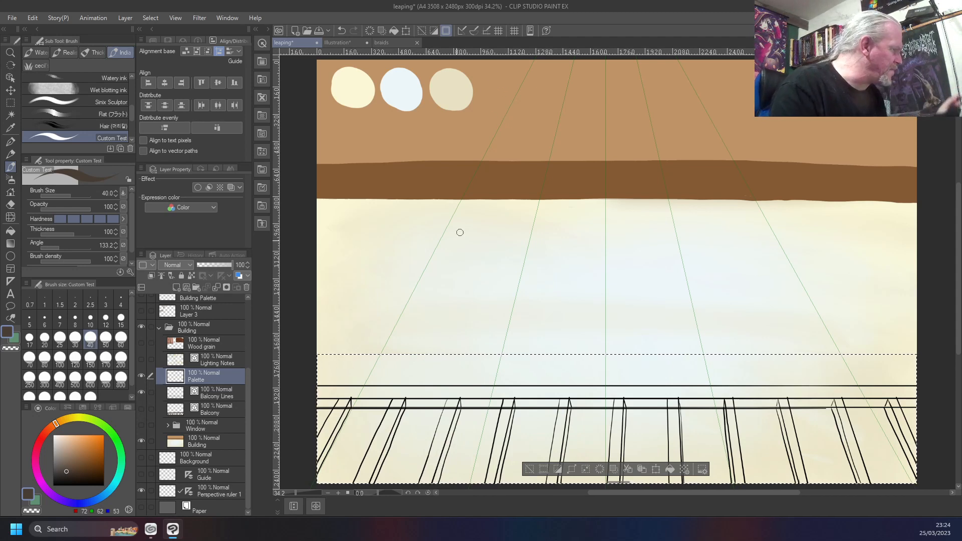
Clear the selection and paint a round dark brown swatch beside the beige one on the Palette layer
{"action": "left_click", "coordinate": [225, 386]}
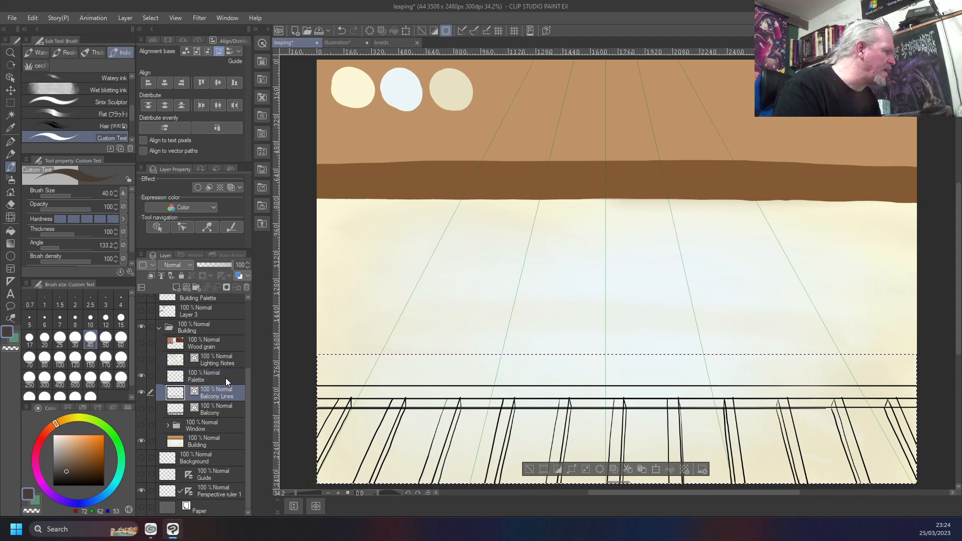
{"action": "left_click", "coordinate": [226, 378]}
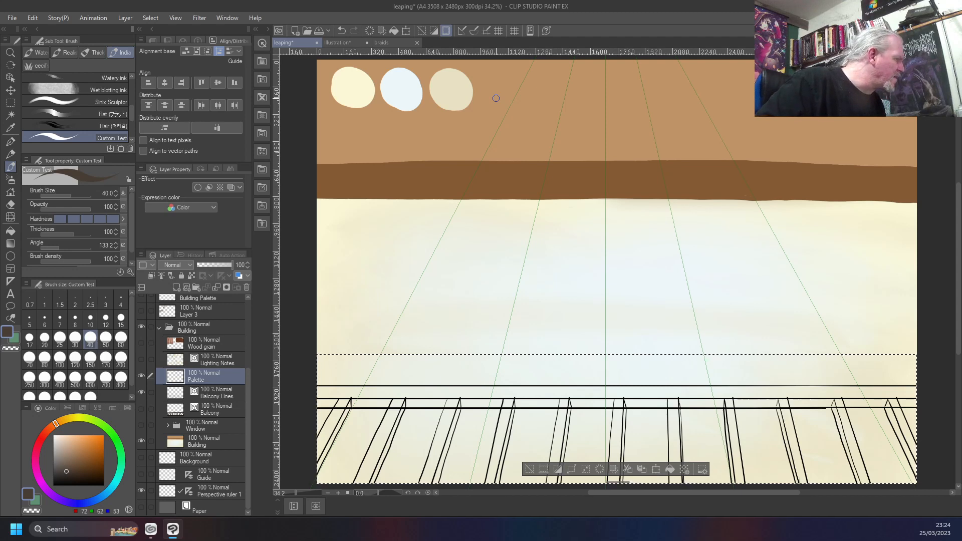
{"action": "left_click", "coordinate": [142, 379]}
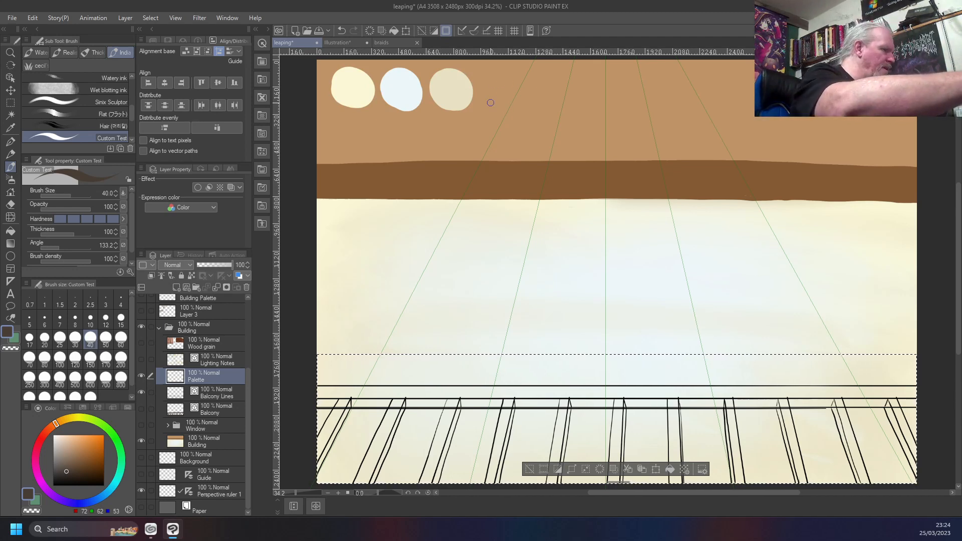
{"action": "key", "text": "b"}
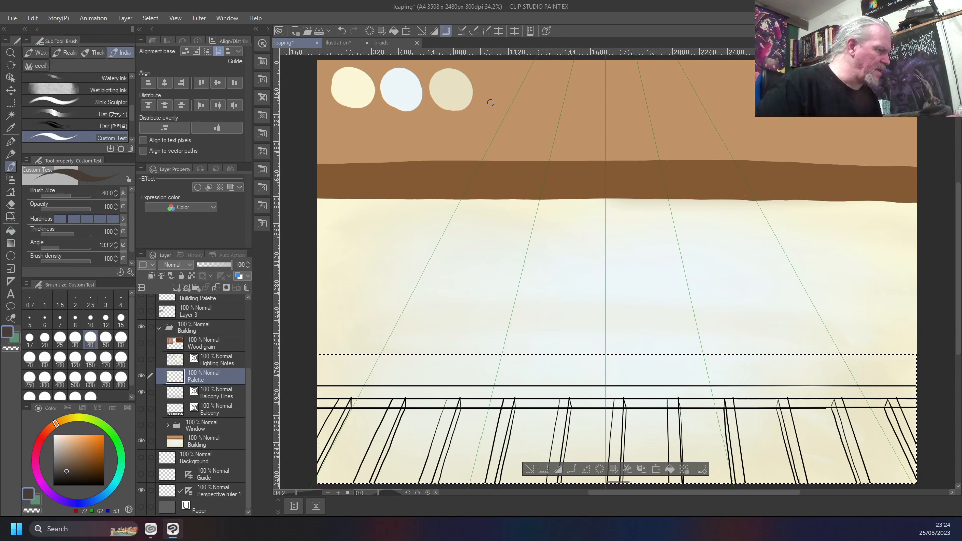
{"action": "key", "text": "ctrl+d"}
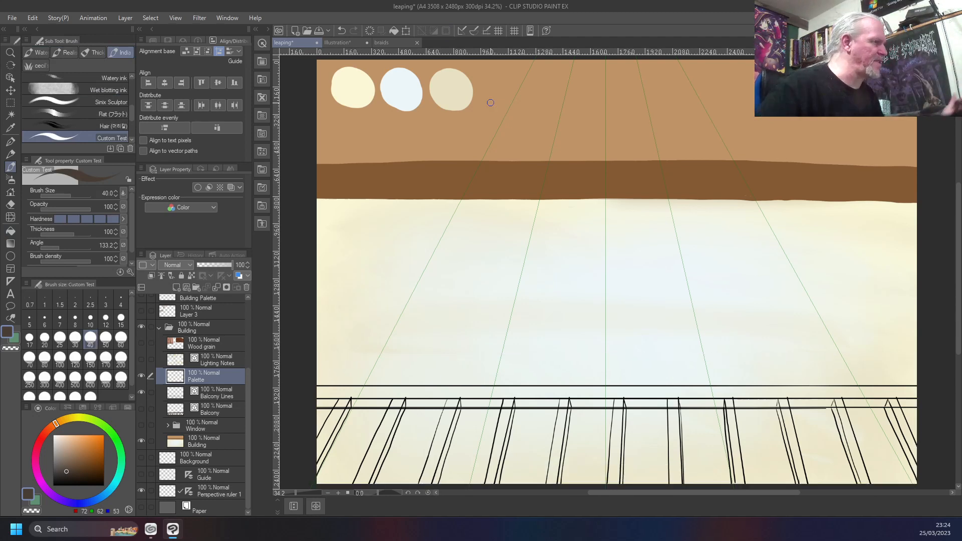
{"action": "mouse_move", "coordinate": [499, 79]}
{"action": "left_mouse_down"}
{"action": "mouse_move", "coordinate": [486, 80]}
{"action": "mouse_move", "coordinate": [499, 105]}
{"action": "mouse_move", "coordinate": [486, 75]}
{"action": "mouse_move", "coordinate": [488, 95]}
{"action": "left_mouse_up"}
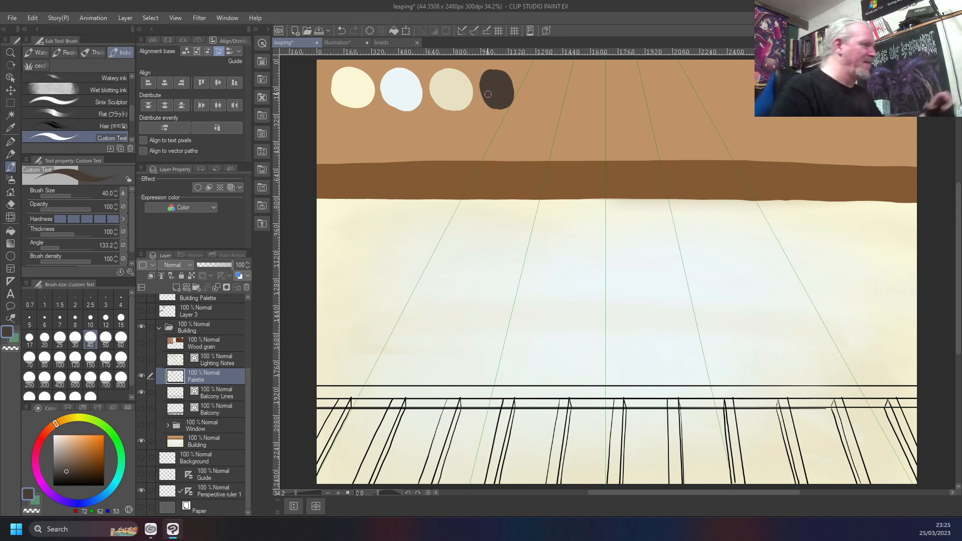
{"action": "mouse_move", "coordinate": [488, 94]}
{"action": "left_mouse_down"}
{"action": "mouse_move", "coordinate": [511, 88]}
{"action": "mouse_move", "coordinate": [505, 75]}
{"action": "mouse_move", "coordinate": [511, 84]}
{"action": "mouse_move", "coordinate": [484, 88]}
{"action": "left_mouse_up"}
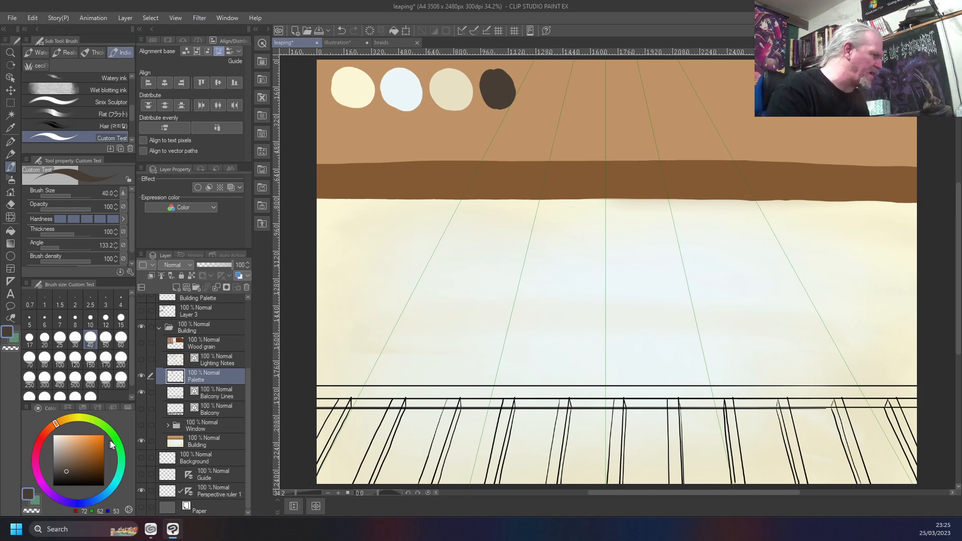
Create a raster layer named "Balcony Colour" directly beneath the Balcony Lines layer
{"action": "right_click", "coordinate": [216, 389]}
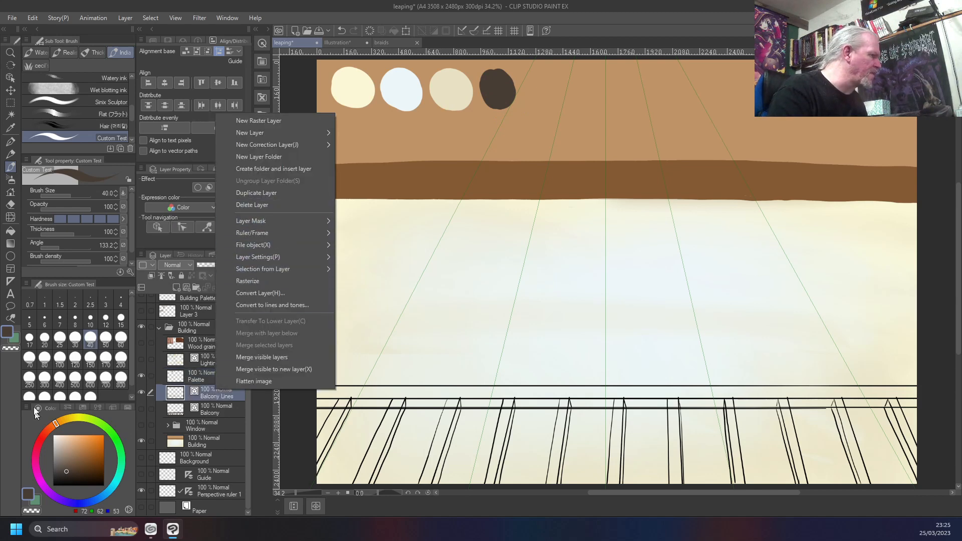
{"action": "left_click", "coordinate": [16, 366]}
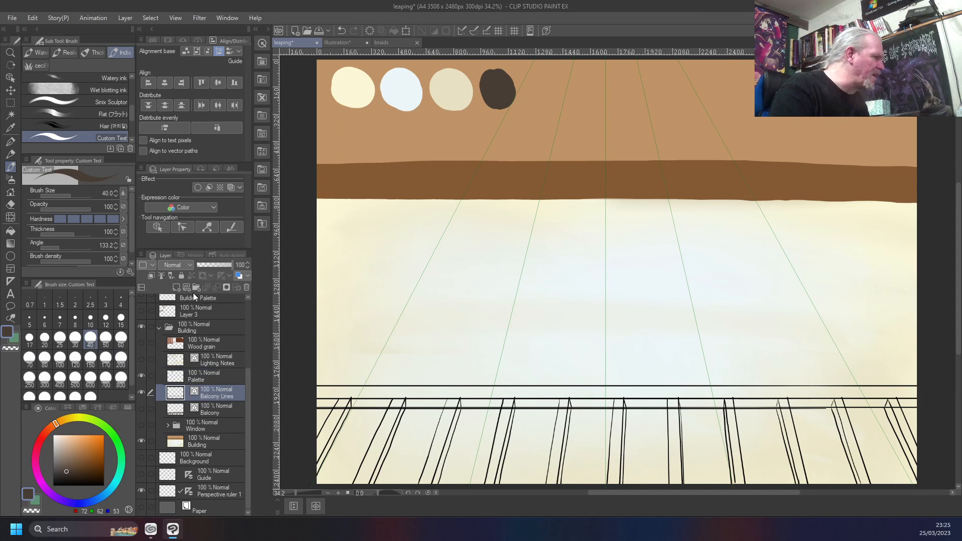
{"action": "left_click", "coordinate": [175, 287]}
{"action": "left_click_drag", "start_coordinate": [214, 397], "coordinate": [210, 414]}
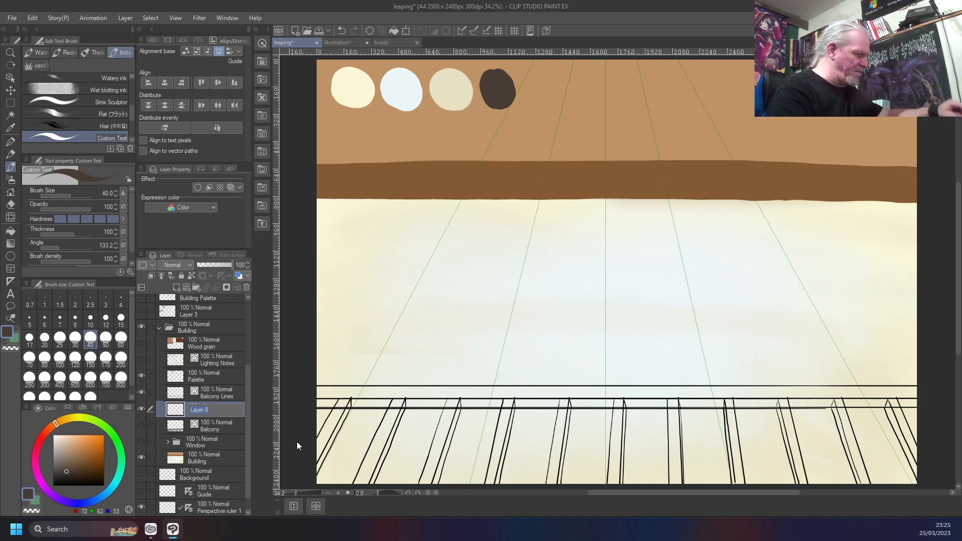
{"action": "type", "text": "Bal"}
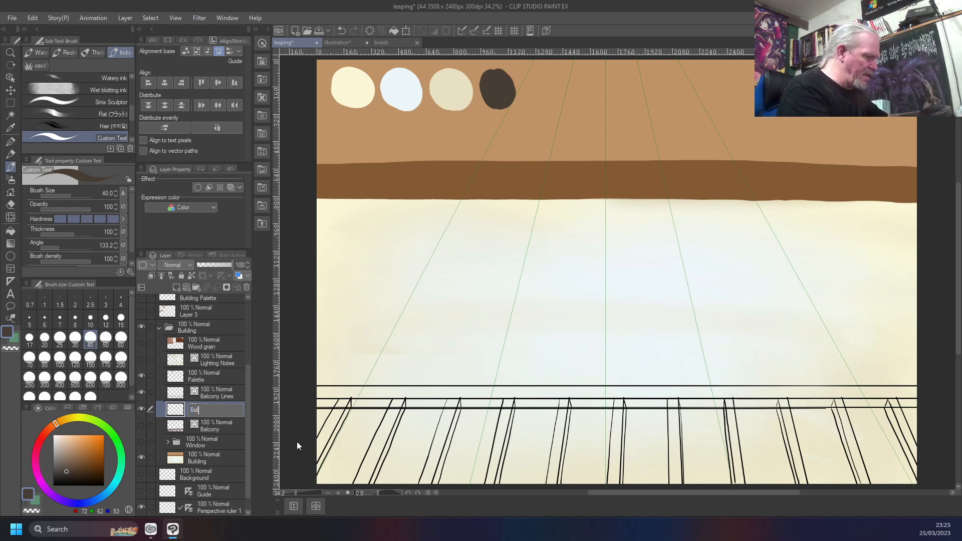
{"action": "type", "text": "cony Colour"}
{"action": "key", "text": "Return"}
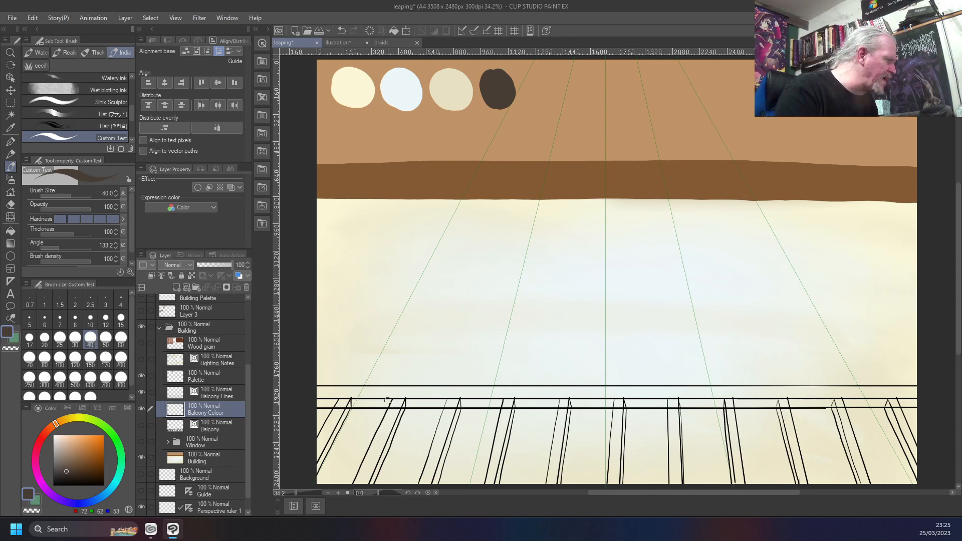
On the Balcony Lines layer, use the Vector eraser to remove the lower rail lines crossing the first two bars from the left
{"action": "scroll", "coordinate": [360, 413], "scroll_direction": "up", "scroll_amount": 4}
{"action": "scroll", "coordinate": [362, 414], "scroll_direction": "up", "scroll_amount": 4}
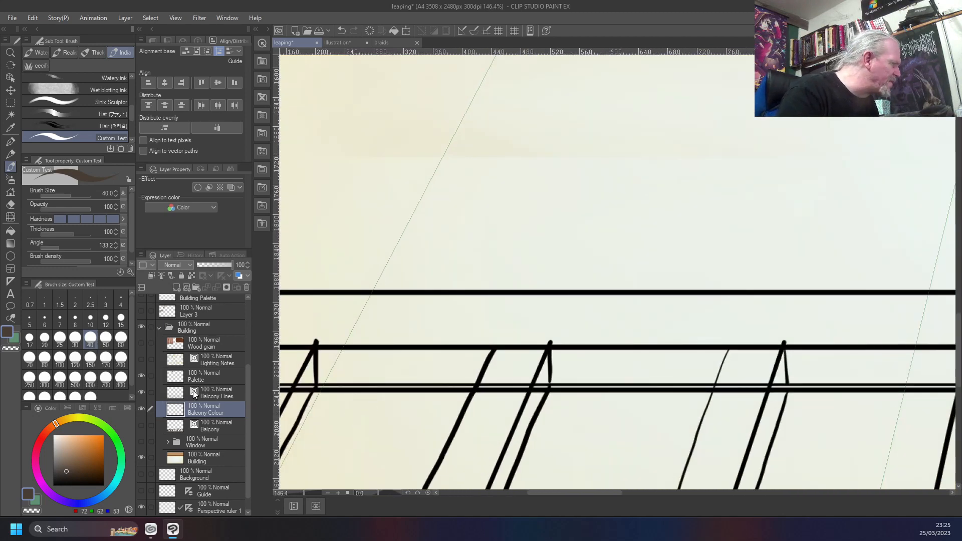
{"action": "left_click", "coordinate": [210, 394]}
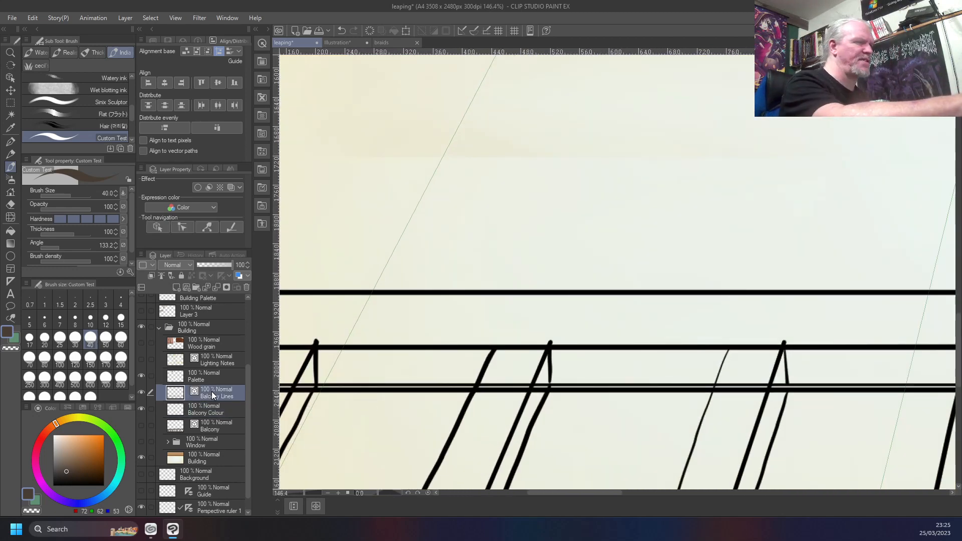
{"action": "key", "text": "j"}
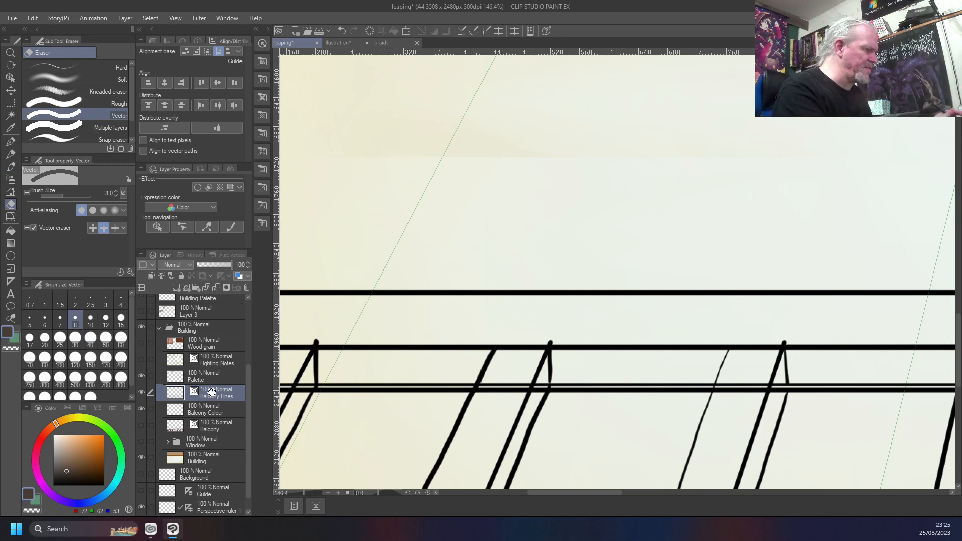
{"action": "left_click_drag", "start_coordinate": [395, 377], "coordinate": [653, 320]}
{"action": "left_click_drag", "start_coordinate": [535, 311], "coordinate": [503, 369]}
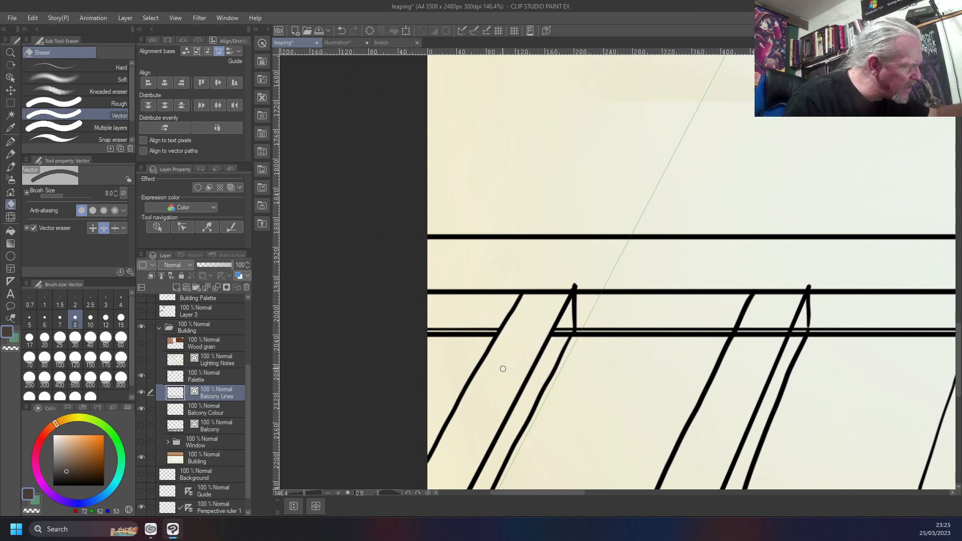
{"action": "left_click_drag", "start_coordinate": [565, 329], "coordinate": [550, 348]}
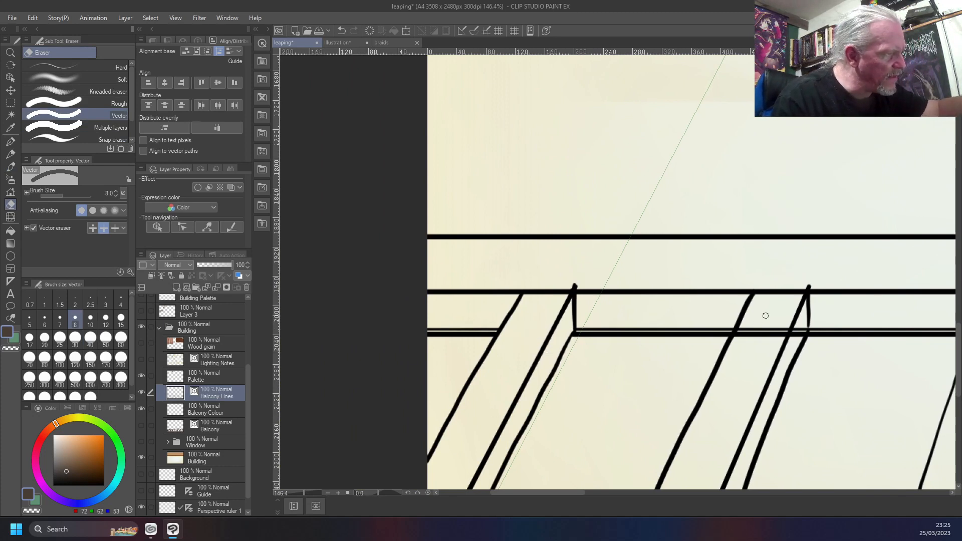
{"action": "left_click_drag", "start_coordinate": [765, 315], "coordinate": [745, 351]}
{"action": "left_click_drag", "start_coordinate": [799, 331], "coordinate": [789, 352]}
Erase the lower rail lines crossing the third bar, undoing and redoing the stroke that removes the short corner line
{"action": "left_click_drag", "start_coordinate": [868, 406], "coordinate": [425, 369]}
{"action": "left_click_drag", "start_coordinate": [564, 278], "coordinate": [557, 314]}
{"action": "left_click_drag", "start_coordinate": [600, 282], "coordinate": [581, 332]}
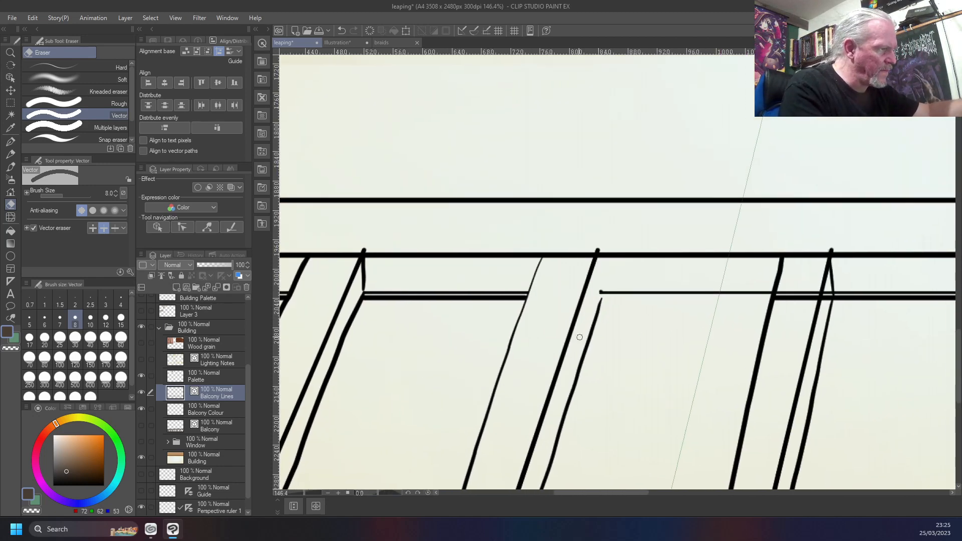
{"action": "key", "text": "ctrl+z"}
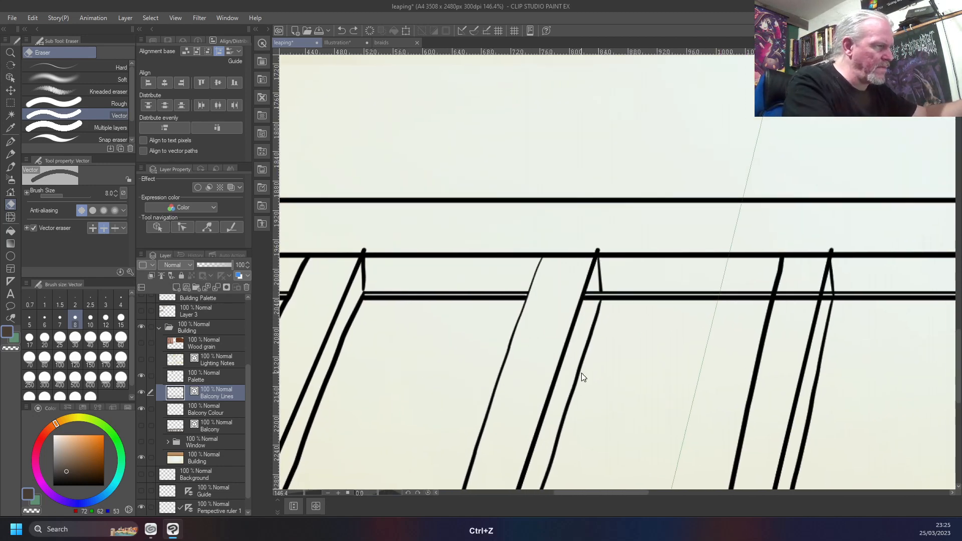
{"action": "left_click", "coordinate": [592, 294]}
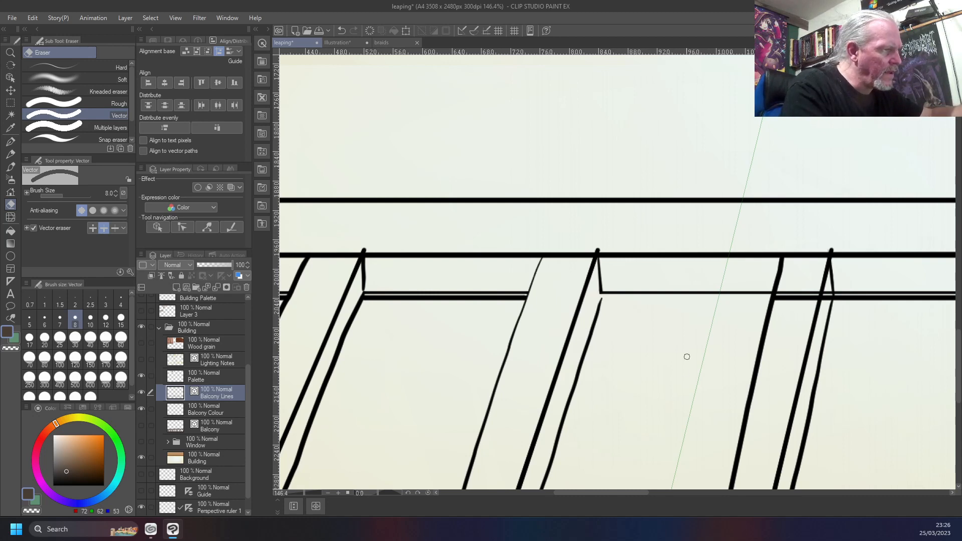
Erase the lower rail line segments that cross the fourth and fifth bars from the left
{"action": "left_click_drag", "start_coordinate": [696, 342], "coordinate": [488, 309]}
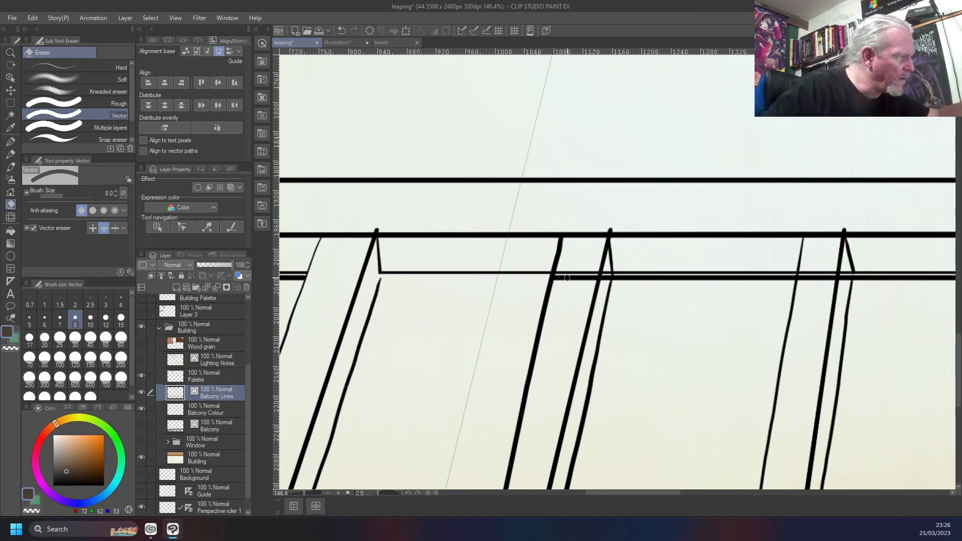
{"action": "mouse_move", "coordinate": [579, 261]}
{"action": "left_mouse_down"}
{"action": "mouse_move", "coordinate": [566, 296]}
{"action": "mouse_move", "coordinate": [573, 305]}
{"action": "mouse_move", "coordinate": [606, 272]}
{"action": "mouse_move", "coordinate": [599, 290]}
{"action": "left_mouse_up"}
{"action": "left_click_drag", "start_coordinate": [679, 369], "coordinate": [493, 337]}
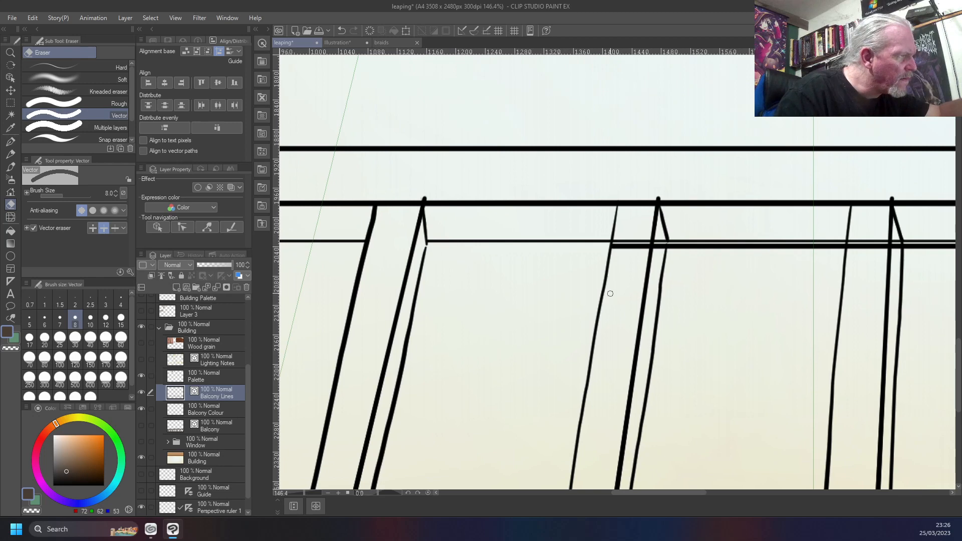
{"action": "left_click_drag", "start_coordinate": [634, 232], "coordinate": [623, 270]}
{"action": "left_click", "coordinate": [659, 243]}
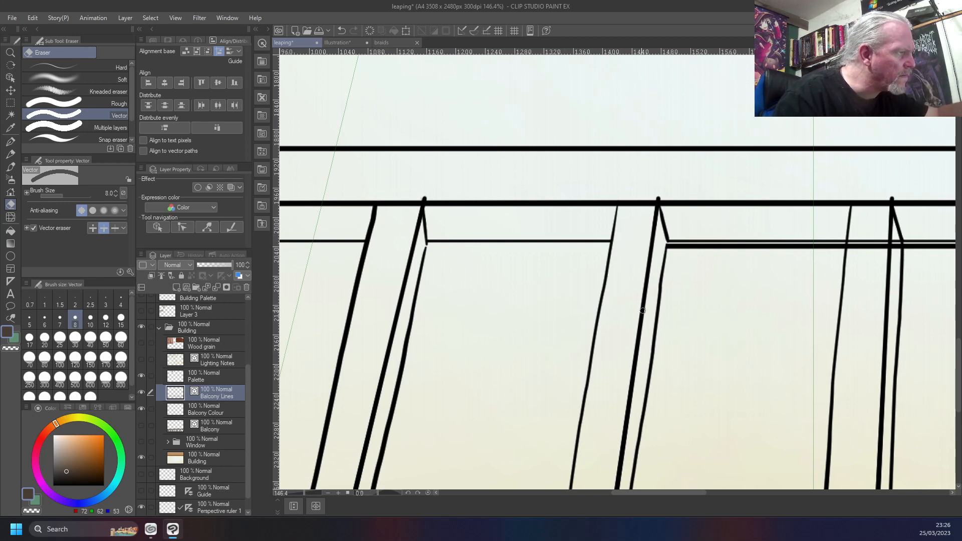
Erase the lower rail line segments that cross the sixth, seventh and eighth bars
{"action": "left_click_drag", "start_coordinate": [761, 340], "coordinate": [521, 328]}
{"action": "left_click_drag", "start_coordinate": [632, 221], "coordinate": [635, 248]}
{"action": "left_click", "coordinate": [657, 233]}
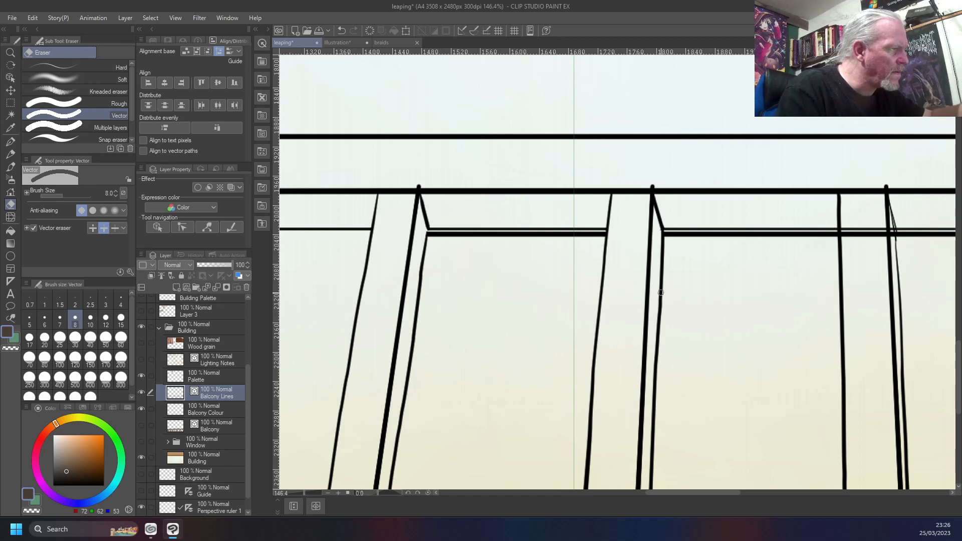
{"action": "left_click_drag", "start_coordinate": [660, 293], "coordinate": [423, 273]}
{"action": "left_click_drag", "start_coordinate": [624, 207], "coordinate": [632, 239]}
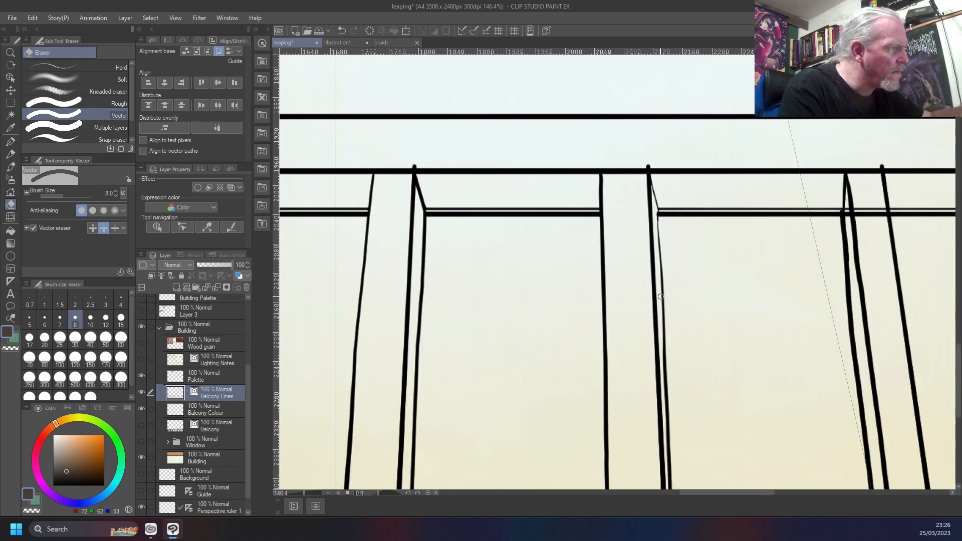
{"action": "left_click_drag", "start_coordinate": [796, 308], "coordinate": [598, 299]}
{"action": "left_click", "coordinate": [646, 203]}
{"action": "left_click", "coordinate": [666, 202]}
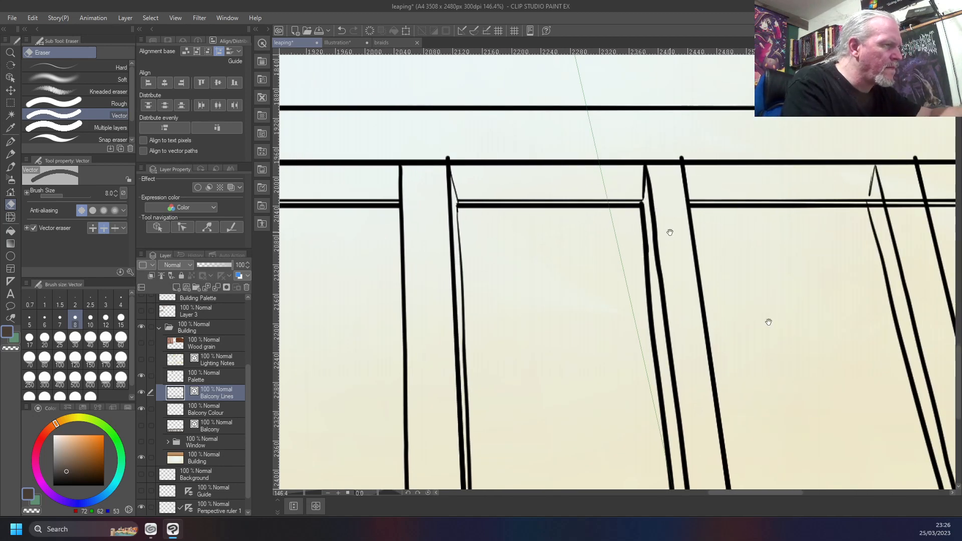
Erase the lower rail line segments that cross the ninth, tenth and eleventh bars
{"action": "left_click_drag", "start_coordinate": [815, 288], "coordinate": [506, 304]}
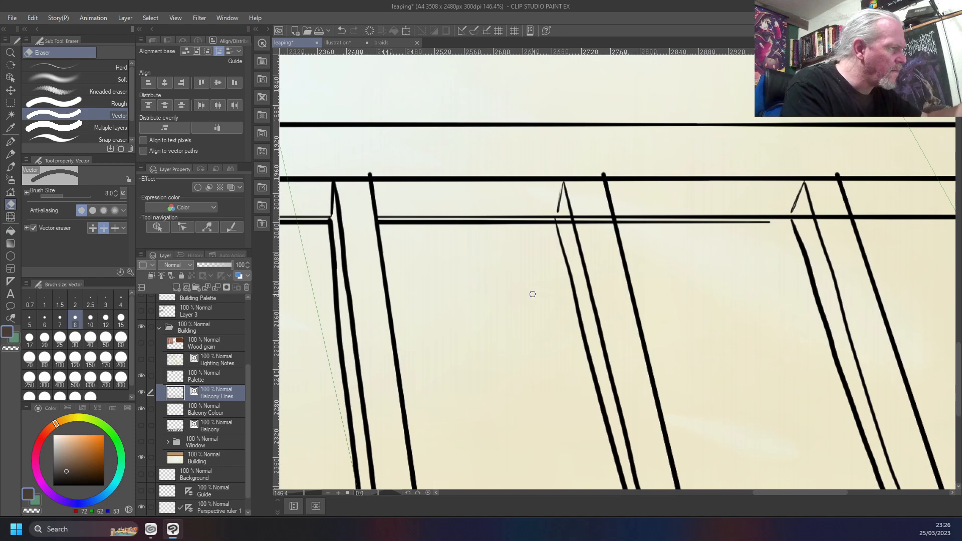
{"action": "left_click", "coordinate": [565, 217]}
{"action": "left_click", "coordinate": [589, 215]}
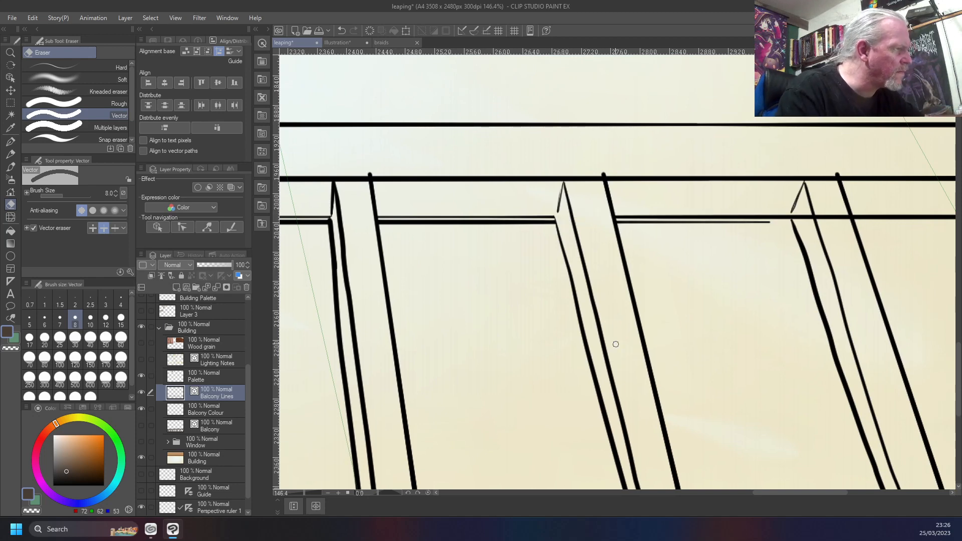
{"action": "mouse_move", "coordinate": [763, 329]}
{"action": "left_mouse_down"}
{"action": "mouse_move", "coordinate": [592, 309]}
{"action": "mouse_move", "coordinate": [545, 315]}
{"action": "left_mouse_up"}
{"action": "left_click_drag", "start_coordinate": [608, 192], "coordinate": [584, 209]}
{"action": "left_click", "coordinate": [590, 204]}
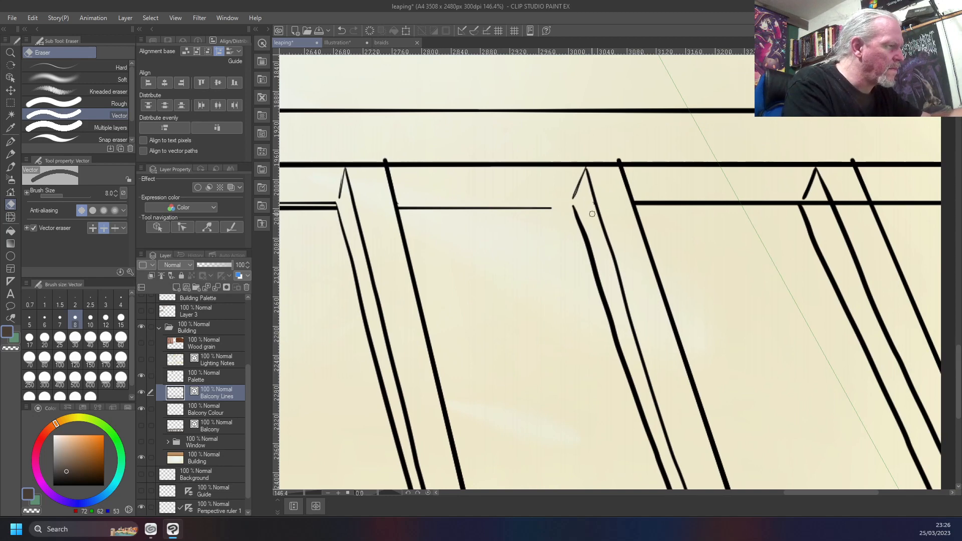
{"action": "left_click_drag", "start_coordinate": [789, 338], "coordinate": [560, 318]}
{"action": "left_click", "coordinate": [589, 180]}
{"action": "left_click", "coordinate": [622, 181]}
Erase the redundant thin upper line of the doubled lower rail in the gaps between the fifth and ninth bars
{"action": "left_click_drag", "start_coordinate": [654, 262], "coordinate": [890, 314]}
{"action": "left_click_drag", "start_coordinate": [503, 297], "coordinate": [769, 277]}
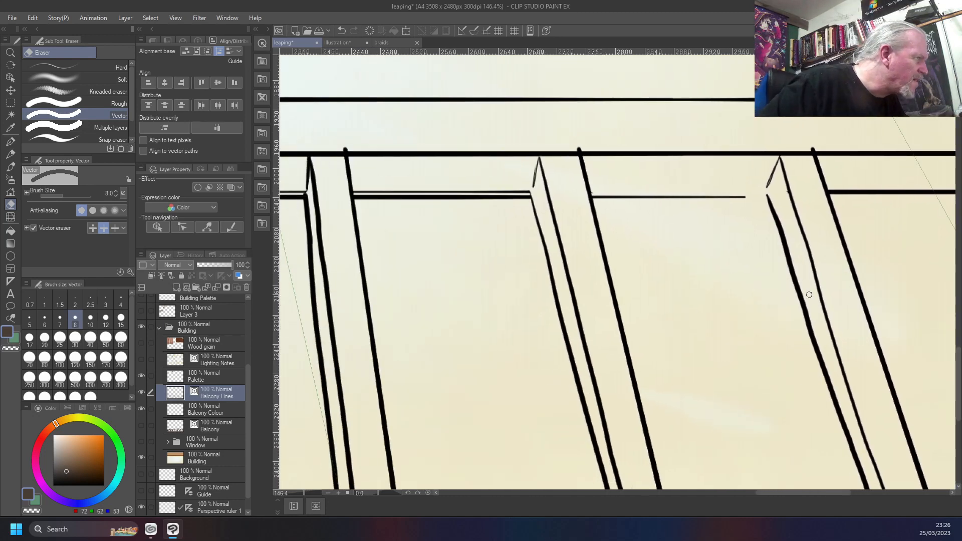
{"action": "left_click", "coordinate": [522, 189]}
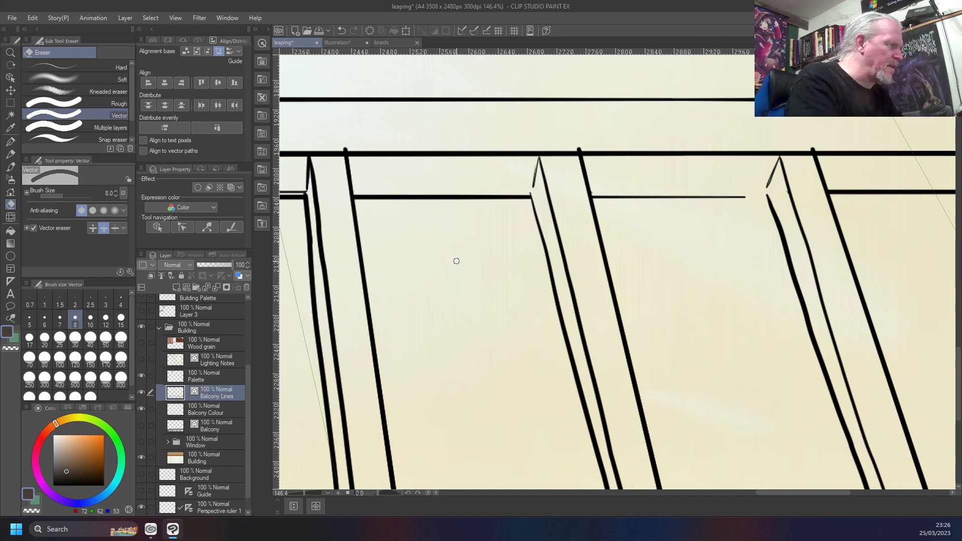
{"action": "mouse_move", "coordinate": [419, 287]}
{"action": "left_mouse_down"}
{"action": "mouse_move", "coordinate": [785, 276]}
{"action": "mouse_move", "coordinate": [865, 284]}
{"action": "left_mouse_up"}
{"action": "left_click", "coordinate": [553, 192]}
{"action": "left_click", "coordinate": [476, 191]}
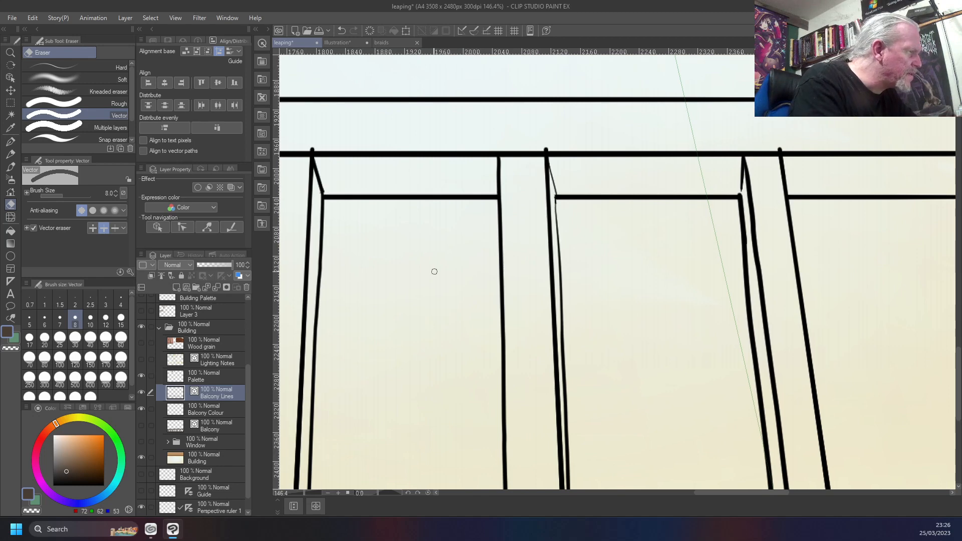
{"action": "mouse_move", "coordinate": [375, 273]}
{"action": "left_mouse_down"}
{"action": "mouse_move", "coordinate": [589, 270]}
{"action": "mouse_move", "coordinate": [732, 283]}
{"action": "left_mouse_up"}
{"action": "left_click", "coordinate": [502, 193]}
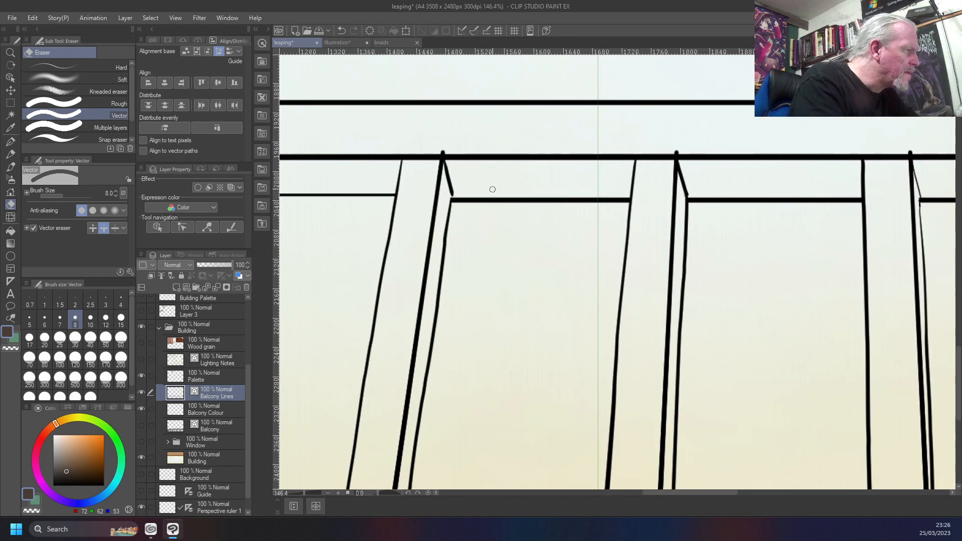
{"action": "mouse_move", "coordinate": [355, 279]}
{"action": "left_mouse_down"}
{"action": "mouse_move", "coordinate": [651, 275]}
{"action": "mouse_move", "coordinate": [352, 307]}
{"action": "left_mouse_up"}
With the Custom Test brush at size 6 in black, extend the broken lower rail line to meet the tenth bar
{"action": "left_click_drag", "start_coordinate": [744, 335], "coordinate": [378, 339]}
{"action": "mouse_move", "coordinate": [788, 339]}
{"action": "left_mouse_down"}
{"action": "mouse_move", "coordinate": [675, 324]}
{"action": "mouse_move", "coordinate": [371, 340]}
{"action": "mouse_move", "coordinate": [493, 305]}
{"action": "mouse_move", "coordinate": [486, 301]}
{"action": "left_mouse_up"}
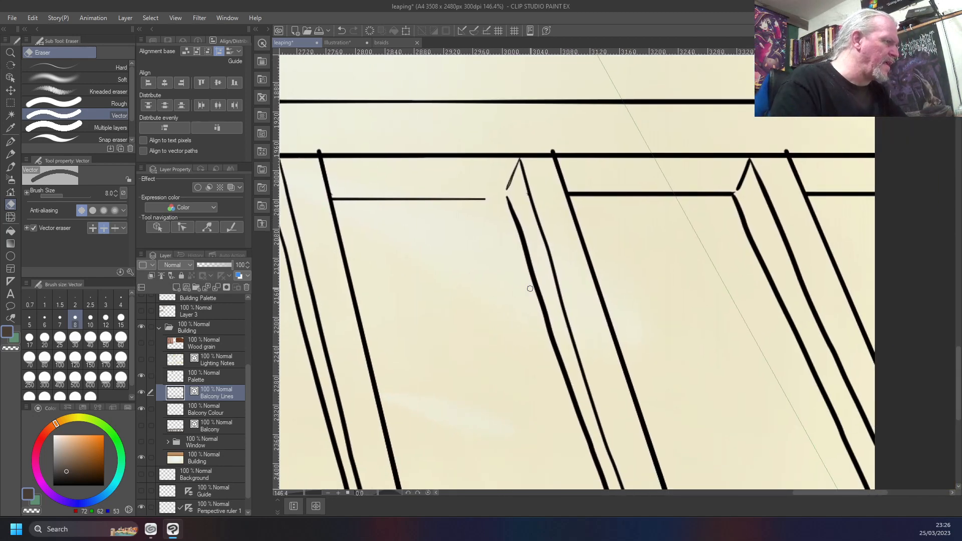
{"action": "key", "text": "b"}
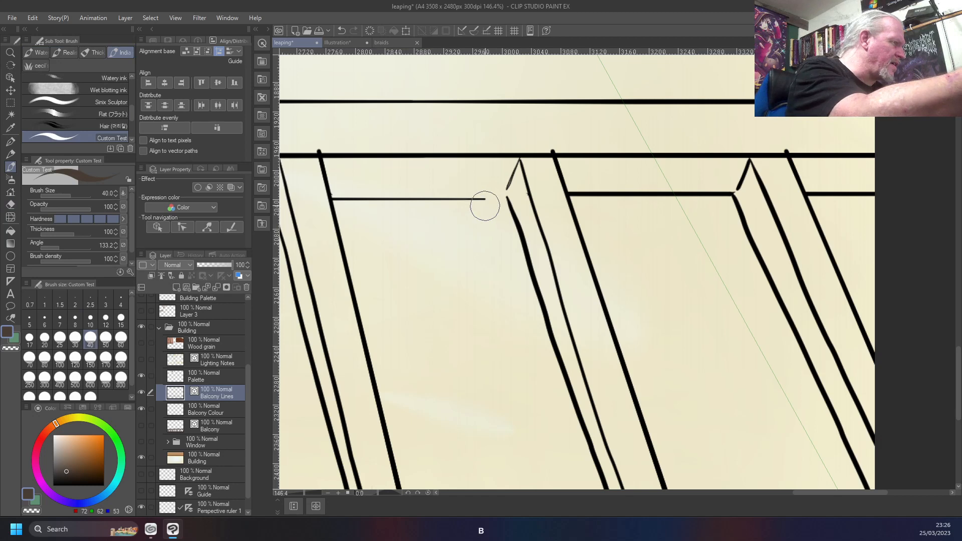
{"action": "key", "text": "bracketleft"}
{"action": "key", "text": "bracketleft"}
{"action": "key", "text": "bracketleft"}
{"action": "key", "text": "bracketleft"}
{"action": "key", "text": "bracketleft"}
{"action": "key", "text": "bracketleft"}
{"action": "key", "text": "bracketleft"}
{"action": "key", "text": "bracketleft"}
{"action": "key", "text": "bracketleft"}
{"action": "key", "text": "bracketleft"}
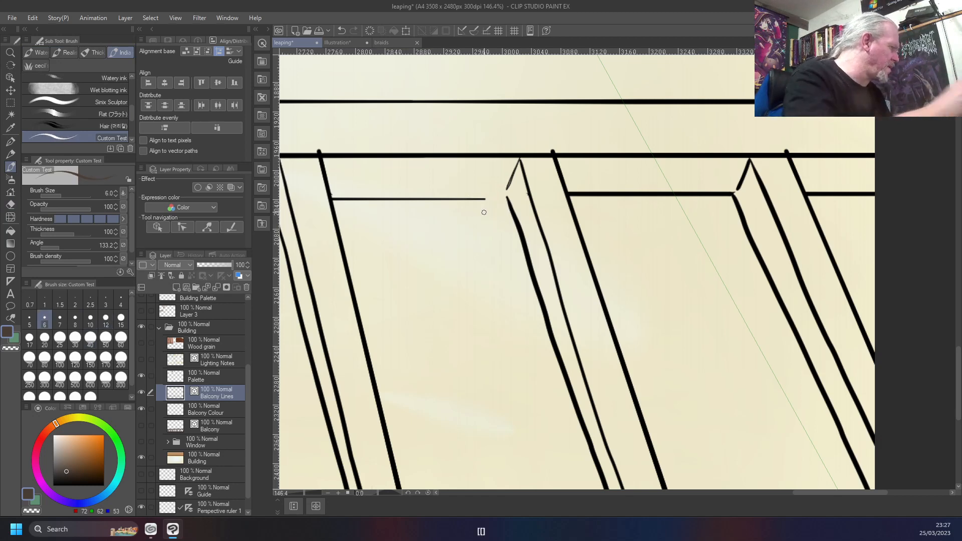
{"action": "left_click_drag", "start_coordinate": [54, 474], "coordinate": [15, 497]}
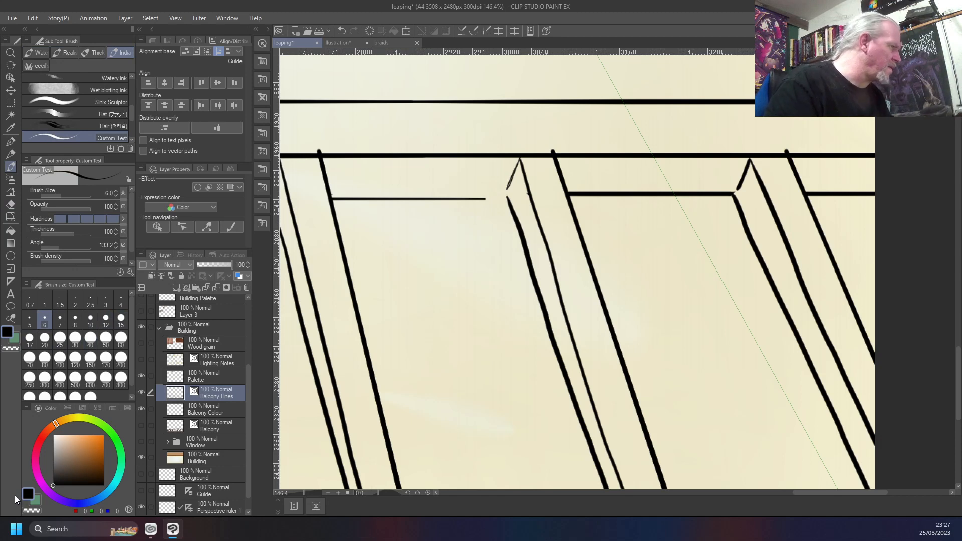
{"action": "left_click_drag", "start_coordinate": [502, 199], "coordinate": [467, 199]}
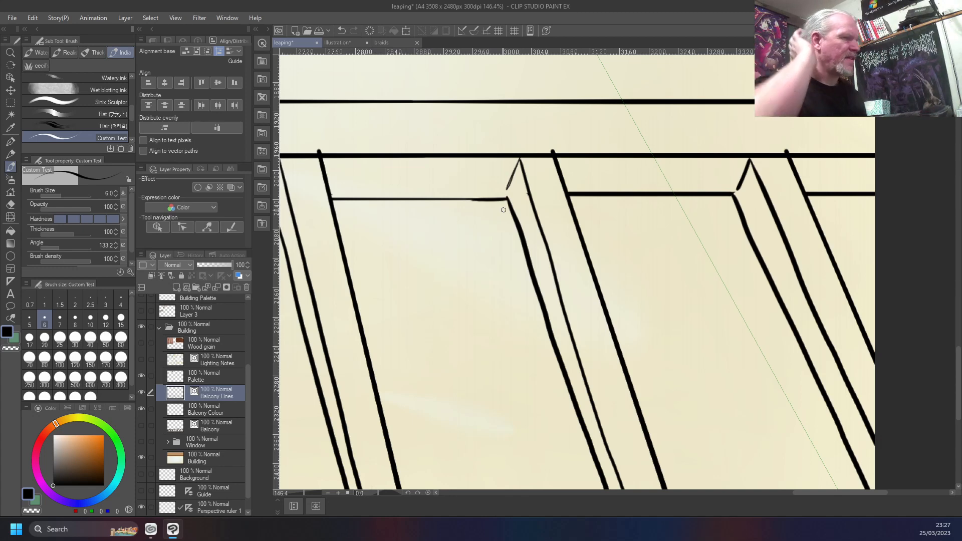
{"action": "scroll", "coordinate": [503, 210], "scroll_direction": "down", "scroll_amount": 5}
{"action": "scroll", "coordinate": [503, 210], "scroll_direction": "up", "scroll_amount": 2}
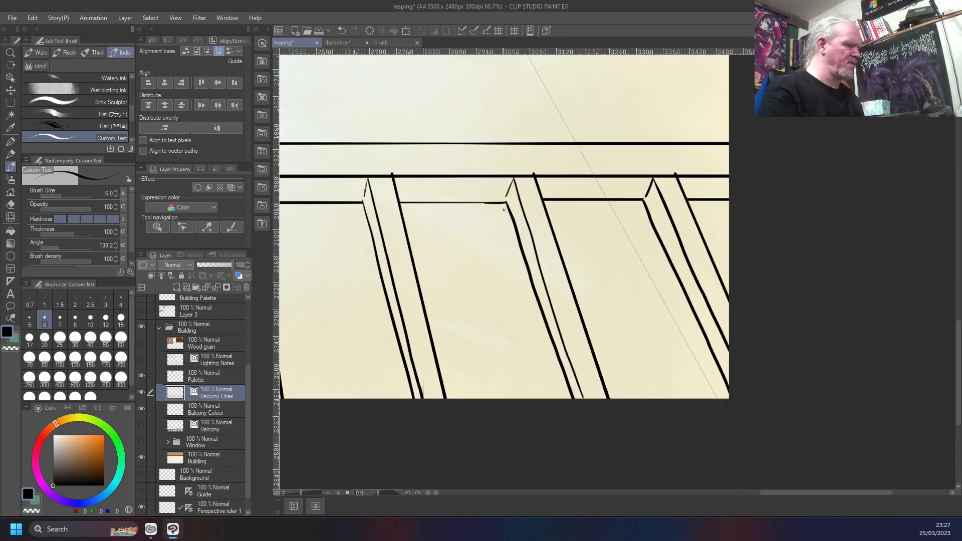
{"action": "scroll", "coordinate": [504, 210], "scroll_direction": "down", "scroll_amount": 4}
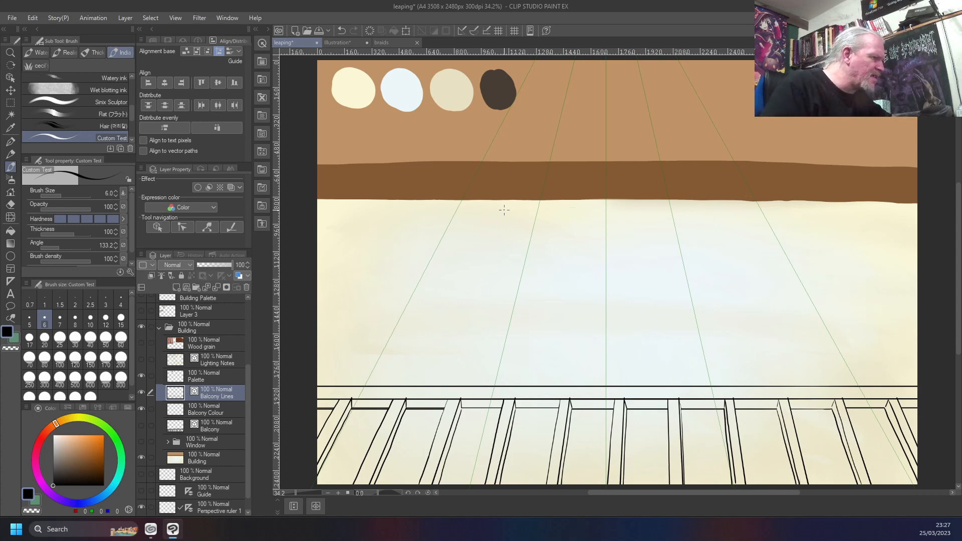
{"action": "scroll", "coordinate": [440, 175], "scroll_direction": "down", "scroll_amount": 1}
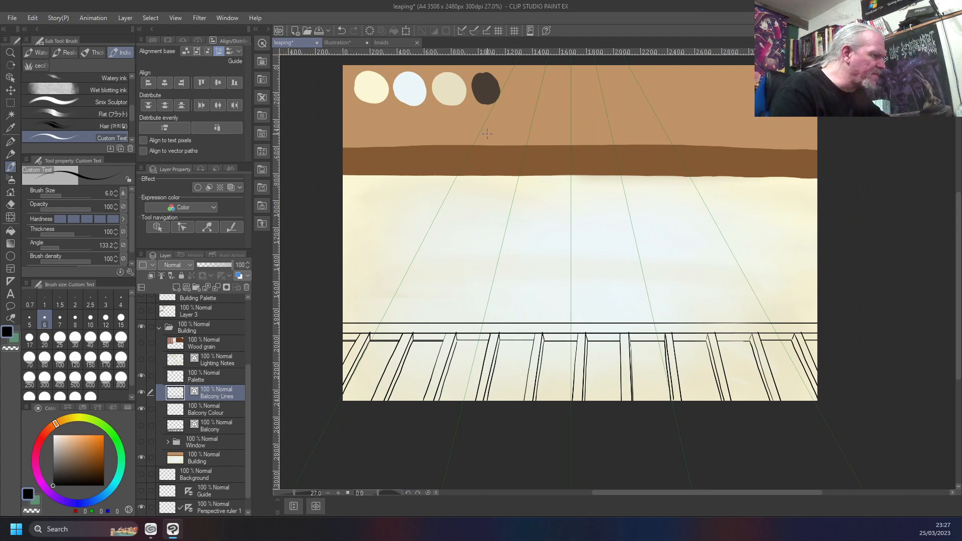
{"action": "left_click_drag", "start_coordinate": [450, 352], "coordinate": [583, 290]}
{"action": "scroll", "coordinate": [583, 290], "scroll_direction": "up", "scroll_amount": 1}
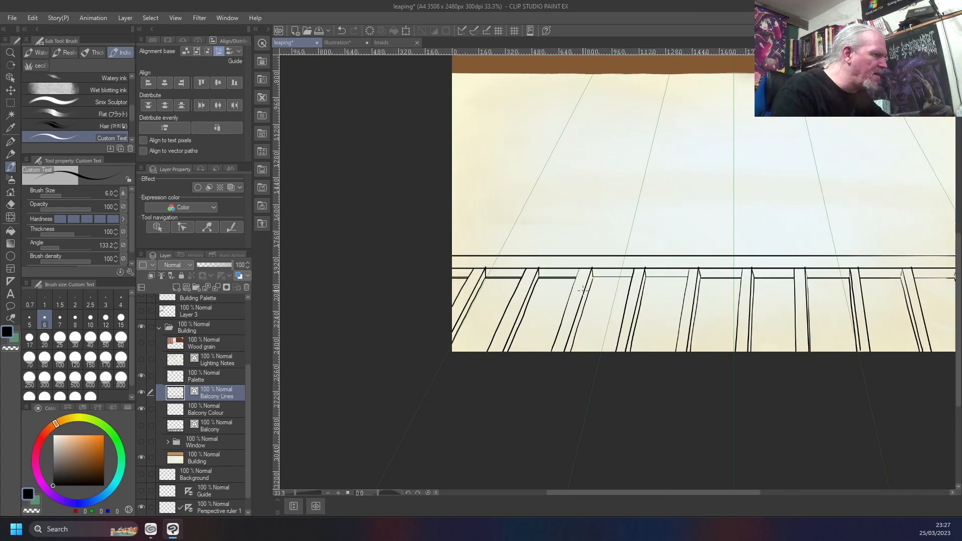
Redraw the vector line width at size 10 along the thick lower rail lines in the second and third gaps
{"action": "scroll", "coordinate": [582, 290], "scroll_direction": "up", "scroll_amount": 5}
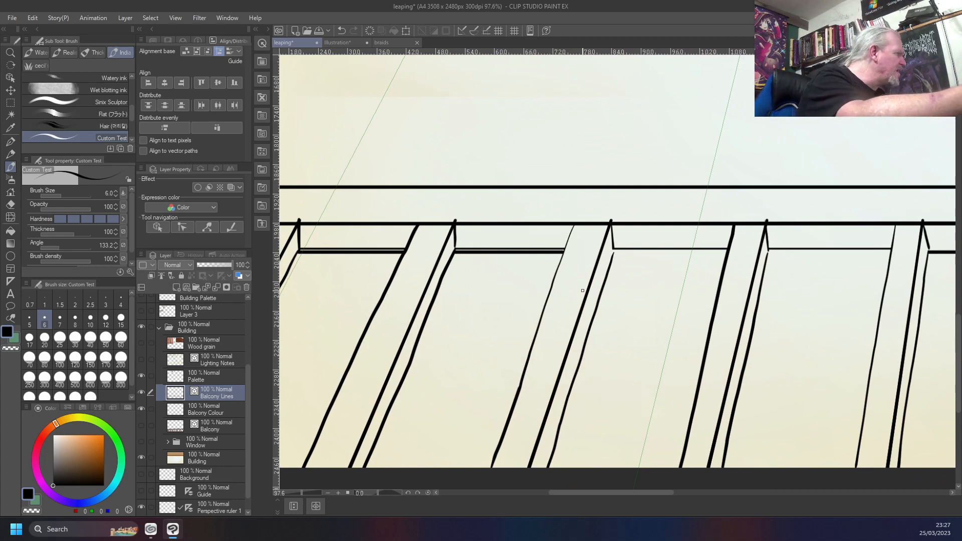
{"action": "key", "text": "j"}
{"action": "key", "text": "y"}
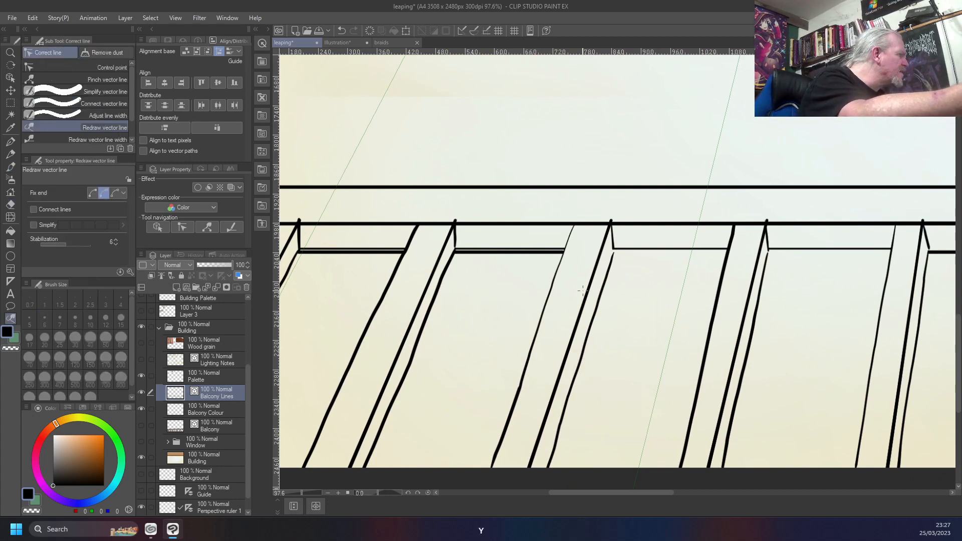
{"action": "left_click", "coordinate": [76, 140]}
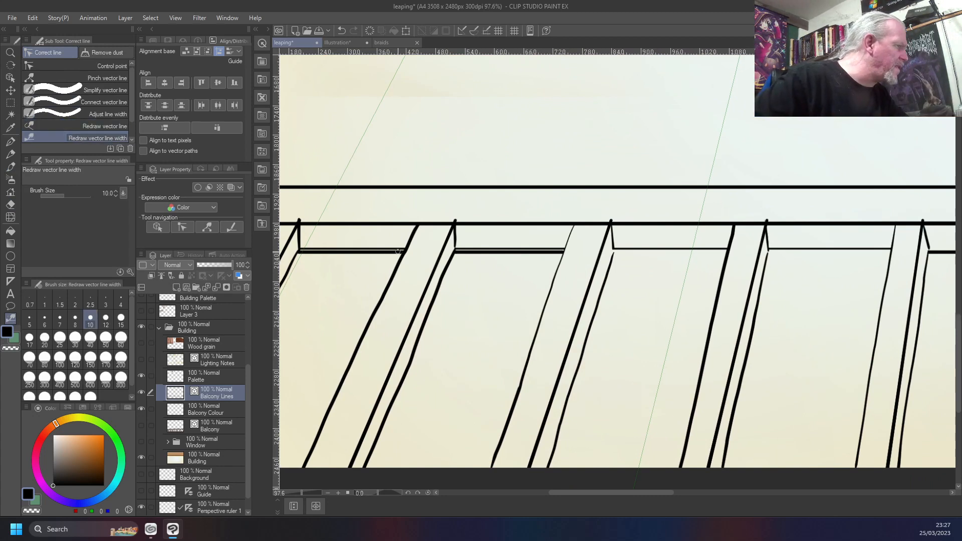
{"action": "left_click_drag", "start_coordinate": [398, 252], "coordinate": [292, 253]}
{"action": "left_click_drag", "start_coordinate": [552, 252], "coordinate": [443, 255]}
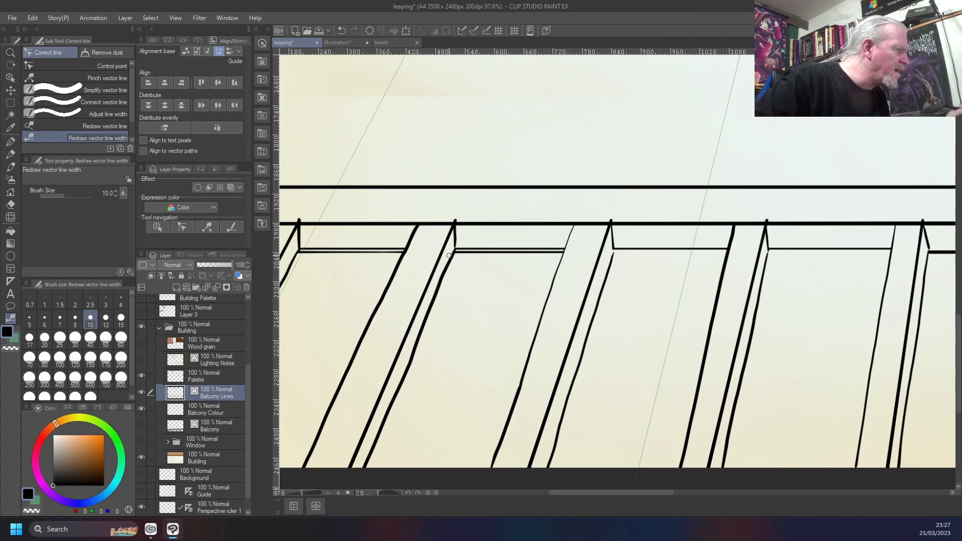
{"action": "scroll", "coordinate": [449, 256], "scroll_direction": "up", "scroll_amount": 4}
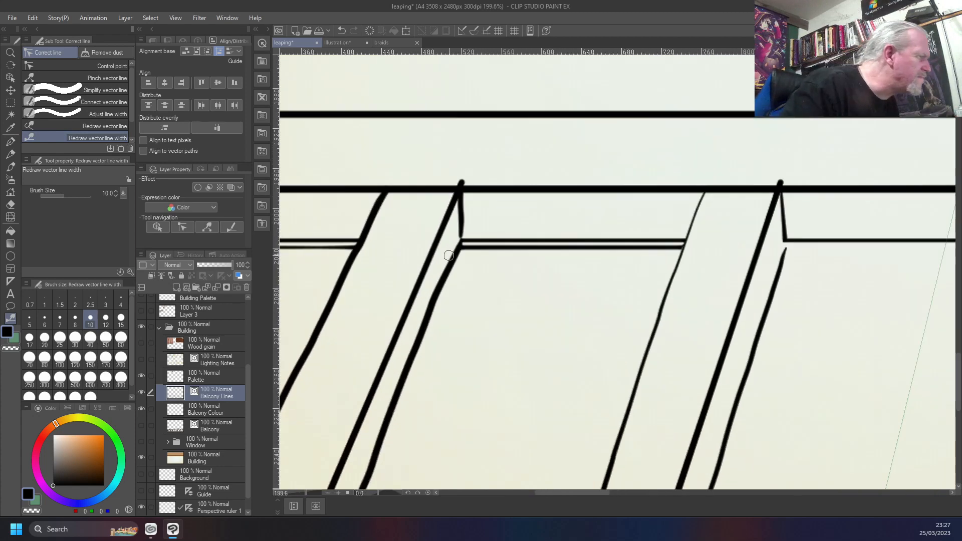
{"action": "scroll", "coordinate": [449, 256], "scroll_direction": "down", "scroll_amount": 3}
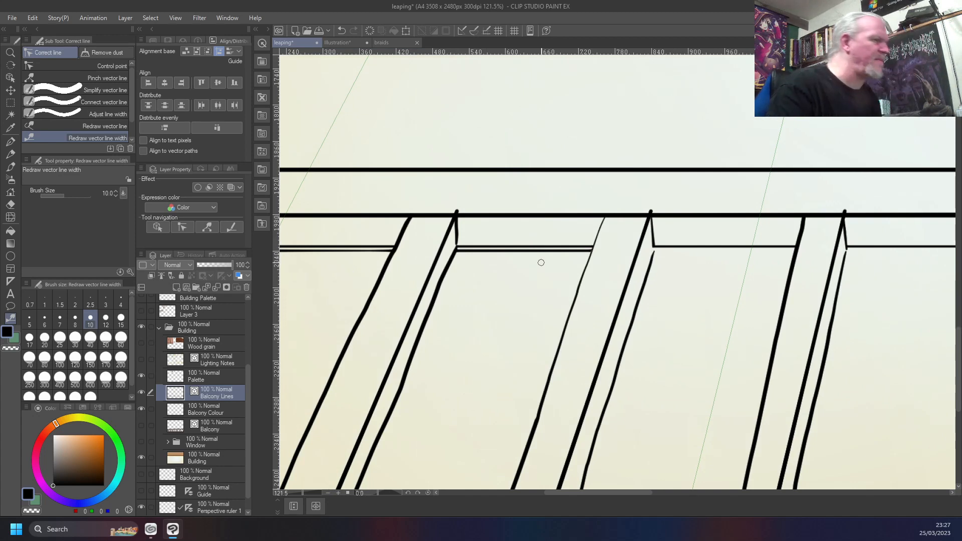
Erase the redundant lower line of the doubled lower rail in the first three gaps with the Vector eraser
{"action": "key", "text": "j"}
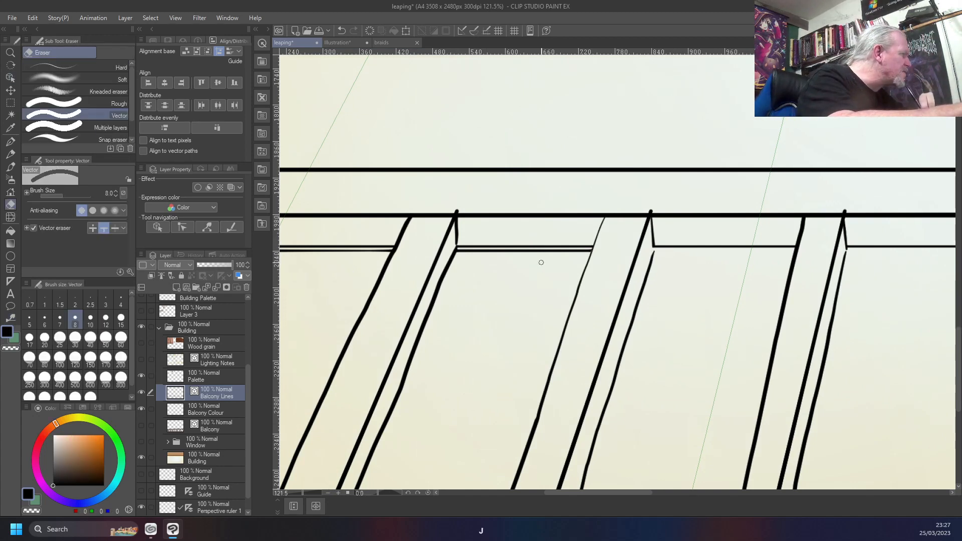
{"action": "key", "text": "j"}
{"action": "key", "text": "j"}
{"action": "key", "text": "j"}
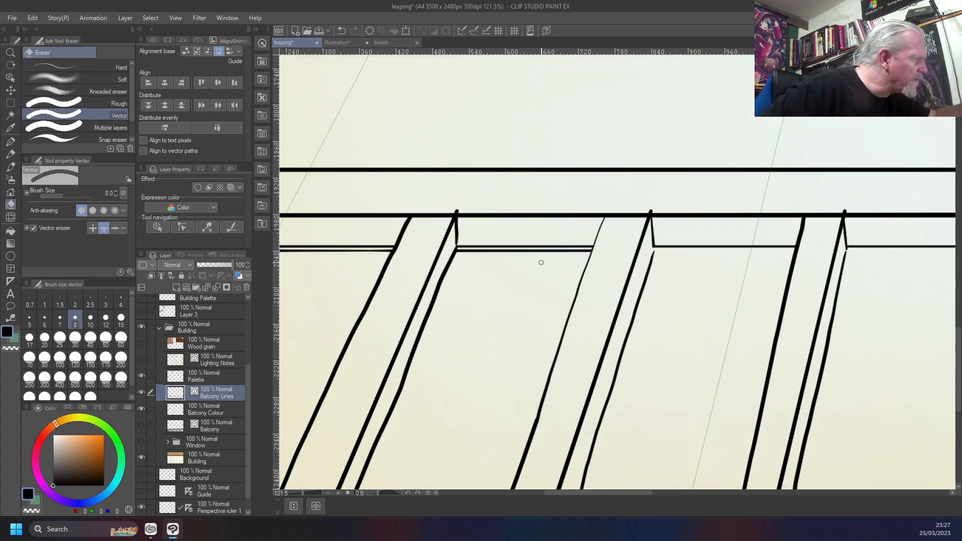
{"action": "left_click", "coordinate": [462, 251]}
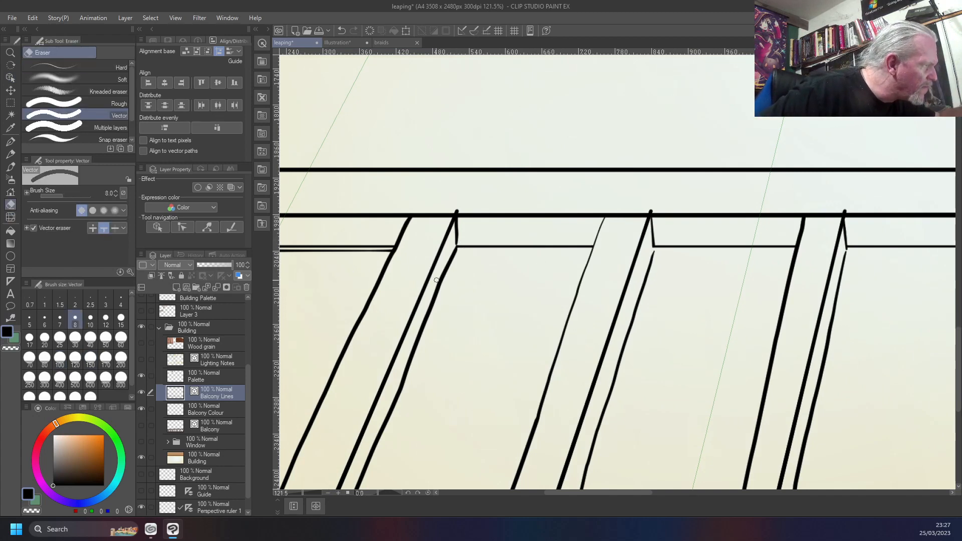
{"action": "left_click", "coordinate": [359, 251]}
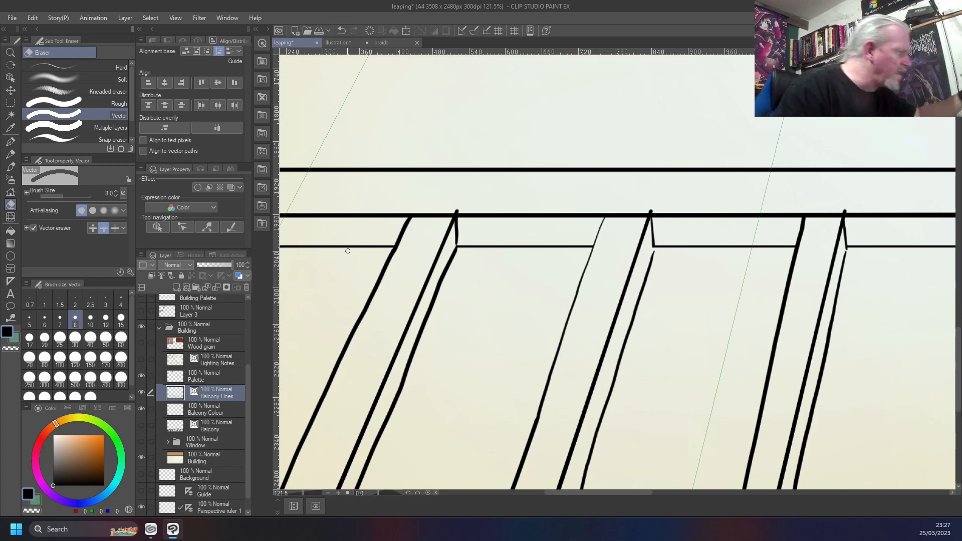
{"action": "left_click_drag", "start_coordinate": [449, 392], "coordinate": [771, 392]}
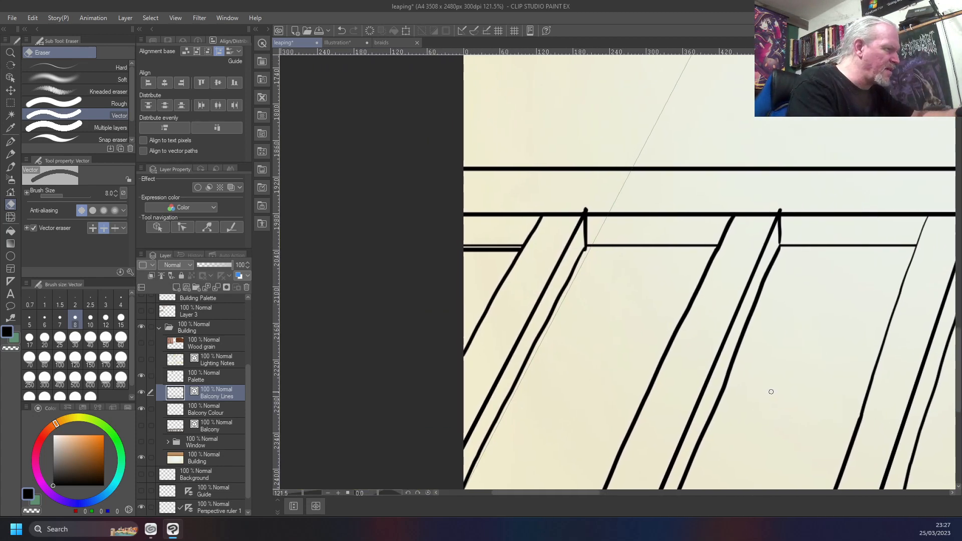
{"action": "left_click", "coordinate": [495, 252]}
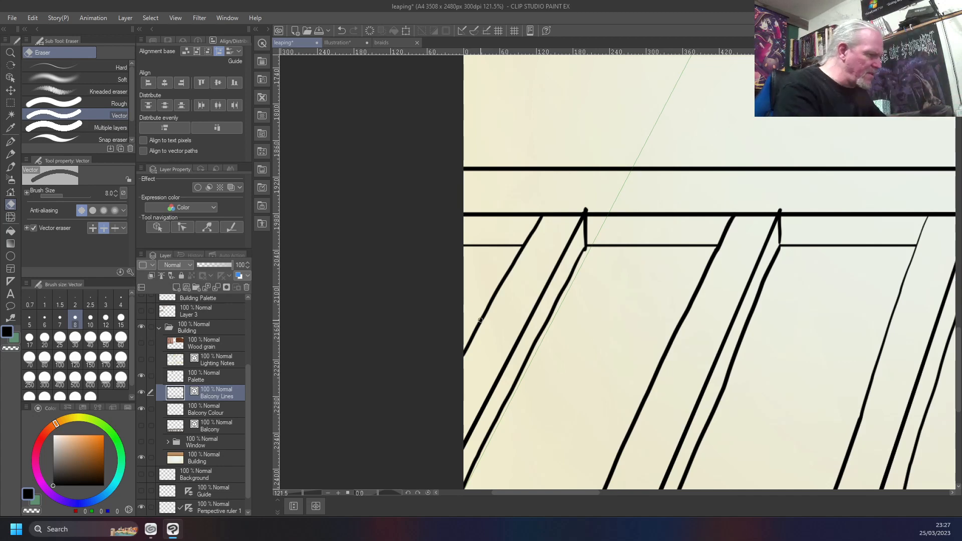
Check the whole balcony railing line work for remaining stray or doubled lines
{"action": "key", "text": "ctrl+0"}
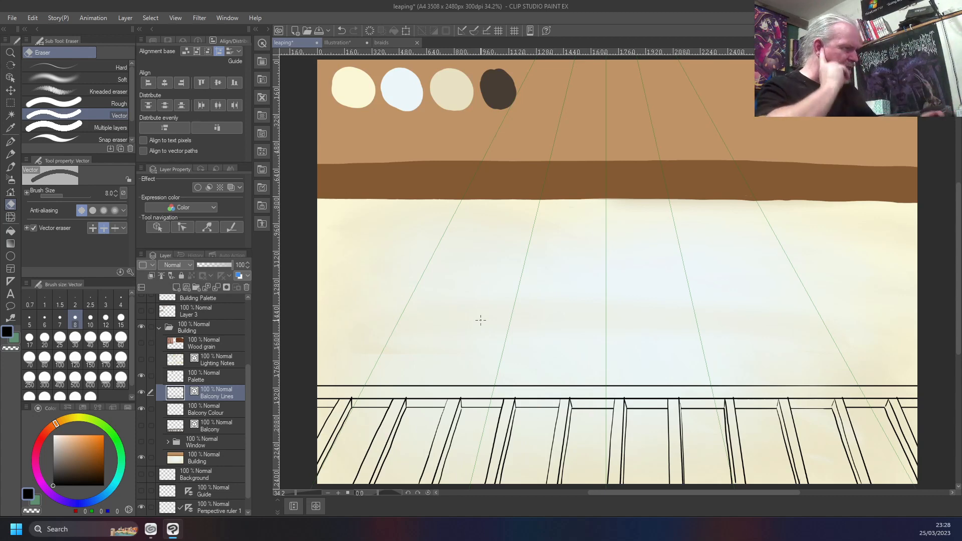
{"action": "scroll", "coordinate": [572, 465], "scroll_direction": "up", "scroll_amount": 6}
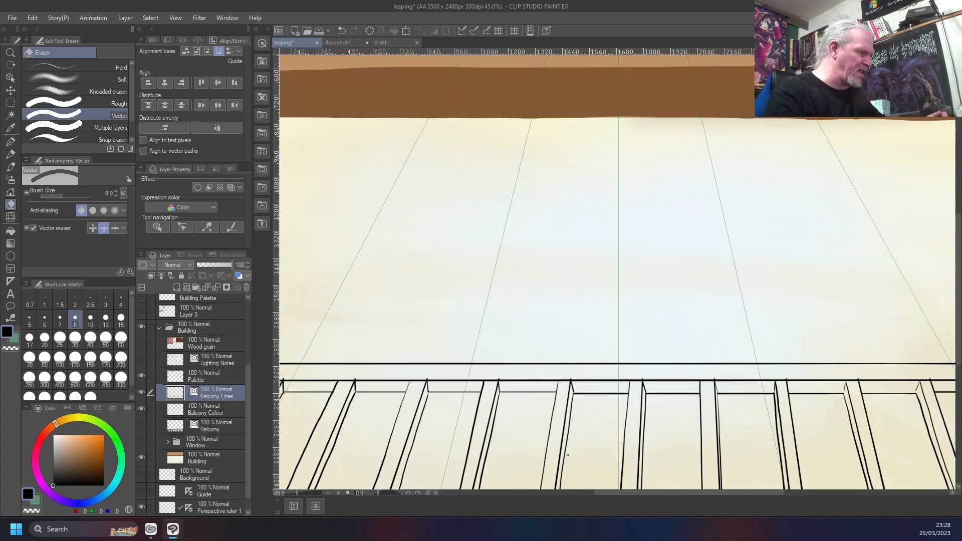
{"action": "scroll", "coordinate": [568, 455], "scroll_direction": "down", "scroll_amount": 8}
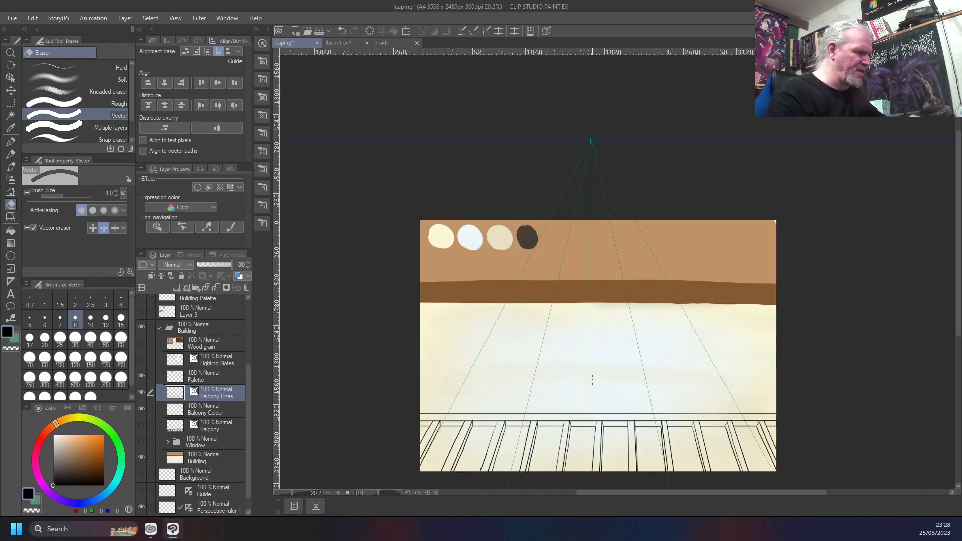
{"action": "scroll", "coordinate": [592, 379], "scroll_direction": "up", "scroll_amount": 2}
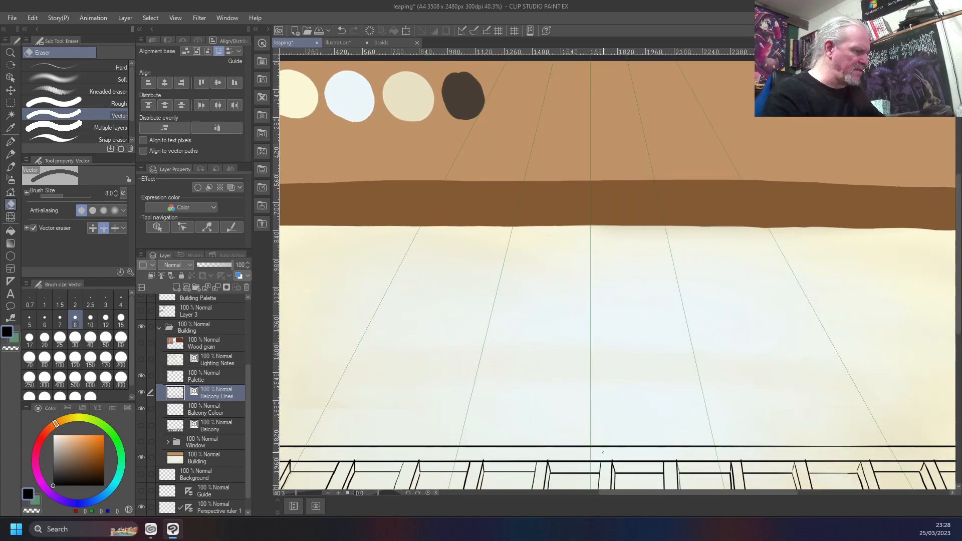
{"action": "left_click_drag", "start_coordinate": [602, 464], "coordinate": [554, 286]}
{"action": "left_click_drag", "start_coordinate": [434, 357], "coordinate": [563, 393]}
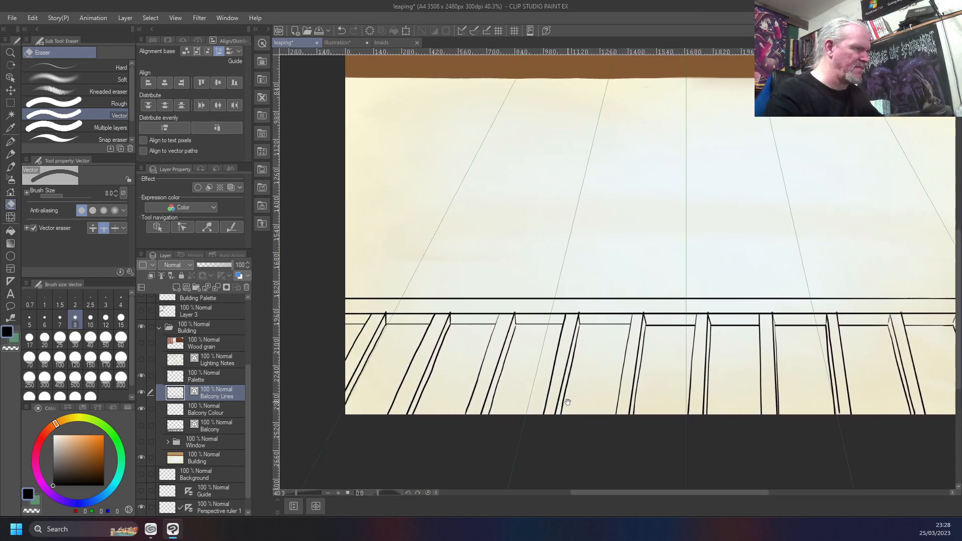
{"action": "scroll", "coordinate": [518, 401], "scroll_direction": "down", "scroll_amount": 1}
{"action": "left_click_drag", "start_coordinate": [651, 386], "coordinate": [626, 390]}
{"action": "scroll", "coordinate": [625, 391], "scroll_direction": "up", "scroll_amount": 2}
{"action": "scroll", "coordinate": [623, 393], "scroll_direction": "down", "scroll_amount": 2}
{"action": "scroll", "coordinate": [619, 389], "scroll_direction": "up", "scroll_amount": 1}
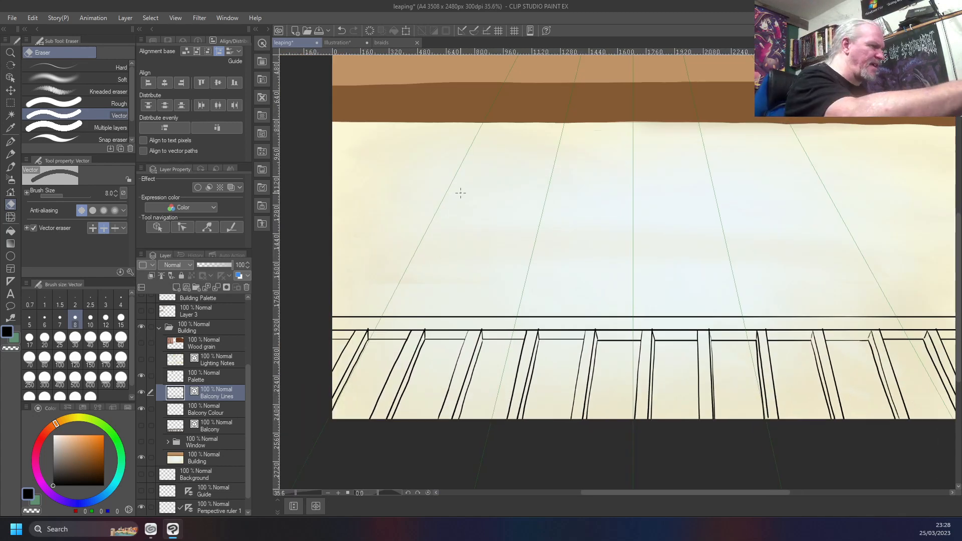
Activate the Fill tool with Refer other layers and make the Balcony Colour layer current
{"action": "key", "text": "b"}
{"action": "key", "text": "g"}
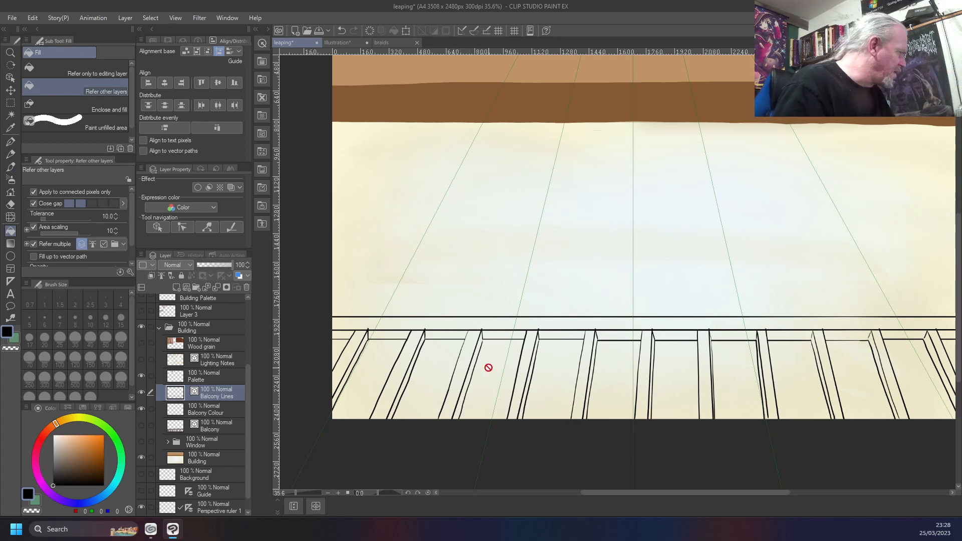
{"action": "left_click", "coordinate": [208, 410]}
Fill the top rail and the four rightmost visible lower rail sections with black on the Balcony Colour layer
{"action": "left_click", "coordinate": [505, 321]}
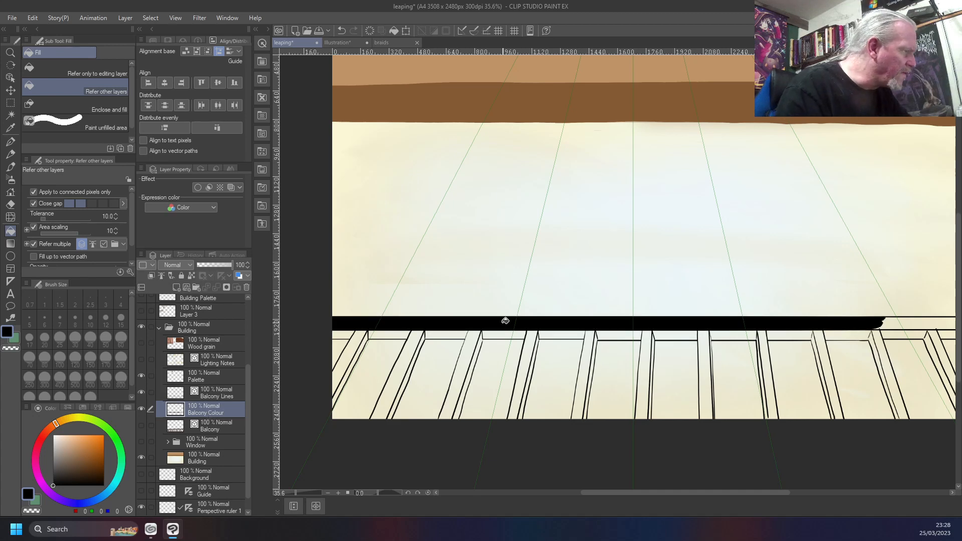
{"action": "left_click", "coordinate": [890, 323]}
{"action": "left_click", "coordinate": [893, 337]}
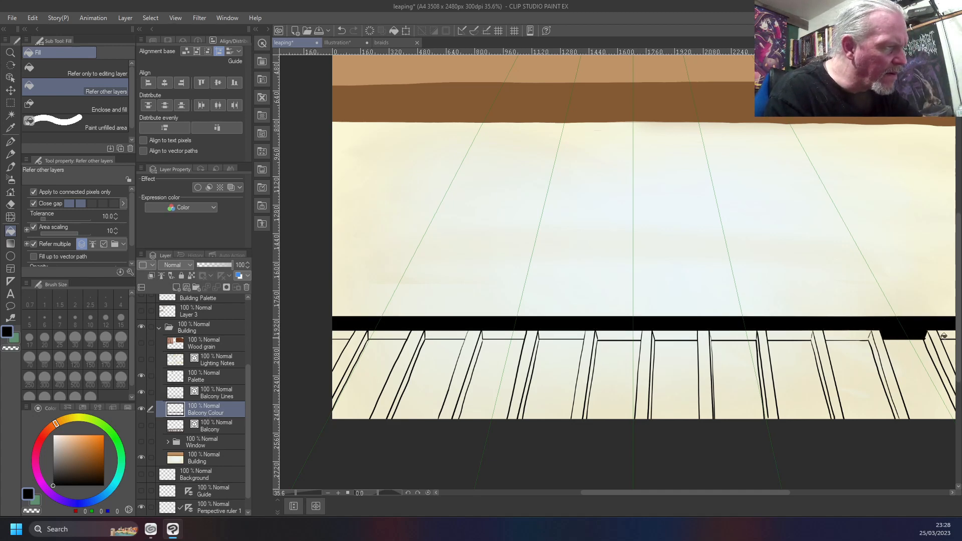
{"action": "left_click", "coordinate": [859, 332]}
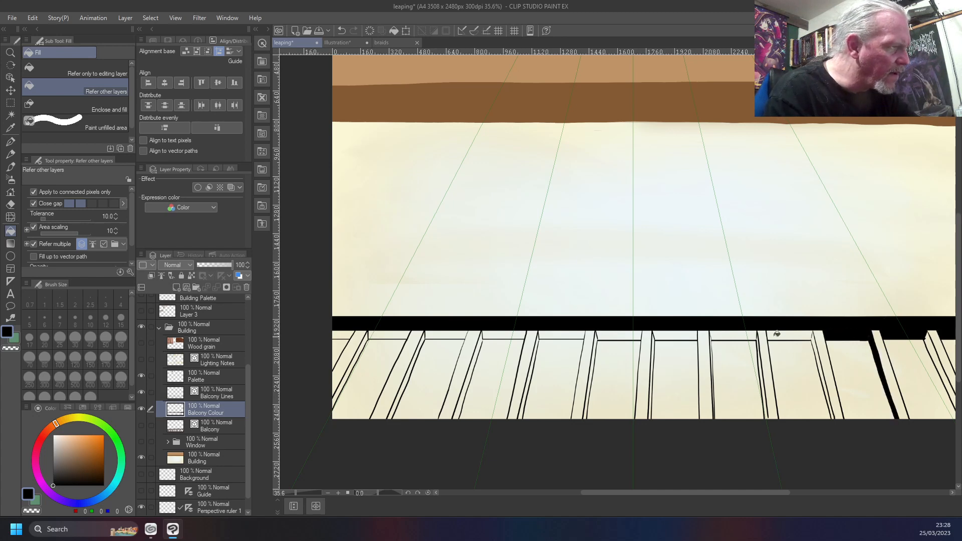
{"action": "left_click", "coordinate": [797, 332]}
{"action": "left_click", "coordinate": [723, 335]}
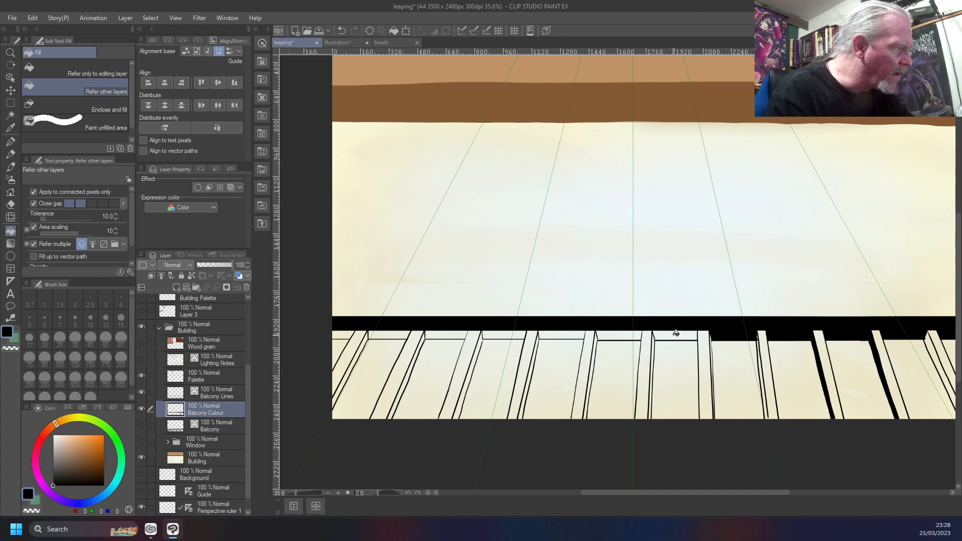
Fill the remaining lower rail sections with black, working leftward to the canvas edge
{"action": "left_click", "coordinate": [676, 332]}
{"action": "left_click", "coordinate": [626, 332]}
{"action": "left_click", "coordinate": [565, 331]}
{"action": "left_click", "coordinate": [493, 334]}
{"action": "left_click", "coordinate": [443, 333]}
{"action": "left_click", "coordinate": [383, 333]}
{"action": "left_click", "coordinate": [340, 333]}
Fill the first three slanted railing bars with black
{"action": "left_click", "coordinate": [350, 344]}
{"action": "left_click", "coordinate": [356, 351]}
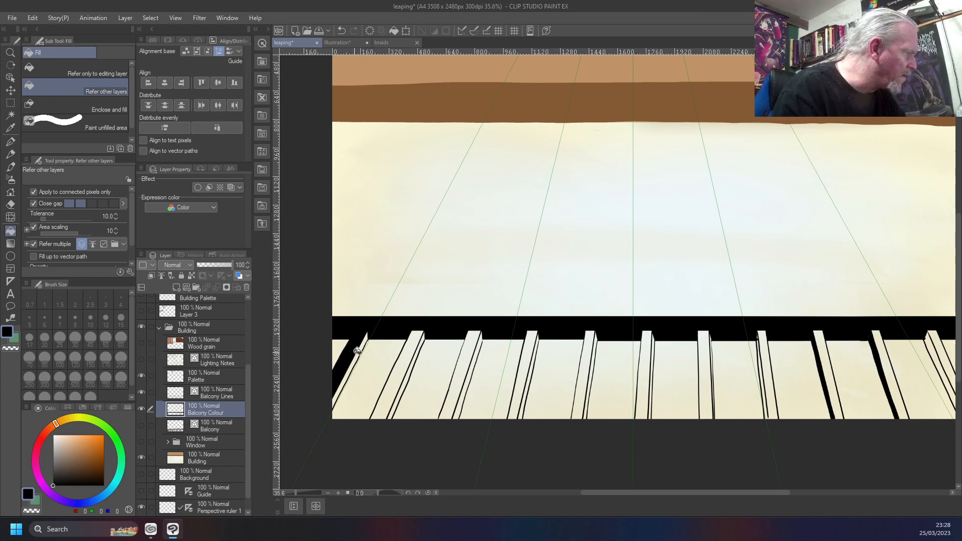
{"action": "left_click", "coordinate": [356, 352]}
{"action": "left_click", "coordinate": [415, 339]}
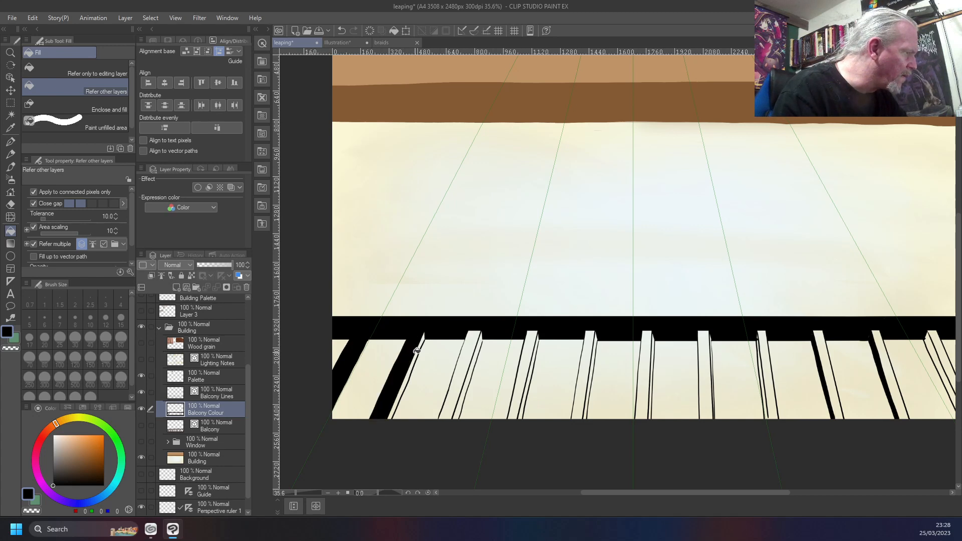
{"action": "left_click", "coordinate": [411, 354]}
{"action": "left_click", "coordinate": [473, 344]}
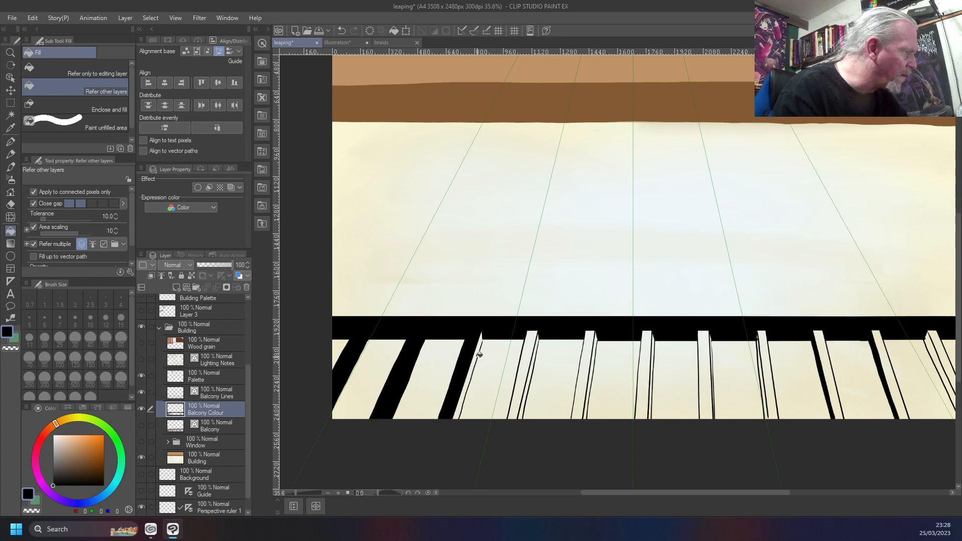
Try to fill the narrow side face of the third bar with black, undoing each attempt
{"action": "left_click", "coordinate": [480, 354]}
{"action": "key", "text": "ctrl+z"}
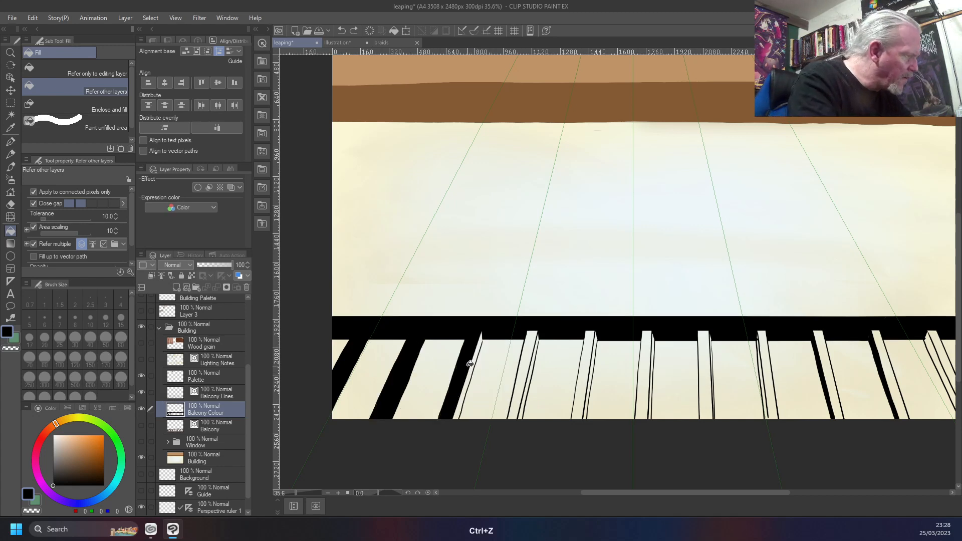
{"action": "left_click", "coordinate": [470, 363]}
{"action": "key", "text": "ctrl+z"}
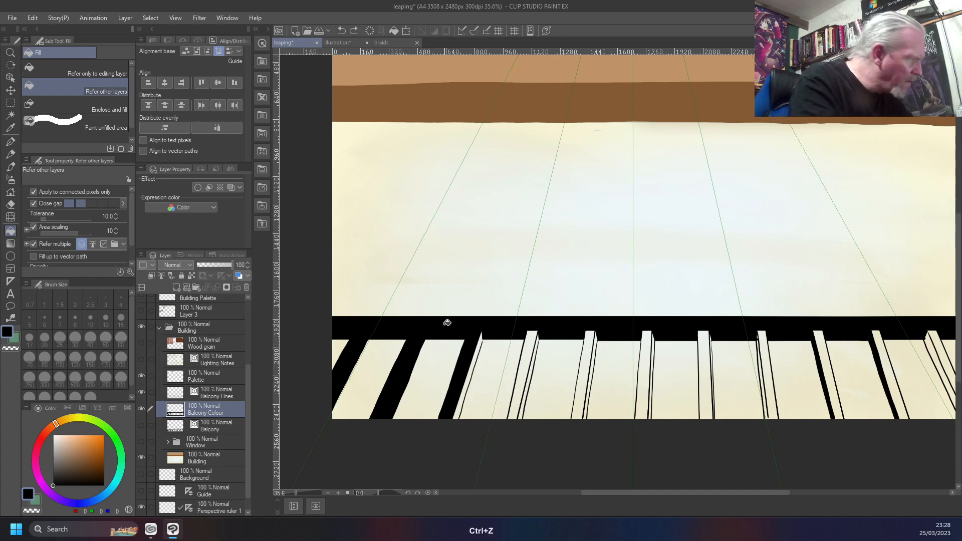
Undo all the black fills of the bars and rails on the Balcony Colour layer
{"action": "scroll", "coordinate": [446, 323], "scroll_direction": "up", "scroll_amount": 5}
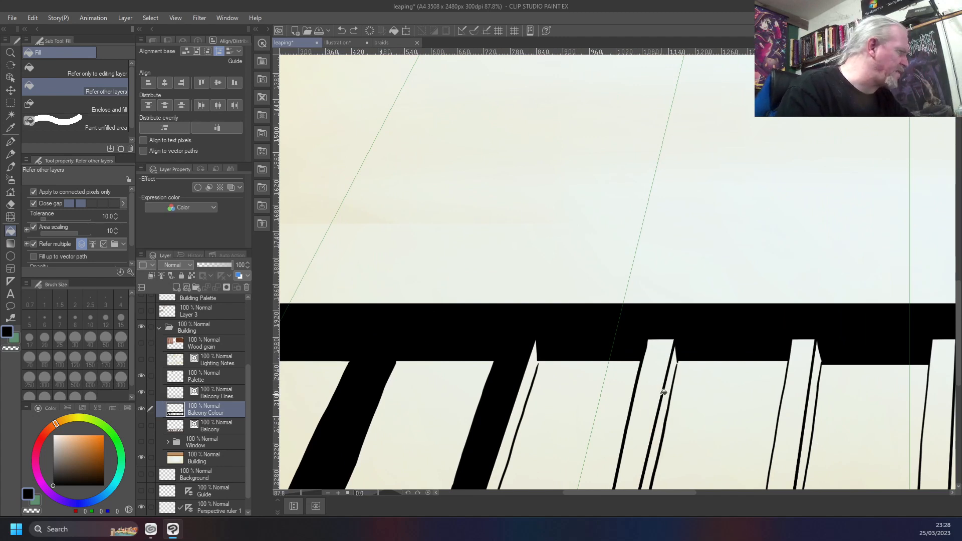
{"action": "key", "text": "ctrl+z"}
{"action": "key", "text": "ctrl+z"}
{"action": "key", "text": "ctrl+z"}
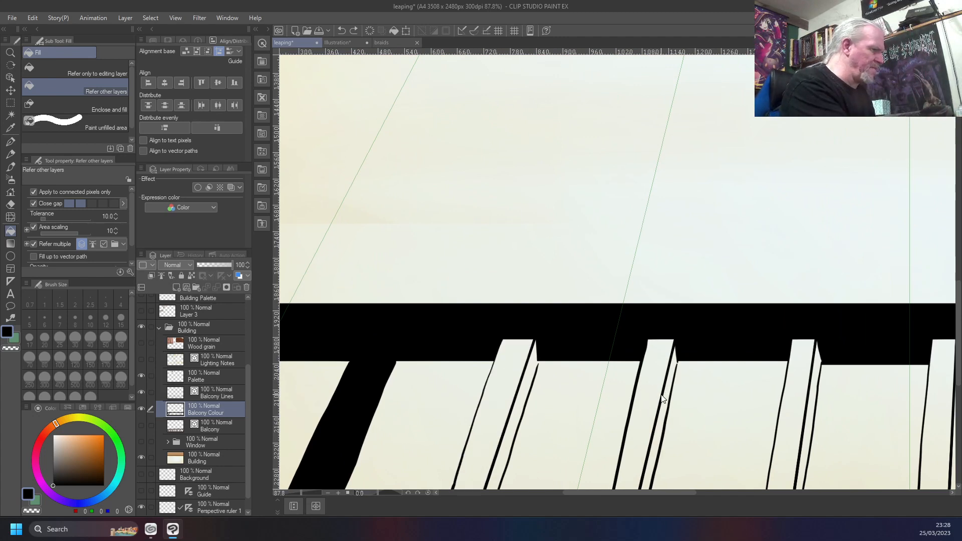
{"action": "key", "text": "ctrl+z"}
{"action": "key", "text": "ctrl+z"}
{"action": "key", "text": "ctrl+z"}
{"action": "key", "text": "ctrl+z"}
{"action": "key", "text": "ctrl+z"}
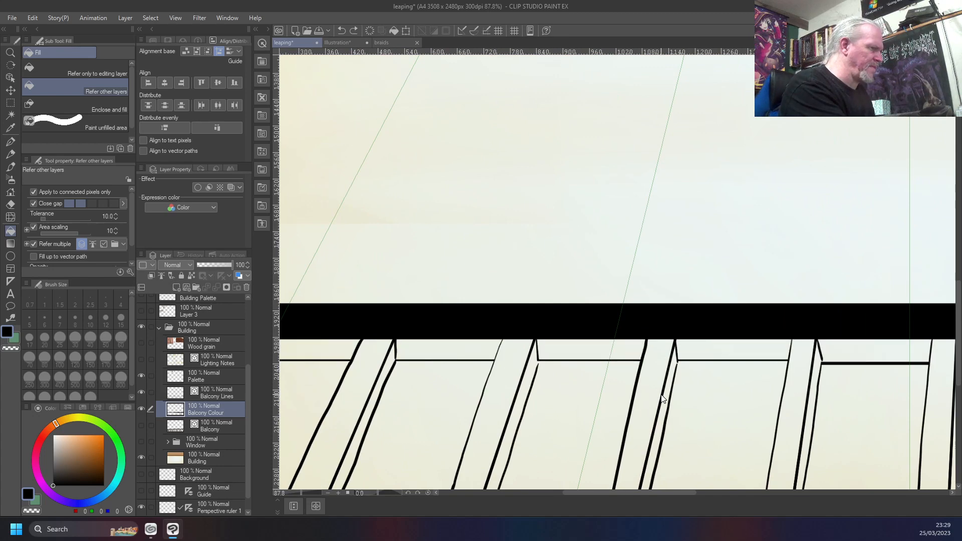
{"action": "scroll", "coordinate": [664, 392], "scroll_direction": "down", "scroll_amount": 4}
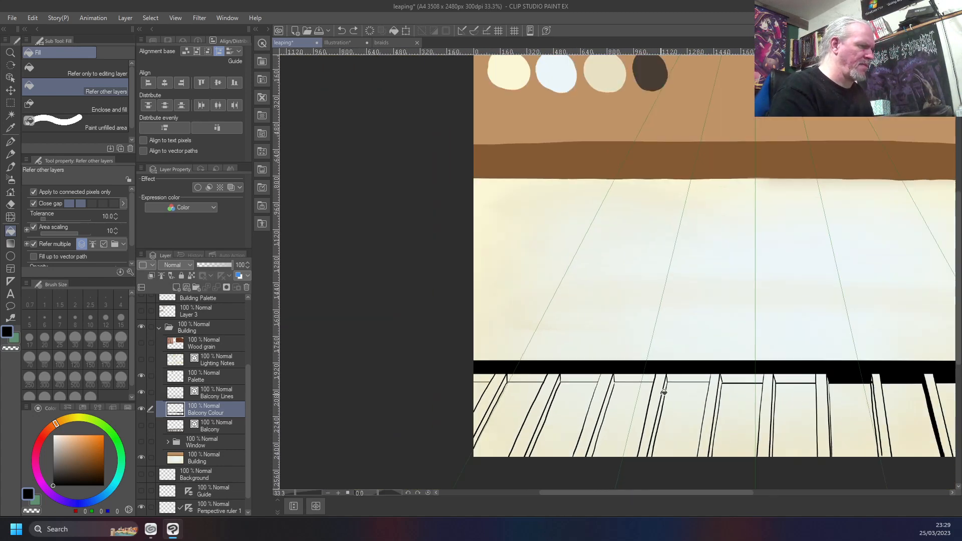
{"action": "key", "text": "ctrl+z"}
{"action": "key", "text": "ctrl+z"}
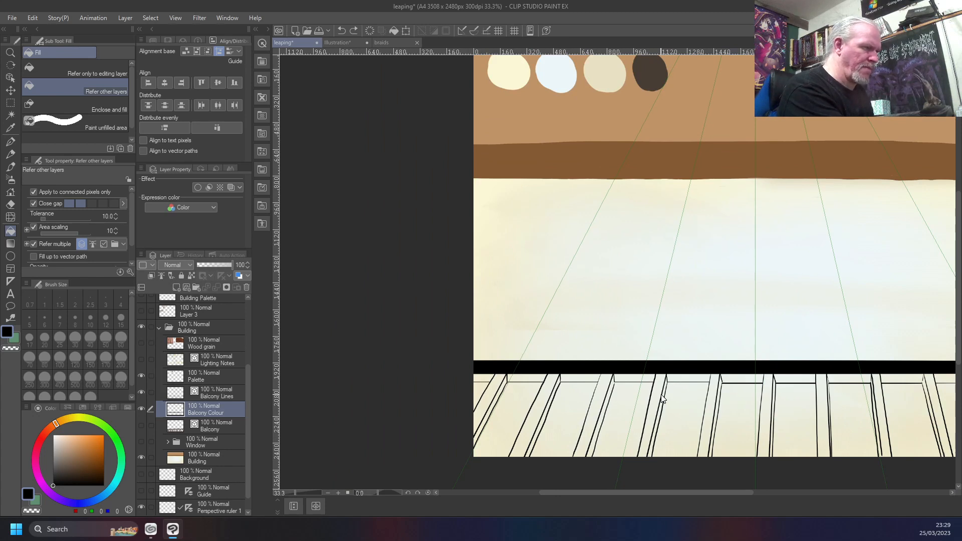
{"action": "key", "text": "ctrl+z"}
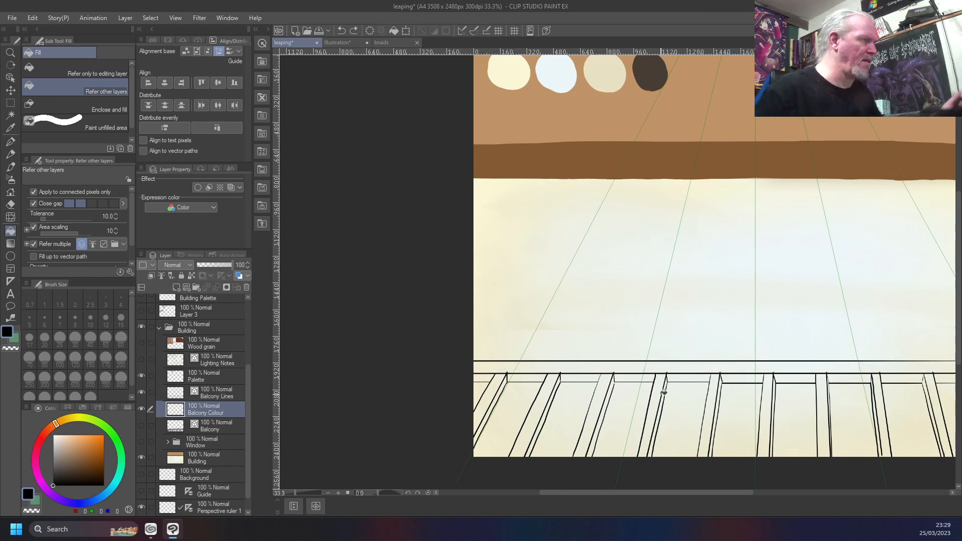
Sample the dark brown palette swatch and raise the fill's Close gap setting to its fourth level
{"action": "right_click", "coordinate": [647, 66]}
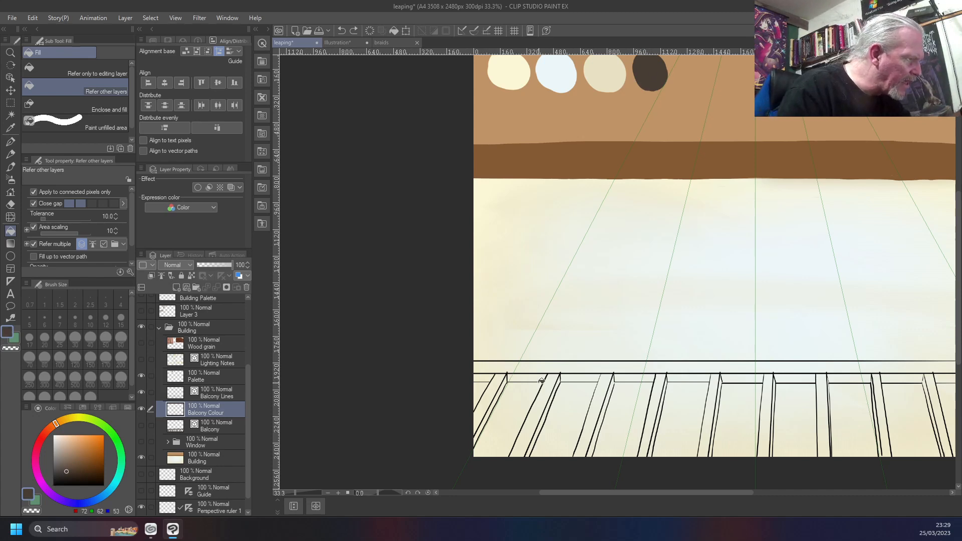
{"action": "scroll", "coordinate": [541, 381], "scroll_direction": "up", "scroll_amount": 3}
{"action": "scroll", "coordinate": [541, 381], "scroll_direction": "up", "scroll_amount": 1}
{"action": "scroll", "coordinate": [541, 381], "scroll_direction": "down", "scroll_amount": 1}
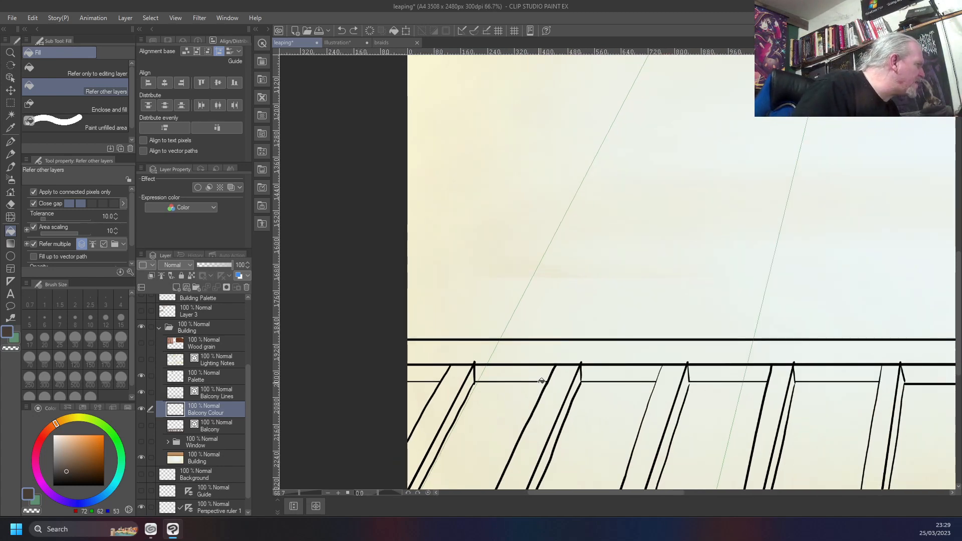
{"action": "left_click", "coordinate": [102, 203]}
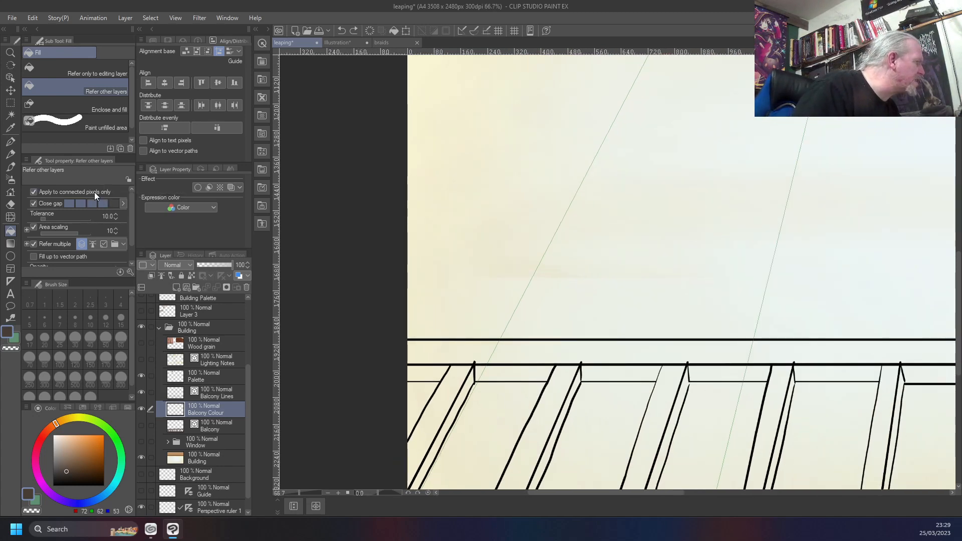
Fill the handrail's left end, the first bar with its side face, and the first two lower rail sections with dark brown
{"action": "left_click", "coordinate": [440, 350]}
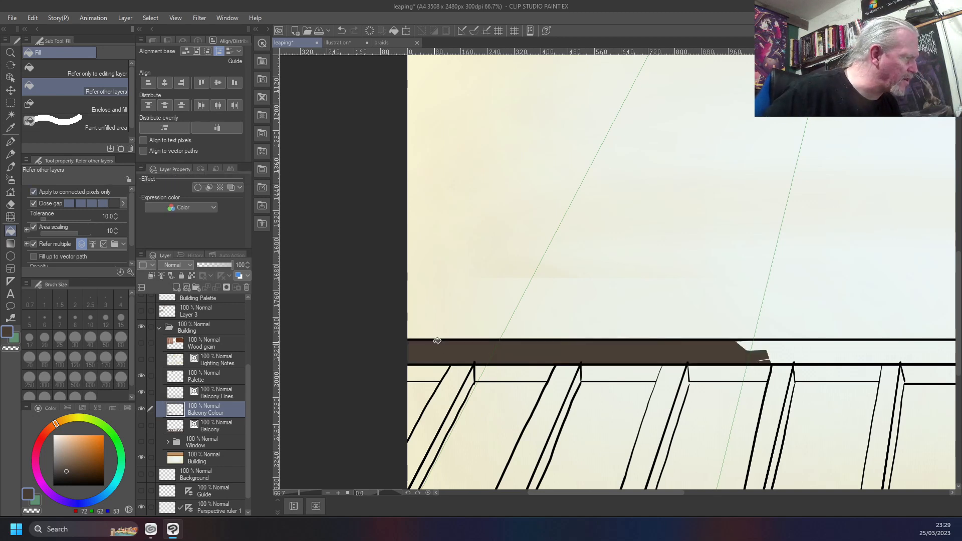
{"action": "left_click", "coordinate": [426, 372]}
{"action": "left_click", "coordinate": [452, 381]}
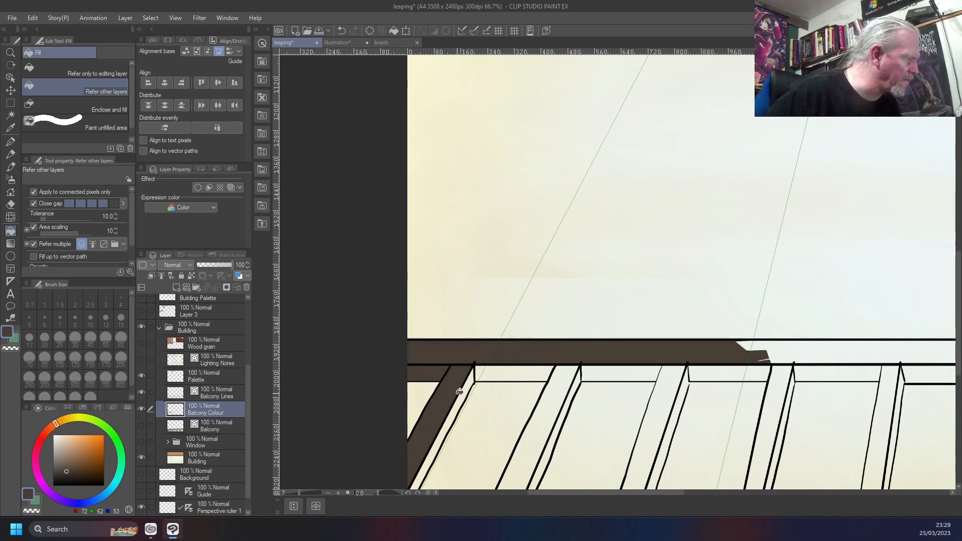
{"action": "left_click", "coordinate": [462, 390]}
{"action": "left_click", "coordinate": [487, 373]}
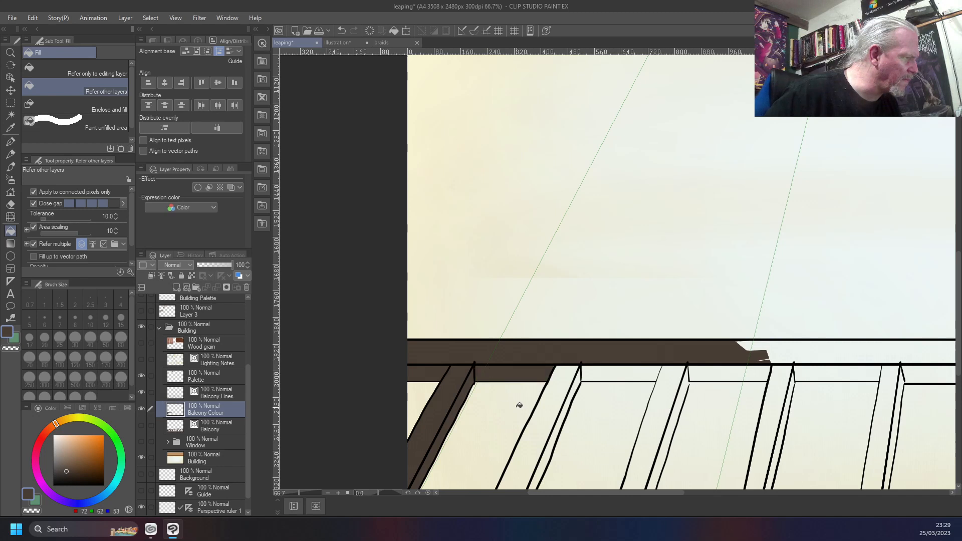
Fill the second and third bars, their side faces, and the lower rail section between them with dark brown
{"action": "left_click", "coordinate": [551, 389]}
{"action": "left_click", "coordinate": [561, 419]}
{"action": "left_click", "coordinate": [576, 382]}
{"action": "left_click", "coordinate": [598, 373]}
{"action": "left_click", "coordinate": [661, 395]}
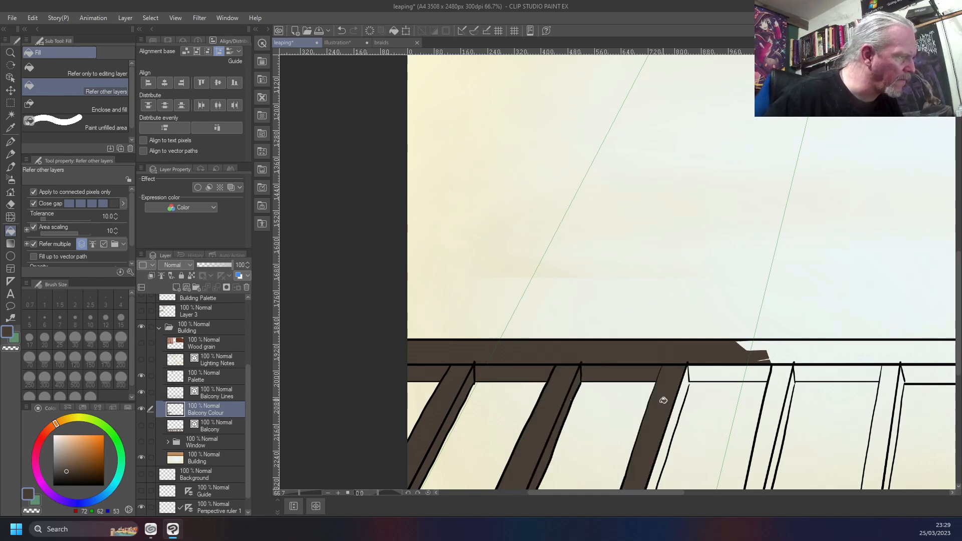
{"action": "left_click", "coordinate": [679, 433]}
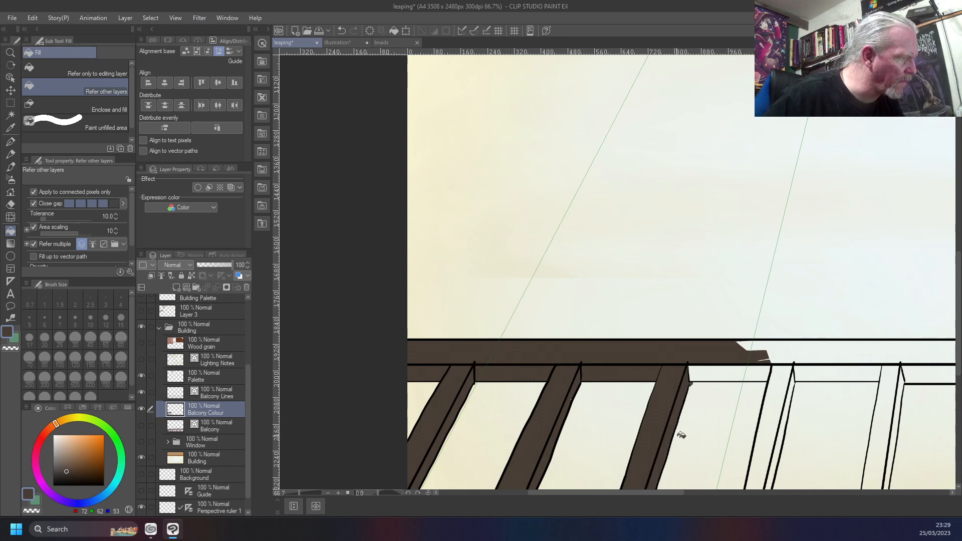
Fill the fourth and fifth bars, the lower rail sections beside them, and the next stretch of handrail with dark brown
{"action": "left_click", "coordinate": [703, 364]}
{"action": "left_click", "coordinate": [779, 391]}
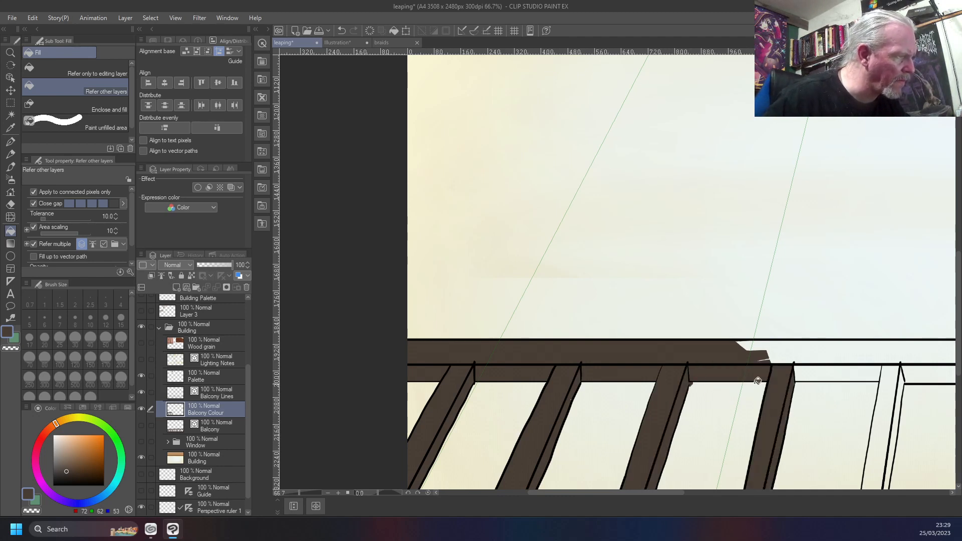
{"action": "left_click", "coordinate": [788, 348]}
{"action": "left_click", "coordinate": [827, 370]}
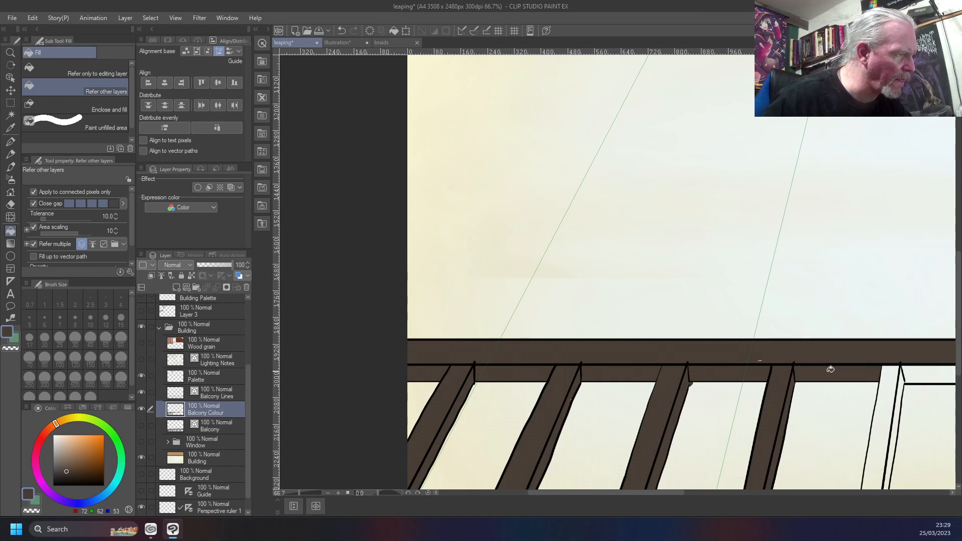
{"action": "left_click", "coordinate": [891, 390]}
{"action": "left_click", "coordinate": [897, 419]}
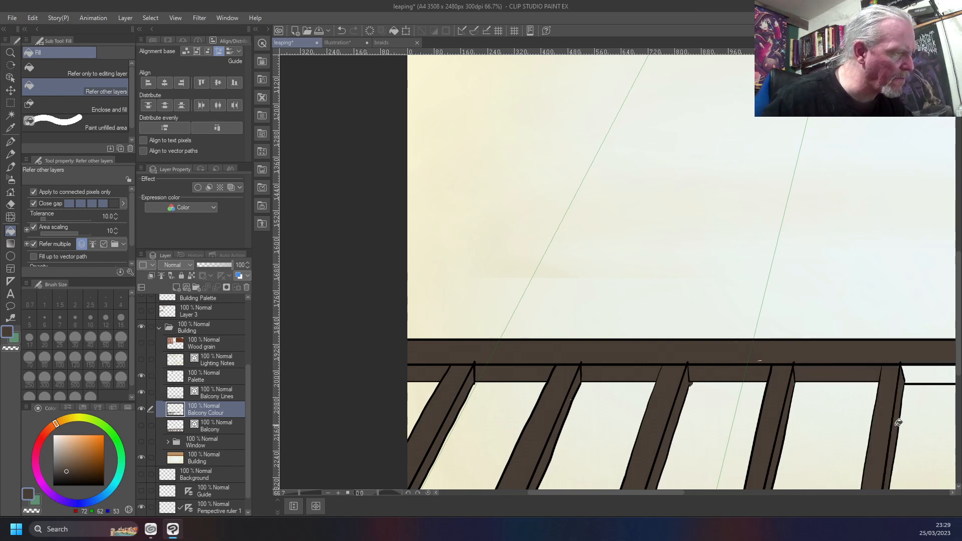
{"action": "left_click", "coordinate": [923, 371]}
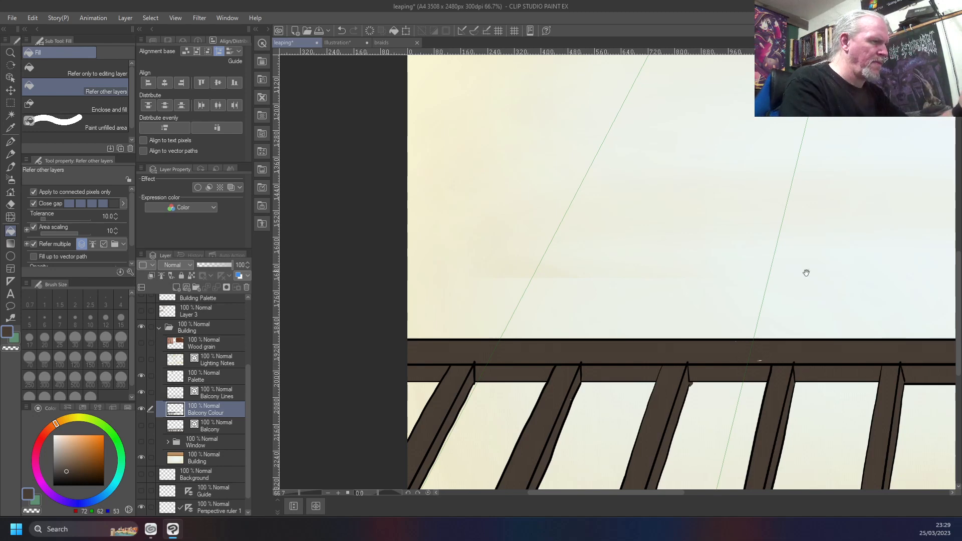
Fill the sixth bar with its side face and the missed foot of the fifth bar with dark brown
{"action": "left_click_drag", "start_coordinate": [805, 272], "coordinate": [298, 236]}
{"action": "left_click", "coordinate": [503, 359]}
{"action": "left_click", "coordinate": [506, 361]}
{"action": "left_click", "coordinate": [498, 470]}
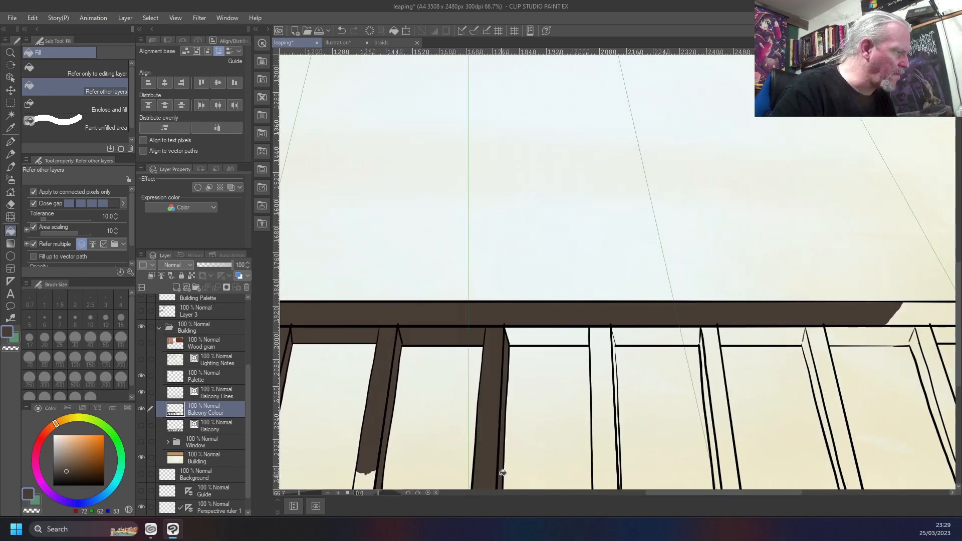
{"action": "left_click", "coordinate": [372, 474]}
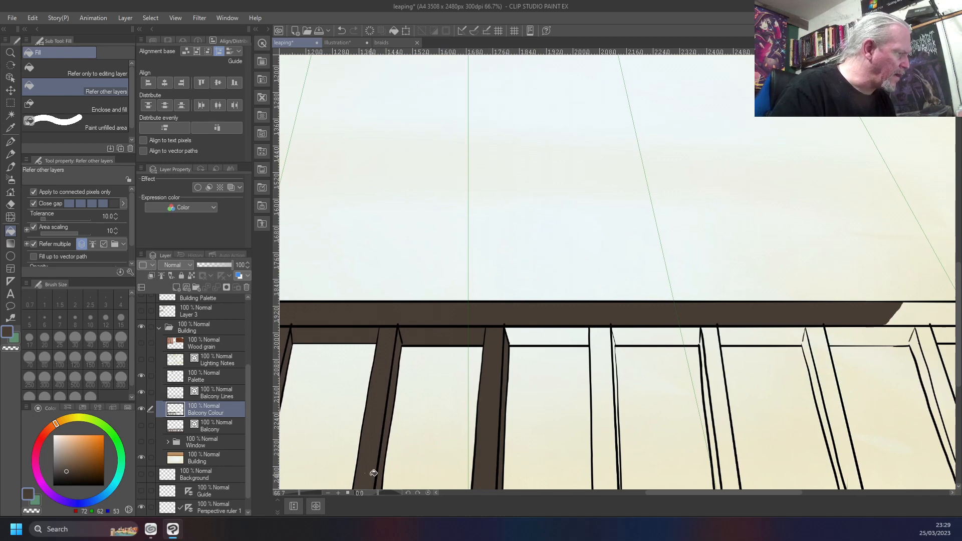
Fill the whole seventh bar down to its foot and the lower rail sections on both sides of it with dark brown
{"action": "left_click", "coordinate": [555, 338]}
{"action": "left_click", "coordinate": [602, 353]}
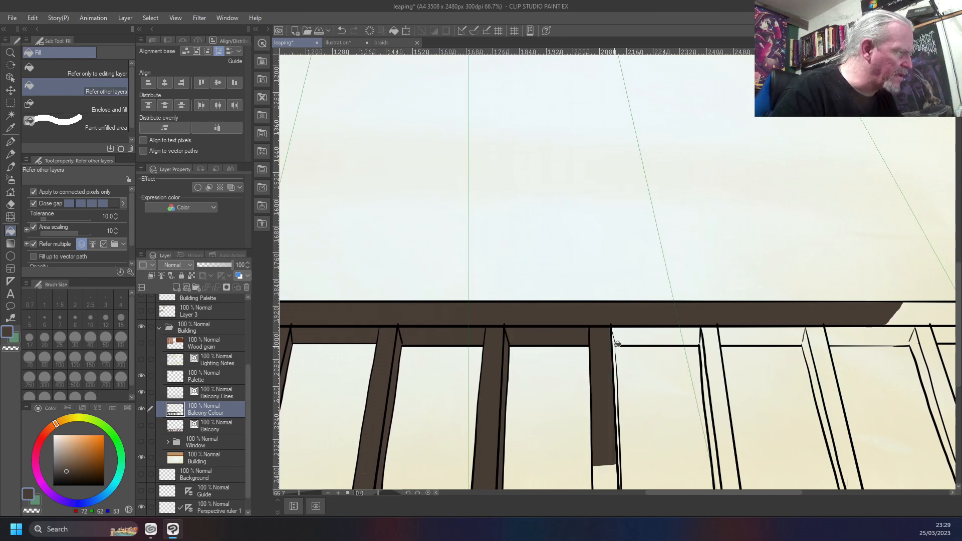
{"action": "left_click", "coordinate": [627, 335]}
{"action": "left_click", "coordinate": [613, 341]}
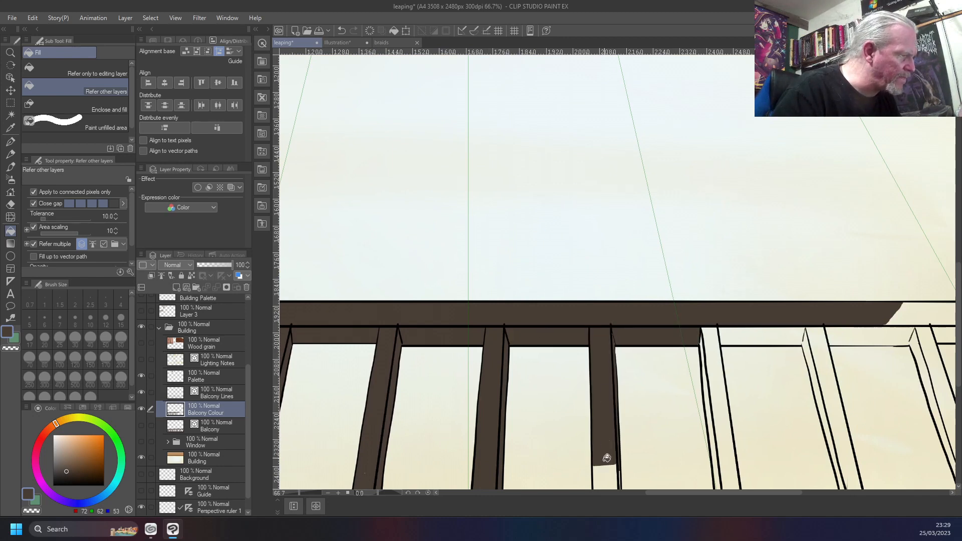
{"action": "left_click", "coordinate": [606, 469]}
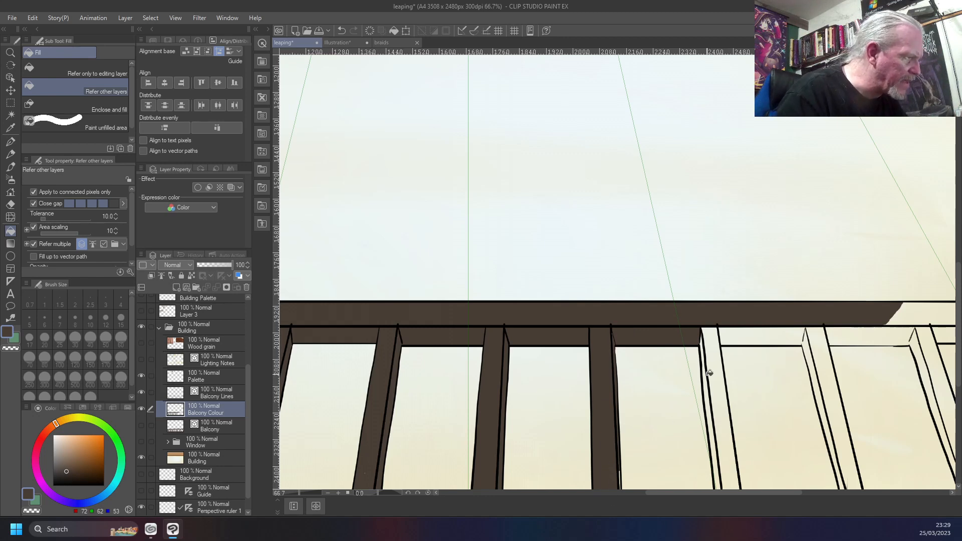
Fill the eighth and ninth bars and the lower rail sections following each of them with dark brown
{"action": "left_click", "coordinate": [707, 387]}
{"action": "left_click", "coordinate": [725, 416]}
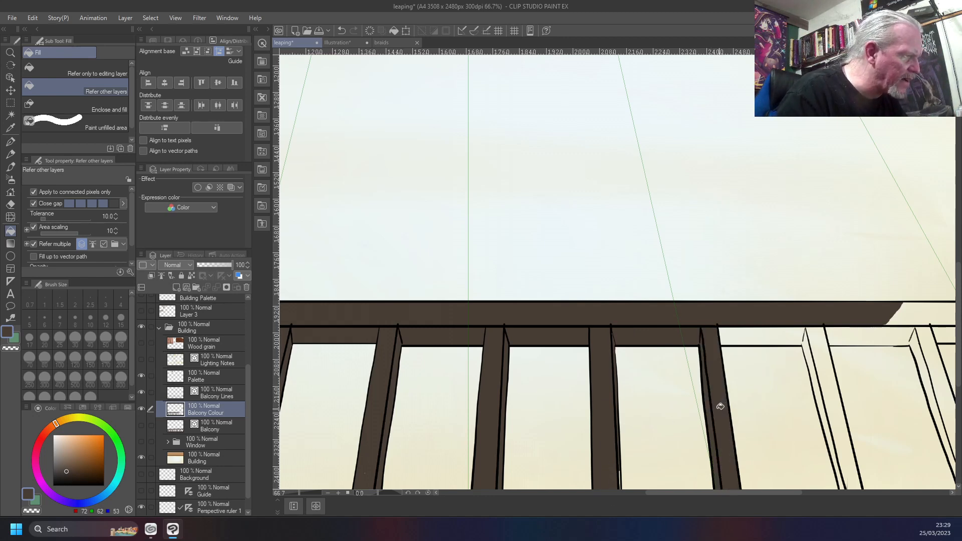
{"action": "left_click", "coordinate": [744, 335]}
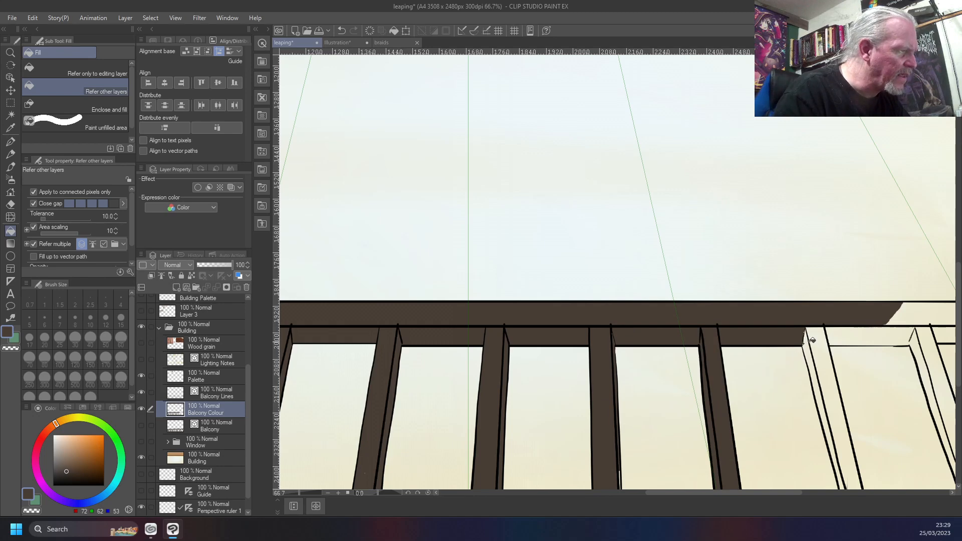
{"action": "left_click", "coordinate": [813, 347]}
{"action": "left_click", "coordinate": [825, 361]}
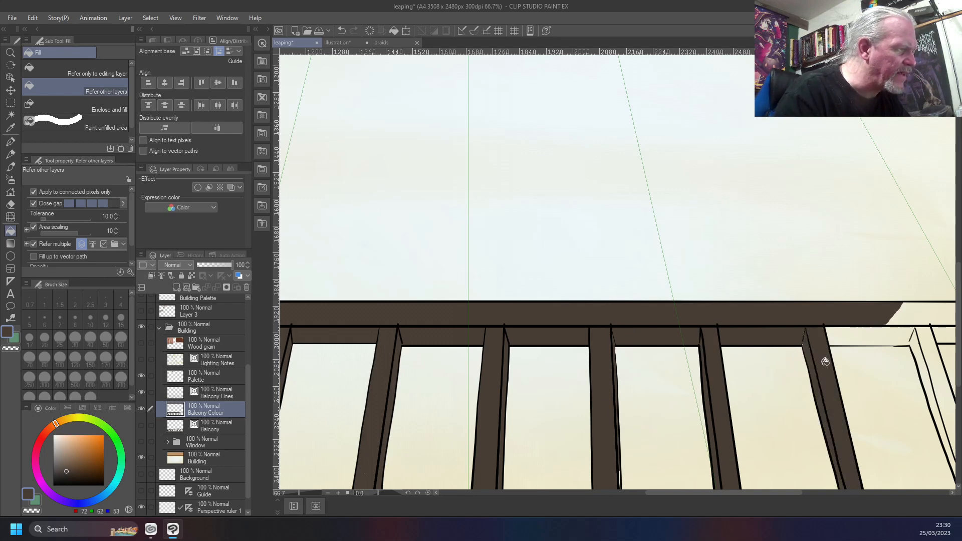
{"action": "left_click", "coordinate": [860, 335]}
Fill the tenth bar and its narrow side face down to the canvas edge with dark brown
{"action": "left_click_drag", "start_coordinate": [681, 411], "coordinate": [408, 328]}
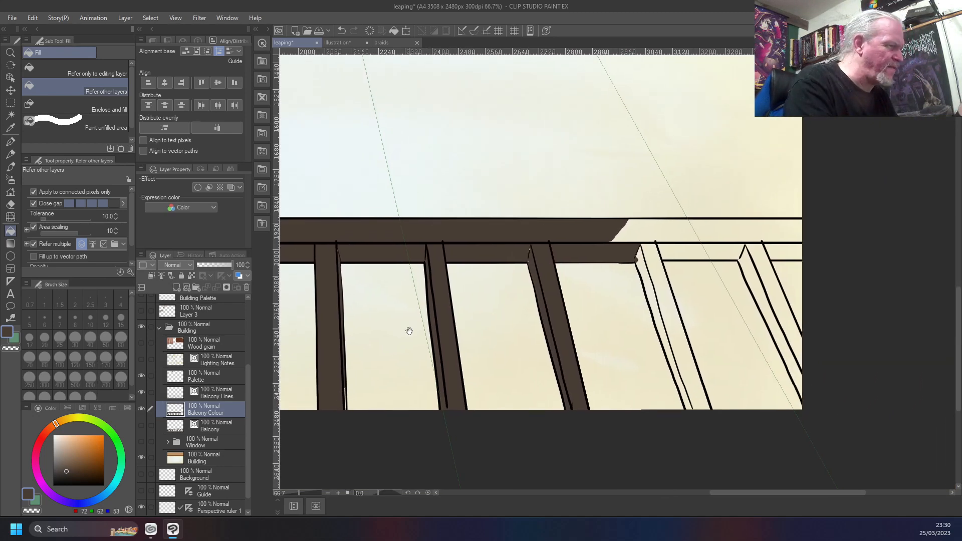
{"action": "left_click", "coordinate": [650, 271]}
{"action": "left_click", "coordinate": [668, 282]}
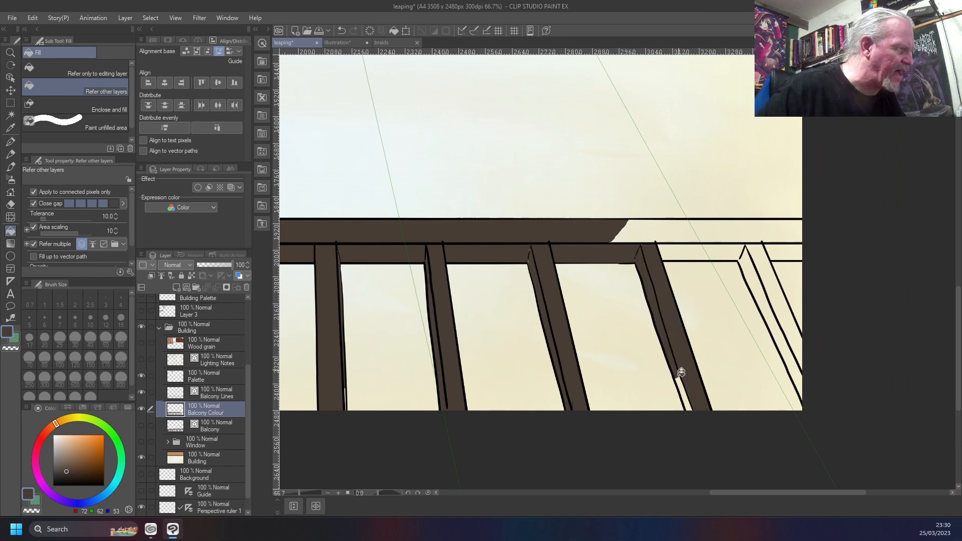
{"action": "left_click", "coordinate": [682, 390]}
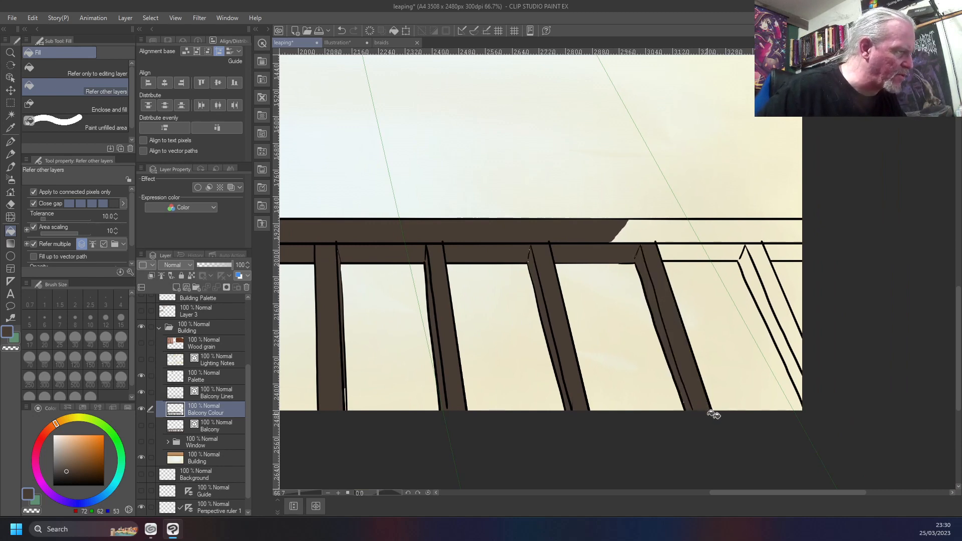
Fill the last bar, the remaining lower rail sections, and the unfilled right end of the handrail with dark brown
{"action": "left_click", "coordinate": [760, 294]}
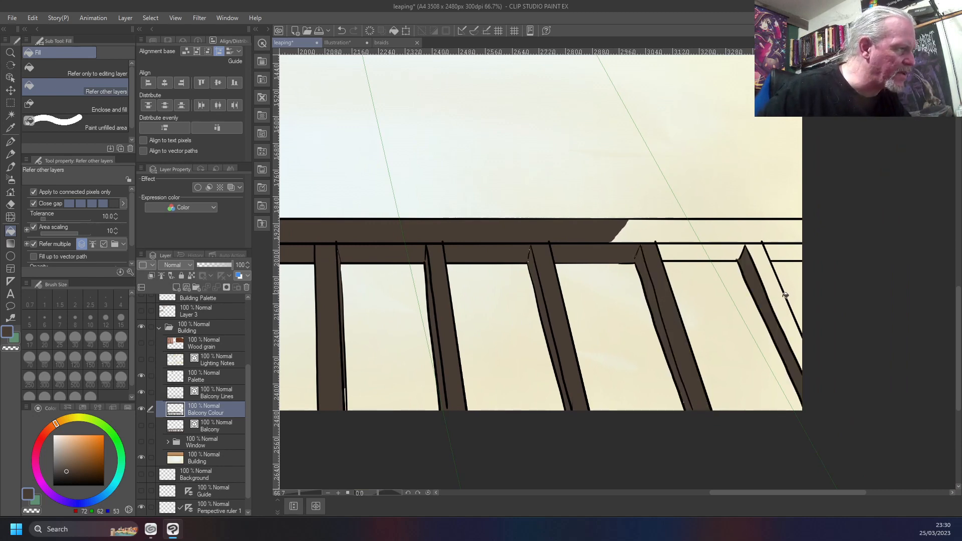
{"action": "left_click", "coordinate": [779, 302]}
{"action": "left_click", "coordinate": [782, 252]}
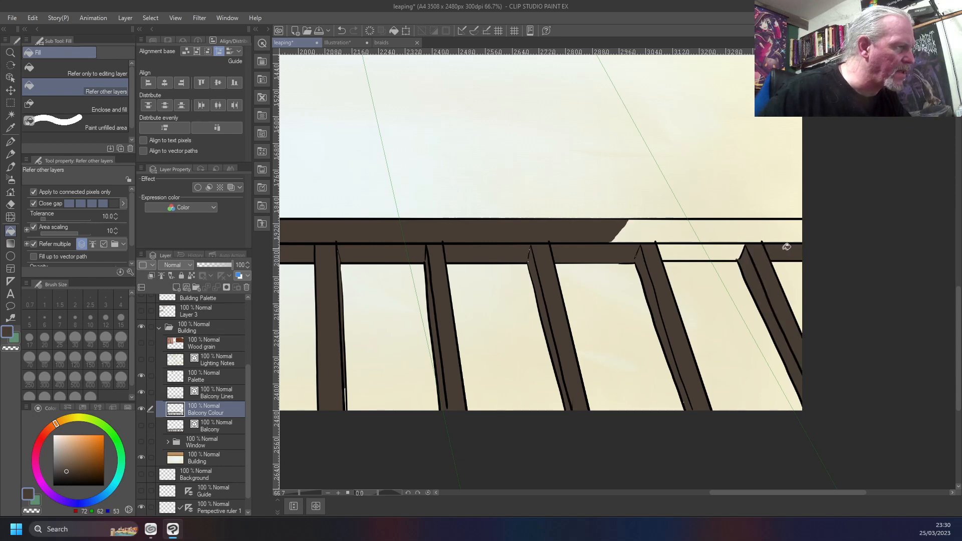
{"action": "left_click", "coordinate": [776, 228]}
{"action": "left_click", "coordinate": [713, 250]}
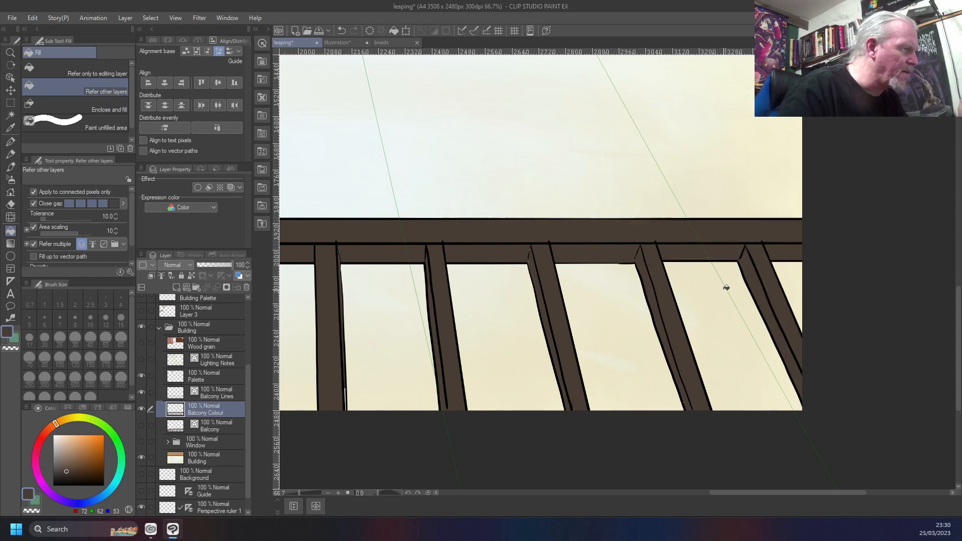
Paint the unfilled slivers along the bars' side faces dark brown with the Custom Test brush at size 6
{"action": "scroll", "coordinate": [726, 288], "scroll_direction": "up", "scroll_amount": 3}
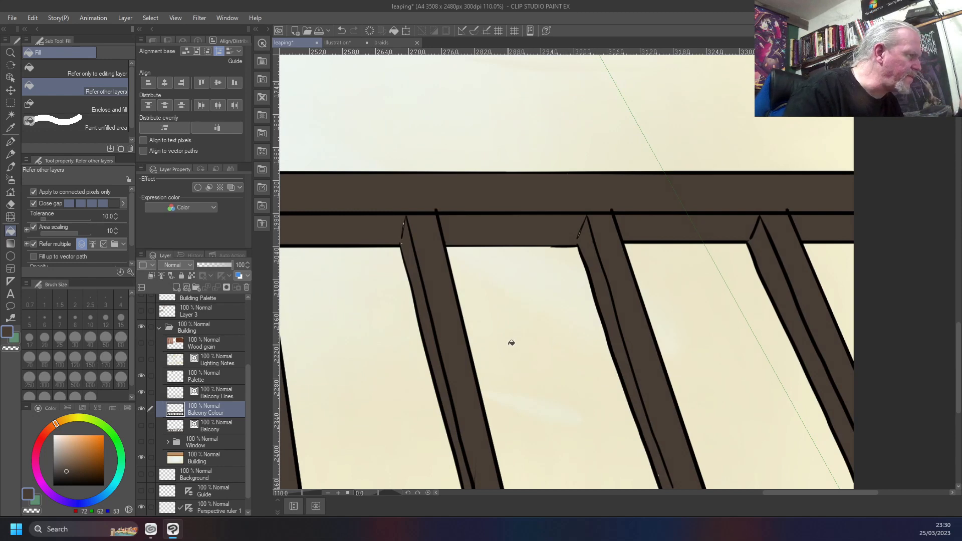
{"action": "scroll", "coordinate": [552, 290], "scroll_direction": "down", "scroll_amount": 2}
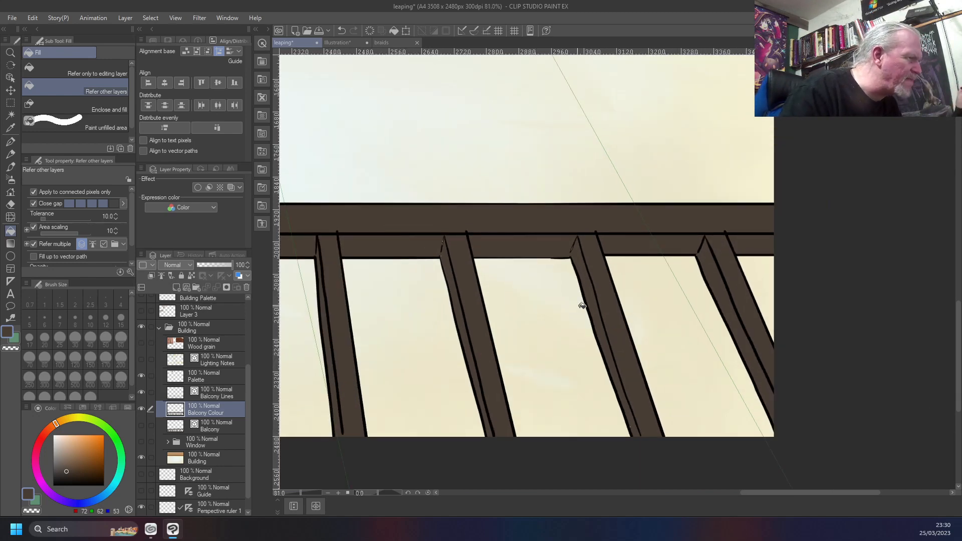
{"action": "scroll", "coordinate": [576, 322], "scroll_direction": "down", "scroll_amount": 2}
{"action": "scroll", "coordinate": [520, 313], "scroll_direction": "up", "scroll_amount": 2}
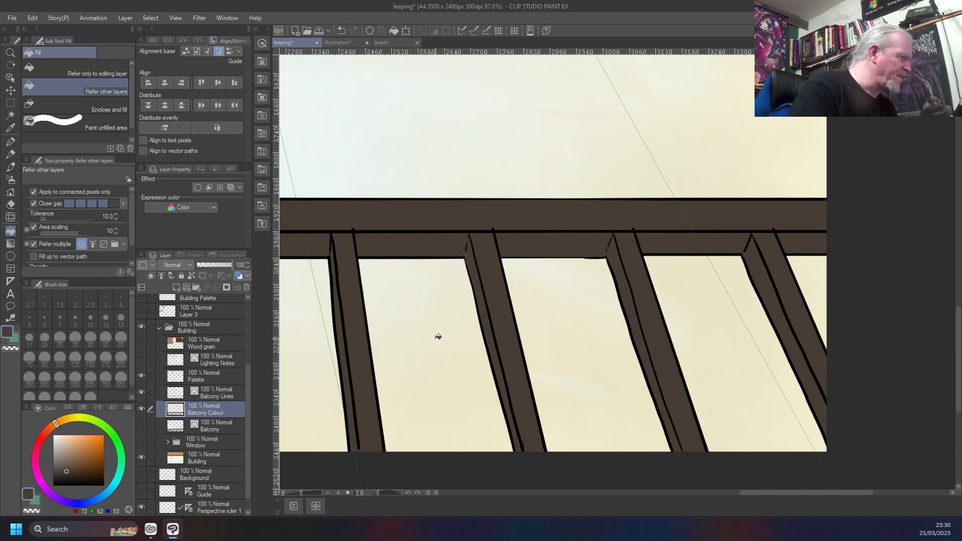
{"action": "mouse_move", "coordinate": [436, 339]}
{"action": "left_mouse_down"}
{"action": "mouse_move", "coordinate": [455, 307]}
{"action": "mouse_move", "coordinate": [541, 301]}
{"action": "left_mouse_up"}
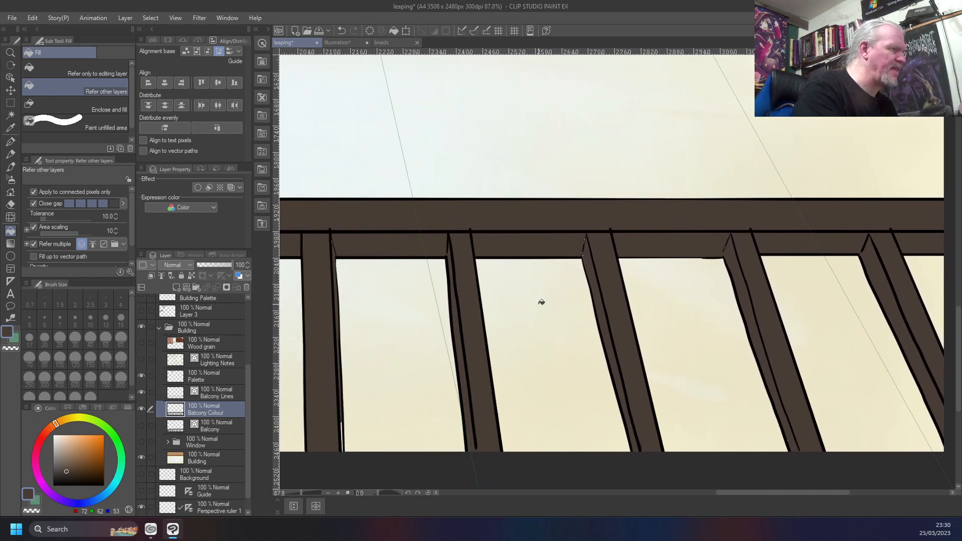
{"action": "key", "text": "b"}
{"action": "scroll", "coordinate": [538, 304], "scroll_direction": "up", "scroll_amount": 2}
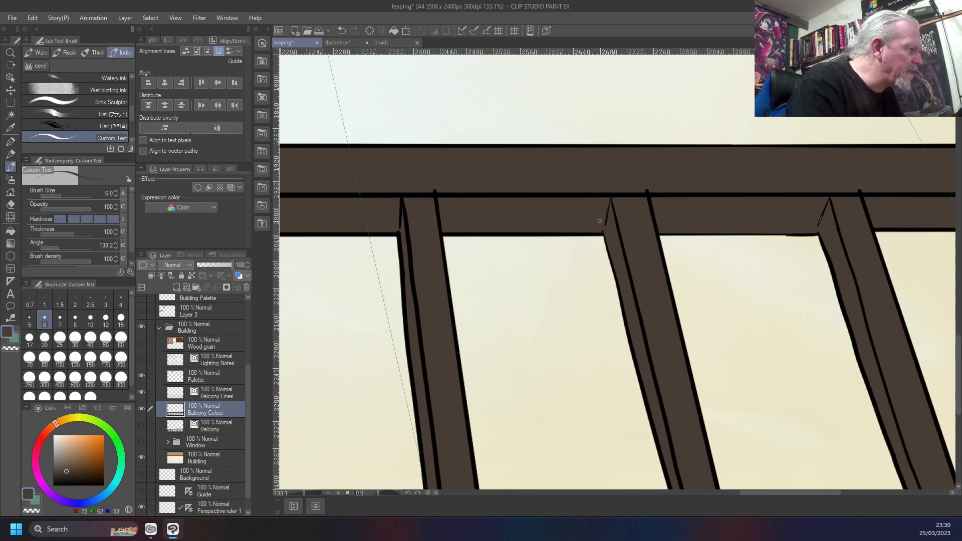
{"action": "left_click_drag", "start_coordinate": [420, 383], "coordinate": [683, 292]}
{"action": "mouse_move", "coordinate": [526, 424]}
{"action": "left_mouse_down"}
{"action": "mouse_move", "coordinate": [517, 355]}
{"action": "mouse_move", "coordinate": [541, 360]}
{"action": "left_mouse_up"}
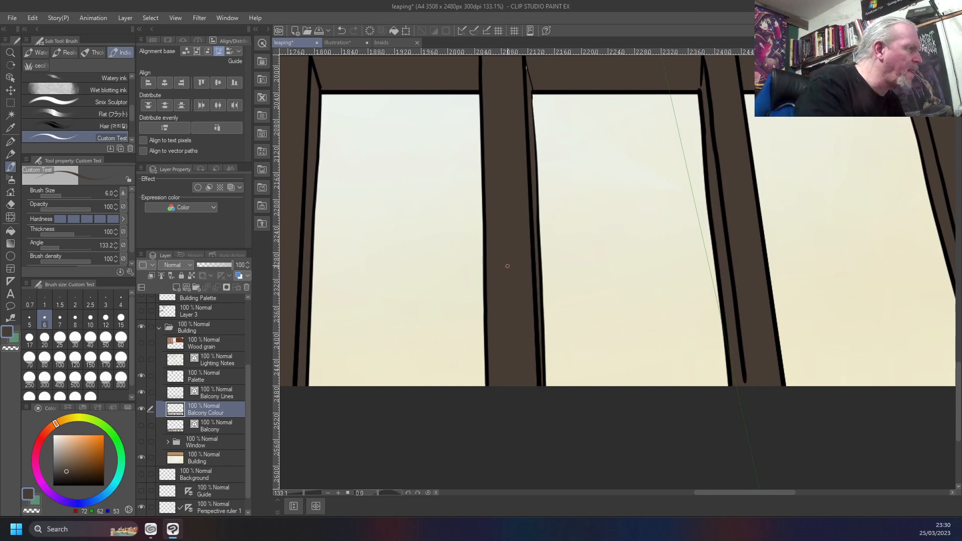
Erase the brown spill at the third bar's upper corner with the transparent colour and return to dark brown
{"action": "left_click_drag", "start_coordinate": [507, 264], "coordinate": [515, 365]}
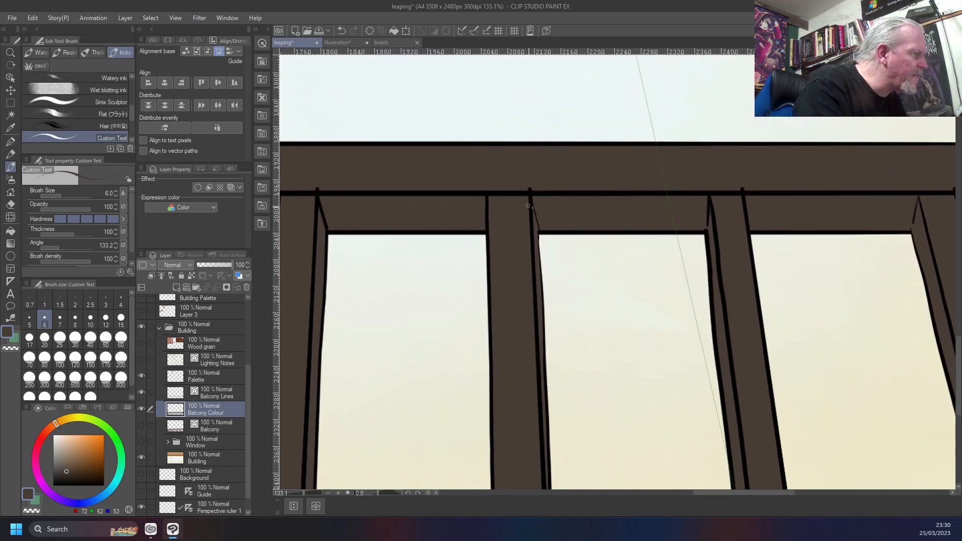
{"action": "left_click_drag", "start_coordinate": [508, 271], "coordinate": [632, 269]}
{"action": "mouse_move", "coordinate": [416, 323]}
{"action": "left_mouse_down"}
{"action": "mouse_move", "coordinate": [429, 288]}
{"action": "mouse_move", "coordinate": [510, 233]}
{"action": "mouse_move", "coordinate": [691, 314]}
{"action": "left_mouse_up"}
{"action": "mouse_move", "coordinate": [448, 410]}
{"action": "left_mouse_down"}
{"action": "mouse_move", "coordinate": [476, 318]}
{"action": "mouse_move", "coordinate": [500, 374]}
{"action": "left_mouse_up"}
{"action": "left_click_drag", "start_coordinate": [356, 225], "coordinate": [576, 198]}
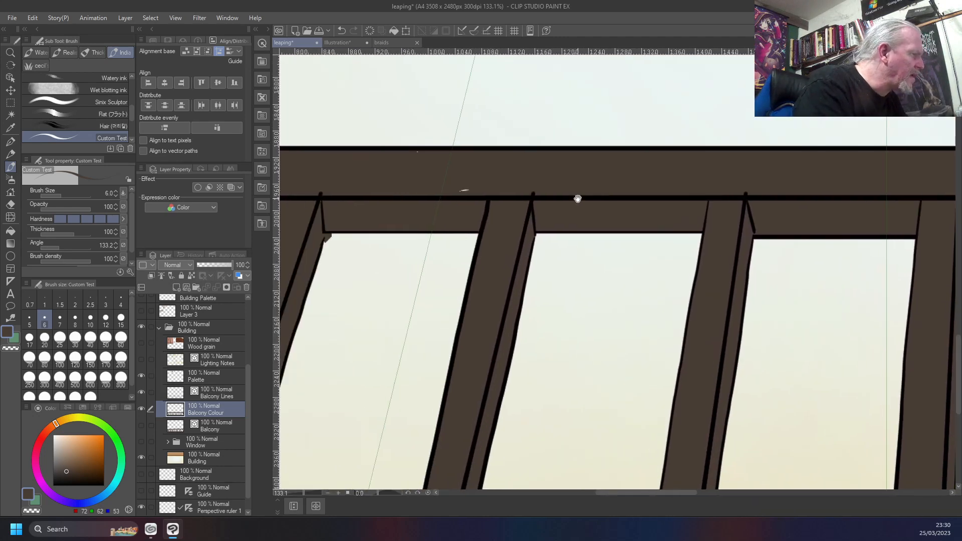
{"action": "mouse_move", "coordinate": [465, 188]}
{"action": "left_mouse_down"}
{"action": "mouse_move", "coordinate": [473, 196]}
{"action": "mouse_move", "coordinate": [458, 191]}
{"action": "left_mouse_up"}
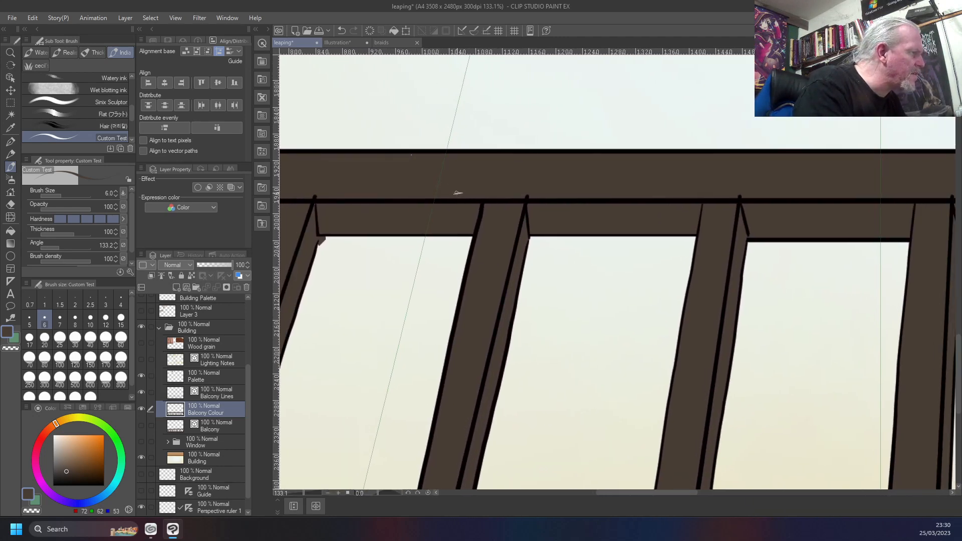
{"action": "left_click_drag", "start_coordinate": [402, 220], "coordinate": [609, 208]}
{"action": "left_click_drag", "start_coordinate": [446, 328], "coordinate": [455, 299]}
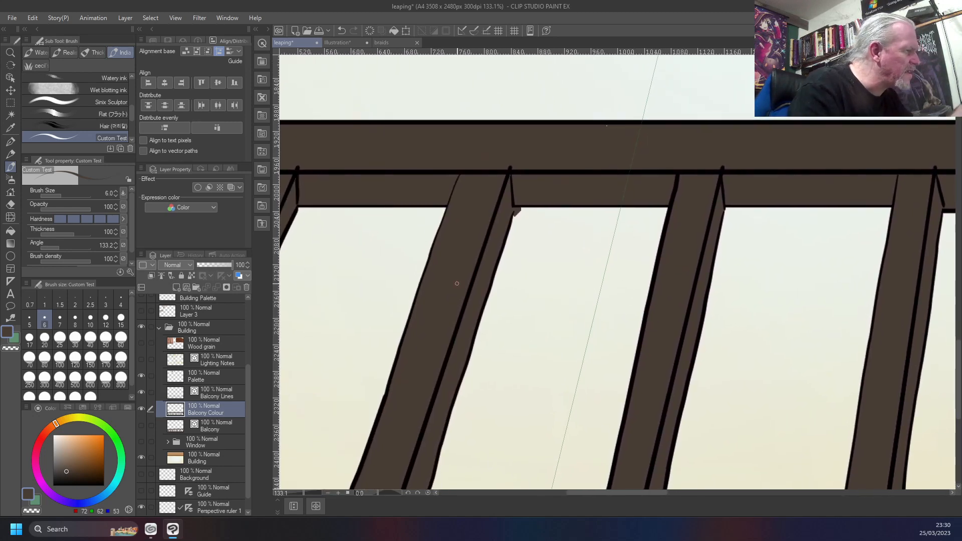
{"action": "key", "text": "c"}
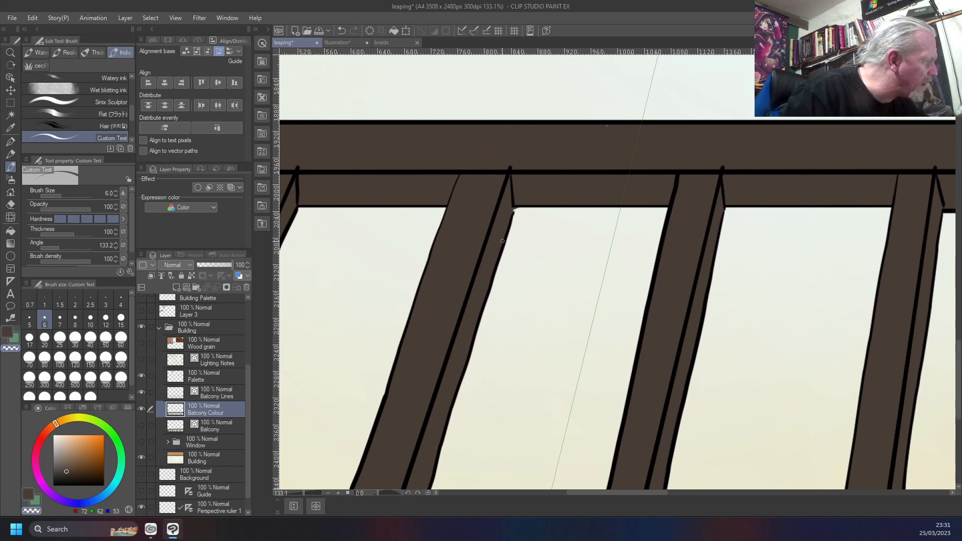
{"action": "key", "text": "c"}
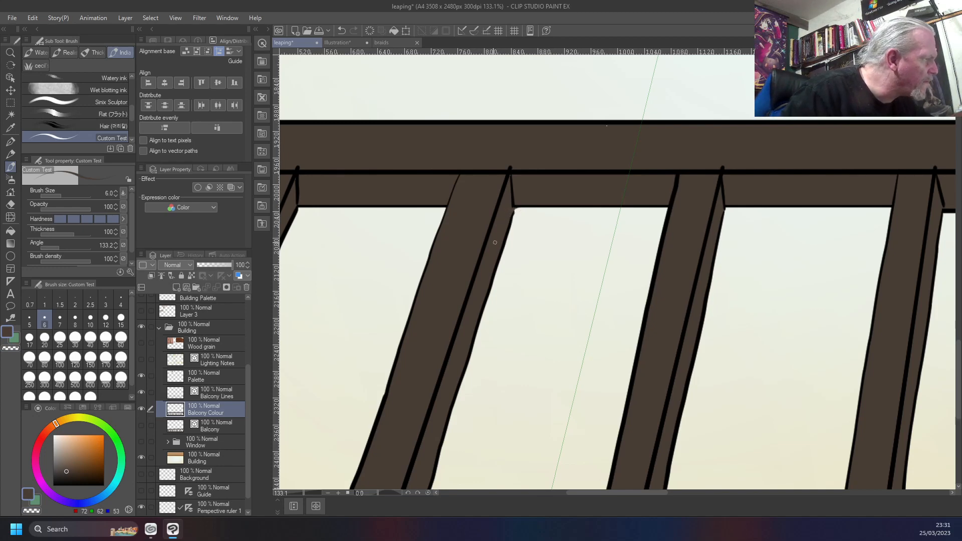
Examine the filled railing from its first to its last bar for leftover gaps, and review the whole picture
{"action": "mouse_move", "coordinate": [351, 346]}
{"action": "left_mouse_down"}
{"action": "mouse_move", "coordinate": [420, 326]}
{"action": "mouse_move", "coordinate": [540, 327]}
{"action": "left_mouse_up"}
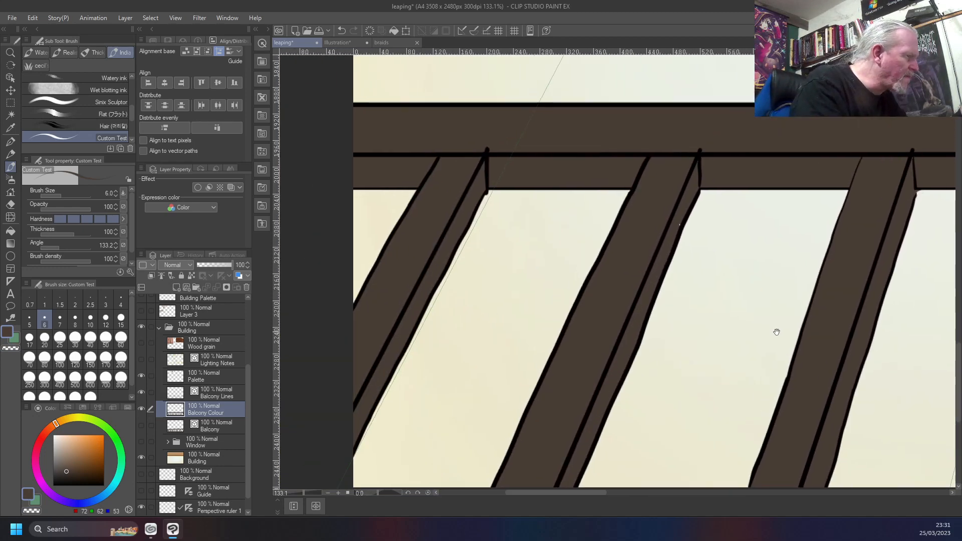
{"action": "mouse_move", "coordinate": [456, 407]}
{"action": "left_mouse_down"}
{"action": "mouse_move", "coordinate": [419, 305]}
{"action": "mouse_move", "coordinate": [385, 280]}
{"action": "mouse_move", "coordinate": [407, 419]}
{"action": "mouse_move", "coordinate": [420, 386]}
{"action": "left_mouse_up"}
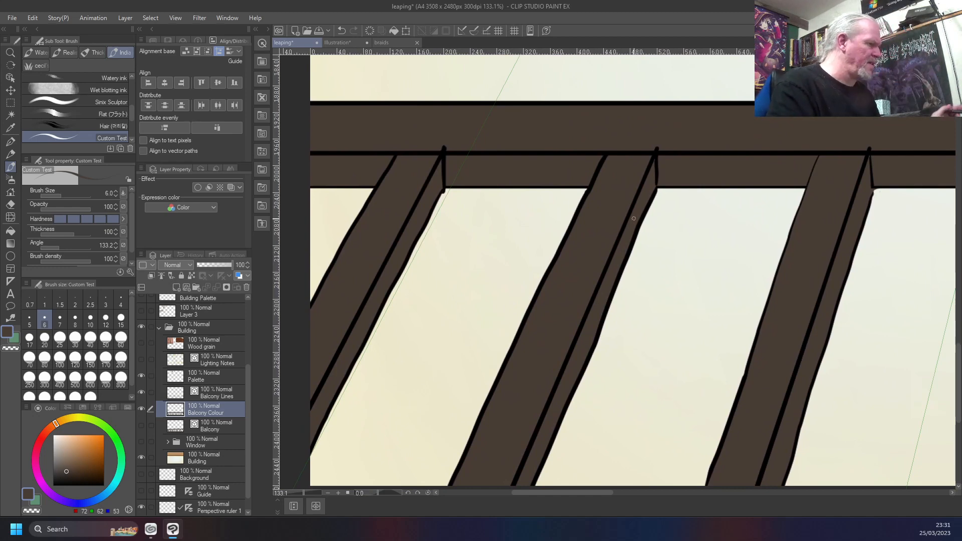
{"action": "left_click_drag", "start_coordinate": [876, 348], "coordinate": [408, 318]}
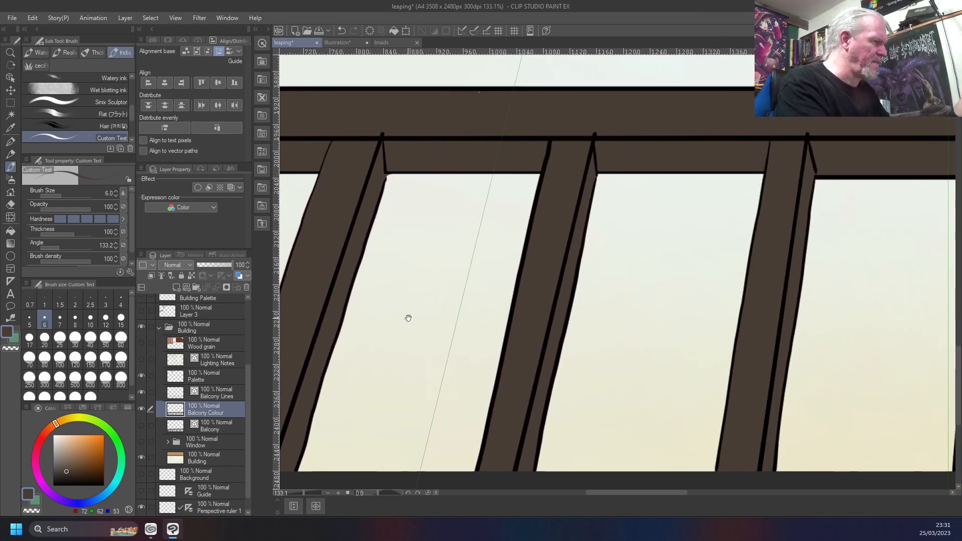
{"action": "left_click_drag", "start_coordinate": [671, 331], "coordinate": [322, 309]}
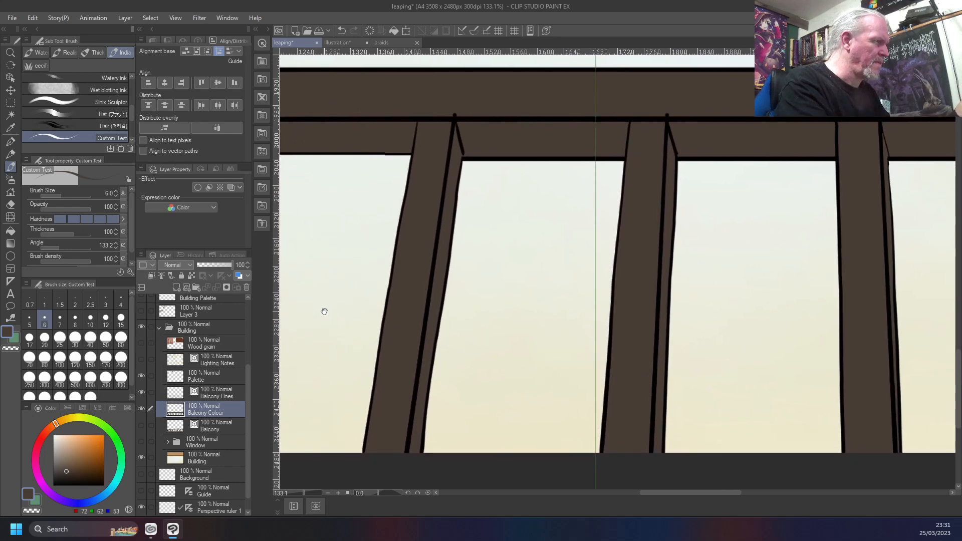
{"action": "left_click_drag", "start_coordinate": [775, 287], "coordinate": [299, 274]}
{"action": "left_click_drag", "start_coordinate": [738, 289], "coordinate": [343, 282]}
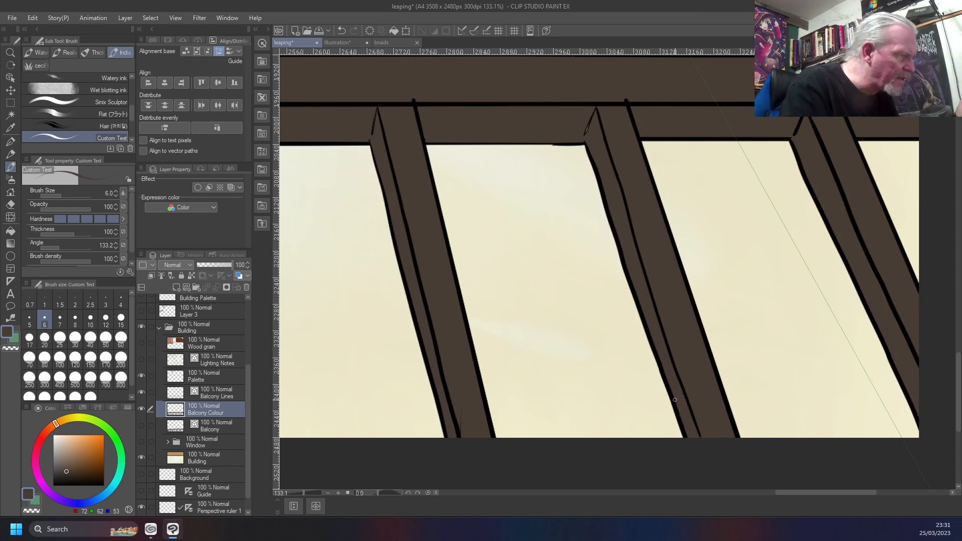
{"action": "left_click_drag", "start_coordinate": [795, 290], "coordinate": [777, 323]}
{"action": "key", "text": "ctrl+0"}
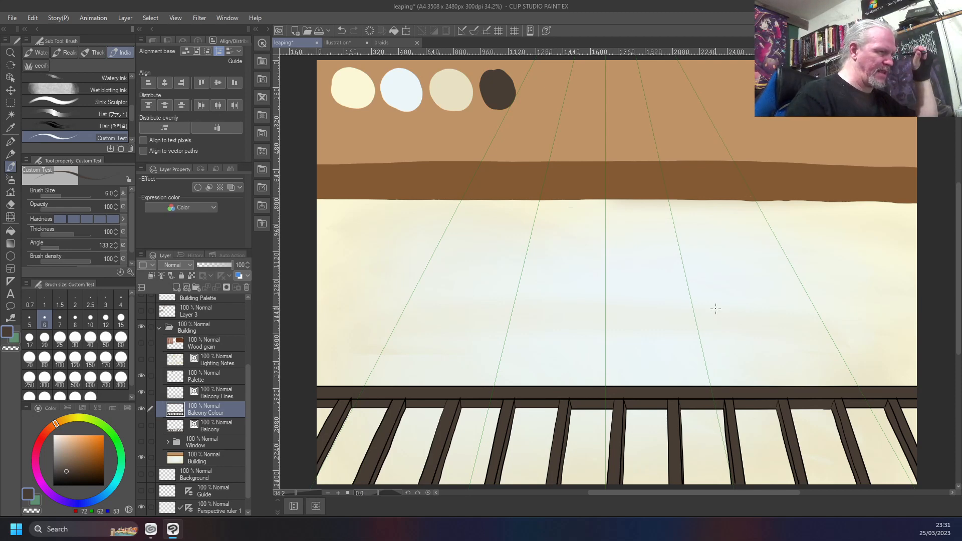
Show the Wood grain layer and study its reference photos alongside the railing
{"action": "scroll", "coordinate": [703, 354], "scroll_direction": "up", "scroll_amount": 4}
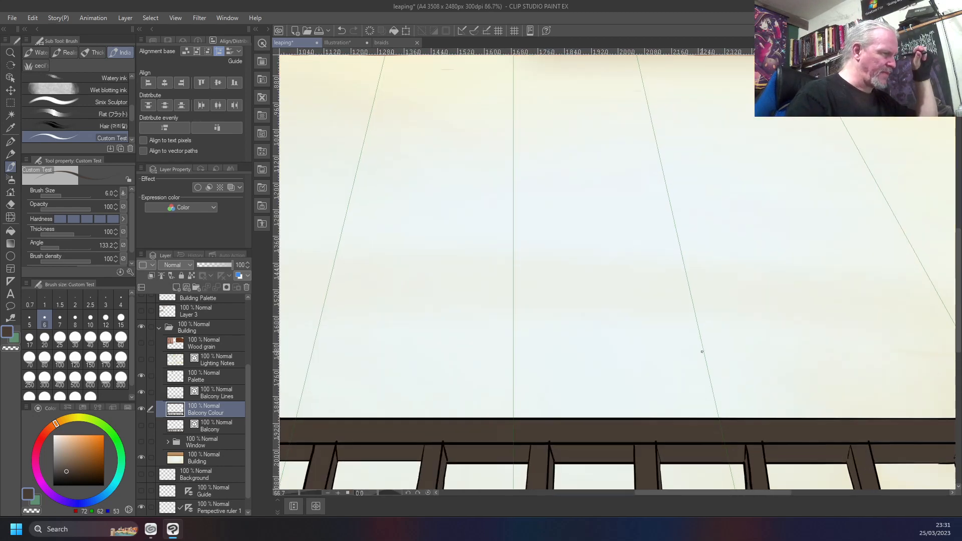
{"action": "left_click_drag", "start_coordinate": [588, 358], "coordinate": [631, 159]}
{"action": "mouse_move", "coordinate": [579, 323]}
{"action": "left_mouse_down"}
{"action": "mouse_move", "coordinate": [585, 310]}
{"action": "mouse_move", "coordinate": [596, 320]}
{"action": "left_mouse_up"}
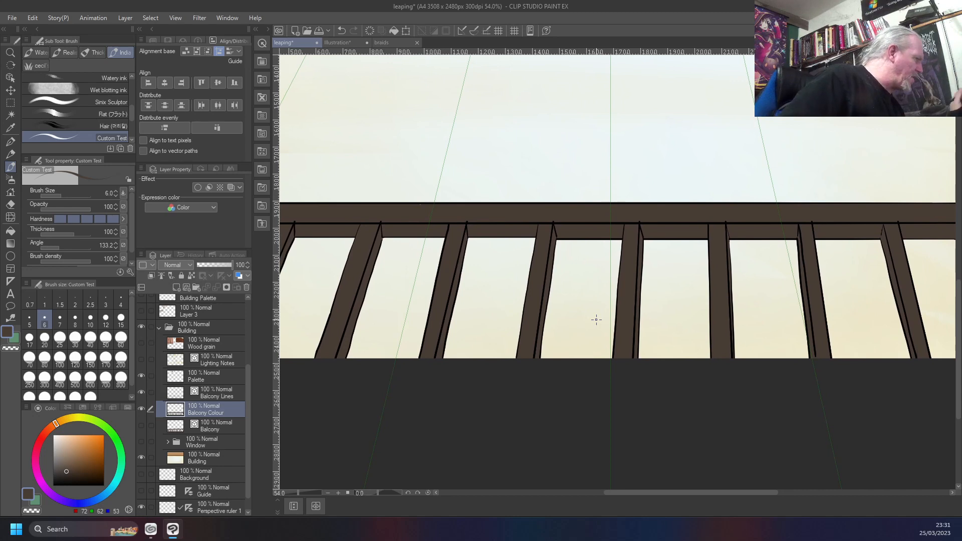
{"action": "left_click", "coordinate": [222, 339]}
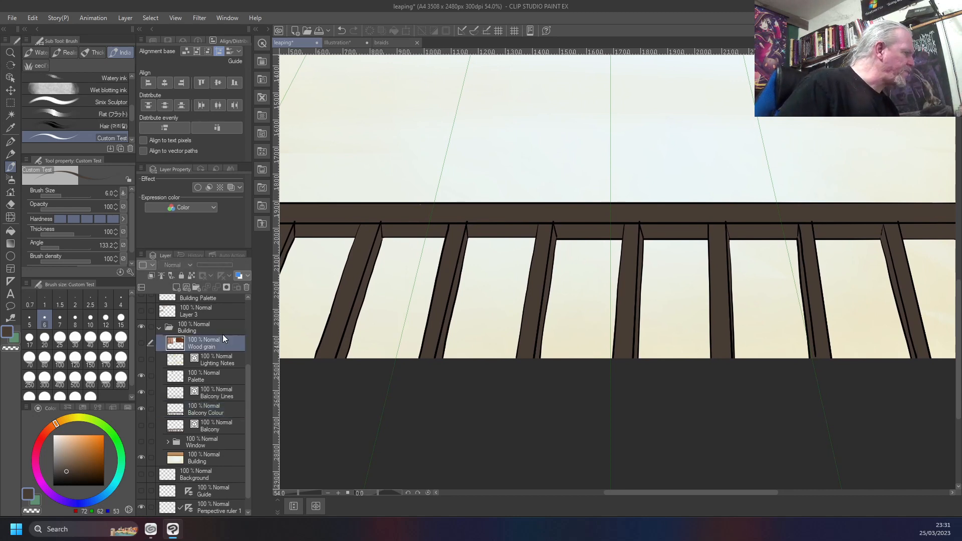
{"action": "left_click", "coordinate": [141, 342]}
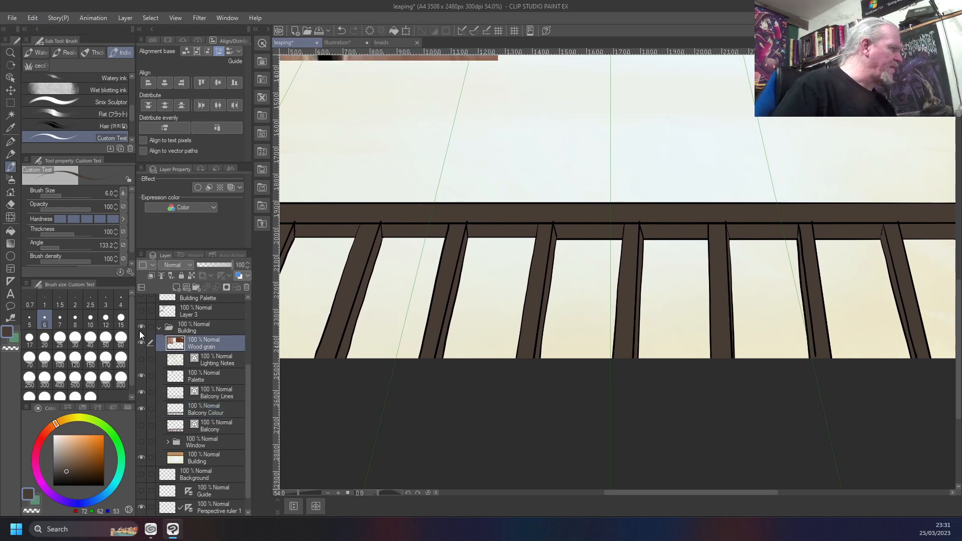
{"action": "scroll", "coordinate": [465, 150], "scroll_direction": "down", "scroll_amount": 2}
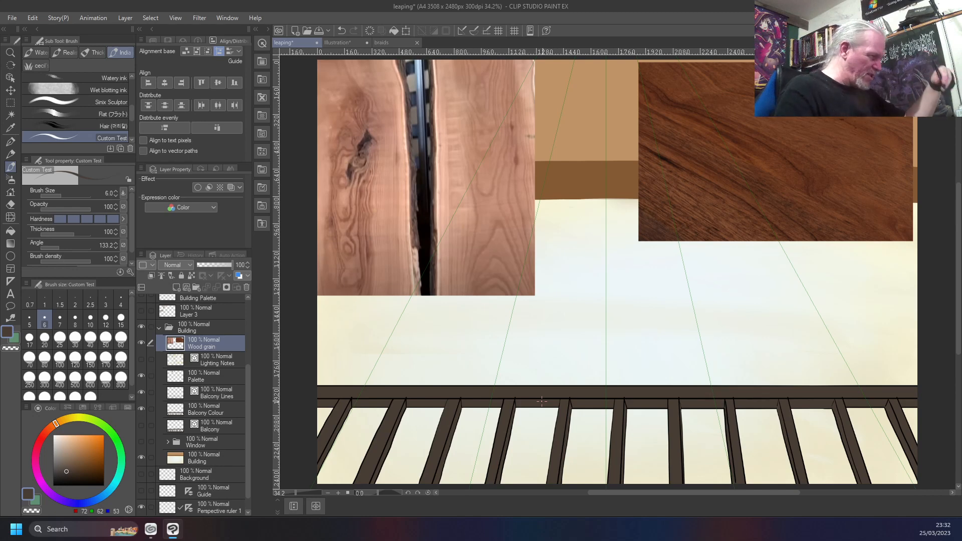
{"action": "left_click_drag", "start_coordinate": [470, 453], "coordinate": [547, 329]}
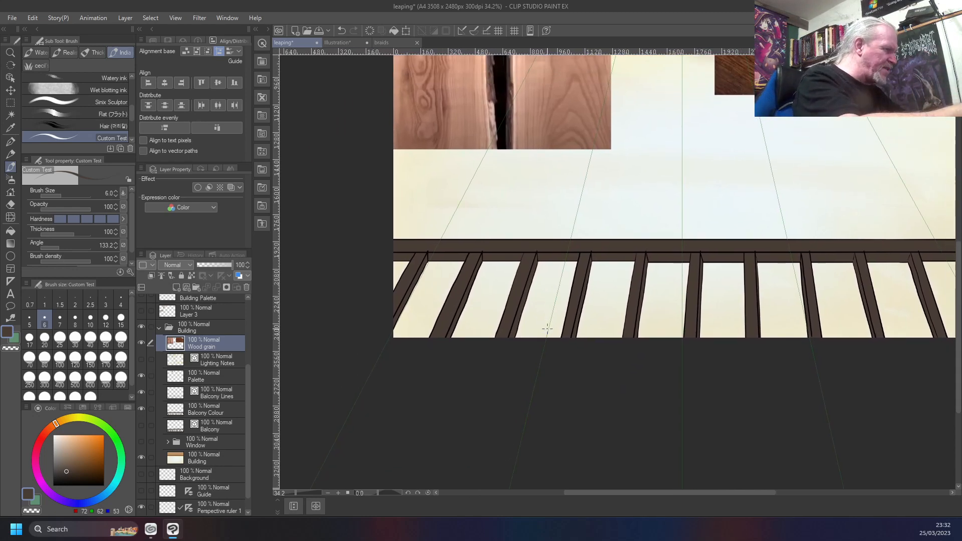
Set the Custom Test brush size to 70 and hide the Wood grain layer
{"action": "key", "text": "bracketright"}
{"action": "key", "text": "bracketright"}
{"action": "key", "text": "bracketright"}
{"action": "key", "text": "bracketright"}
{"action": "key", "text": "bracketright"}
{"action": "key", "text": "bracketright"}
{"action": "key", "text": "bracketright"}
{"action": "key", "text": "bracketright"}
{"action": "key", "text": "bracketright"}
{"action": "key", "text": "bracketright"}
{"action": "key", "text": "bracketright"}
{"action": "key", "text": "bracketright"}
{"action": "key", "text": "bracketright"}
{"action": "key", "text": "bracketright"}
{"action": "key", "text": "bracketleft"}
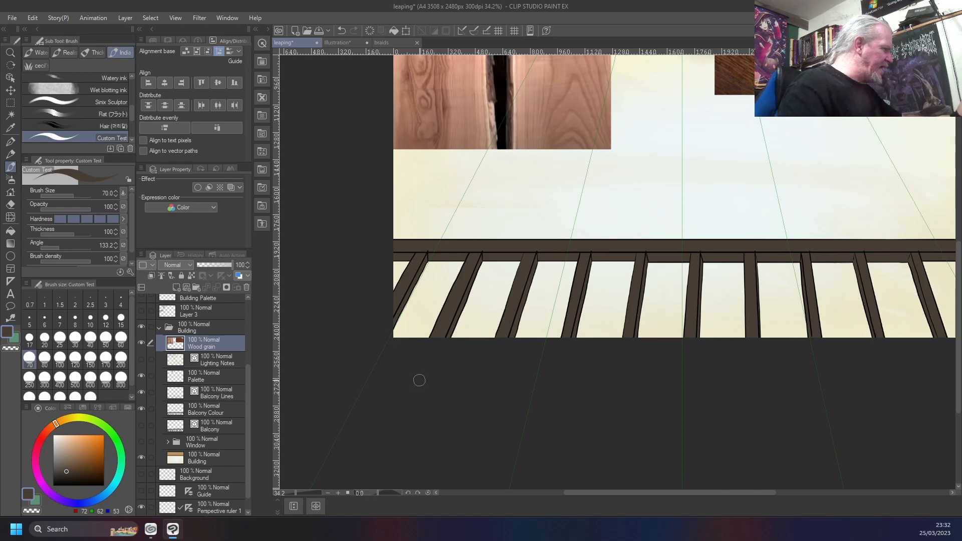
{"action": "left_click", "coordinate": [142, 344]}
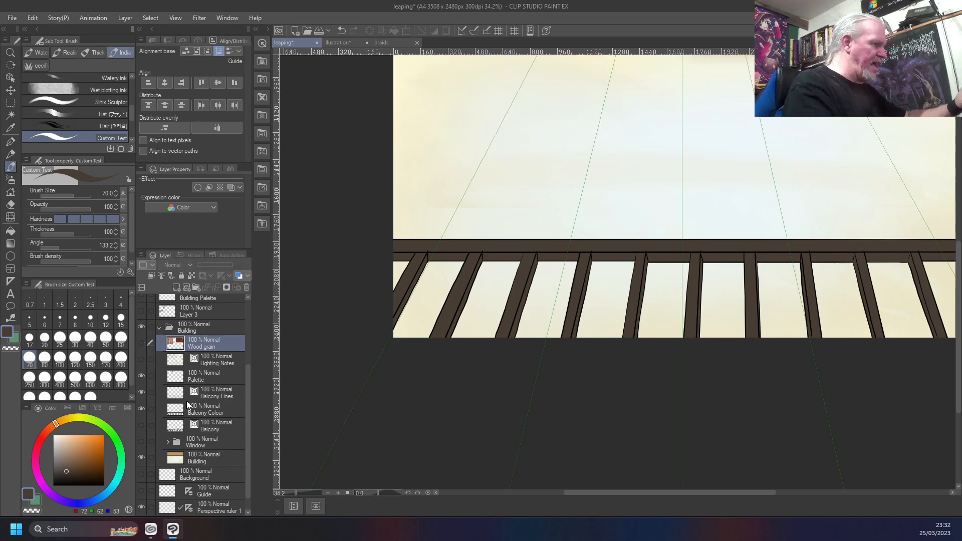
On the Palette layer, sample the beige third swatch and lower the brush opacity to 13
{"action": "left_click_drag", "start_coordinate": [552, 154], "coordinate": [490, 375]}
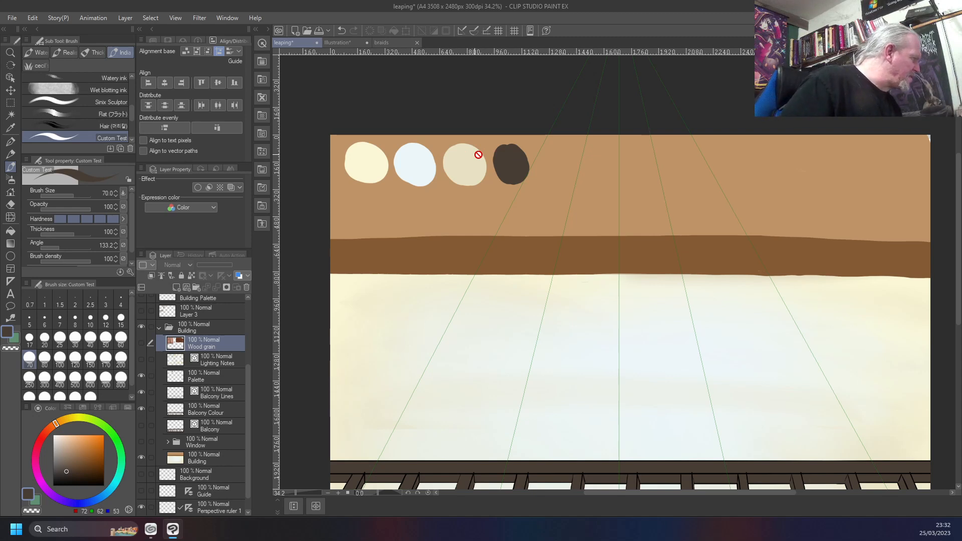
{"action": "left_click", "coordinate": [203, 376]}
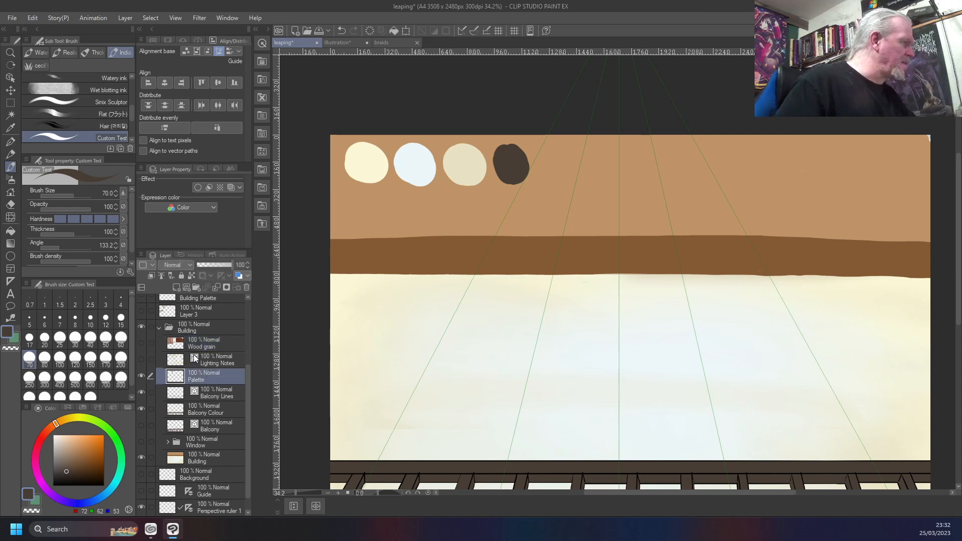
{"action": "right_click", "coordinate": [464, 166]}
{"action": "mouse_move", "coordinate": [500, 389]}
{"action": "left_mouse_down"}
{"action": "mouse_move", "coordinate": [518, 354]}
{"action": "mouse_move", "coordinate": [539, 137]}
{"action": "left_mouse_up"}
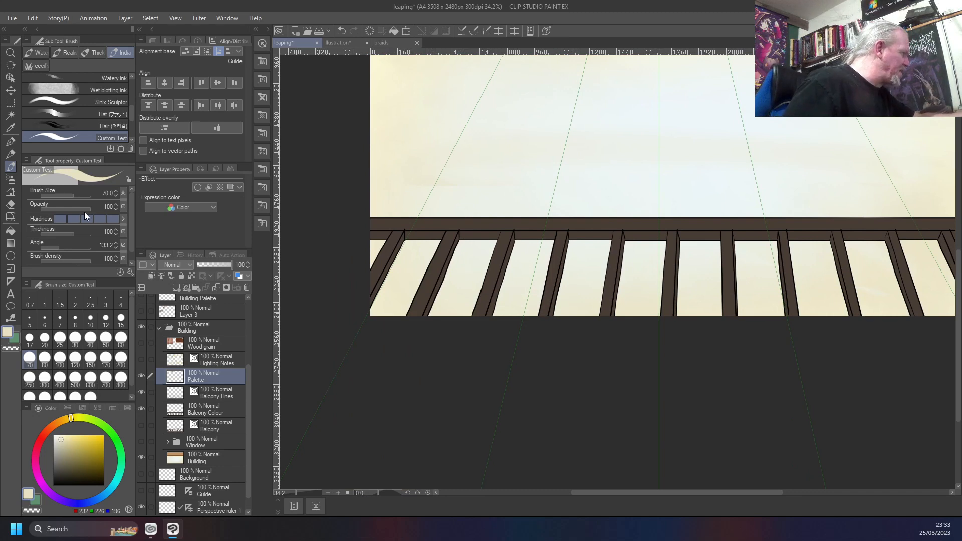
{"action": "left_click_drag", "start_coordinate": [90, 209], "coordinate": [63, 212]}
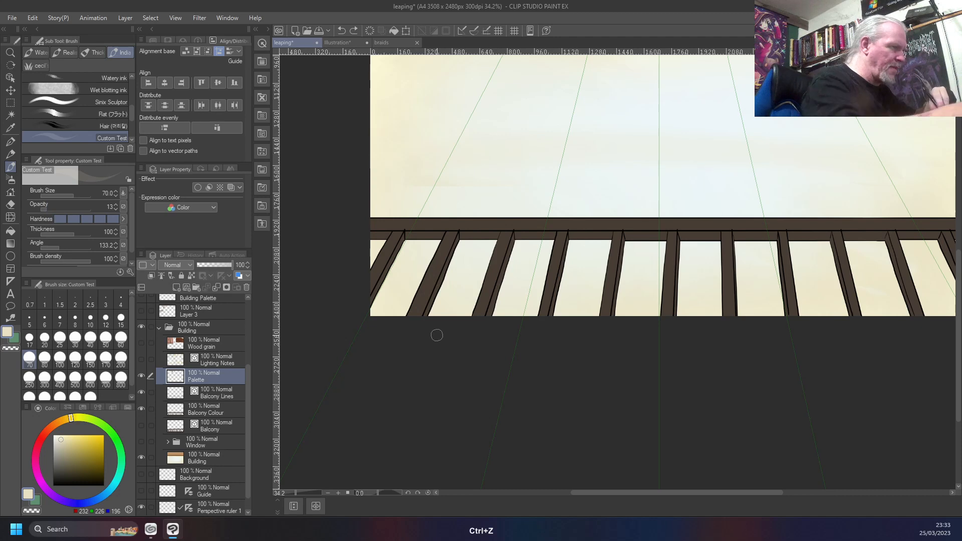
Set the brush size to 150, try a beige highlight stroke on the second bar, and undo it
{"action": "key", "text": "bracketright"}
{"action": "key", "text": "bracketright"}
{"action": "key", "text": "bracketright"}
{"action": "key", "text": "bracketright"}
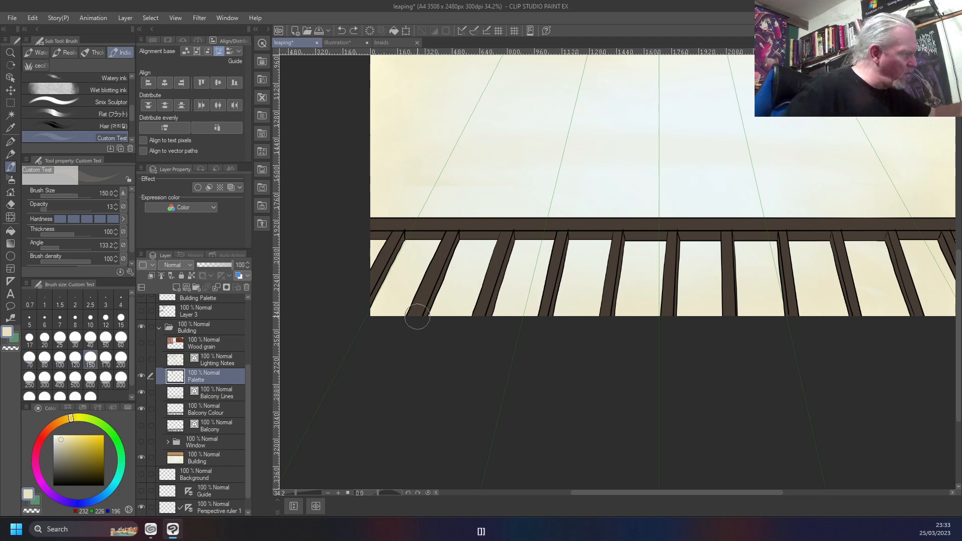
{"action": "mouse_move", "coordinate": [420, 303]}
{"action": "left_mouse_down"}
{"action": "mouse_move", "coordinate": [418, 314]}
{"action": "mouse_move", "coordinate": [431, 266]}
{"action": "left_mouse_up"}
{"action": "key", "text": "ctrl+z"}
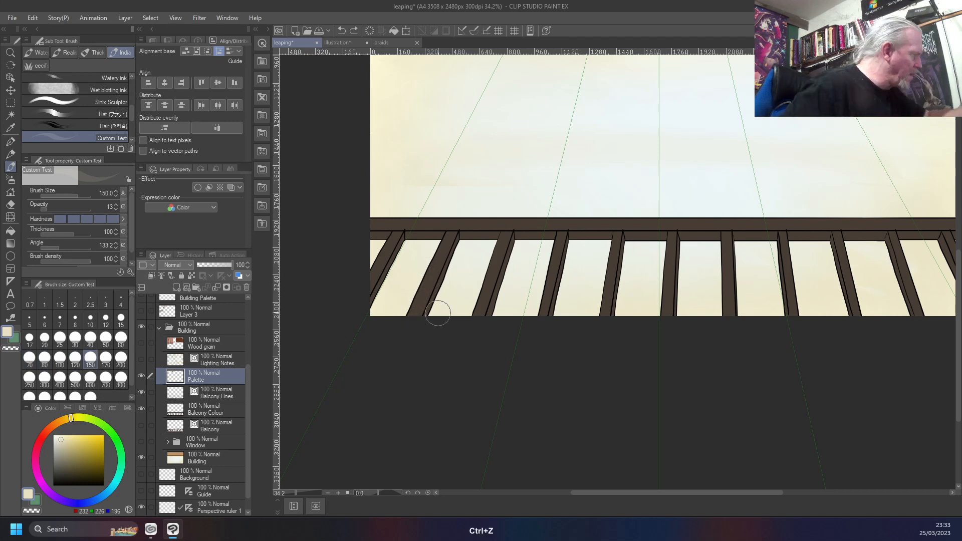
Set the brush opacity to 4 and paint soft beige highlights on the second to fifth railing bars
{"action": "left_click_drag", "start_coordinate": [46, 210], "coordinate": [44, 210]}
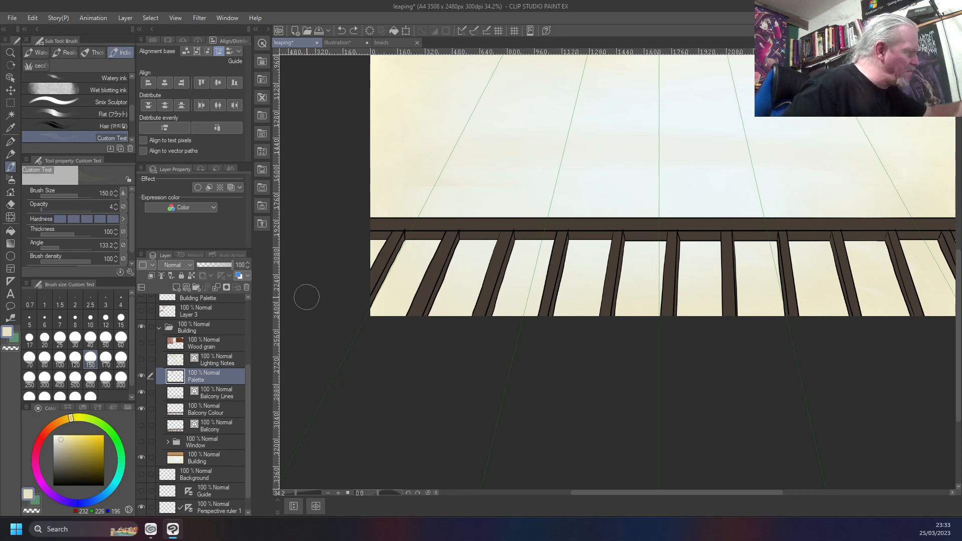
{"action": "left_click_drag", "start_coordinate": [416, 317], "coordinate": [442, 258]}
{"action": "mouse_move", "coordinate": [413, 315]}
{"action": "left_mouse_down"}
{"action": "mouse_move", "coordinate": [437, 258]}
{"action": "mouse_move", "coordinate": [404, 323]}
{"action": "mouse_move", "coordinate": [440, 255]}
{"action": "mouse_move", "coordinate": [415, 320]}
{"action": "mouse_move", "coordinate": [440, 267]}
{"action": "left_mouse_up"}
{"action": "mouse_move", "coordinate": [481, 320]}
{"action": "left_mouse_down"}
{"action": "mouse_move", "coordinate": [501, 255]}
{"action": "mouse_move", "coordinate": [474, 325]}
{"action": "mouse_move", "coordinate": [498, 256]}
{"action": "mouse_move", "coordinate": [478, 312]}
{"action": "mouse_move", "coordinate": [482, 280]}
{"action": "left_mouse_up"}
{"action": "left_click_drag", "start_coordinate": [547, 295], "coordinate": [553, 263]}
{"action": "left_click_drag", "start_coordinate": [541, 323], "coordinate": [557, 261]}
{"action": "mouse_move", "coordinate": [605, 318]}
{"action": "left_mouse_down"}
{"action": "mouse_move", "coordinate": [613, 253]}
{"action": "mouse_move", "coordinate": [602, 328]}
{"action": "mouse_move", "coordinate": [614, 236]}
{"action": "left_mouse_up"}
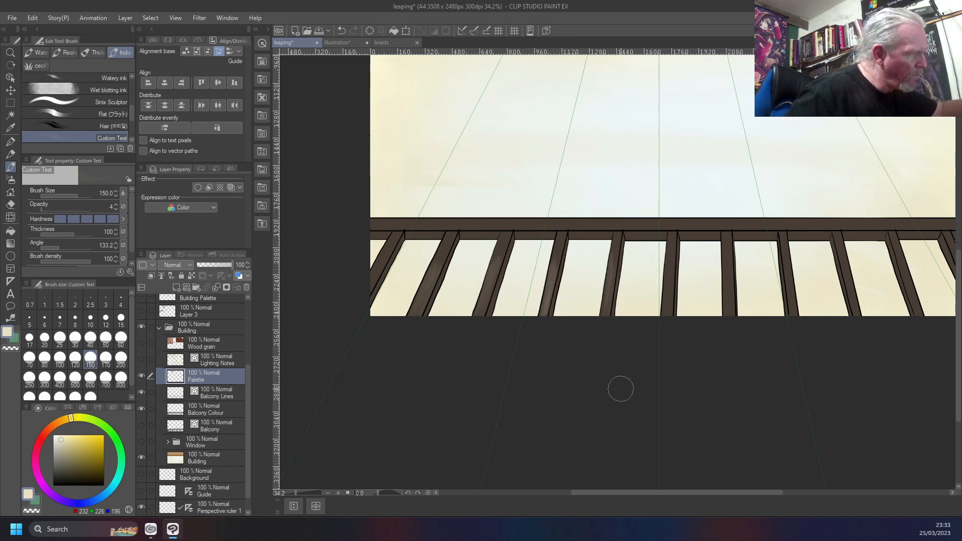
Paint soft beige highlights on the sixth to eleventh railing bars at opacity 4
{"action": "mouse_move", "coordinate": [672, 320]}
{"action": "left_mouse_down"}
{"action": "mouse_move", "coordinate": [675, 272]}
{"action": "mouse_move", "coordinate": [667, 316]}
{"action": "mouse_move", "coordinate": [666, 261]}
{"action": "mouse_move", "coordinate": [662, 320]}
{"action": "mouse_move", "coordinate": [665, 234]}
{"action": "mouse_move", "coordinate": [662, 322]}
{"action": "mouse_move", "coordinate": [673, 301]}
{"action": "left_mouse_up"}
{"action": "mouse_move", "coordinate": [729, 317]}
{"action": "left_mouse_down"}
{"action": "mouse_move", "coordinate": [733, 256]}
{"action": "mouse_move", "coordinate": [727, 313]}
{"action": "left_mouse_up"}
{"action": "mouse_move", "coordinate": [796, 314]}
{"action": "left_mouse_down"}
{"action": "mouse_move", "coordinate": [792, 278]}
{"action": "mouse_move", "coordinate": [797, 313]}
{"action": "left_mouse_up"}
{"action": "mouse_move", "coordinate": [797, 314]}
{"action": "left_mouse_down"}
{"action": "mouse_move", "coordinate": [790, 271]}
{"action": "mouse_move", "coordinate": [796, 303]}
{"action": "left_mouse_up"}
{"action": "mouse_move", "coordinate": [856, 314]}
{"action": "left_mouse_down"}
{"action": "mouse_move", "coordinate": [847, 267]}
{"action": "mouse_move", "coordinate": [863, 329]}
{"action": "mouse_move", "coordinate": [837, 245]}
{"action": "mouse_move", "coordinate": [854, 311]}
{"action": "mouse_move", "coordinate": [837, 250]}
{"action": "mouse_move", "coordinate": [855, 295]}
{"action": "left_mouse_up"}
{"action": "mouse_move", "coordinate": [909, 306]}
{"action": "left_mouse_down"}
{"action": "mouse_move", "coordinate": [894, 250]}
{"action": "mouse_move", "coordinate": [913, 323]}
{"action": "left_mouse_up"}
{"action": "mouse_move", "coordinate": [759, 401]}
{"action": "left_mouse_down"}
{"action": "mouse_move", "coordinate": [508, 338]}
{"action": "mouse_move", "coordinate": [461, 389]}
{"action": "left_mouse_up"}
{"action": "left_click_drag", "start_coordinate": [667, 279], "coordinate": [644, 228]}
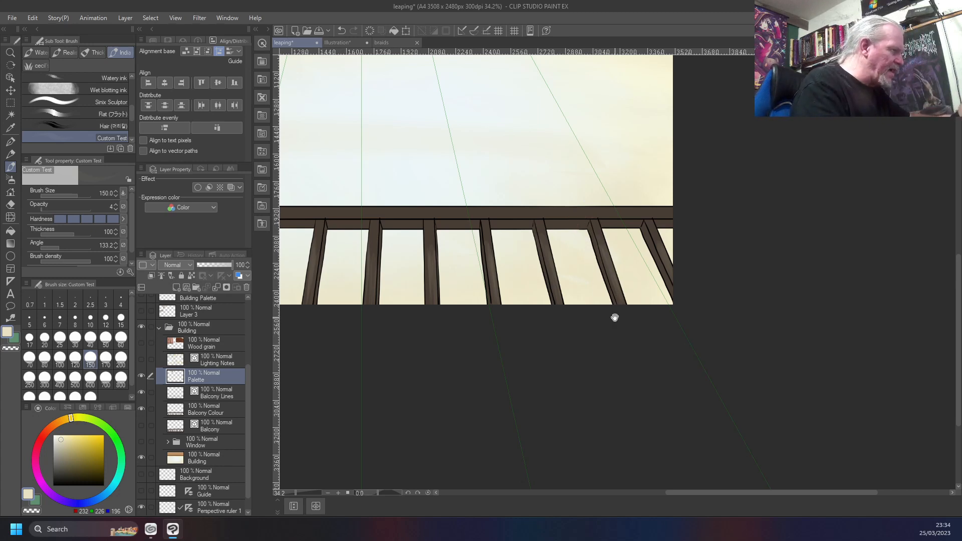
Undo the last highlight stroke at the top of the third bar and reduce the brush size to 80
{"action": "left_click_drag", "start_coordinate": [615, 317], "coordinate": [805, 284]}
{"action": "left_click_drag", "start_coordinate": [603, 333], "coordinate": [835, 311]}
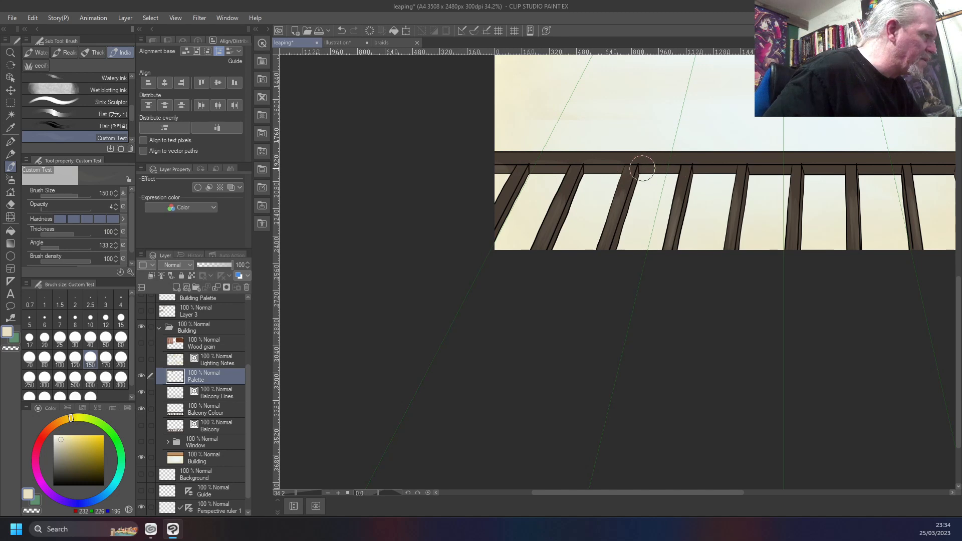
{"action": "key", "text": "ctrl+z"}
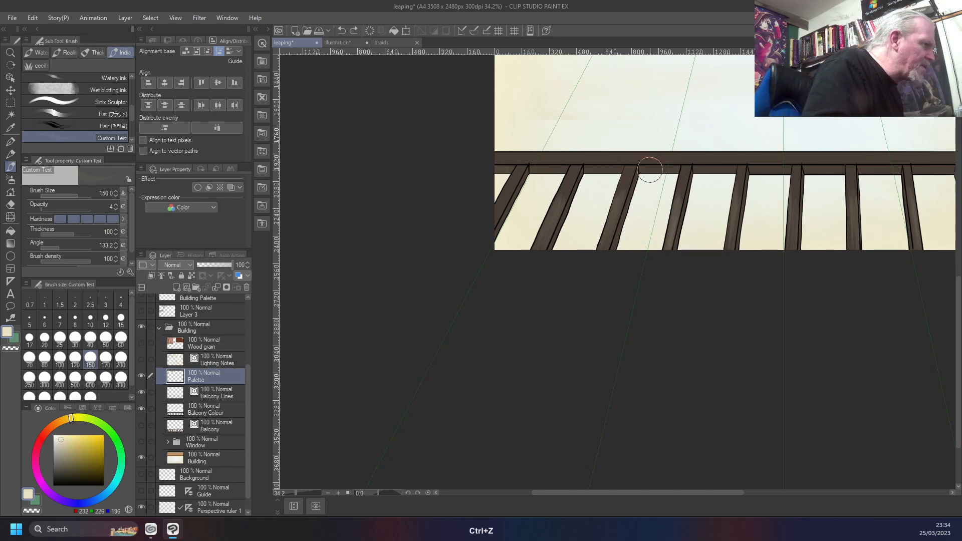
{"action": "key", "text": "bracketleft"}
{"action": "key", "text": "bracketleft"}
{"action": "key", "text": "bracketleft"}
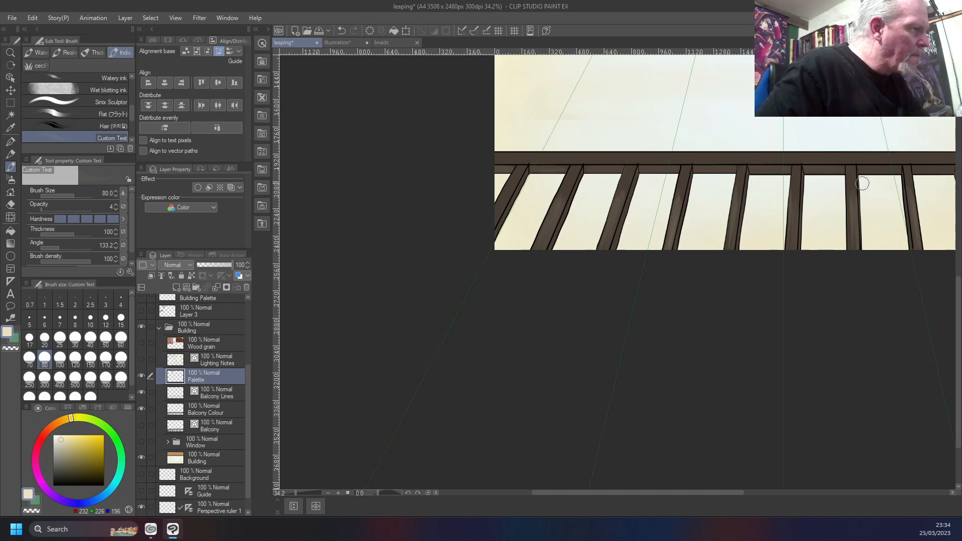
Sample the dark brown from a railing bar near the canvas's right end and set its hue to 39
{"action": "key", "text": "space"}
{"action": "mouse_move", "coordinate": [765, 329]}
{"action": "left_mouse_down"}
{"action": "mouse_move", "coordinate": [483, 318]}
{"action": "mouse_move", "coordinate": [423, 303]}
{"action": "left_mouse_up"}
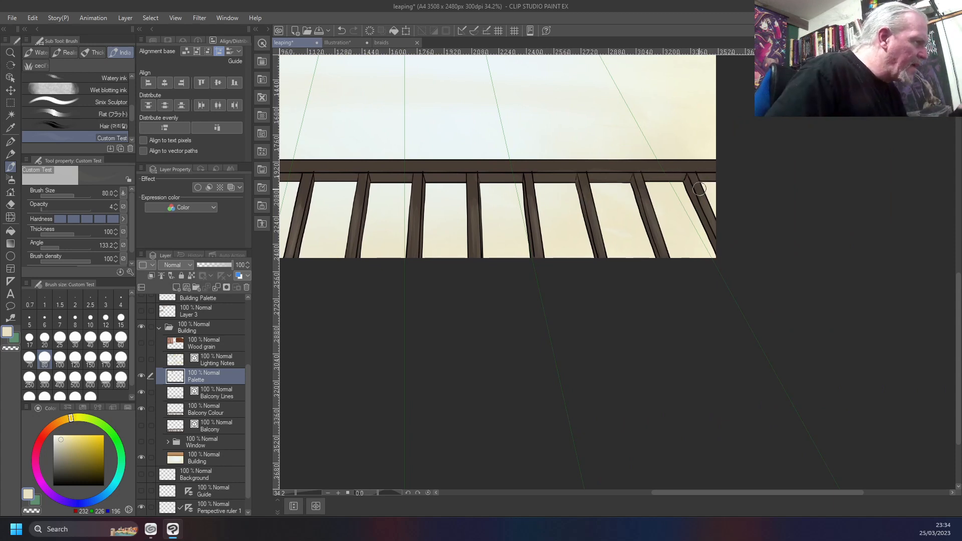
{"action": "right_click", "coordinate": [578, 187]}
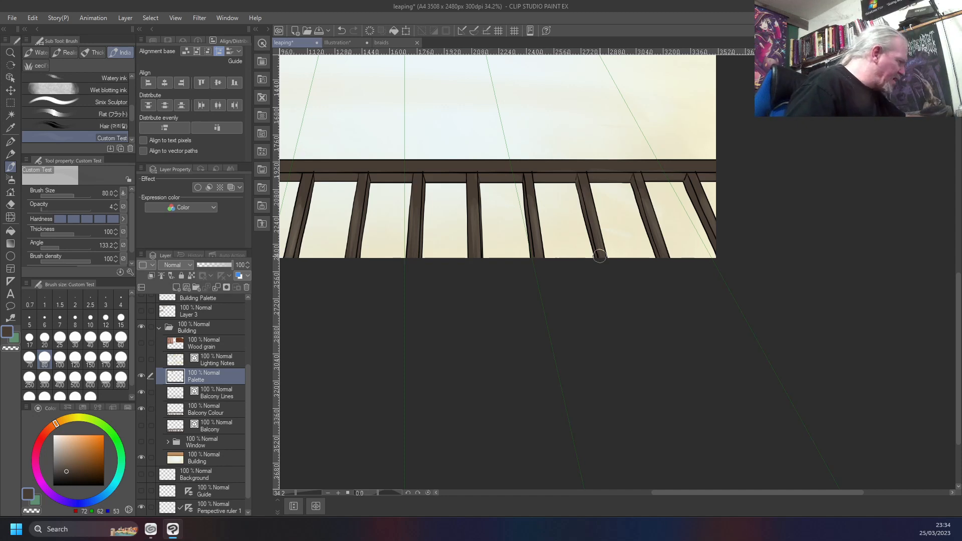
{"action": "left_click", "coordinate": [68, 409]}
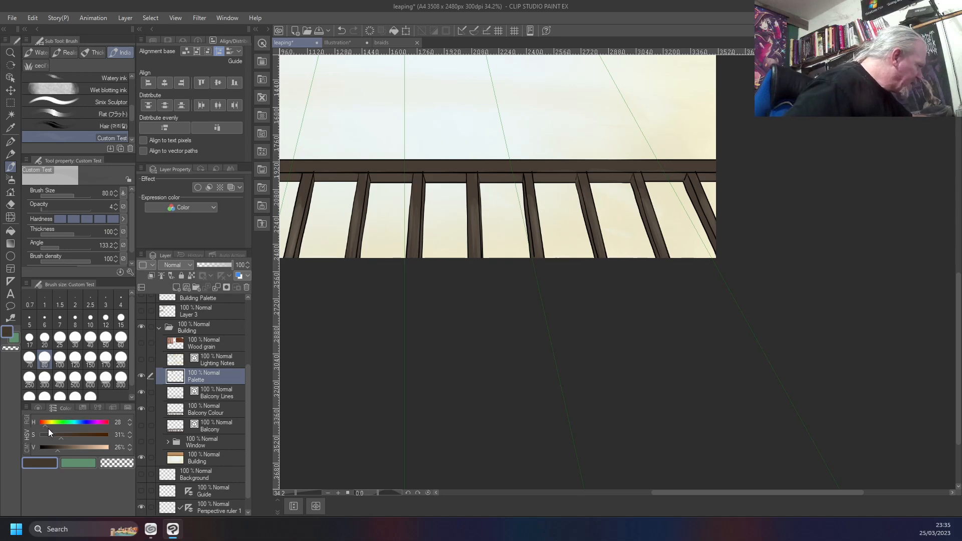
{"action": "left_click", "coordinate": [46, 426]}
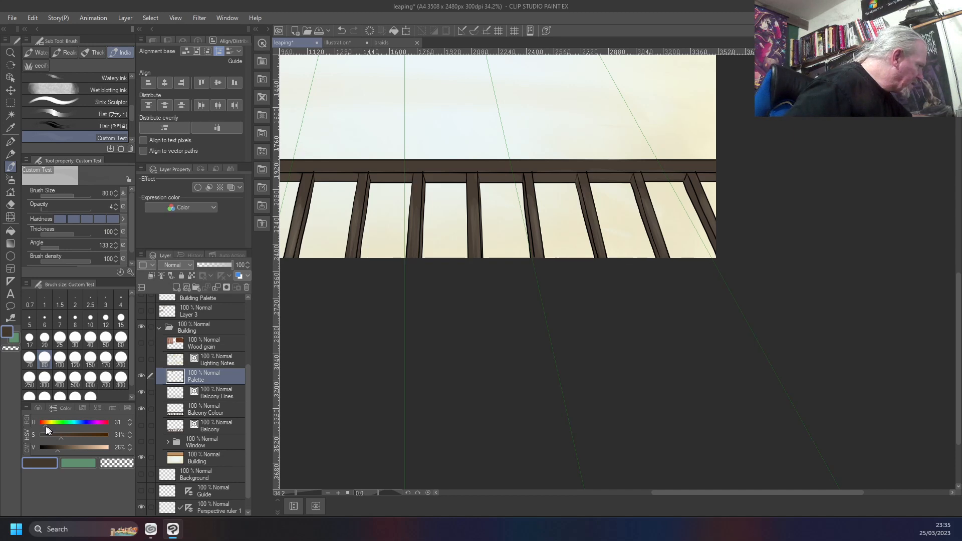
{"action": "left_click_drag", "start_coordinate": [48, 425], "coordinate": [47, 425]}
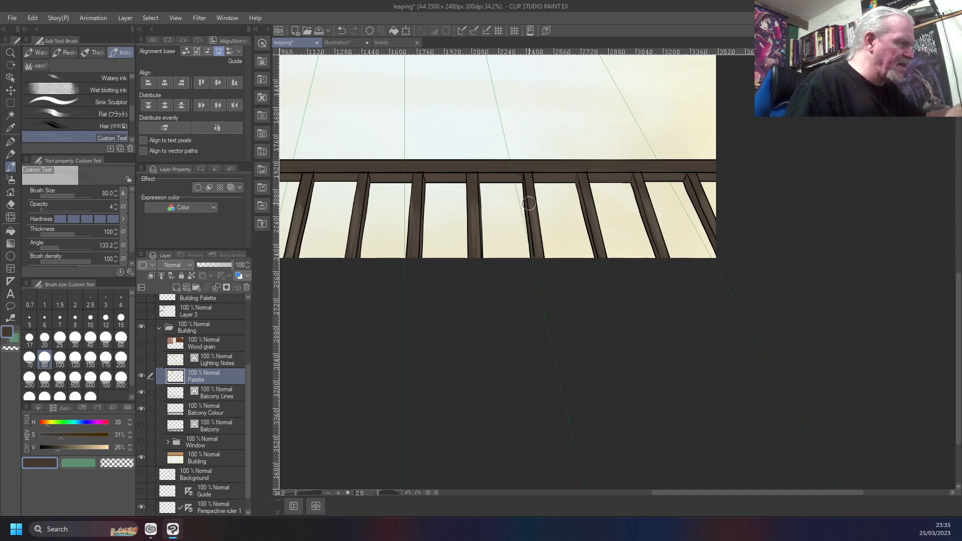
Set the brush opacity to 51 and the brush size to 30 for shading the railing bars
{"action": "scroll", "coordinate": [536, 190], "scroll_direction": "up", "scroll_amount": 2}
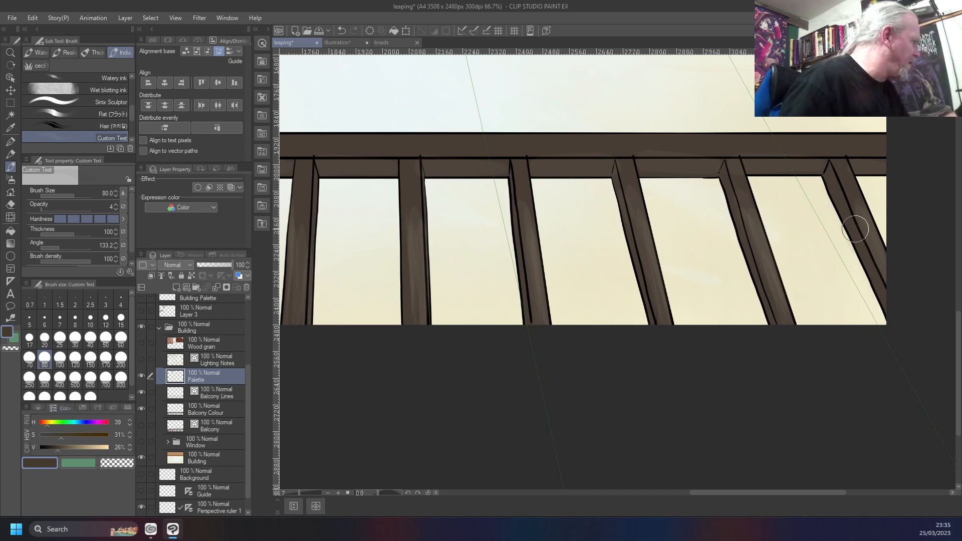
{"action": "left_click_drag", "start_coordinate": [54, 209], "coordinate": [87, 209]}
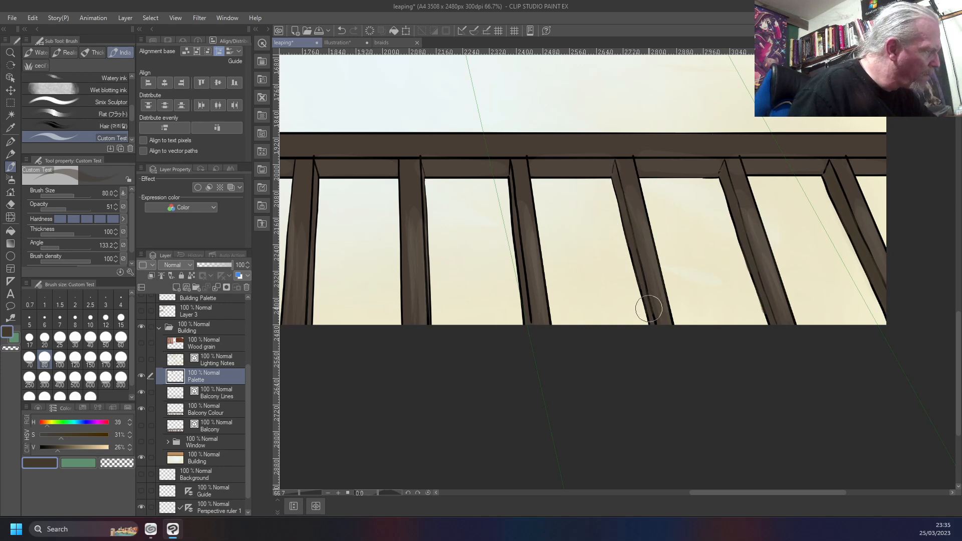
{"action": "key", "text": "bracketleft"}
{"action": "key", "text": "bracketleft"}
{"action": "key", "text": "bracketleft"}
{"action": "key", "text": "bracketleft"}
{"action": "key", "text": "bracketleft"}
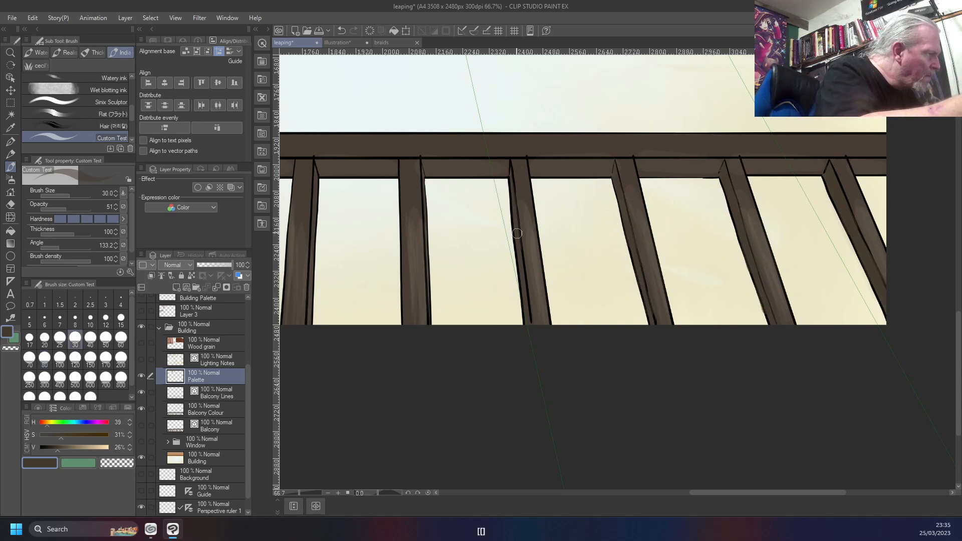
Try darker brown strokes along the side edges of two middle railing bars and undo them
{"action": "left_click_drag", "start_coordinate": [364, 296], "coordinate": [588, 294]}
{"action": "left_click_drag", "start_coordinate": [651, 185], "coordinate": [655, 272]}
{"action": "left_click_drag", "start_coordinate": [655, 311], "coordinate": [656, 269]}
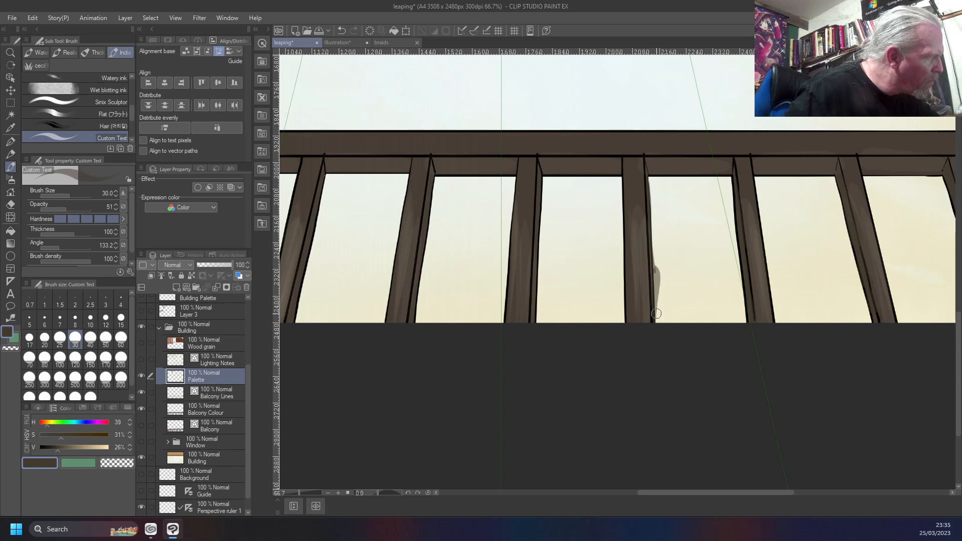
{"action": "key", "text": "ctrl+z"}
{"action": "key", "text": "ctrl+z"}
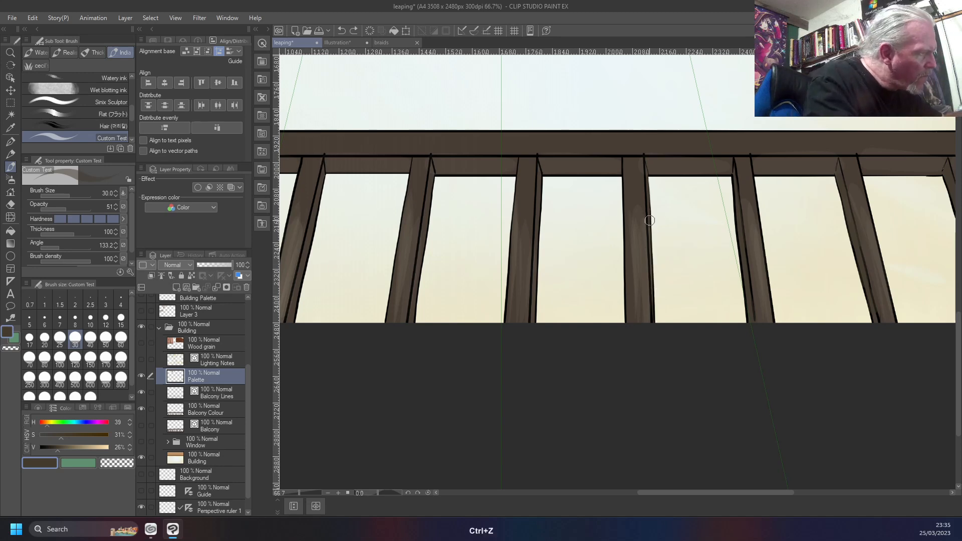
{"action": "left_click_drag", "start_coordinate": [541, 172], "coordinate": [541, 271]}
{"action": "key", "text": "ctrl+z"}
{"action": "key", "text": "ctrl+z"}
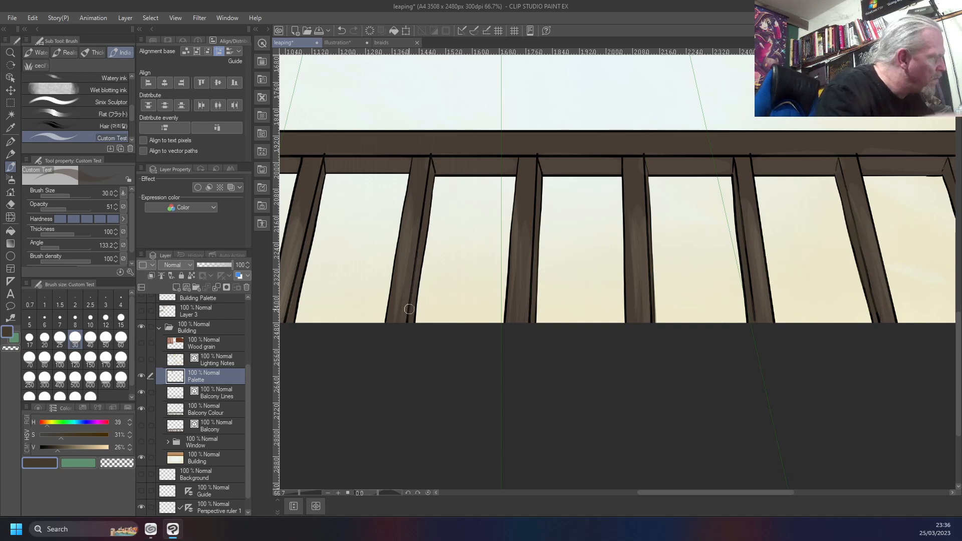
Shade the narrow side faces of the bars on the railing's left half with the darker brown at opacity 51
{"action": "left_click_drag", "start_coordinate": [408, 309], "coordinate": [644, 263]}
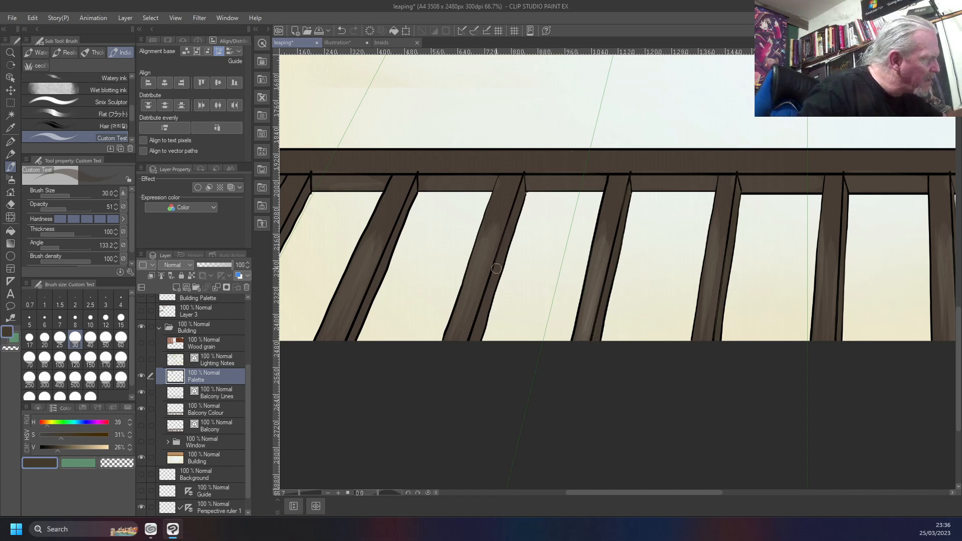
{"action": "mouse_move", "coordinate": [404, 300]}
{"action": "left_mouse_down"}
{"action": "mouse_move", "coordinate": [481, 295]}
{"action": "mouse_move", "coordinate": [623, 208]}
{"action": "mouse_move", "coordinate": [592, 247]}
{"action": "left_mouse_up"}
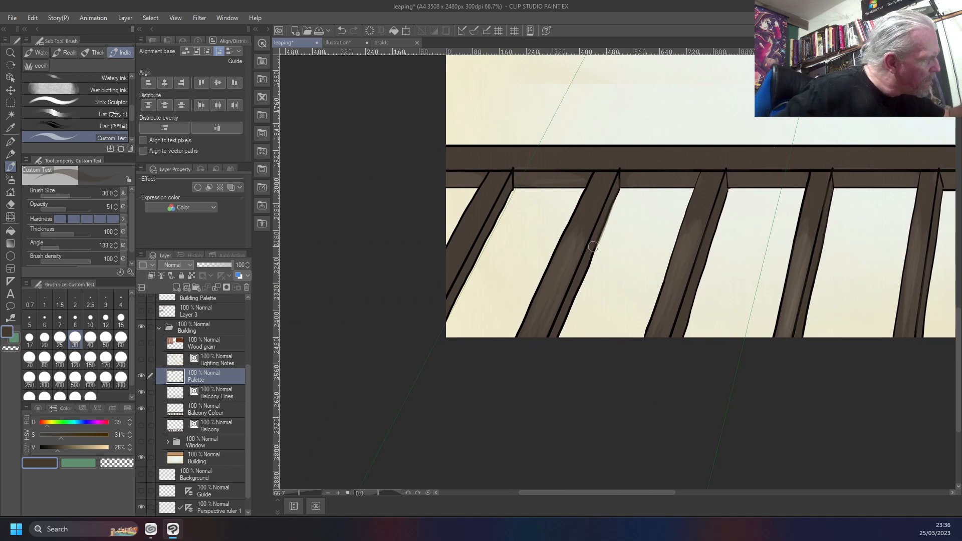
{"action": "left_click_drag", "start_coordinate": [477, 325], "coordinate": [564, 326]}
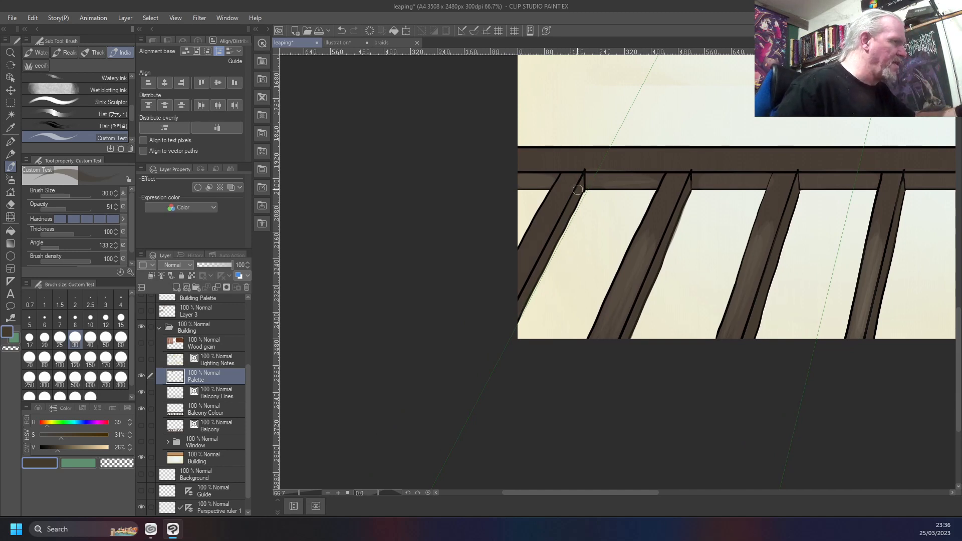
Sample the beige from the third palette swatch, try a highlight stroke on the leftmost railing bar, and undo it
{"action": "left_click_drag", "start_coordinate": [622, 206], "coordinate": [599, 497]}
{"action": "left_click_drag", "start_coordinate": [636, 187], "coordinate": [585, 430]}
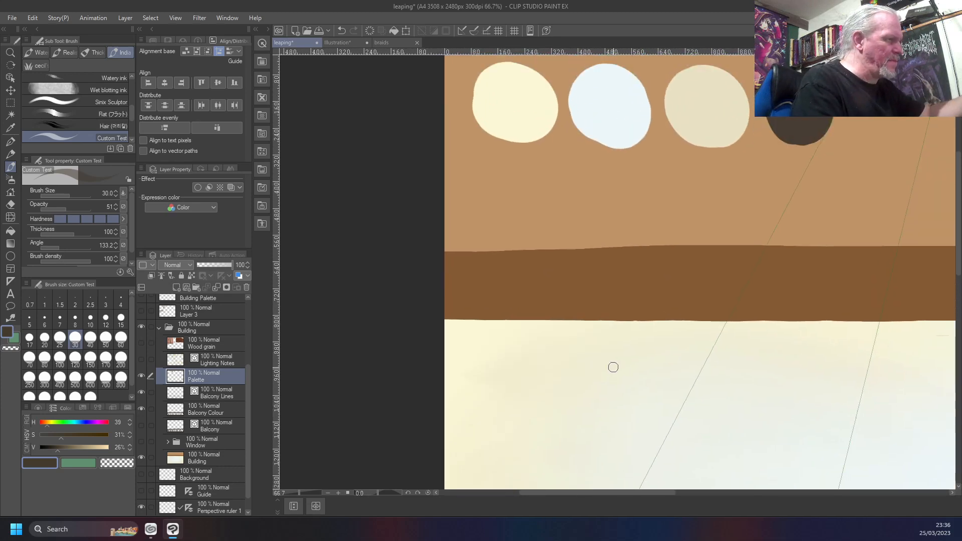
{"action": "right_click", "coordinate": [704, 110]}
{"action": "left_click_drag", "start_coordinate": [644, 395], "coordinate": [702, 124]}
{"action": "left_click_drag", "start_coordinate": [603, 335], "coordinate": [669, 129]}
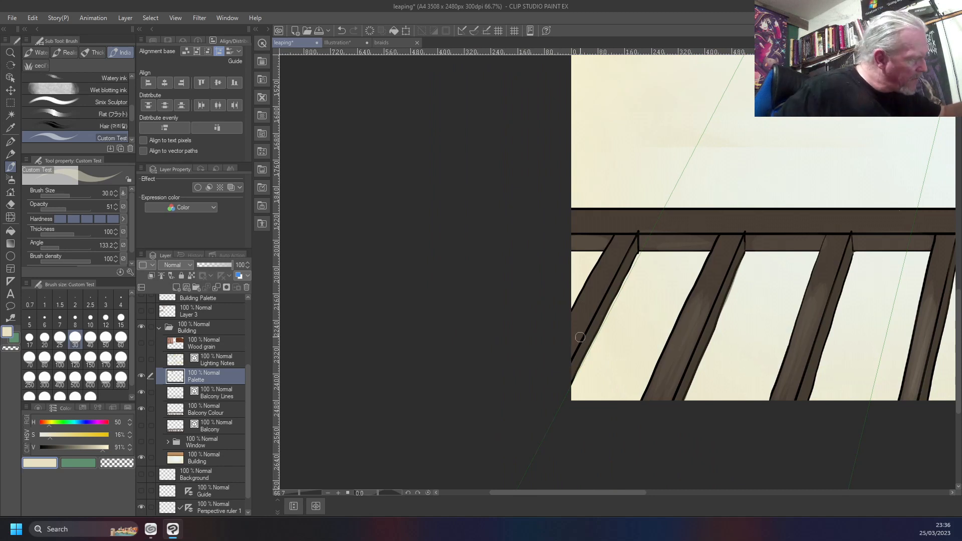
{"action": "left_click_drag", "start_coordinate": [585, 322], "coordinate": [598, 303]}
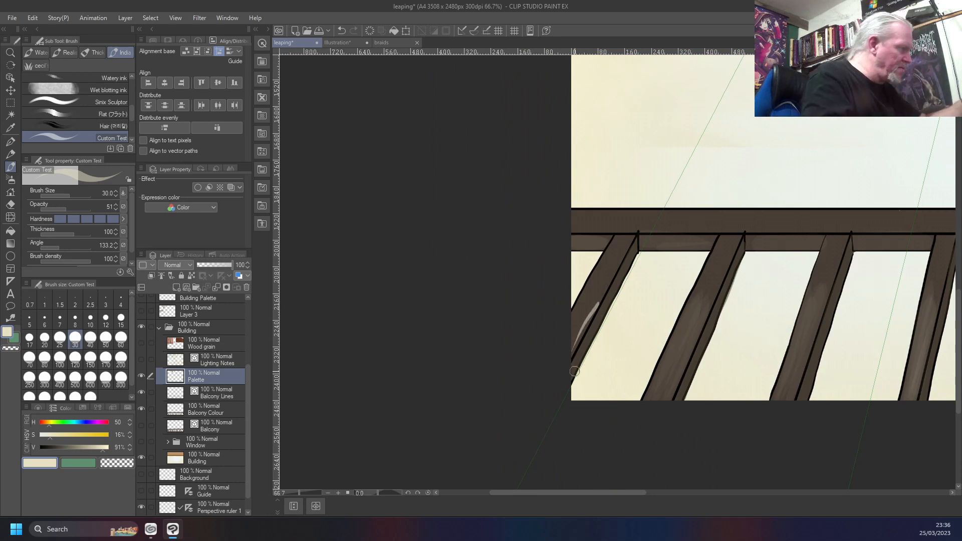
{"action": "key", "text": "ctrl+z"}
Set the brush opacity to 4, paint beige highlight strokes on the leftmost railing bar, and undo the last one
{"action": "left_click_drag", "start_coordinate": [65, 211], "coordinate": [40, 211]}
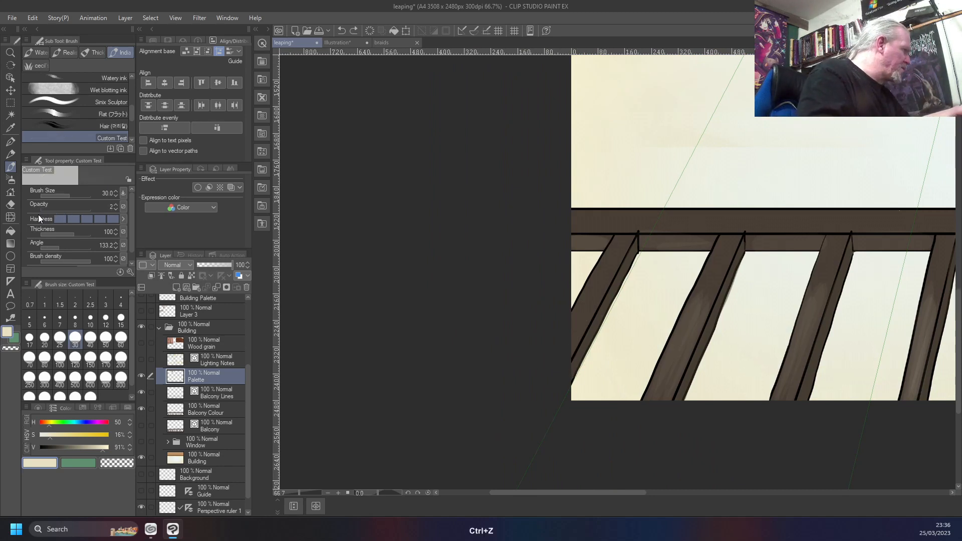
{"action": "left_click", "coordinate": [118, 206]}
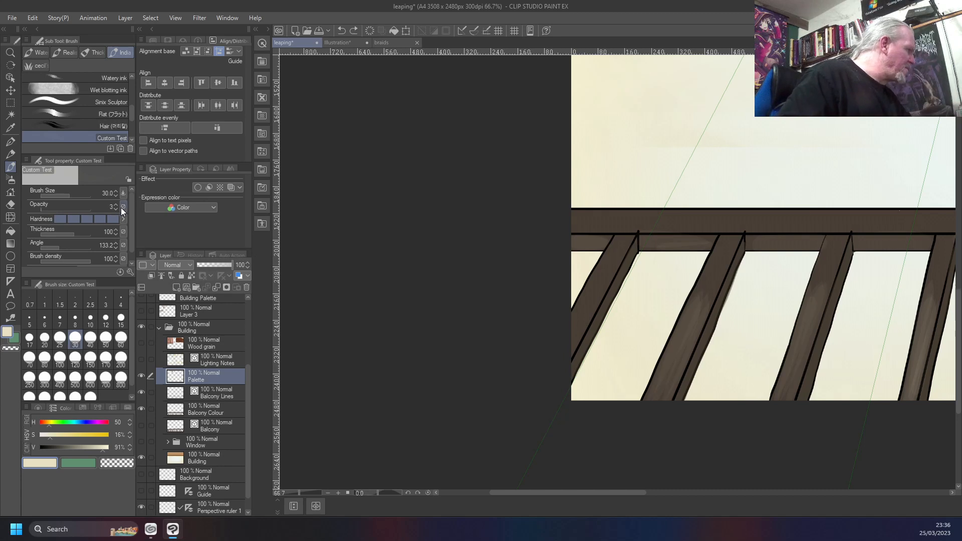
{"action": "mouse_move", "coordinate": [569, 357]}
{"action": "left_mouse_down"}
{"action": "mouse_move", "coordinate": [600, 287]}
{"action": "mouse_move", "coordinate": [592, 286]}
{"action": "left_mouse_up"}
{"action": "left_click_drag", "start_coordinate": [563, 332], "coordinate": [592, 291]}
{"action": "left_click_drag", "start_coordinate": [570, 348], "coordinate": [596, 296]}
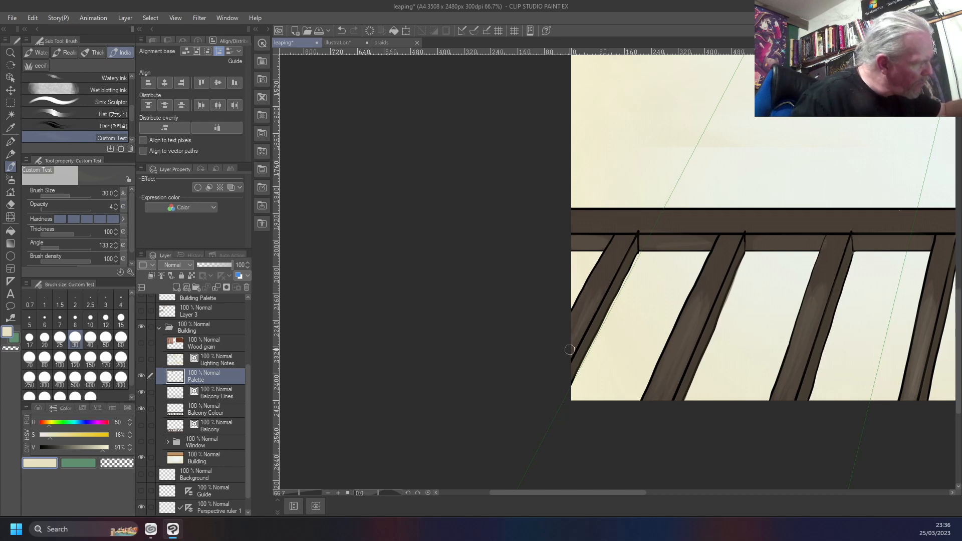
{"action": "key", "text": "ctrl+z"}
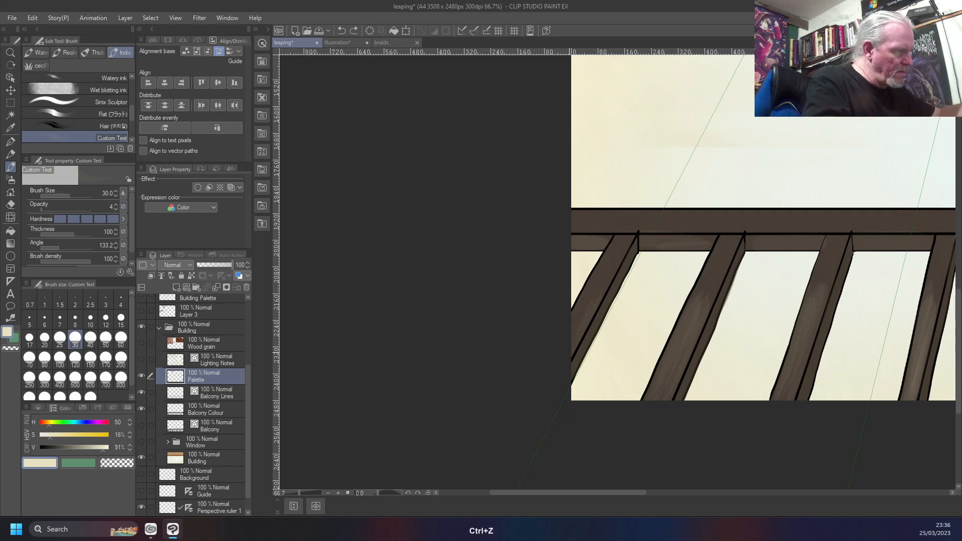
Increase the brush size to 80 and paint a soft beige highlight on the leftmost railing bar
{"action": "key", "text": "bracketright"}
{"action": "key", "text": "bracketright"}
{"action": "key", "text": "bracketright"}
{"action": "key", "text": "bracketright"}
{"action": "key", "text": "bracketright"}
{"action": "mouse_move", "coordinate": [590, 300]}
{"action": "left_mouse_down"}
{"action": "mouse_move", "coordinate": [566, 352]}
{"action": "mouse_move", "coordinate": [584, 306]}
{"action": "left_mouse_up"}
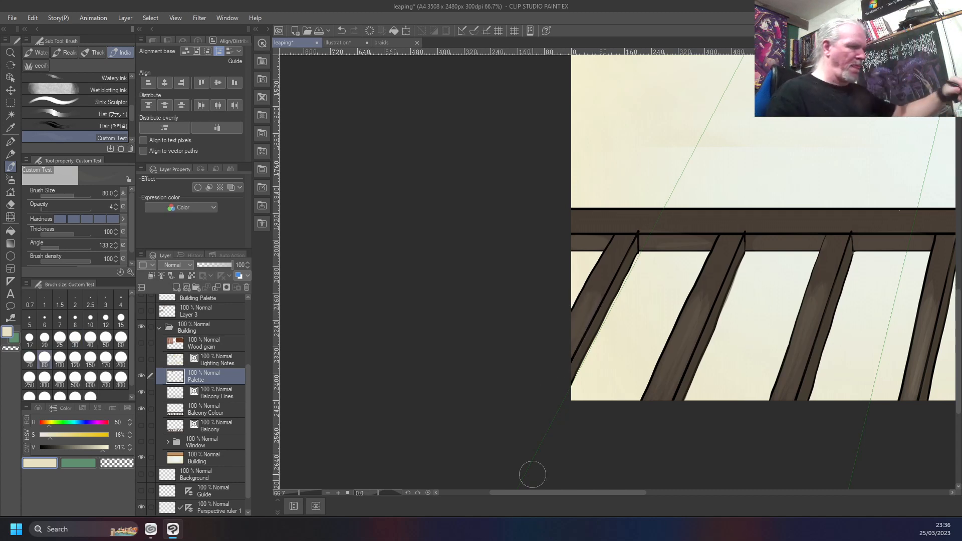
Examine the railing bars' shading against the whole painting and in close-up
{"action": "key", "text": "ctrl+0"}
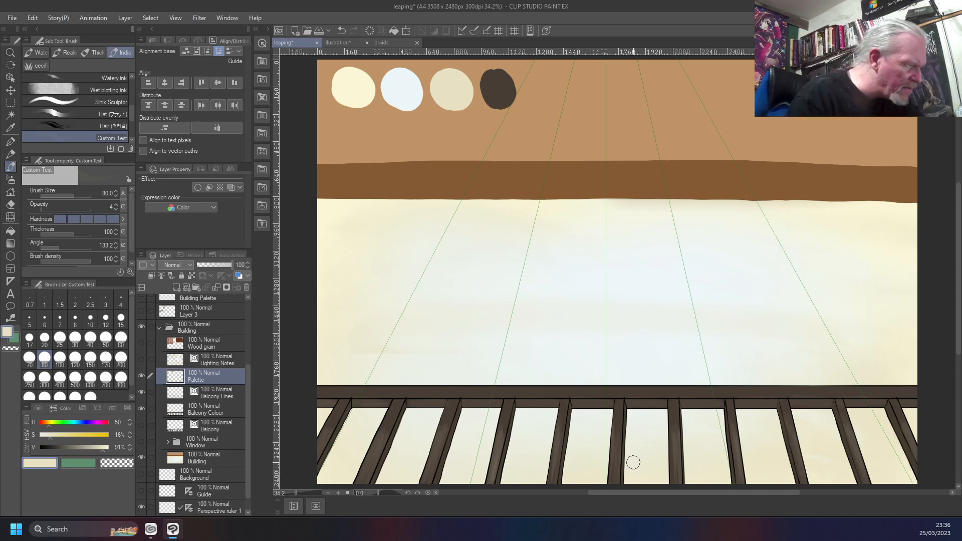
{"action": "scroll", "coordinate": [733, 446], "scroll_direction": "up", "scroll_amount": 10}
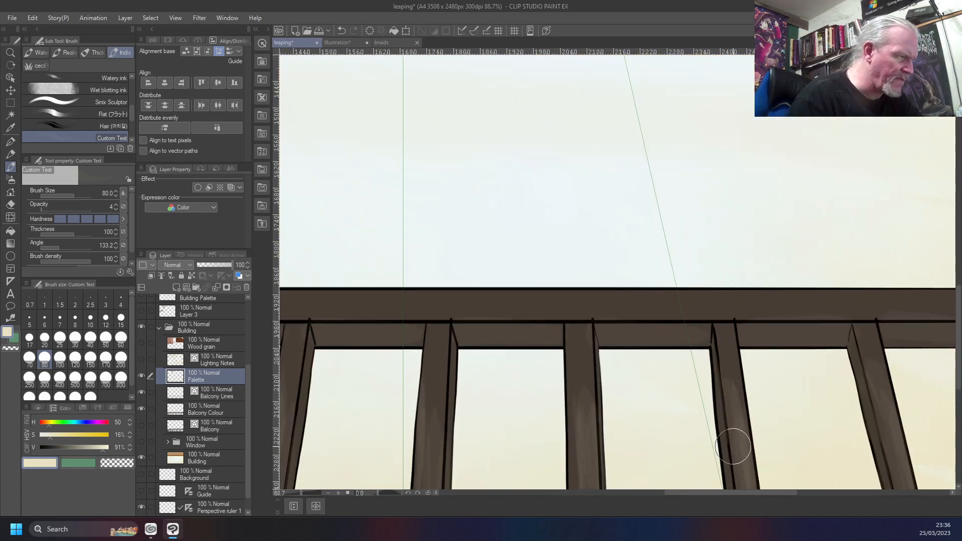
{"action": "scroll", "coordinate": [733, 446], "scroll_direction": "down", "scroll_amount": 4}
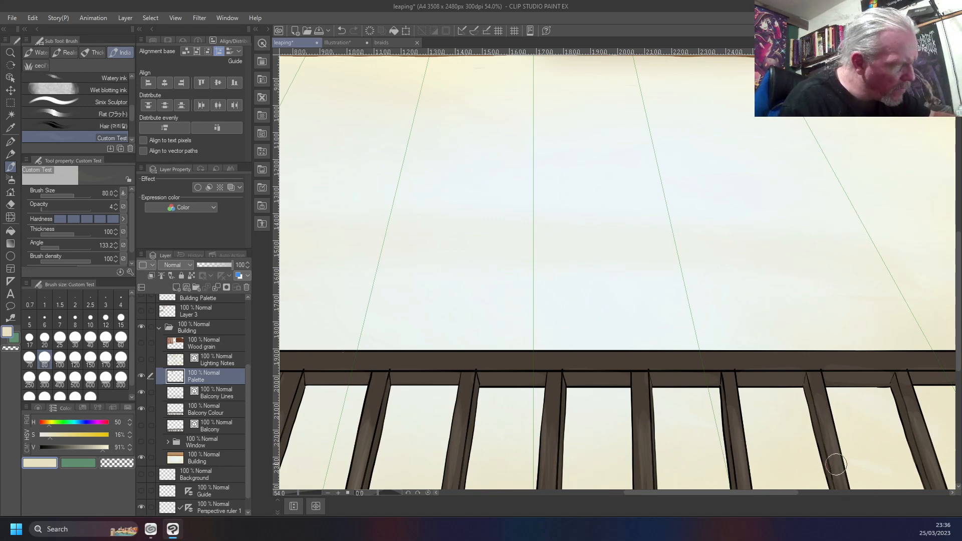
{"action": "scroll", "coordinate": [837, 465], "scroll_direction": "down", "scroll_amount": 4}
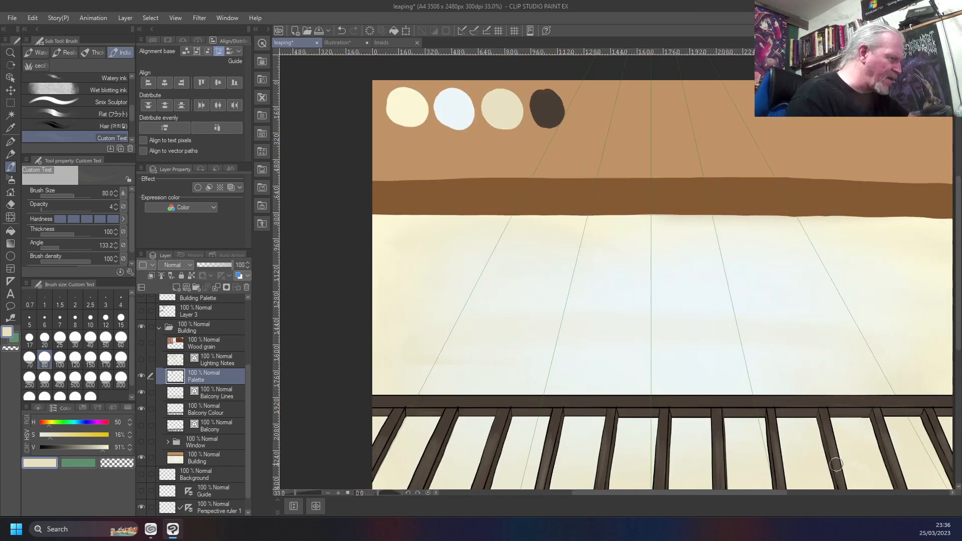
{"action": "scroll", "coordinate": [836, 465], "scroll_direction": "up", "scroll_amount": 5}
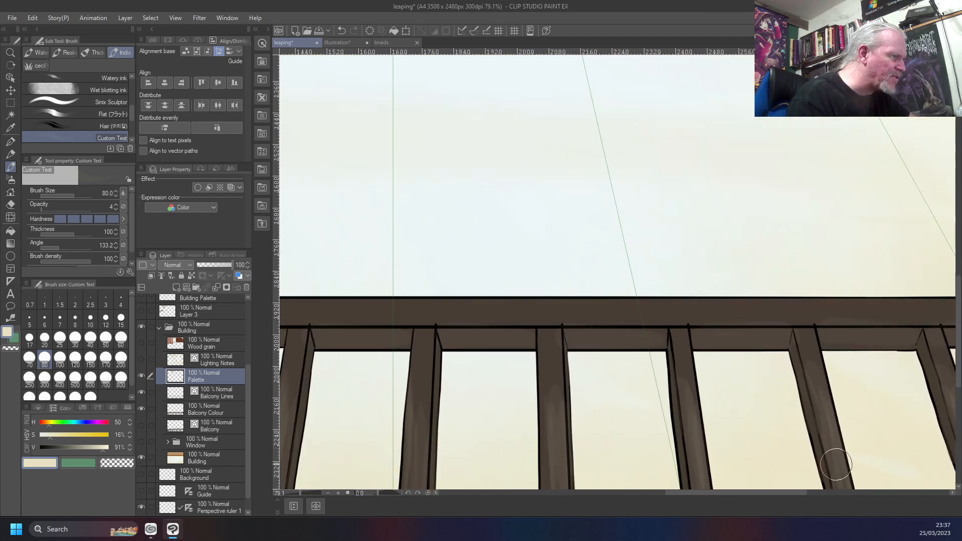
{"action": "scroll", "coordinate": [837, 465], "scroll_direction": "up", "scroll_amount": 2}
{"action": "scroll", "coordinate": [836, 463], "scroll_direction": "down", "scroll_amount": 5}
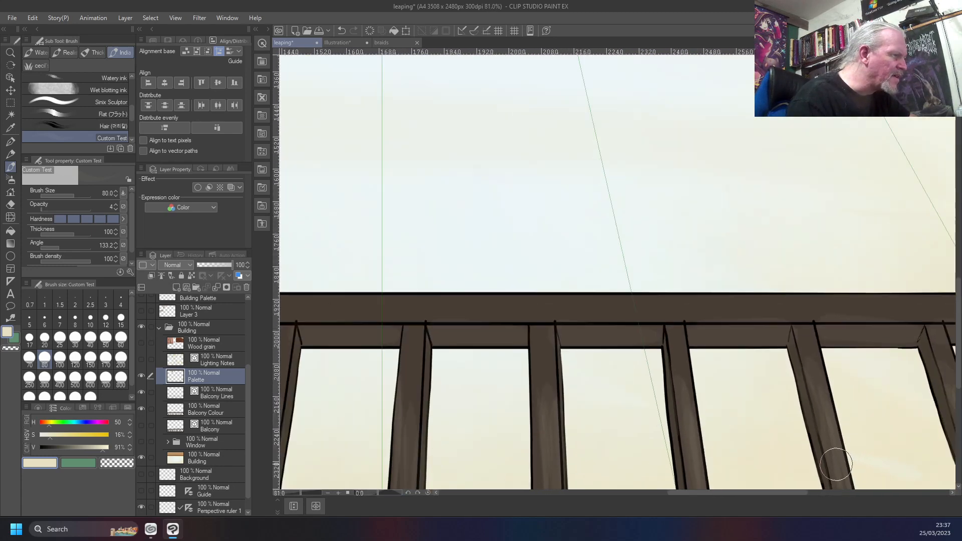
{"action": "scroll", "coordinate": [836, 464], "scroll_direction": "up", "scroll_amount": 2}
{"action": "scroll", "coordinate": [836, 464], "scroll_direction": "up", "scroll_amount": 3}
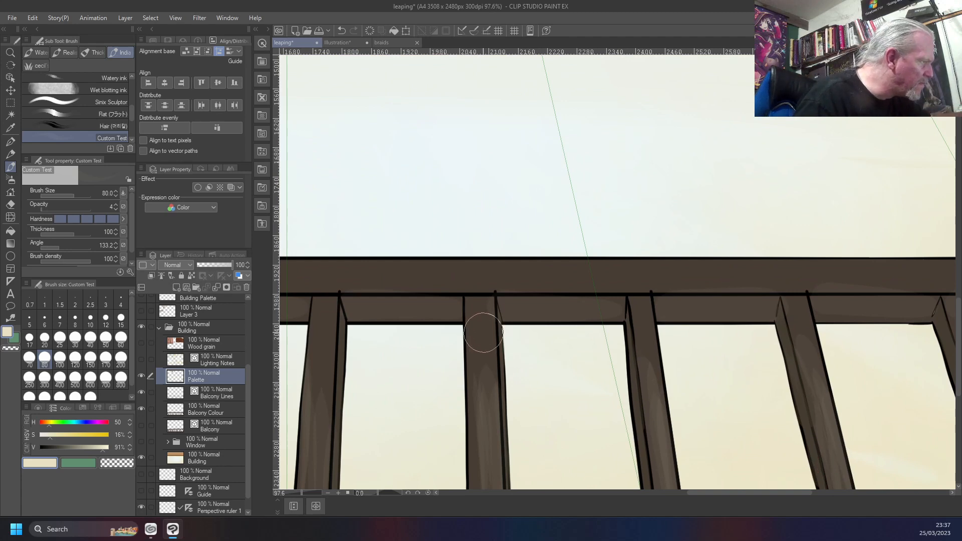
Sample the dark brown from the top of a middle railing bar and set the brush to opacity 100 and size 15
{"action": "right_click", "coordinate": [482, 332]}
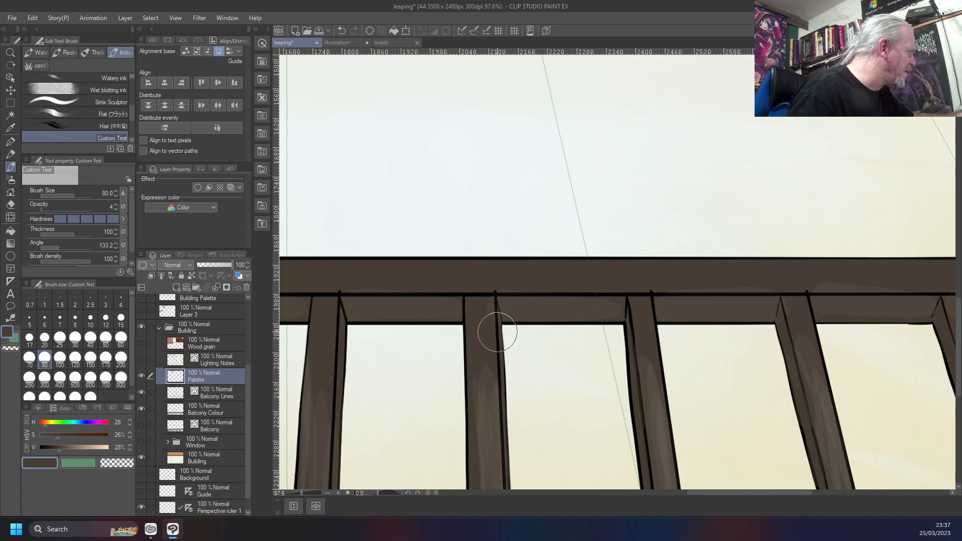
{"action": "left_click_drag", "start_coordinate": [49, 207], "coordinate": [91, 208]}
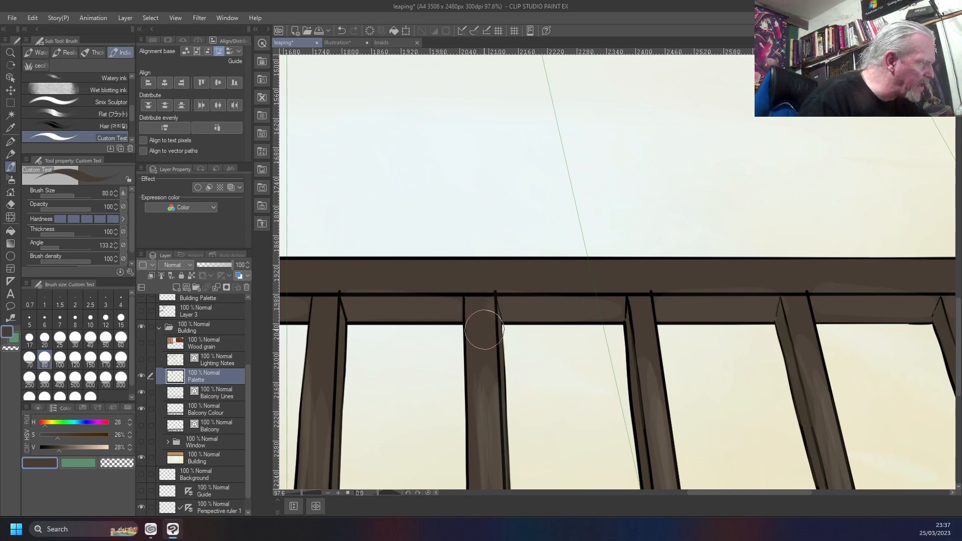
{"action": "right_click", "coordinate": [484, 328]}
{"action": "key", "text": "bracketleft"}
{"action": "key", "text": "bracketleft"}
{"action": "key", "text": "bracketleft"}
{"action": "key", "text": "bracketleft"}
{"action": "key", "text": "bracketleft"}
{"action": "key", "text": "bracketleft"}
{"action": "key", "text": "bracketleft"}
{"action": "key", "text": "bracketleft"}
{"action": "key", "text": "bracketleft"}
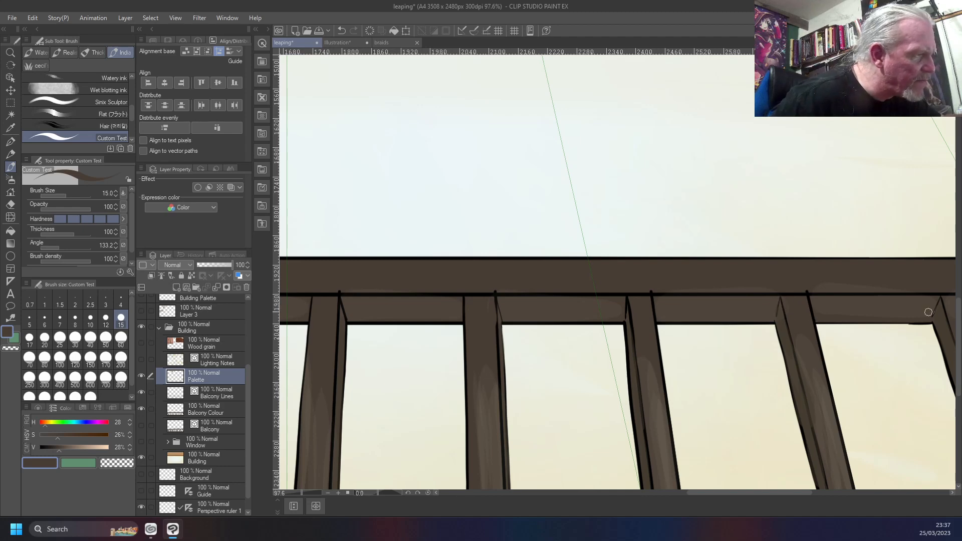
Touch up the joints between the rail and the bars toward the railing's left end with opaque dark brown
{"action": "left_click_drag", "start_coordinate": [381, 386], "coordinate": [844, 361]}
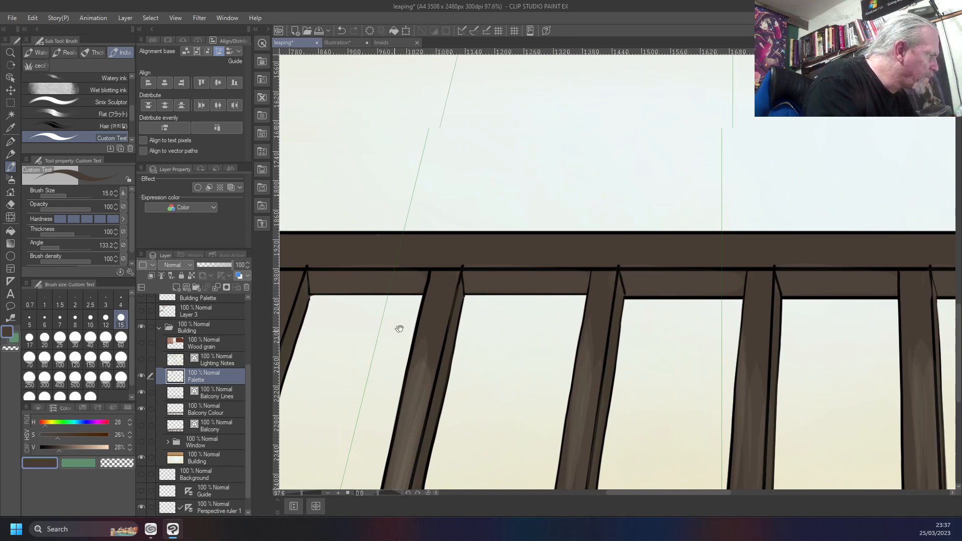
{"action": "left_click_drag", "start_coordinate": [397, 328], "coordinate": [608, 332]}
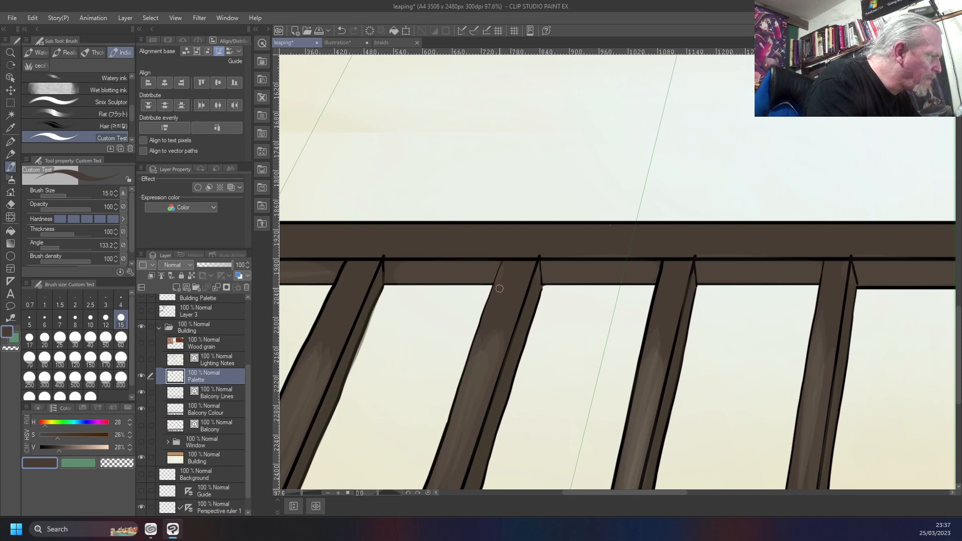
{"action": "left_click_drag", "start_coordinate": [346, 296], "coordinate": [612, 313]}
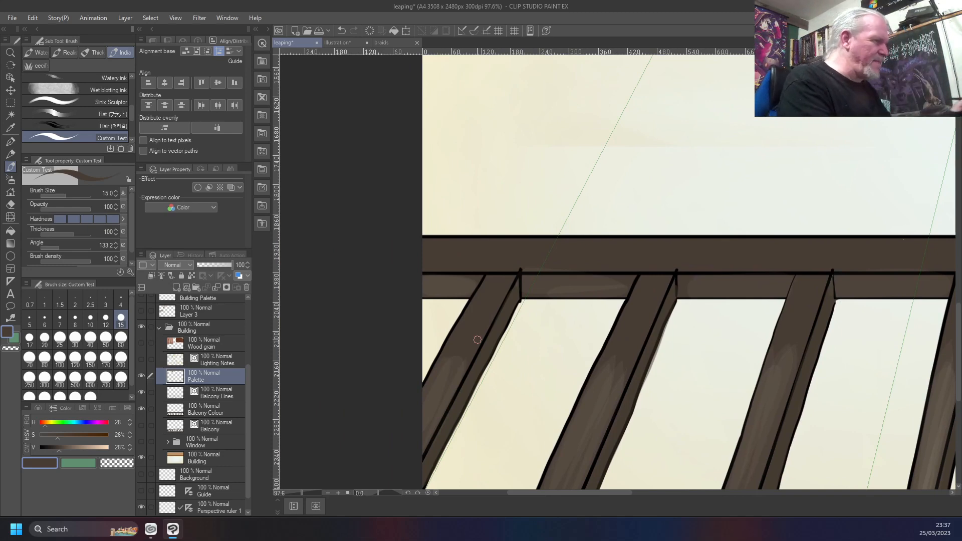
Sample the pale blue from the second palette swatch
{"action": "left_click_drag", "start_coordinate": [726, 254], "coordinate": [349, 288]}
{"action": "left_click_drag", "start_coordinate": [837, 286], "coordinate": [452, 290]}
{"action": "left_click_drag", "start_coordinate": [726, 286], "coordinate": [454, 300]}
{"action": "left_click_drag", "start_coordinate": [624, 306], "coordinate": [922, 363]}
{"action": "left_click_drag", "start_coordinate": [374, 161], "coordinate": [690, 421]}
{"action": "left_click_drag", "start_coordinate": [458, 153], "coordinate": [679, 391]}
{"action": "left_click_drag", "start_coordinate": [469, 114], "coordinate": [665, 275]}
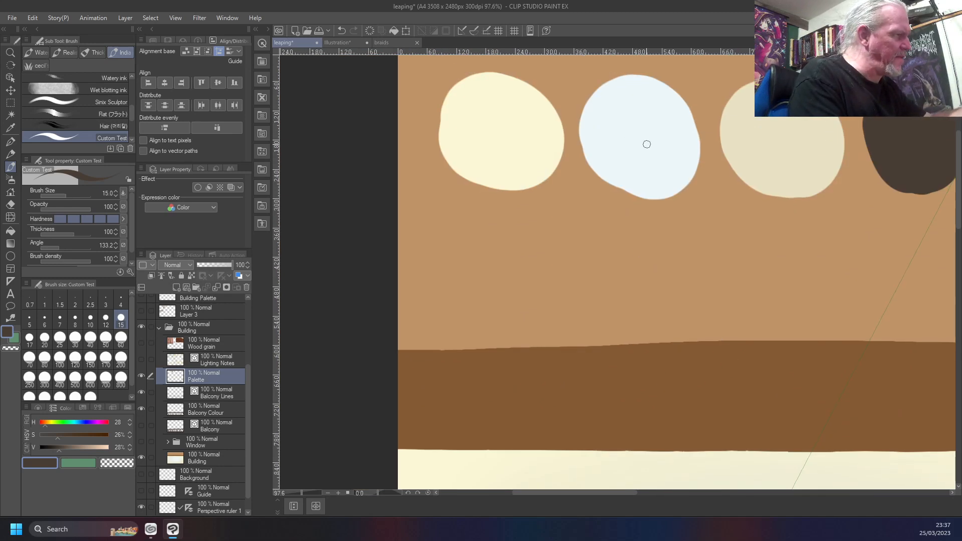
{"action": "right_click", "coordinate": [617, 117]}
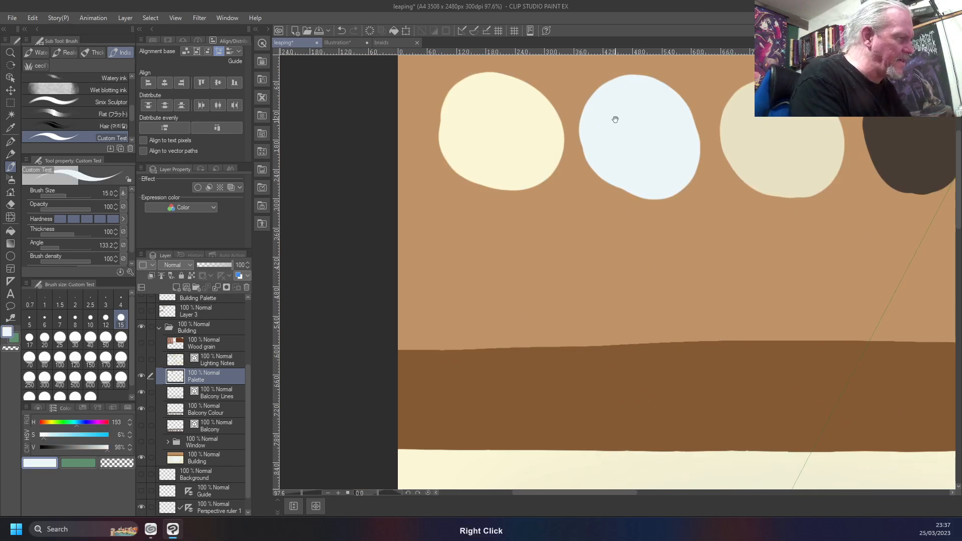
Try to tidy the outer edge of the leftmost railing bar with a pale blue stroke at brush size 6
{"action": "left_click_drag", "start_coordinate": [695, 418], "coordinate": [579, 219]}
{"action": "left_click_drag", "start_coordinate": [637, 363], "coordinate": [583, 162]}
{"action": "left_click_drag", "start_coordinate": [641, 401], "coordinate": [601, 192]}
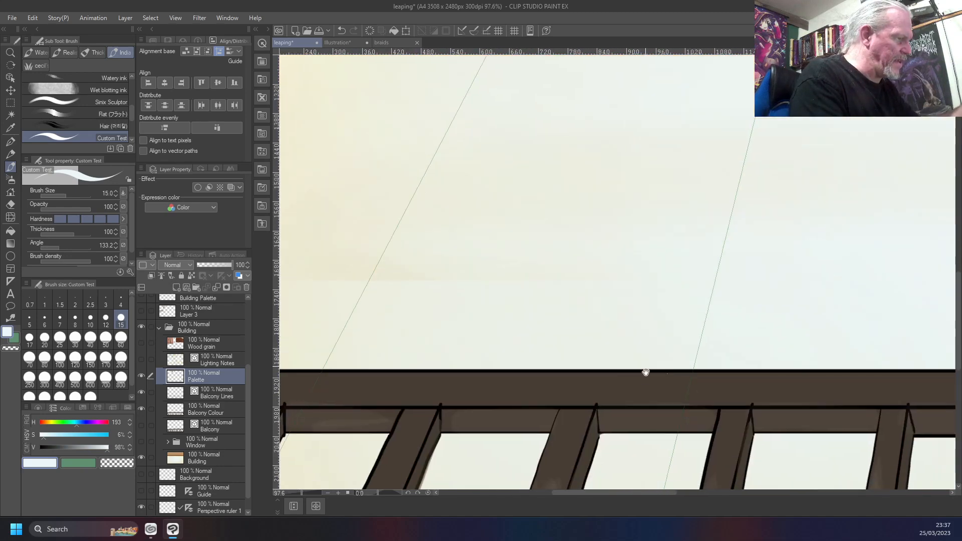
{"action": "left_click_drag", "start_coordinate": [645, 372], "coordinate": [564, 200]}
{"action": "left_click_drag", "start_coordinate": [619, 268], "coordinate": [869, 259]}
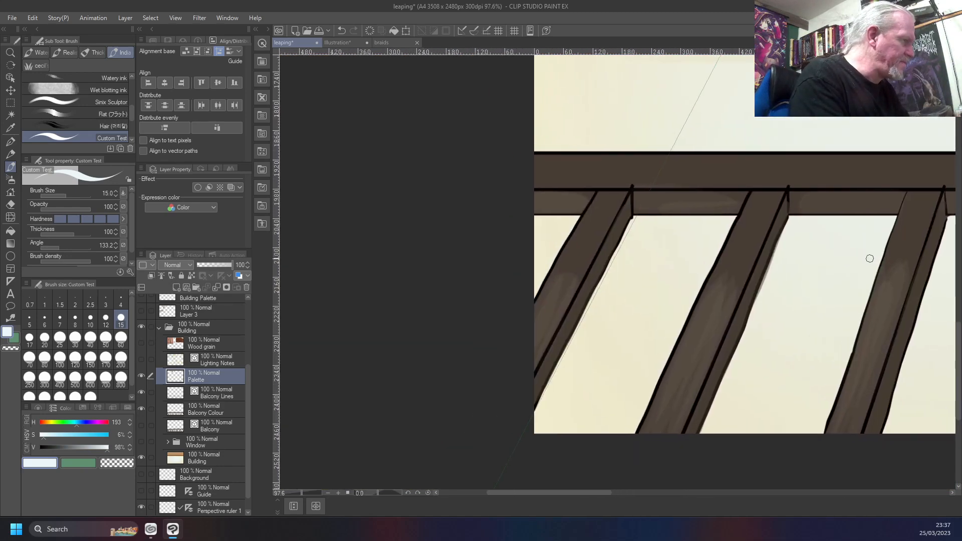
{"action": "scroll", "coordinate": [541, 221], "scroll_direction": "up", "scroll_amount": 3}
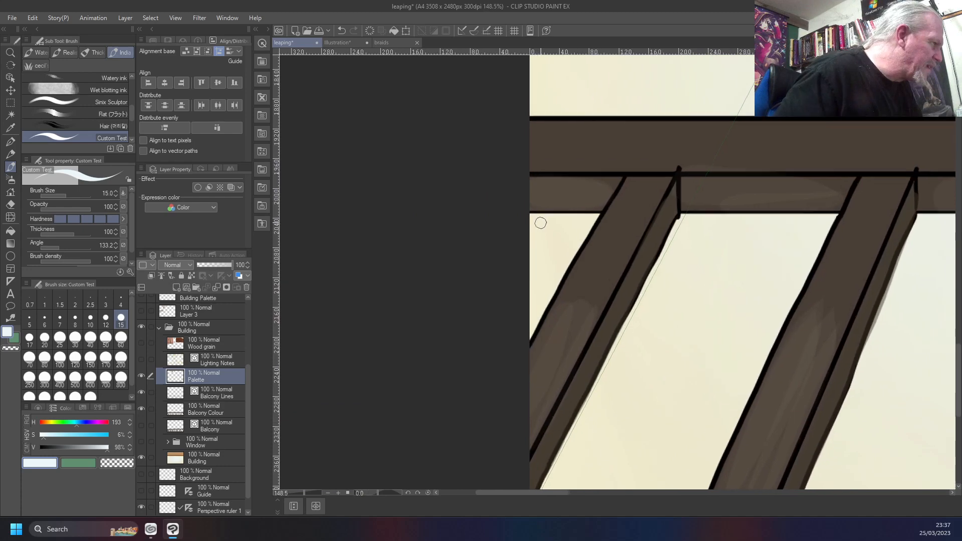
{"action": "scroll", "coordinate": [540, 223], "scroll_direction": "up", "scroll_amount": 4}
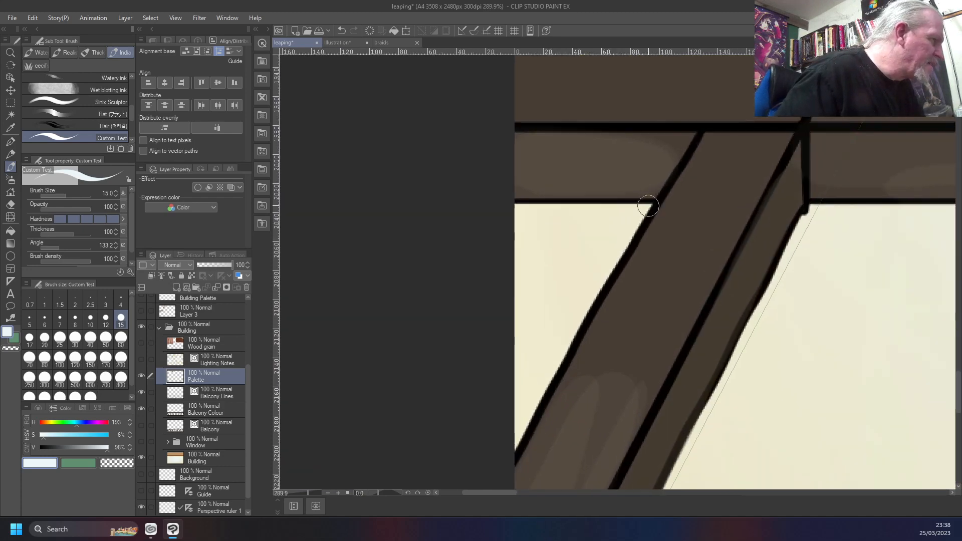
{"action": "key", "text": "bracketleft"}
{"action": "key", "text": "bracketleft"}
{"action": "key", "text": "bracketleft"}
{"action": "key", "text": "bracketleft"}
{"action": "key", "text": "bracketleft"}
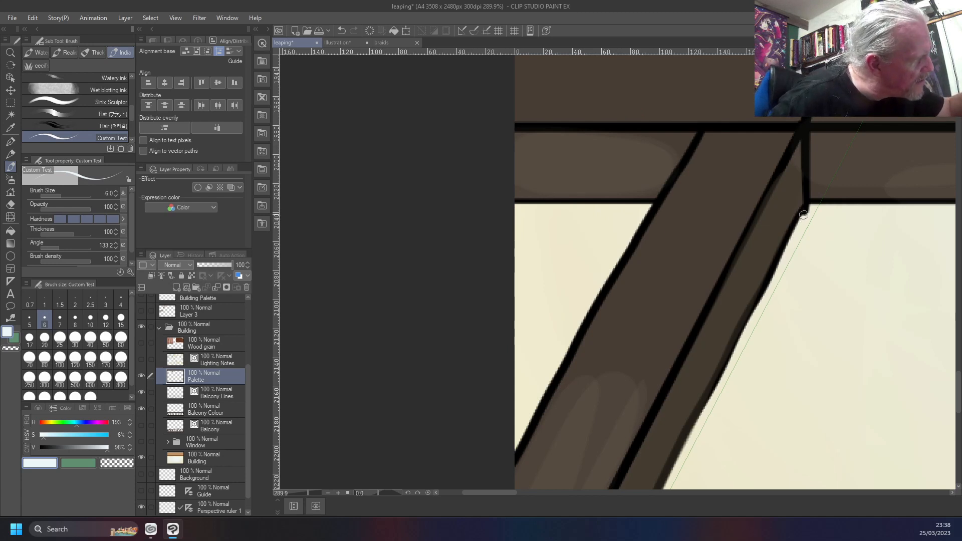
{"action": "left_click_drag", "start_coordinate": [799, 221], "coordinate": [743, 327]}
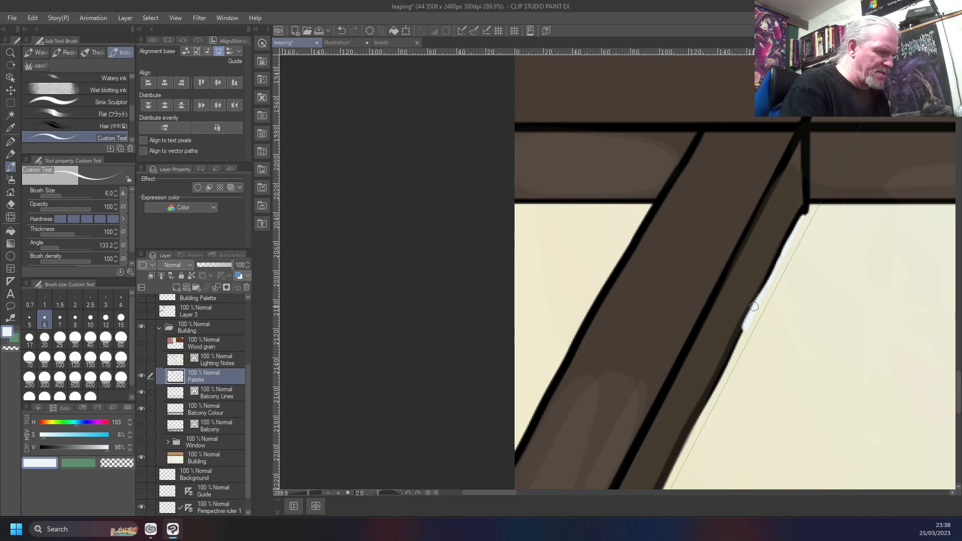
{"action": "key", "text": "ctrl+z"}
{"action": "key", "text": "ctrl+z"}
{"action": "key", "text": "ctrl+z"}
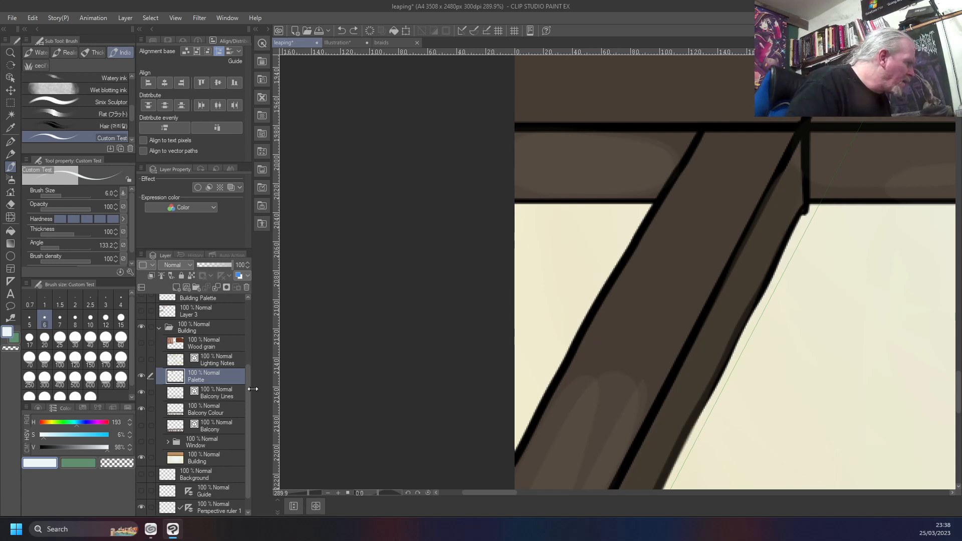
Check what the Palette layer contains by hiding and showing it, and move it below the Balcony Lines layer
{"action": "left_click", "coordinate": [215, 414]}
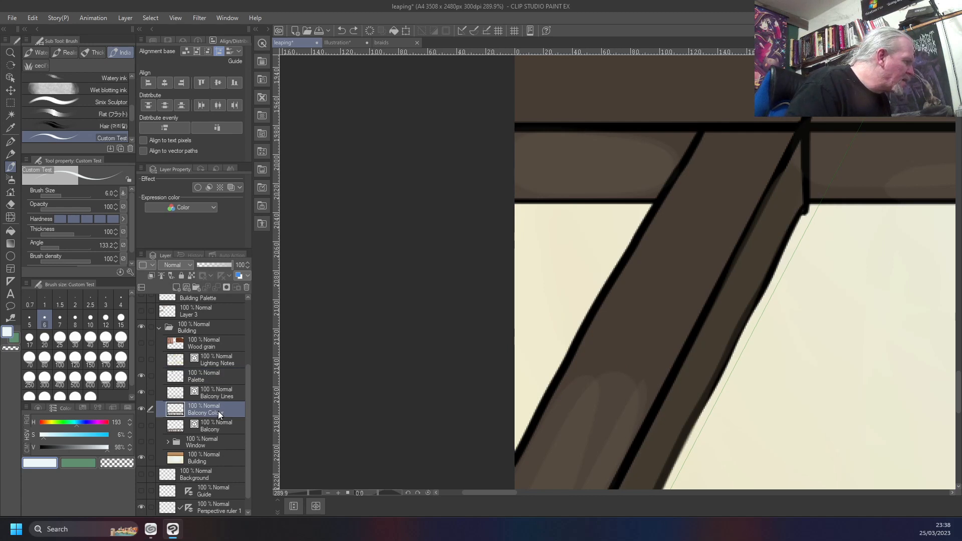
{"action": "left_click", "coordinate": [141, 376]}
{"action": "left_click", "coordinate": [142, 376]}
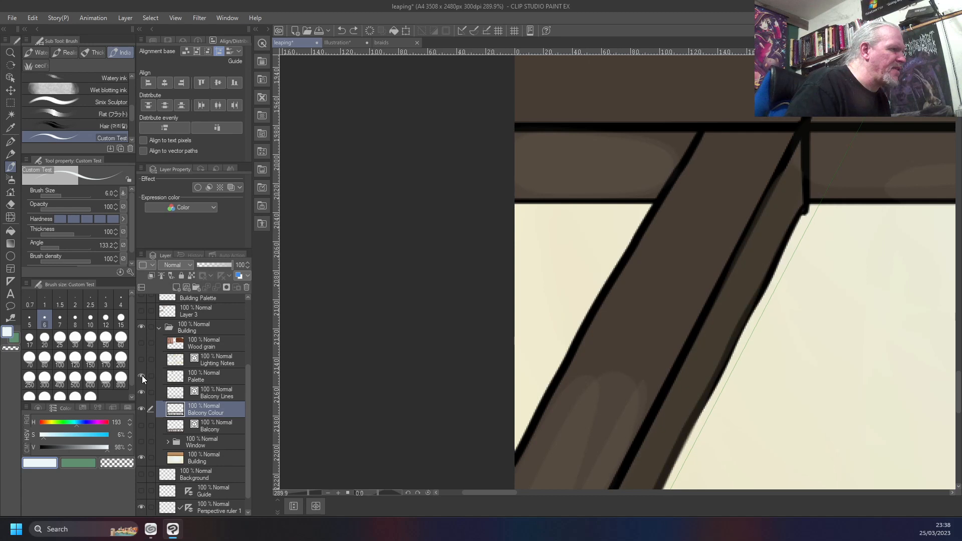
{"action": "left_click", "coordinate": [142, 376]}
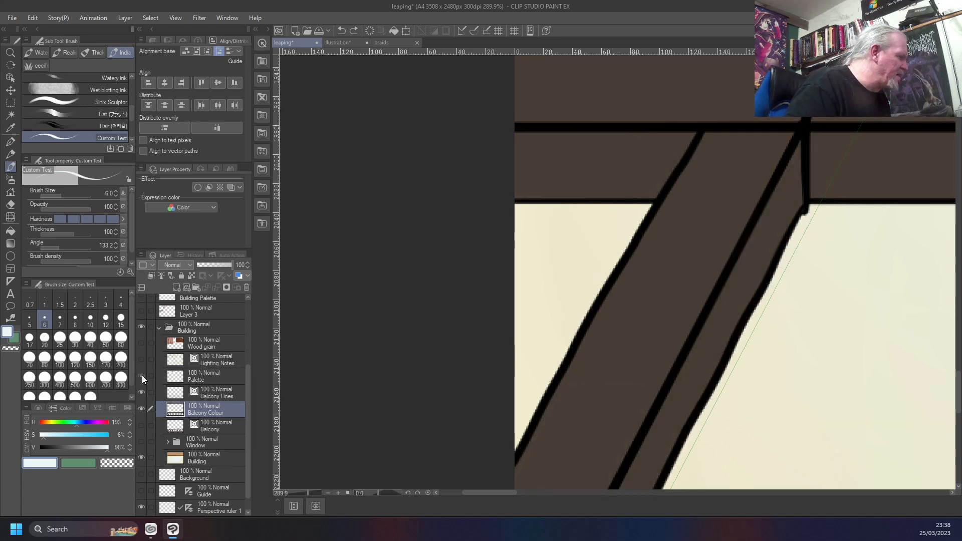
{"action": "left_click", "coordinate": [142, 376]}
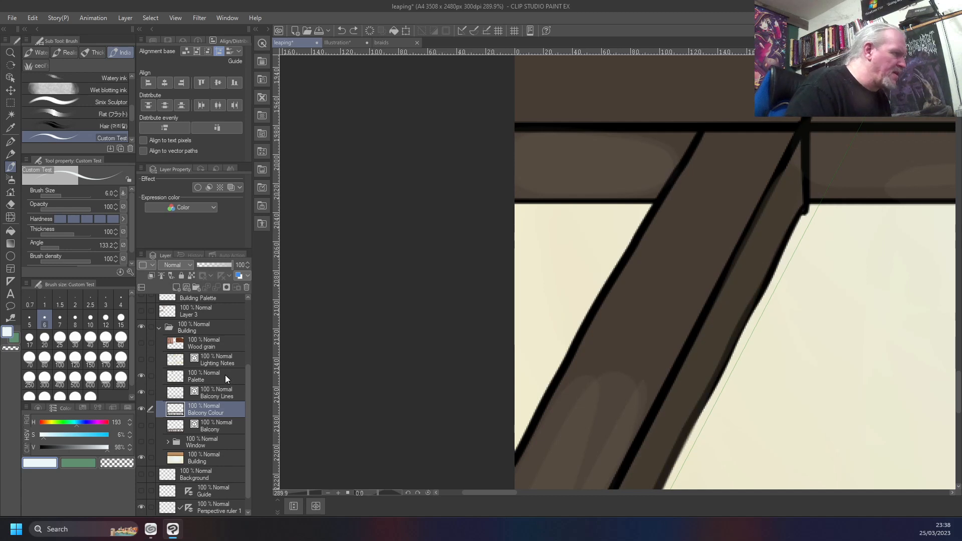
{"action": "left_click_drag", "start_coordinate": [224, 375], "coordinate": [225, 406]}
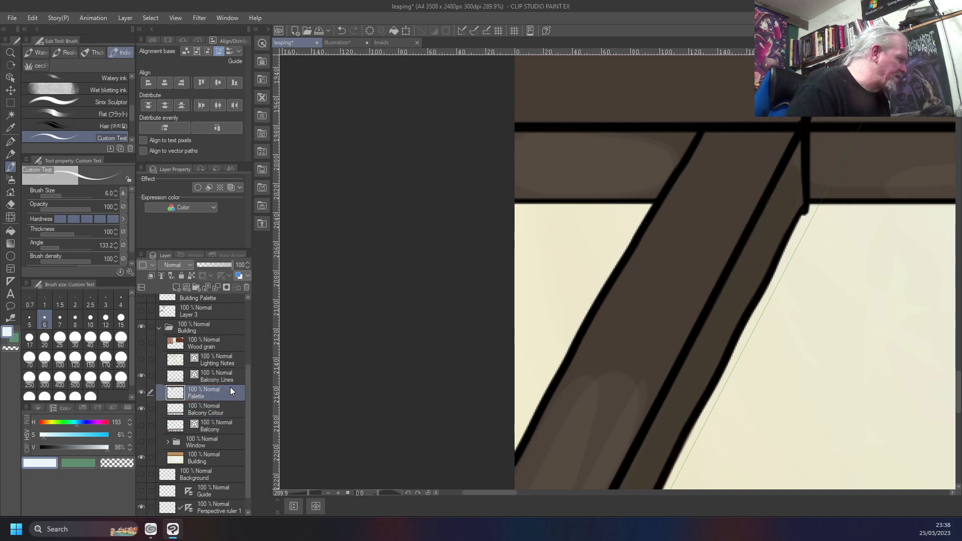
Select everything outside the four colour swatches on the Palette layer and copy it to a new layer
{"action": "scroll", "coordinate": [393, 294], "scroll_direction": "down", "scroll_amount": 4}
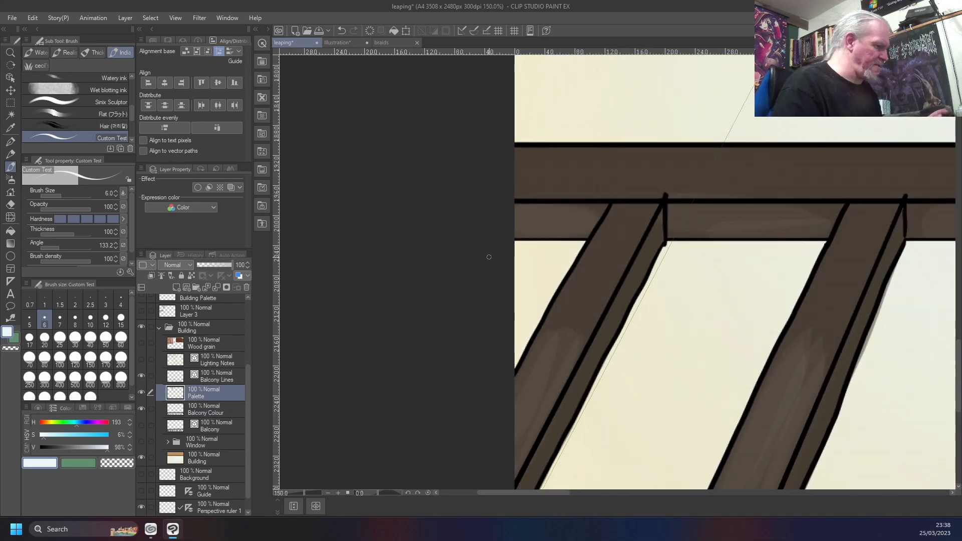
{"action": "key", "text": "ctrl+0"}
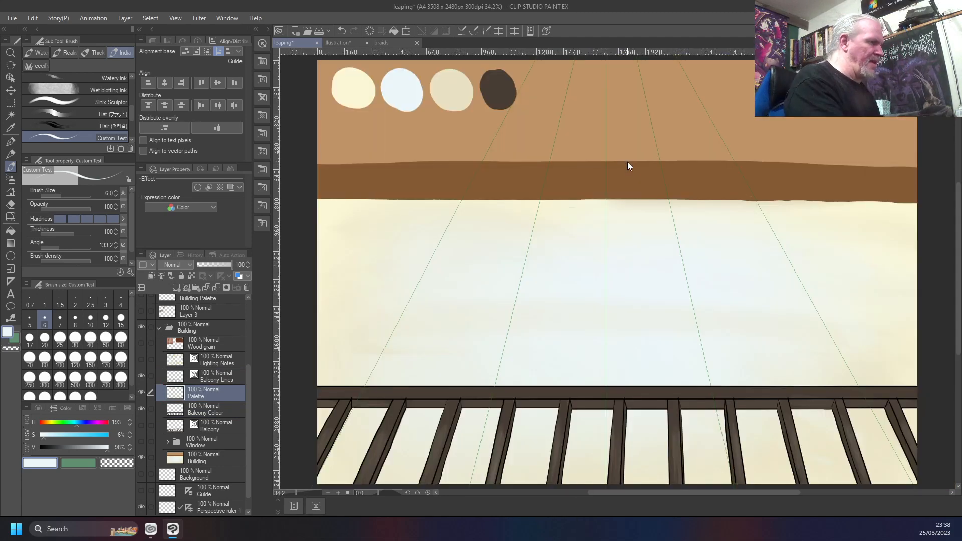
{"action": "key", "text": "w"}
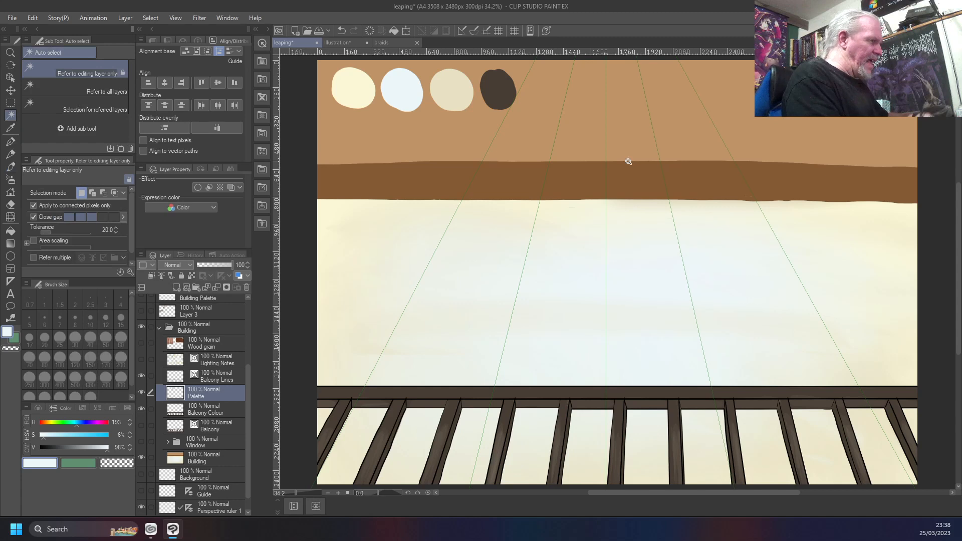
{"action": "key", "text": "m"}
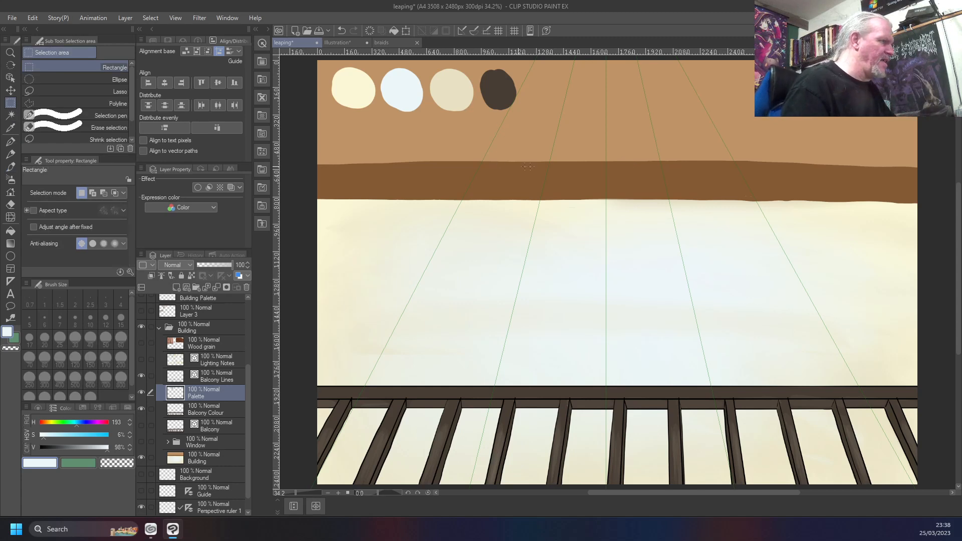
{"action": "left_click_drag", "start_coordinate": [523, 139], "coordinate": [303, 73]}
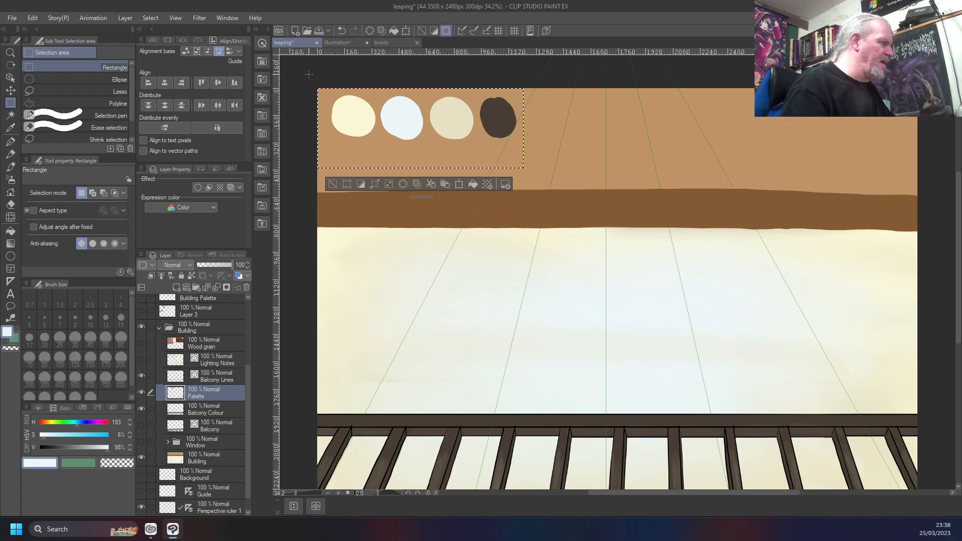
{"action": "left_click", "coordinate": [359, 185]}
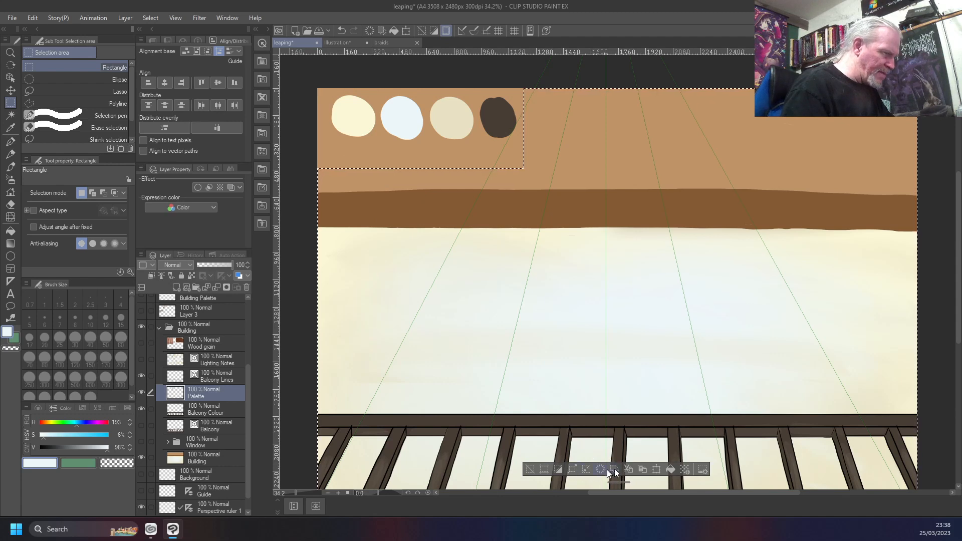
{"action": "left_click", "coordinate": [640, 468]}
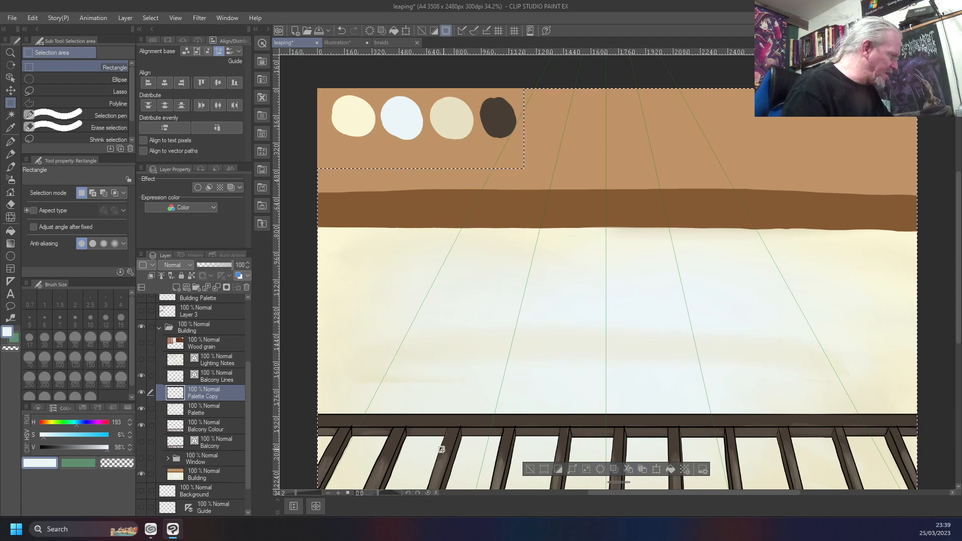
Move the Palette layer back above Balcony Lines, merge Palette Copy into Balcony Colour, and clear the selection
{"action": "mouse_move", "coordinate": [224, 389]}
{"action": "left_mouse_down"}
{"action": "mouse_move", "coordinate": [224, 410]}
{"action": "mouse_move", "coordinate": [227, 372]}
{"action": "left_mouse_up"}
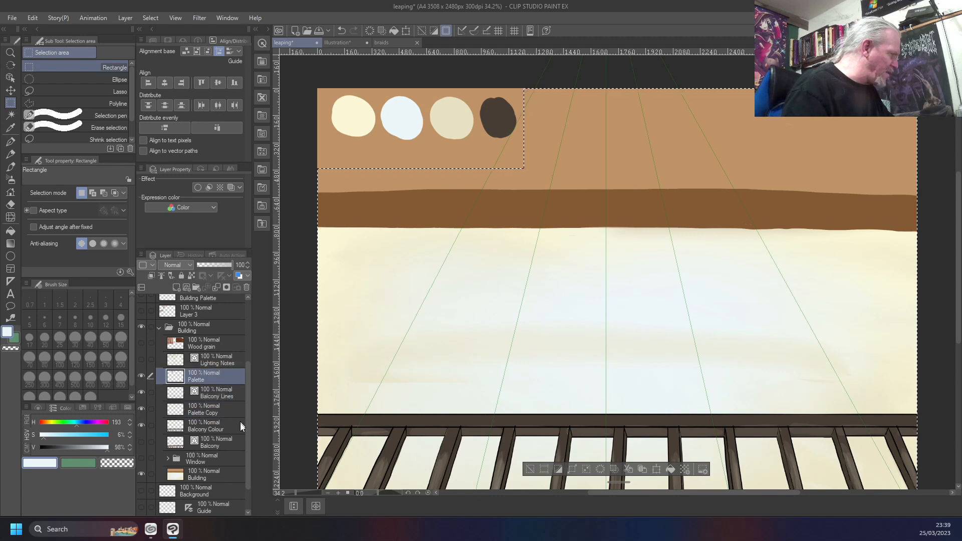
{"action": "left_click", "coordinate": [221, 410]}
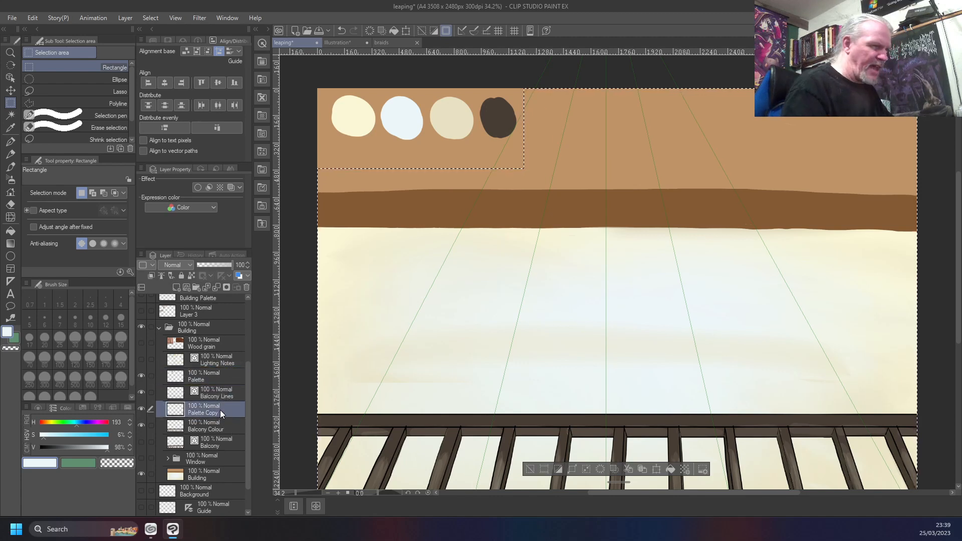
{"action": "key", "text": "ctrl+e"}
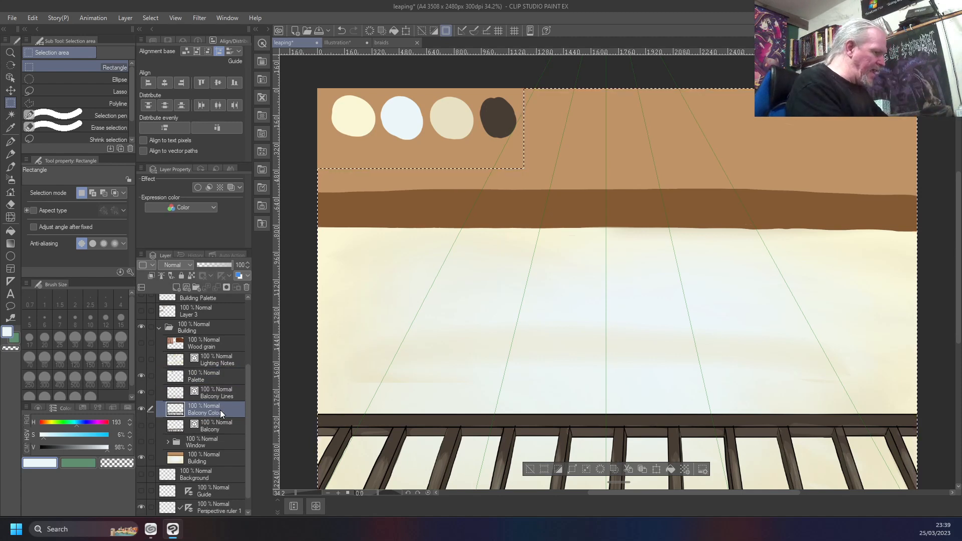
{"action": "key", "text": "ctrl+d"}
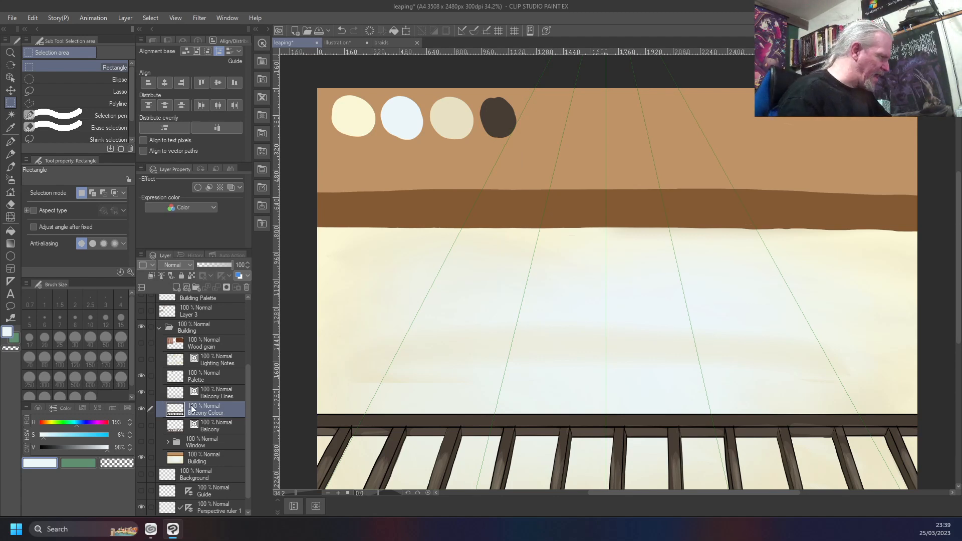
Hide the Balcony Colour layer and examine which of the other layers holds the stray dark strokes along the bars
{"action": "left_click", "coordinate": [142, 408]}
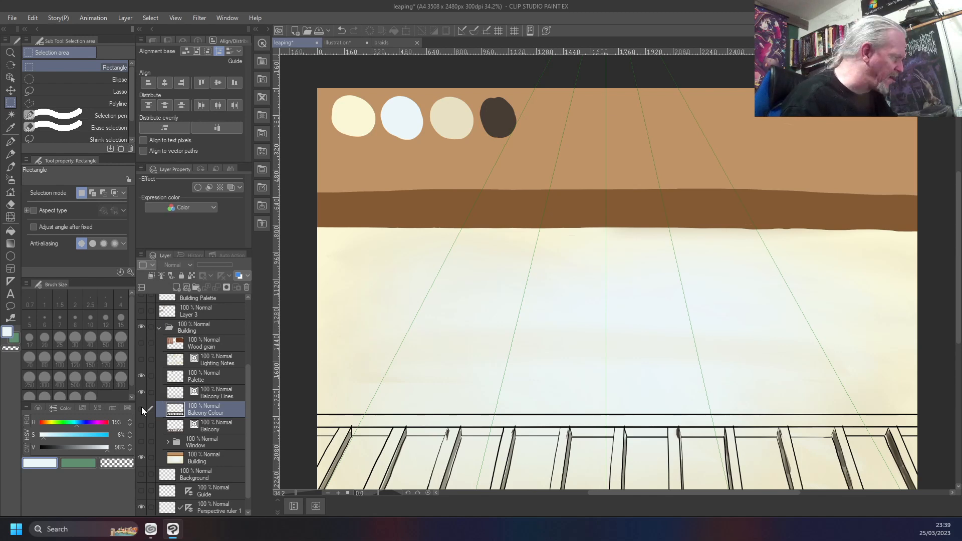
{"action": "left_click", "coordinate": [143, 393]}
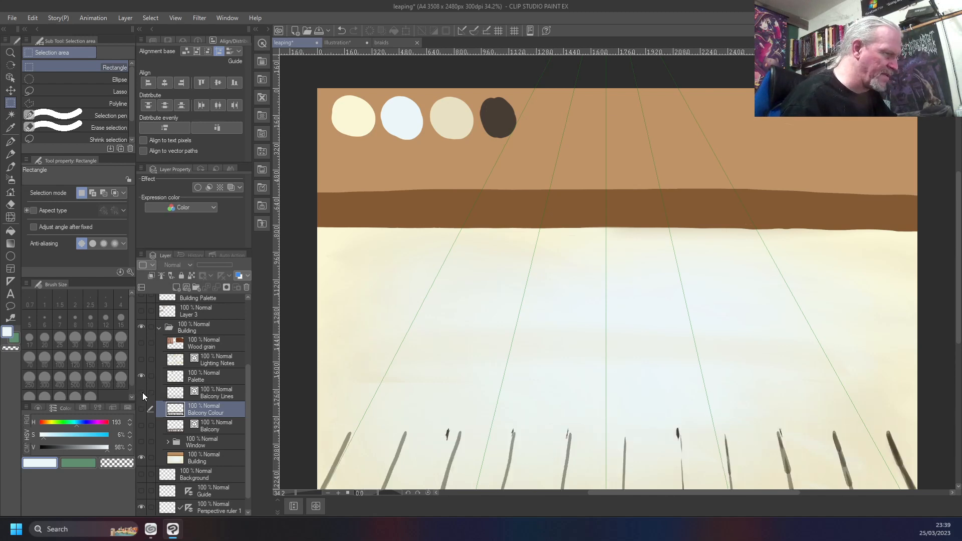
{"action": "left_click", "coordinate": [142, 393]}
{"action": "left_click", "coordinate": [140, 375]}
{"action": "left_click", "coordinate": [140, 376]}
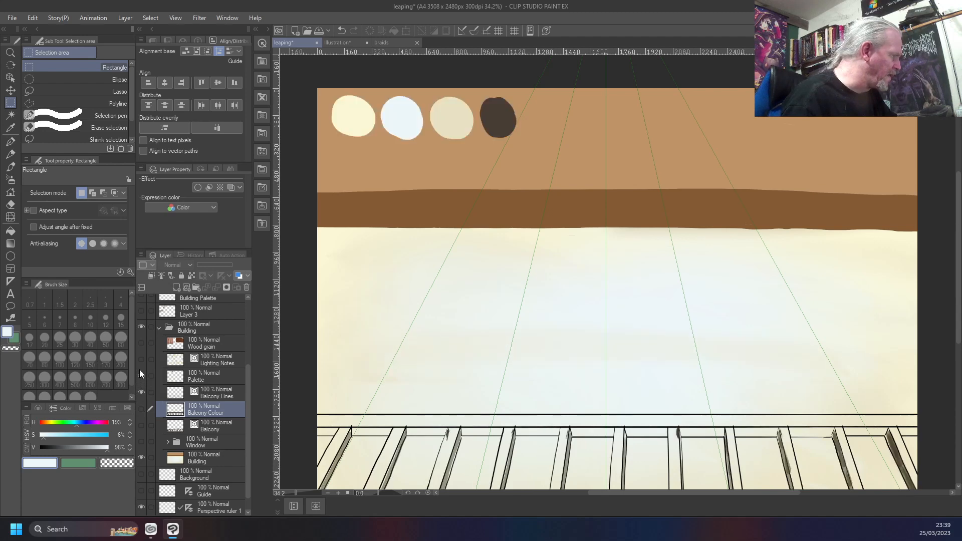
{"action": "left_click", "coordinate": [142, 457]}
{"action": "left_click", "coordinate": [143, 456]}
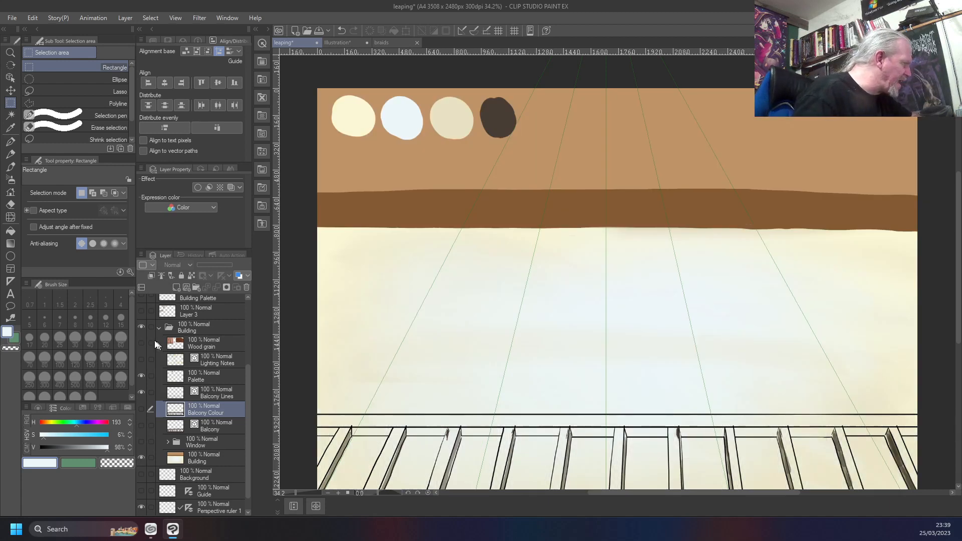
{"action": "left_click", "coordinate": [142, 328]}
{"action": "left_click", "coordinate": [143, 327]}
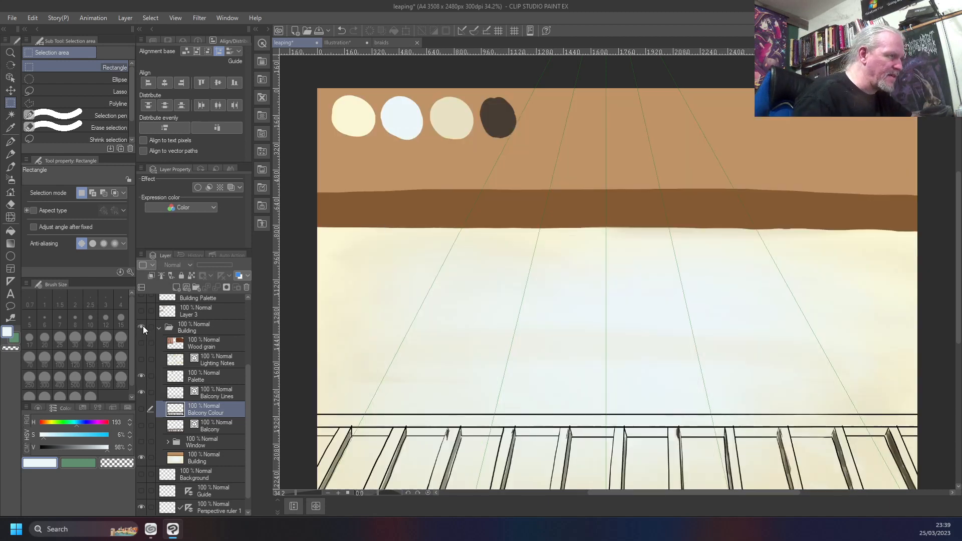
{"action": "left_click", "coordinate": [142, 376]}
{"action": "left_click", "coordinate": [142, 377]}
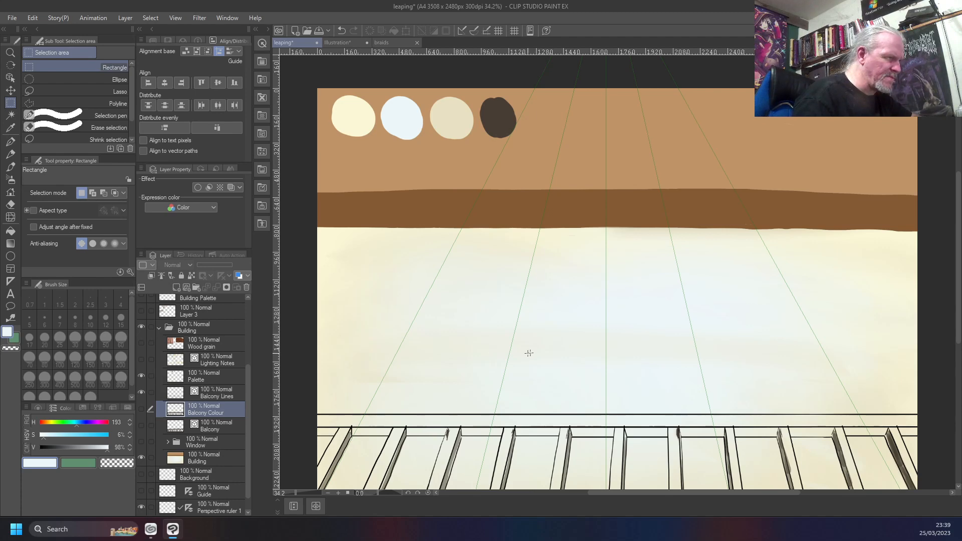
{"action": "scroll", "coordinate": [521, 354], "scroll_direction": "down", "scroll_amount": 2}
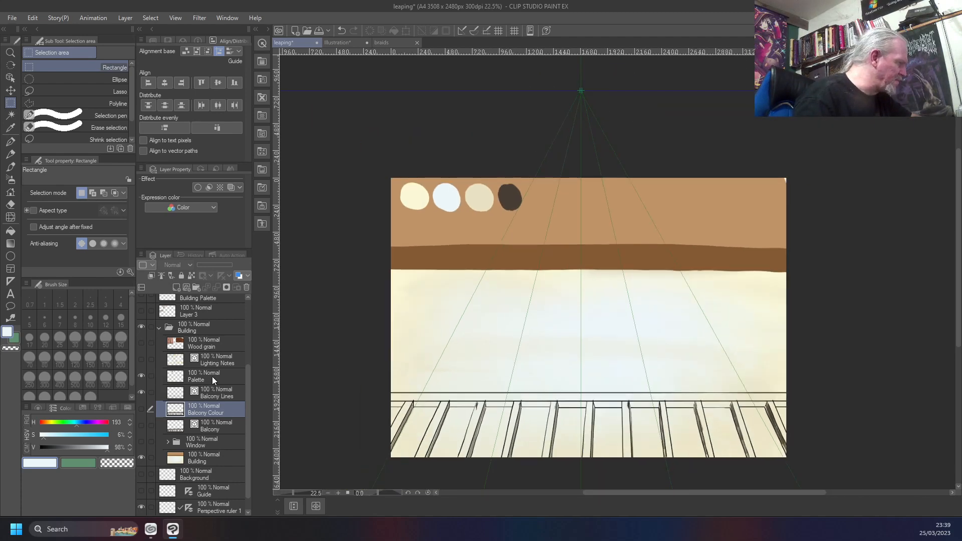
{"action": "left_click", "coordinate": [140, 375]}
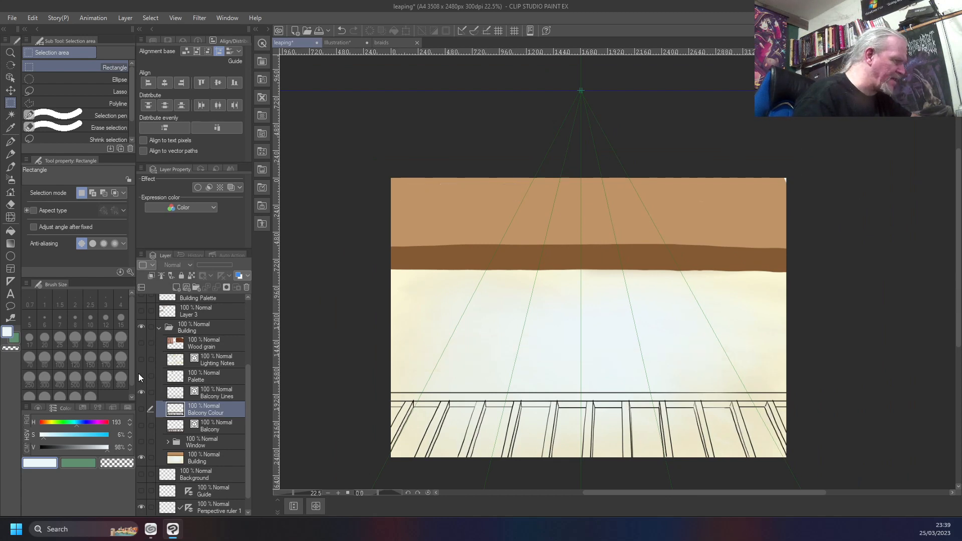
{"action": "left_click", "coordinate": [140, 375]}
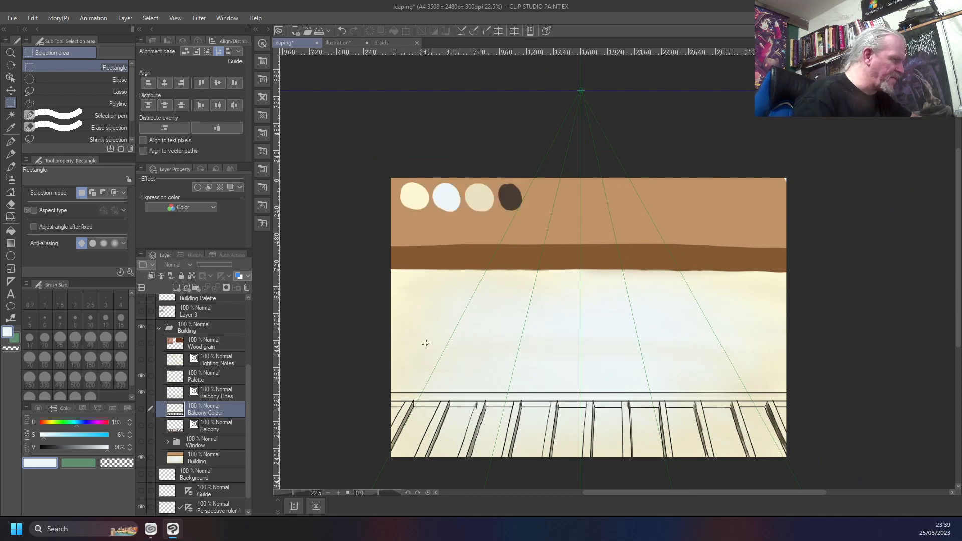
Select the full-width lower canvas area around the railing, make the Palette layer active, and show the Balcony Colour layer
{"action": "left_click_drag", "start_coordinate": [373, 351], "coordinate": [848, 393]}
{"action": "scroll", "coordinate": [701, 441], "scroll_direction": "down", "scroll_amount": 3}
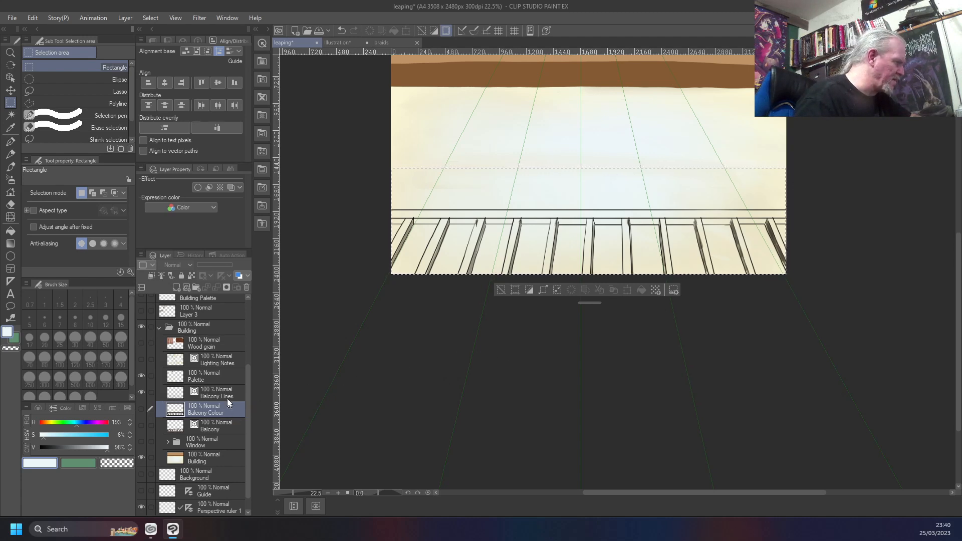
{"action": "left_click", "coordinate": [225, 376]}
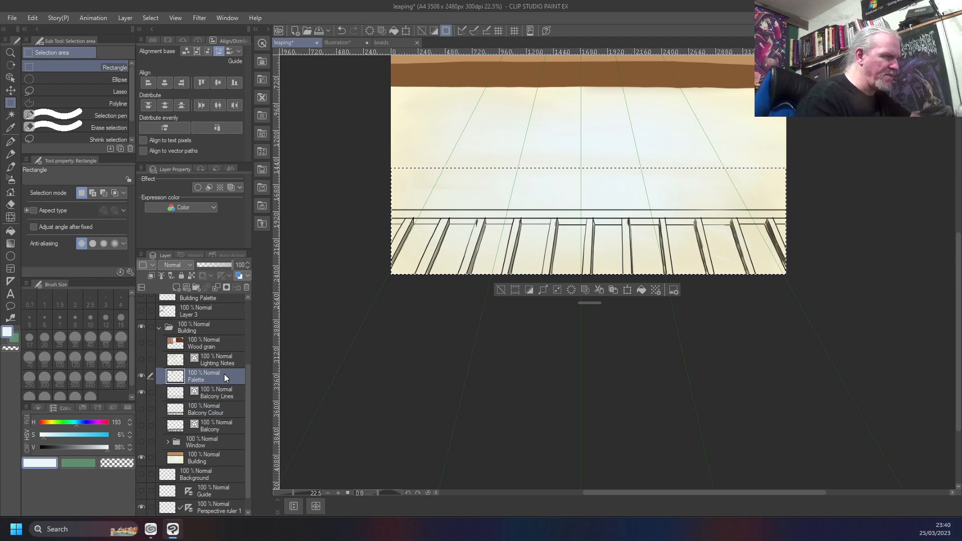
{"action": "left_click", "coordinate": [143, 409]}
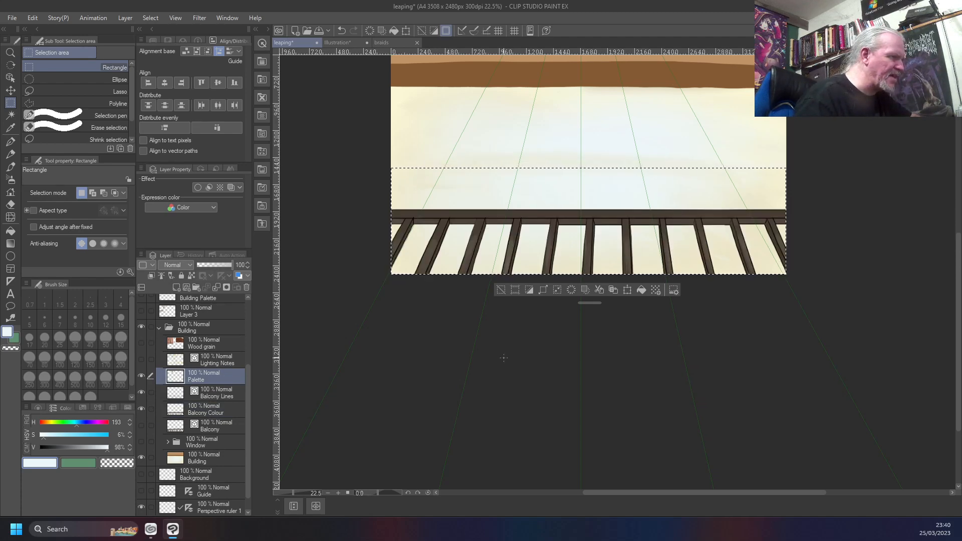
Examine the railing bars up close for leftover shading outside the line art
{"action": "scroll", "coordinate": [504, 358], "scroll_direction": "up", "scroll_amount": 1}
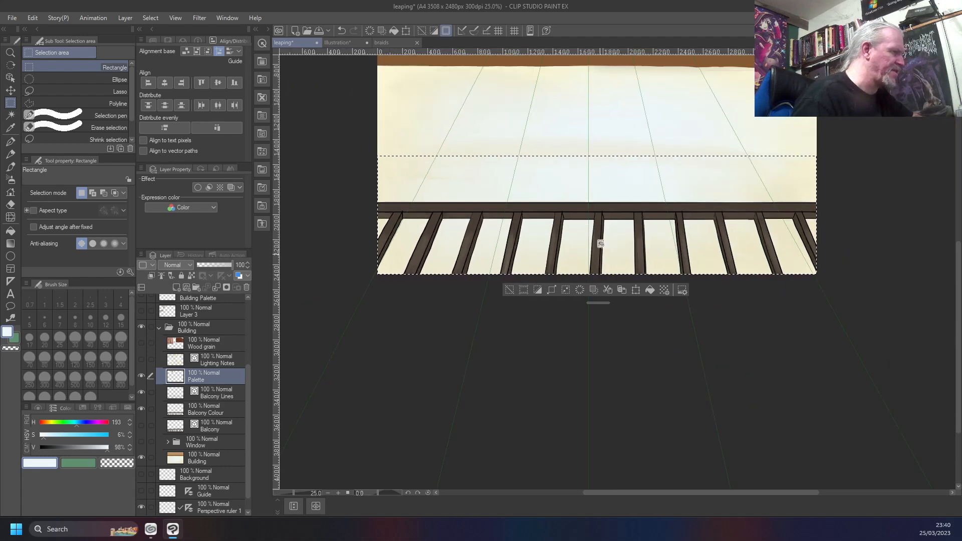
{"action": "scroll", "coordinate": [600, 250], "scroll_direction": "down", "scroll_amount": 2}
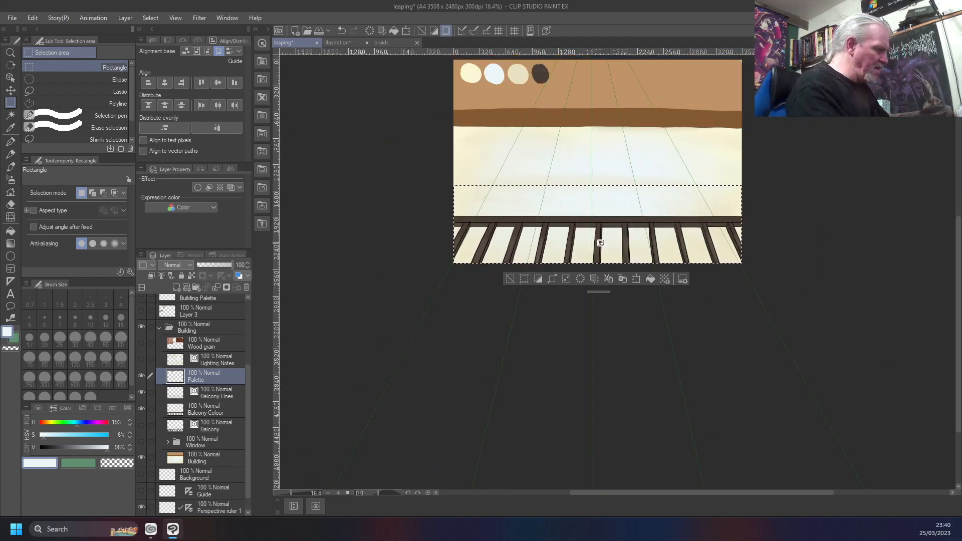
{"action": "scroll", "coordinate": [600, 243], "scroll_direction": "up", "scroll_amount": 3}
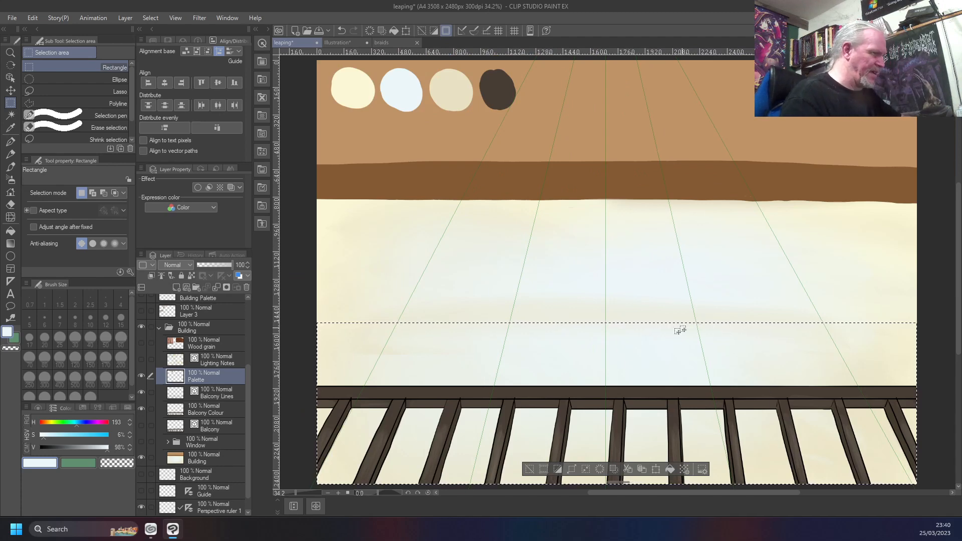
{"action": "left_click_drag", "start_coordinate": [511, 457], "coordinate": [468, 260]}
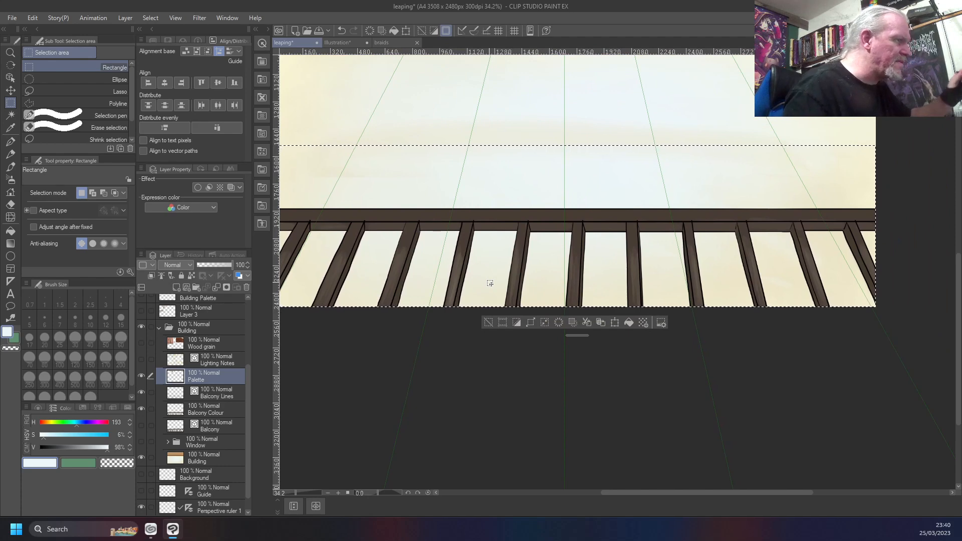
{"action": "scroll", "coordinate": [490, 283], "scroll_direction": "up", "scroll_amount": 8}
{"action": "scroll", "coordinate": [490, 283], "scroll_direction": "down", "scroll_amount": 2}
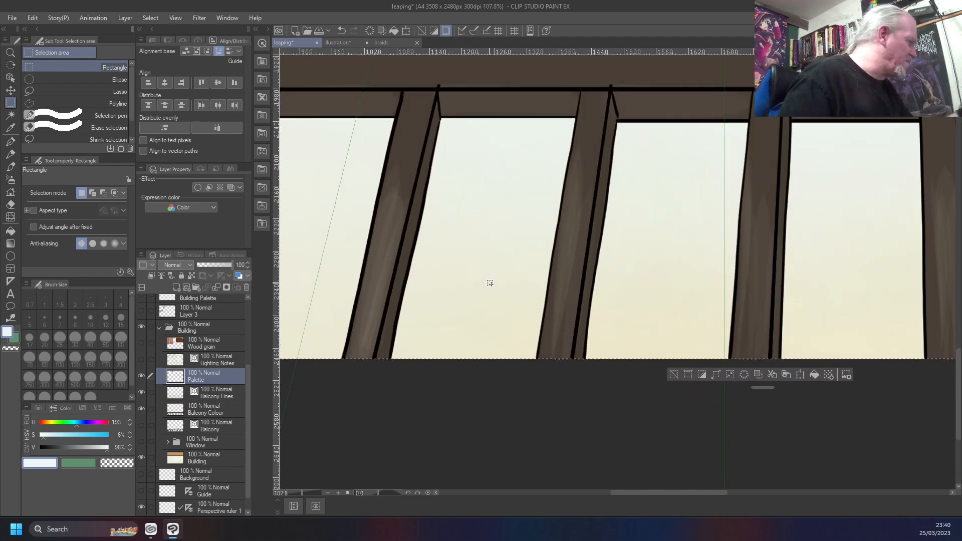
Make the Balcony Colour layer active, choose the Custom Test brush, and sample the pale blue swatch as the painting colour
{"action": "left_click", "coordinate": [208, 411]}
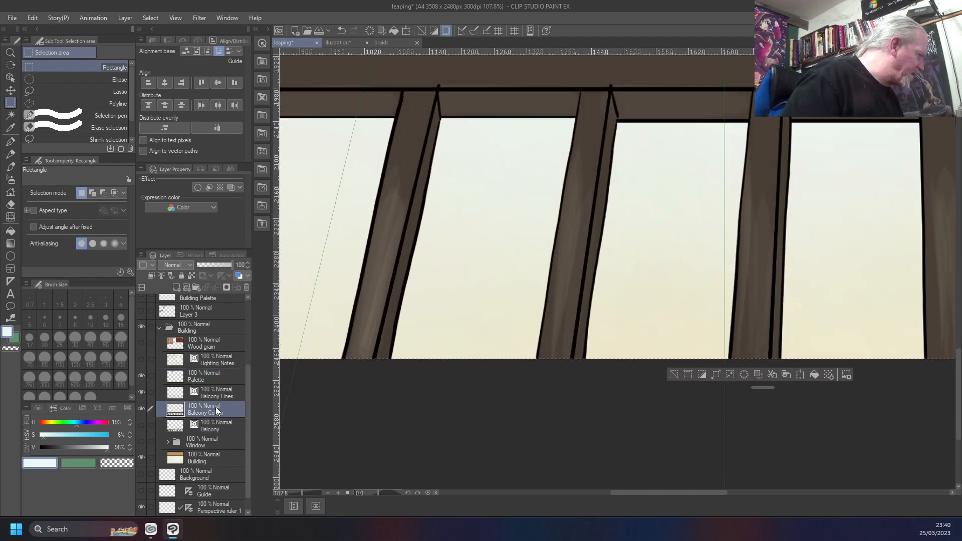
{"action": "scroll", "coordinate": [215, 408], "scroll_direction": "down", "scroll_amount": 1}
{"action": "scroll", "coordinate": [215, 406], "scroll_direction": "down", "scroll_amount": 1}
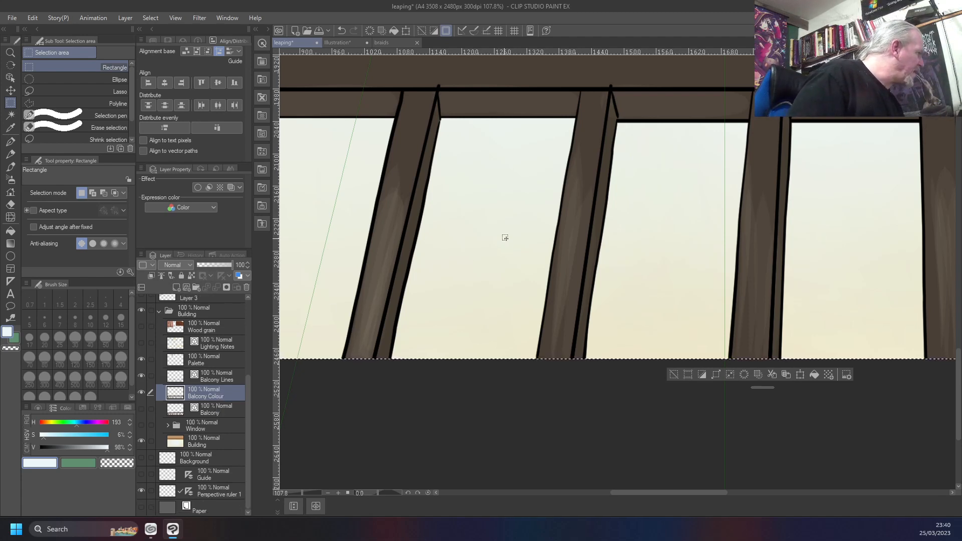
{"action": "key", "text": "b"}
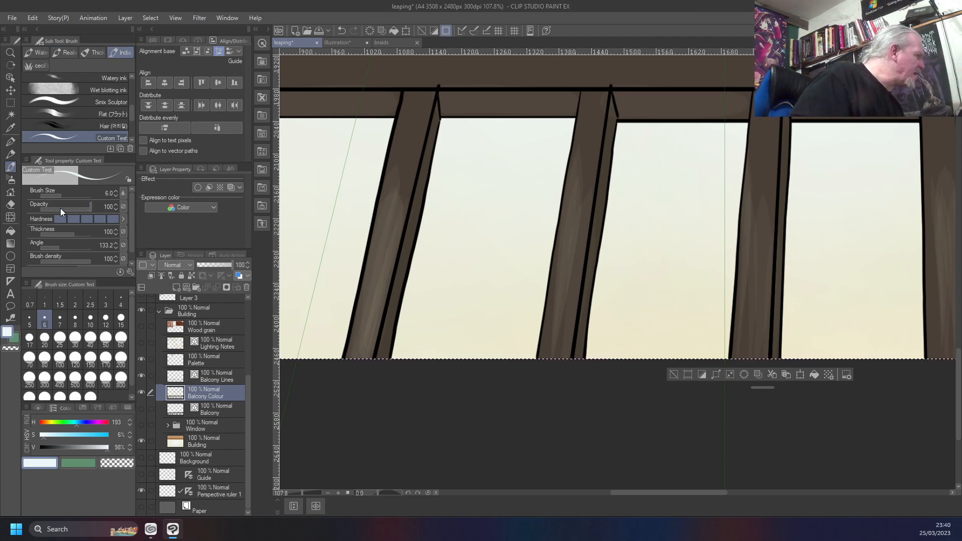
{"action": "scroll", "coordinate": [495, 196], "scroll_direction": "down", "scroll_amount": 4}
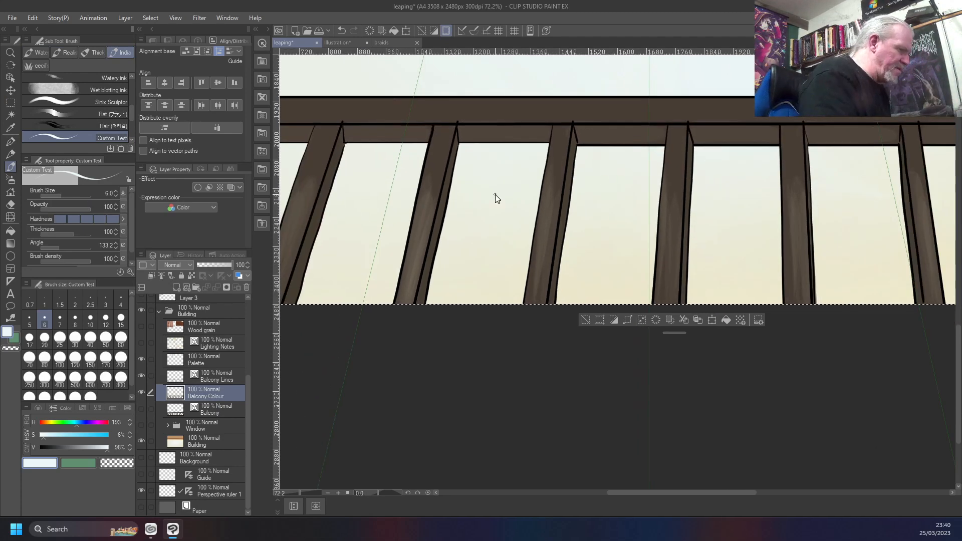
{"action": "scroll", "coordinate": [495, 197], "scroll_direction": "down", "scroll_amount": 4}
{"action": "right_click", "coordinate": [402, 88]}
{"action": "scroll", "coordinate": [402, 89], "scroll_direction": "up", "scroll_amount": 4}
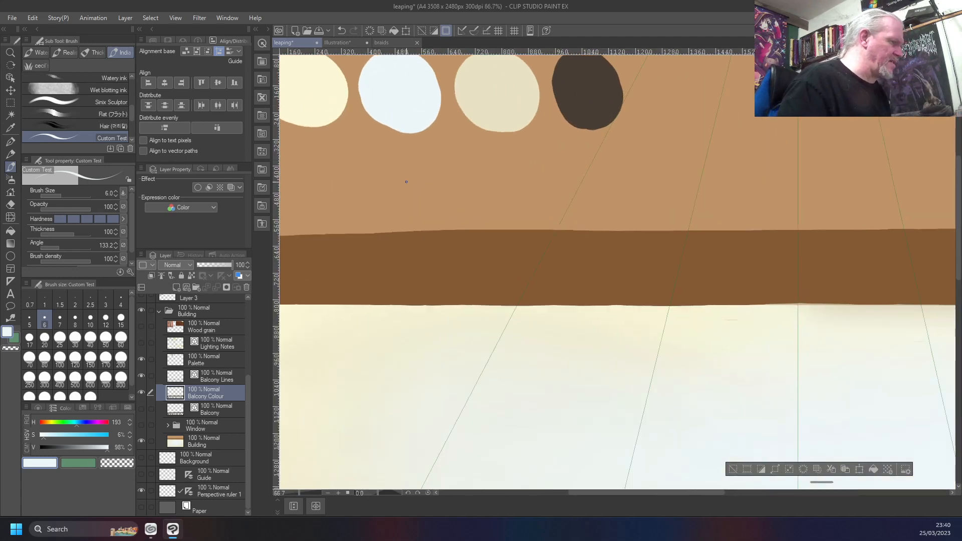
Paint thin pale blue strokes along both outer edges of the leftmost railing bar to cover colour spilling past the lines
{"action": "left_click_drag", "start_coordinate": [520, 397], "coordinate": [509, 116]}
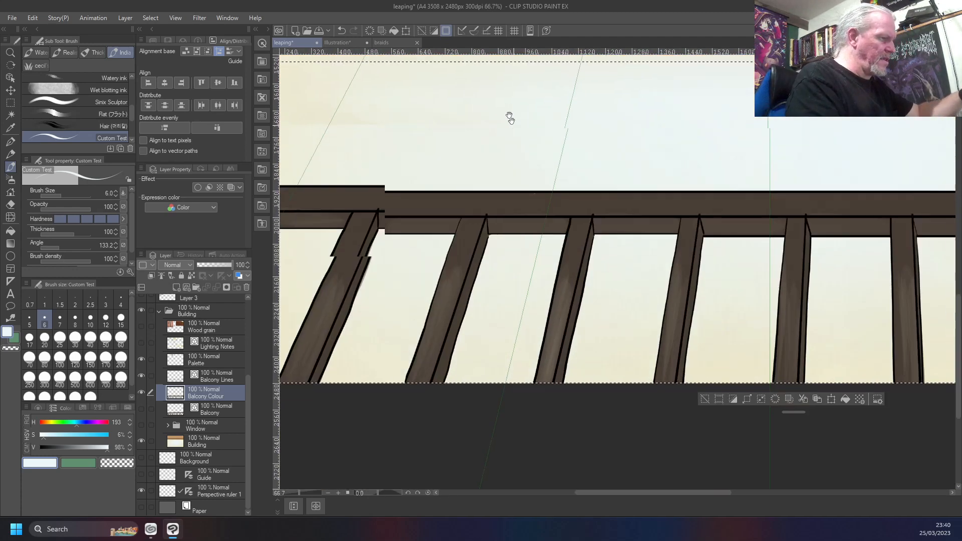
{"action": "mouse_move", "coordinate": [396, 293]}
{"action": "left_mouse_down"}
{"action": "mouse_move", "coordinate": [526, 233]}
{"action": "mouse_move", "coordinate": [655, 198]}
{"action": "left_mouse_up"}
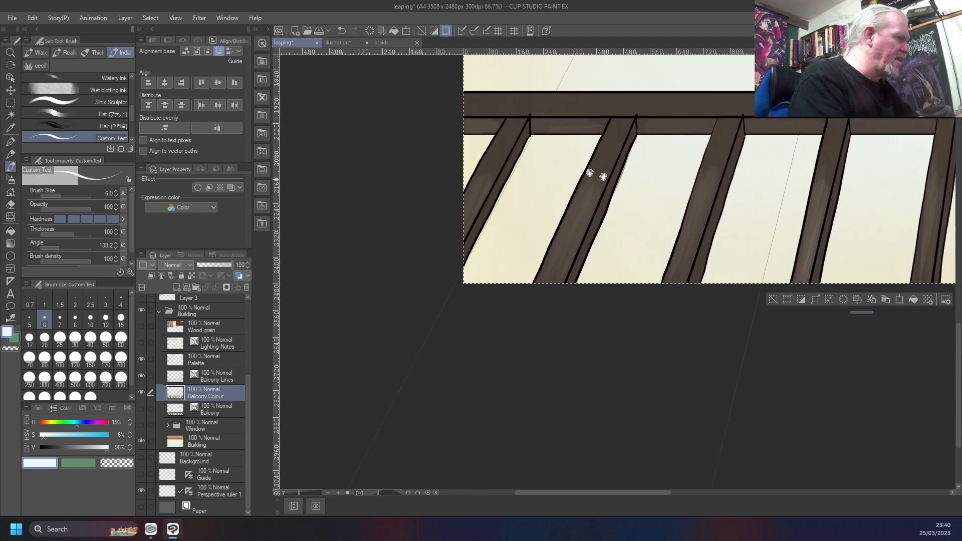
{"action": "scroll", "coordinate": [478, 137], "scroll_direction": "up", "scroll_amount": 4}
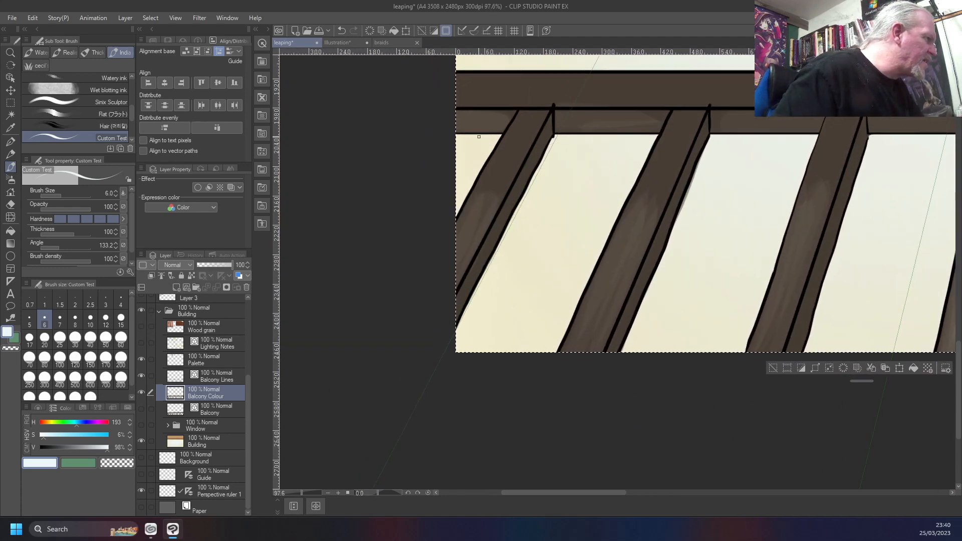
{"action": "scroll", "coordinate": [477, 139], "scroll_direction": "up", "scroll_amount": 6}
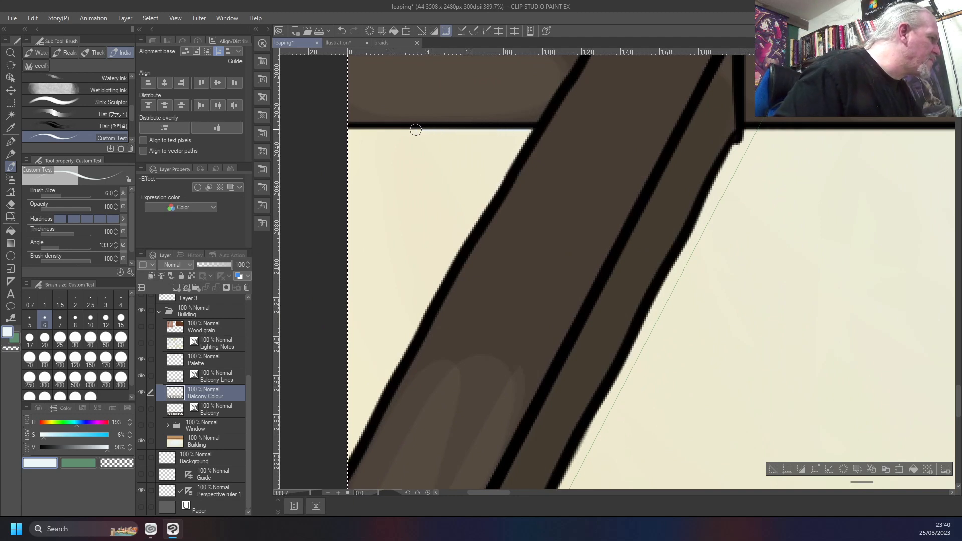
{"action": "scroll", "coordinate": [416, 137], "scroll_direction": "down", "scroll_amount": 3}
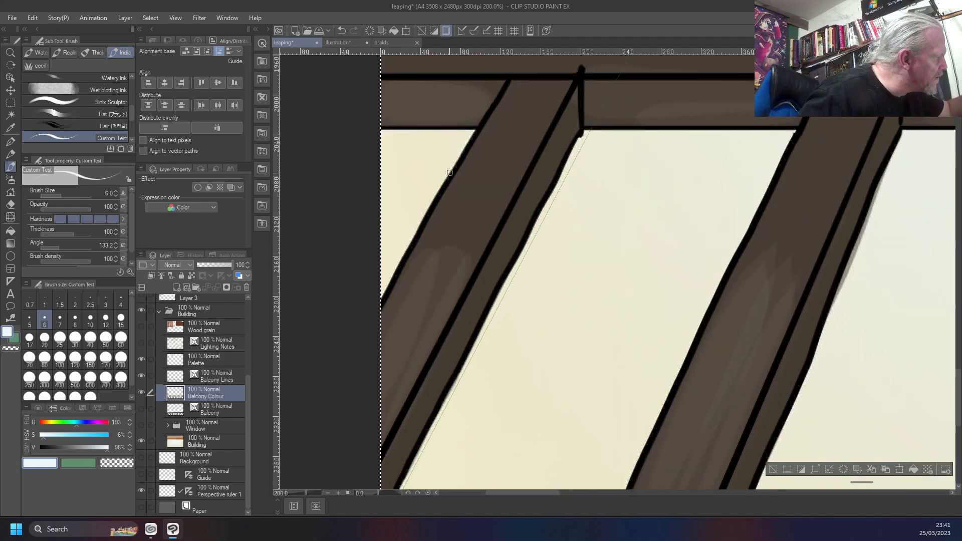
{"action": "left_click_drag", "start_coordinate": [433, 201], "coordinate": [379, 299]}
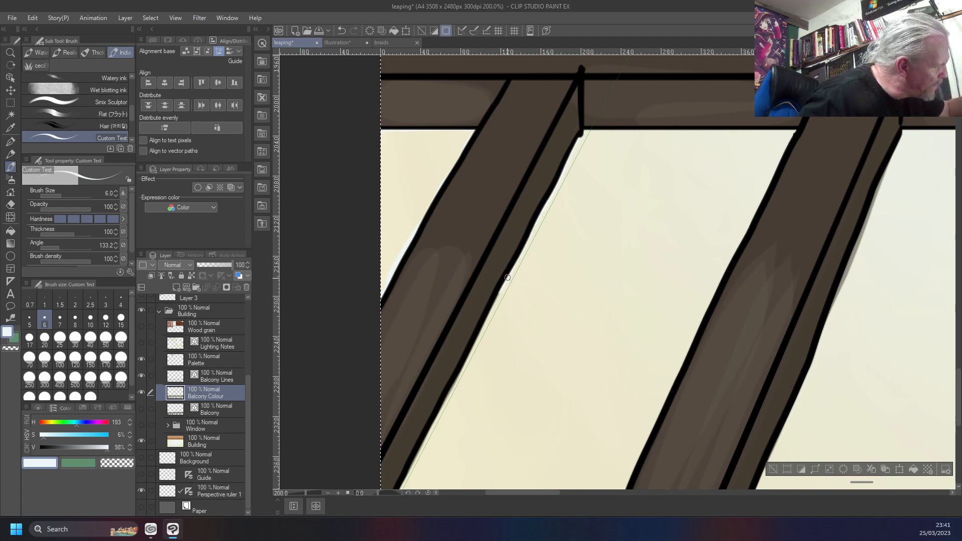
{"action": "left_click_drag", "start_coordinate": [495, 299], "coordinate": [402, 486]}
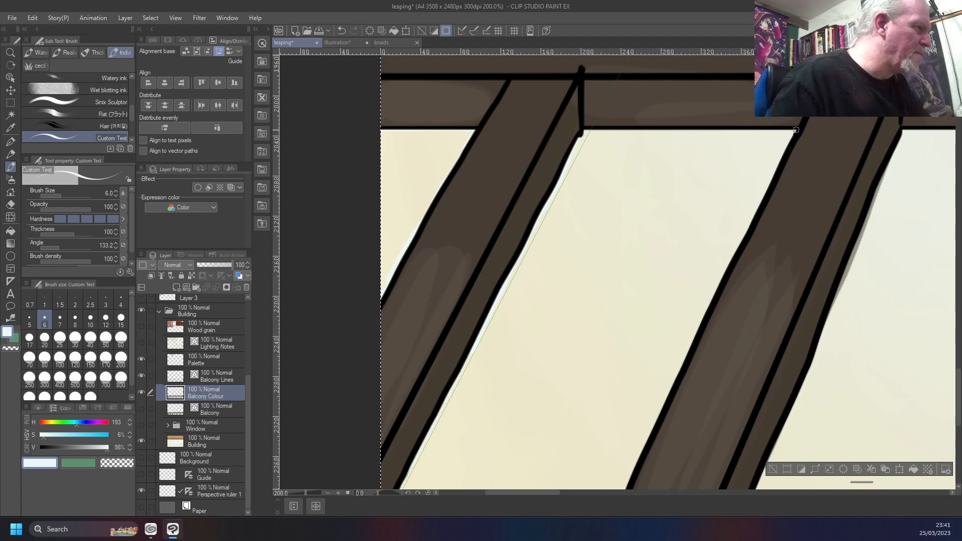
Paint pale blue strokes along the underside of the rail and down the left edge of the second bar
{"action": "left_click_drag", "start_coordinate": [797, 128], "coordinate": [580, 131]}
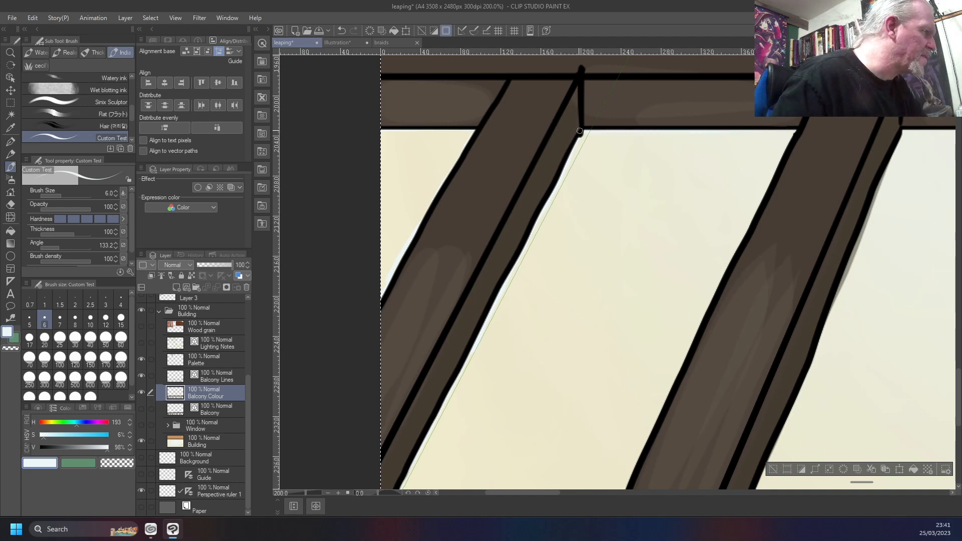
{"action": "left_click_drag", "start_coordinate": [787, 143], "coordinate": [755, 216]}
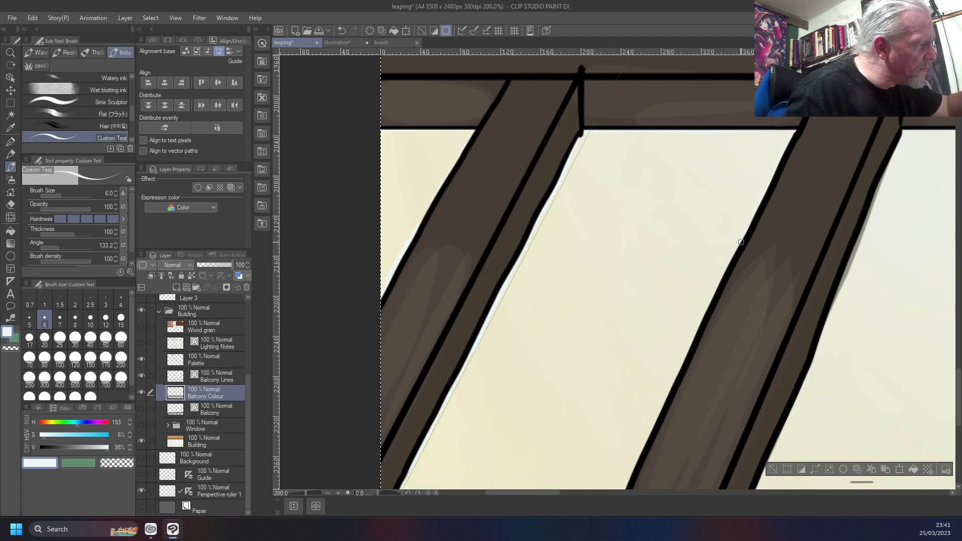
{"action": "left_click_drag", "start_coordinate": [729, 264], "coordinate": [631, 477]}
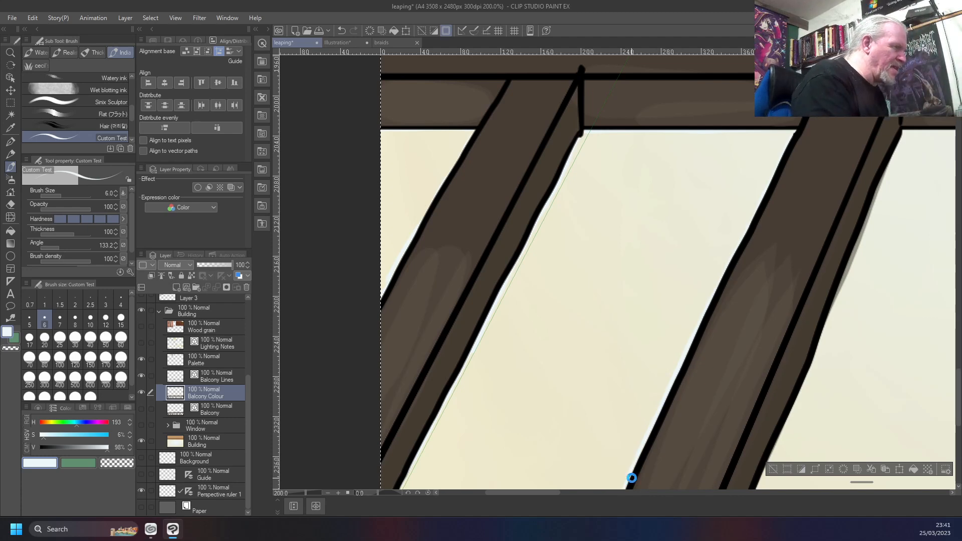
Undo the pale blue strokes beneath the rail and along the second bar
{"action": "key", "text": "ctrl+0"}
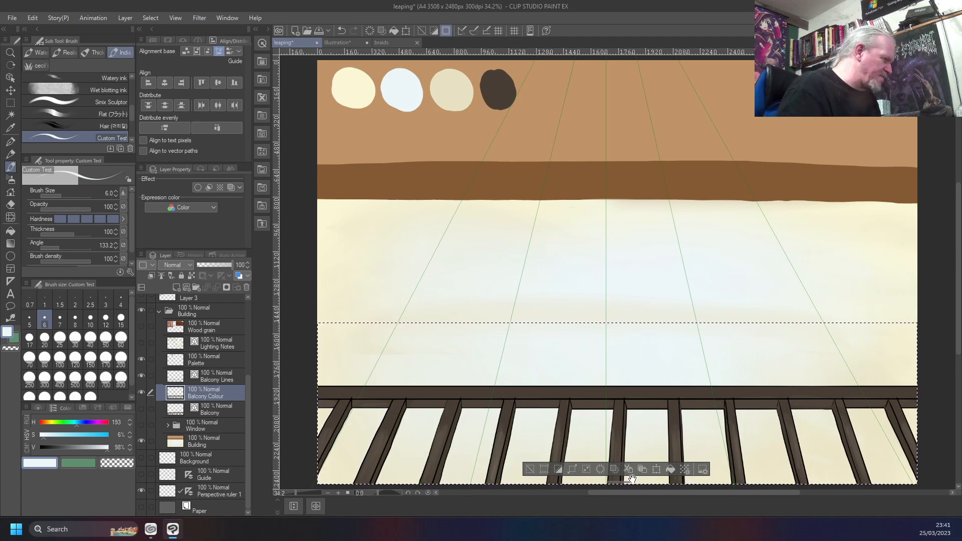
{"action": "scroll", "coordinate": [338, 406], "scroll_direction": "up", "scroll_amount": 6}
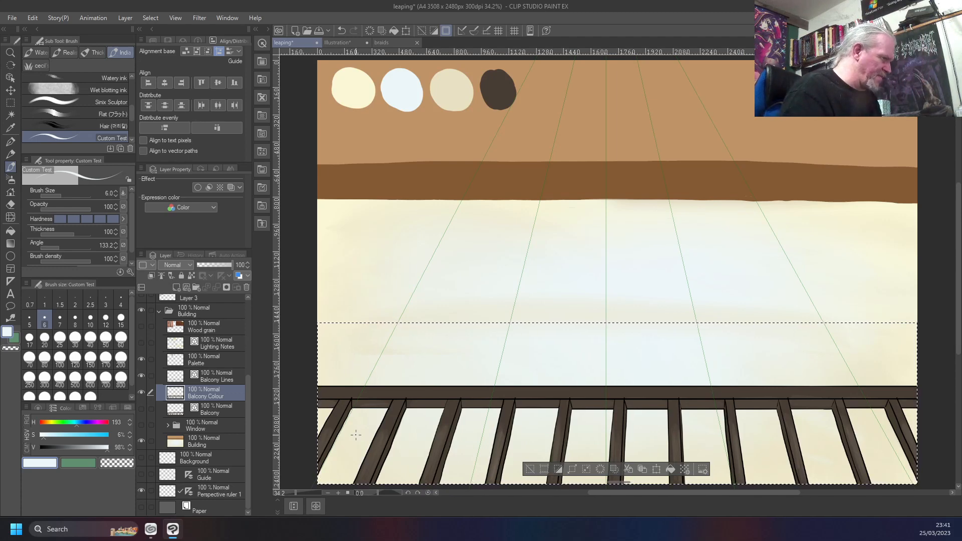
{"action": "scroll", "coordinate": [360, 432], "scroll_direction": "up", "scroll_amount": 5}
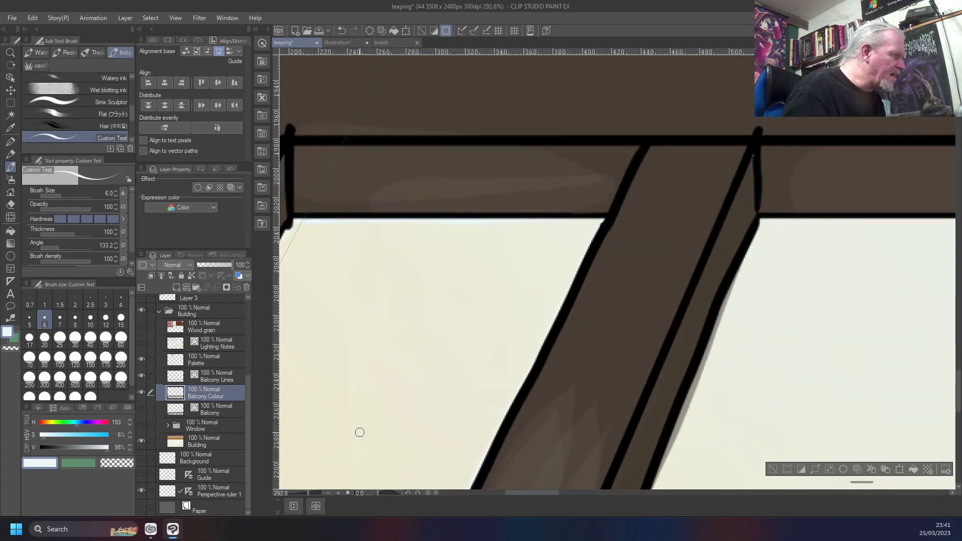
{"action": "key", "text": "ctrl+z"}
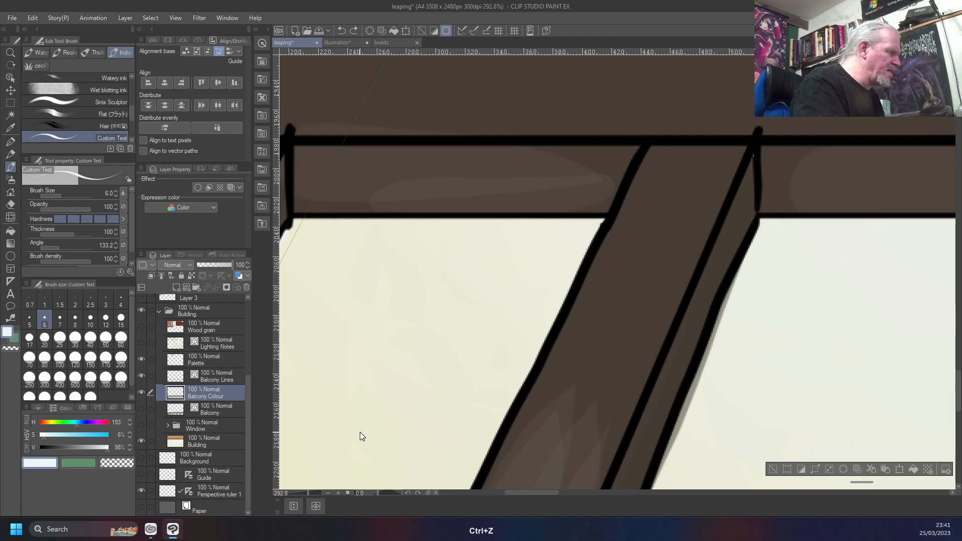
{"action": "scroll", "coordinate": [359, 436], "scroll_direction": "down", "scroll_amount": 5}
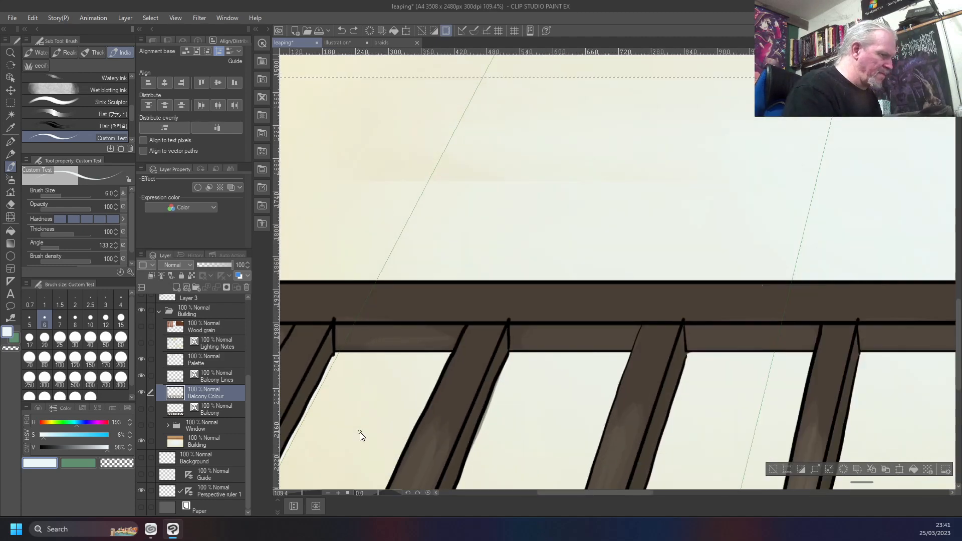
{"action": "scroll", "coordinate": [359, 432], "scroll_direction": "down", "scroll_amount": 5}
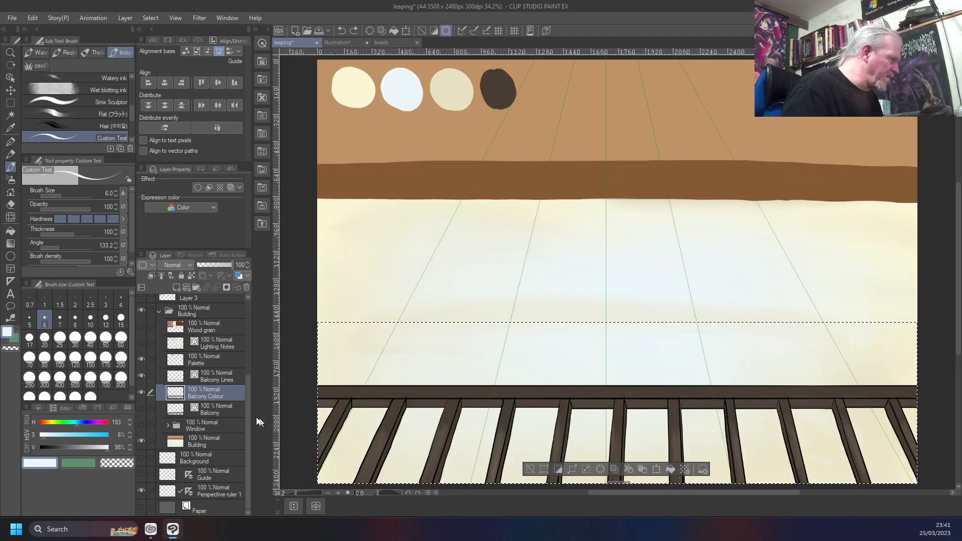
Check the railing colour with Balcony Lines hidden, show the lines again, and undo the remaining pale strokes along the first bar
{"action": "left_click", "coordinate": [142, 374]}
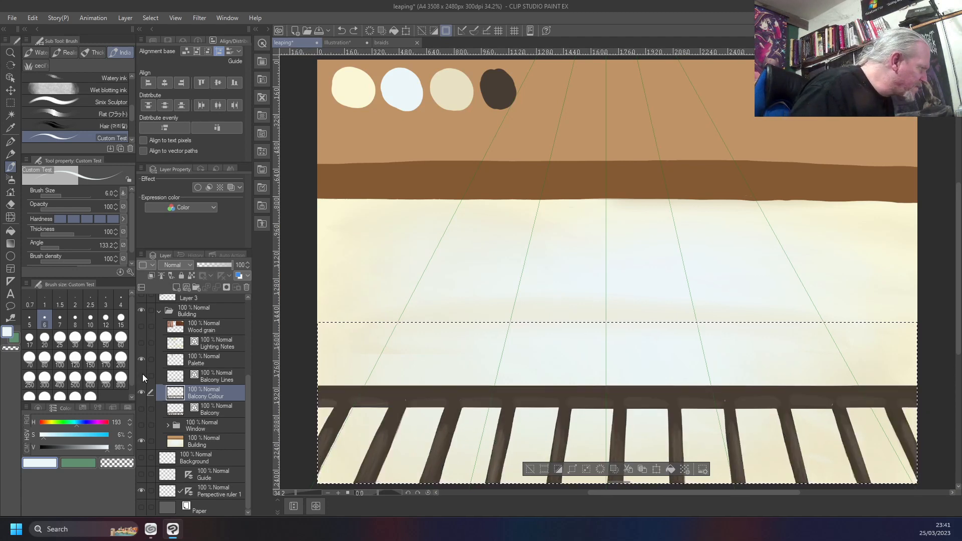
{"action": "key", "text": "ctrl+z"}
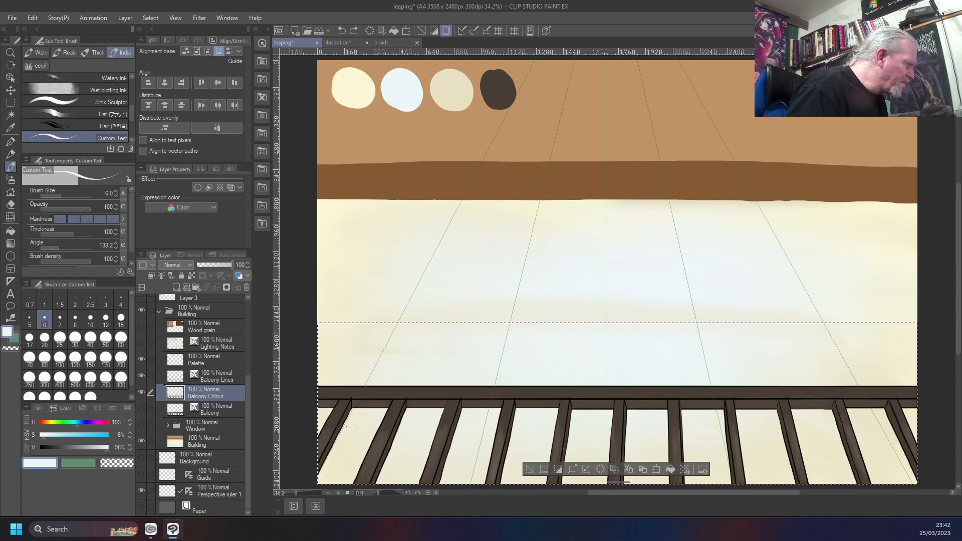
{"action": "left_click_drag", "start_coordinate": [416, 430], "coordinate": [507, 401]}
{"action": "scroll", "coordinate": [507, 401], "scroll_direction": "up", "scroll_amount": 3}
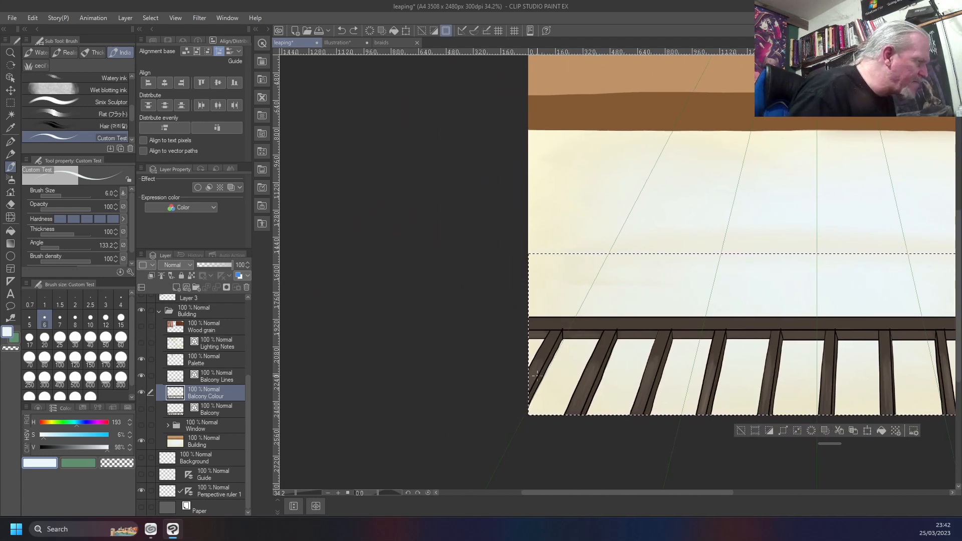
{"action": "scroll", "coordinate": [536, 375], "scroll_direction": "up", "scroll_amount": 2}
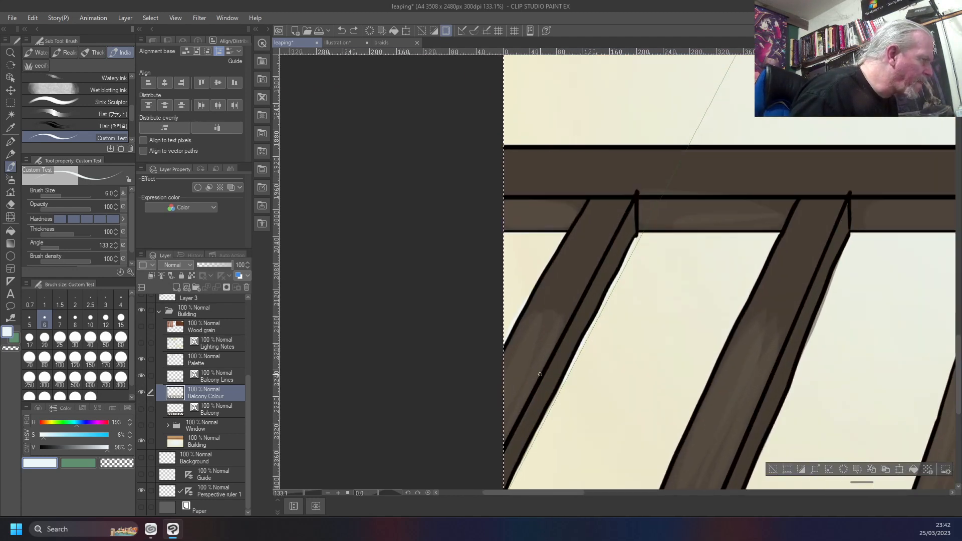
{"action": "key", "text": "ctrl+z"}
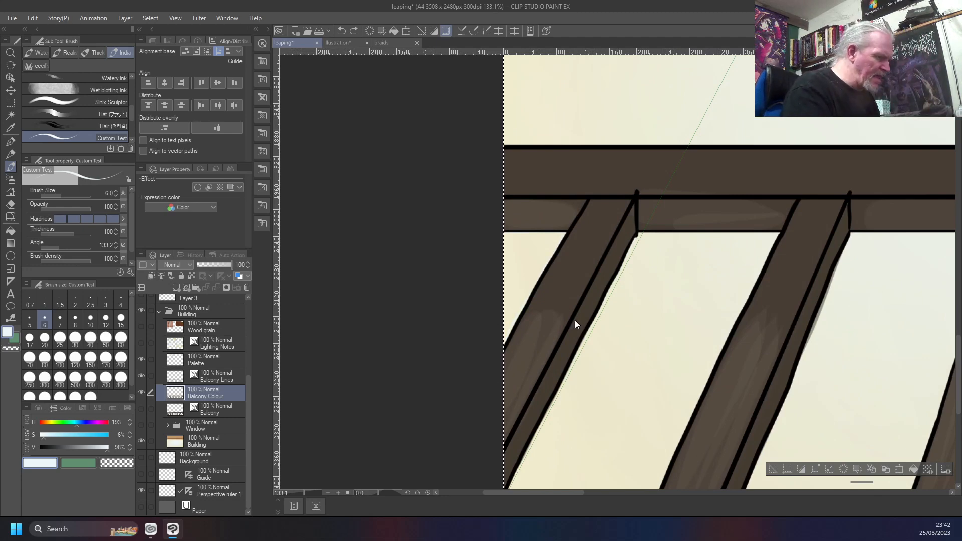
{"action": "key", "text": "ctrl+0"}
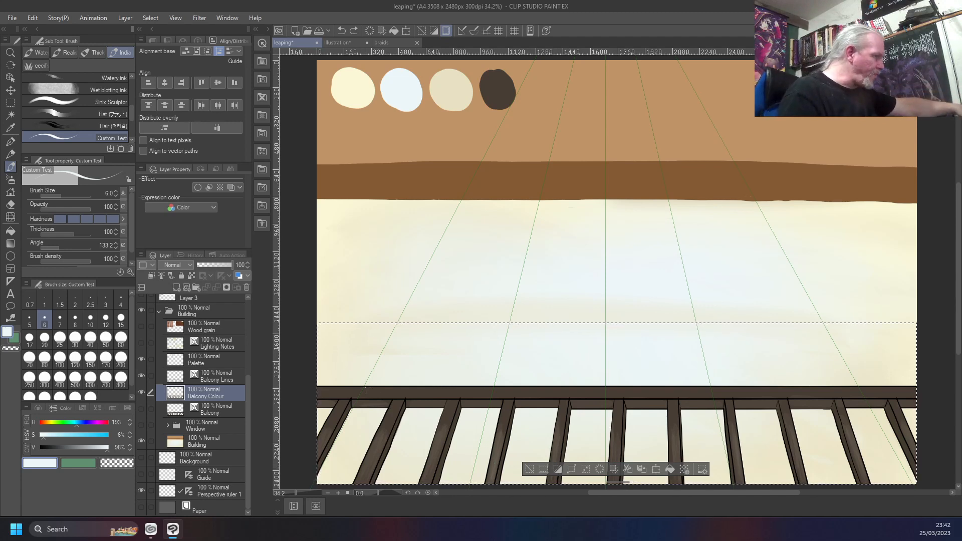
Compare the finished railing with the rough Balcony layer by switching layer visibility, and restore Balcony Colour and Balcony Lines
{"action": "left_click", "coordinate": [141, 408]}
{"action": "left_click", "coordinate": [142, 393]}
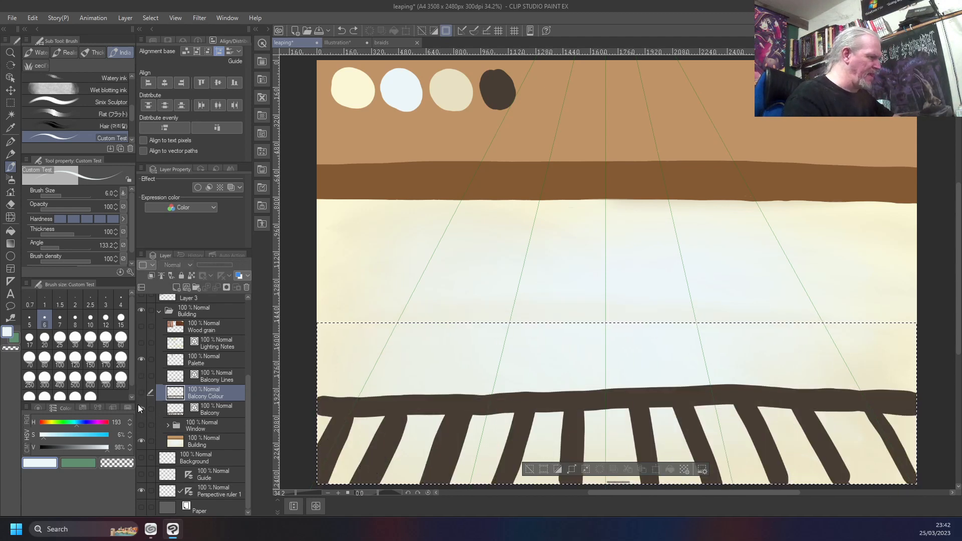
{"action": "left_click", "coordinate": [142, 392]}
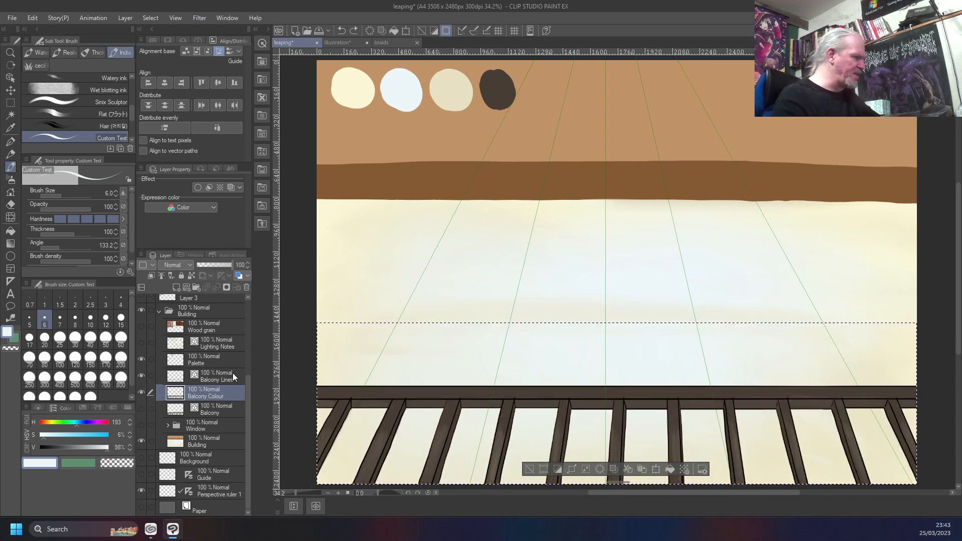
Show the Window folder, checking the whole composition with the Layers folder's character artwork turned on, and hide the Layers folder again
{"action": "left_click_drag", "start_coordinate": [245, 386], "coordinate": [237, 311]}
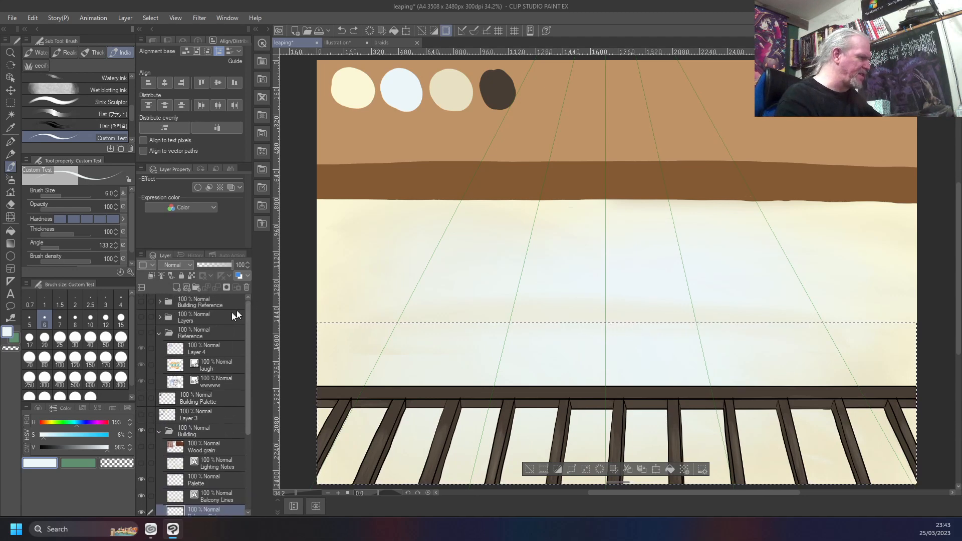
{"action": "left_click", "coordinate": [142, 317]}
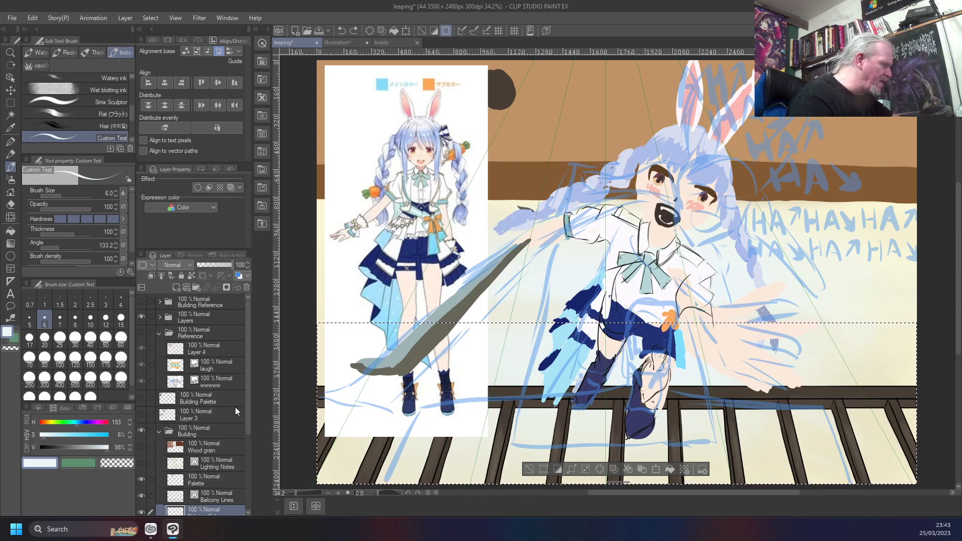
{"action": "scroll", "coordinate": [235, 407], "scroll_direction": "down", "scroll_amount": 5}
{"action": "left_click", "coordinate": [141, 425]}
{"action": "scroll", "coordinate": [383, 413], "scroll_direction": "down", "scroll_amount": 2}
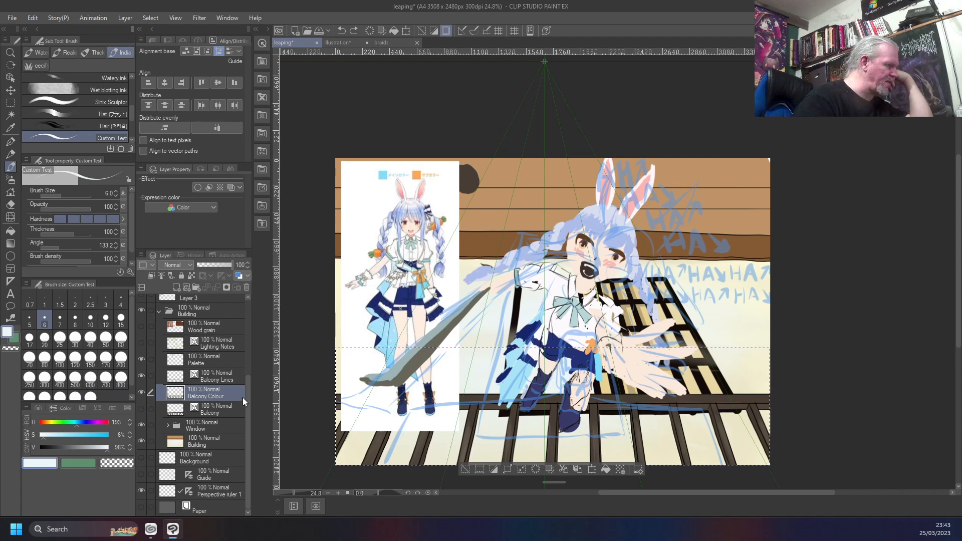
{"action": "left_click_drag", "start_coordinate": [247, 392], "coordinate": [203, 325]}
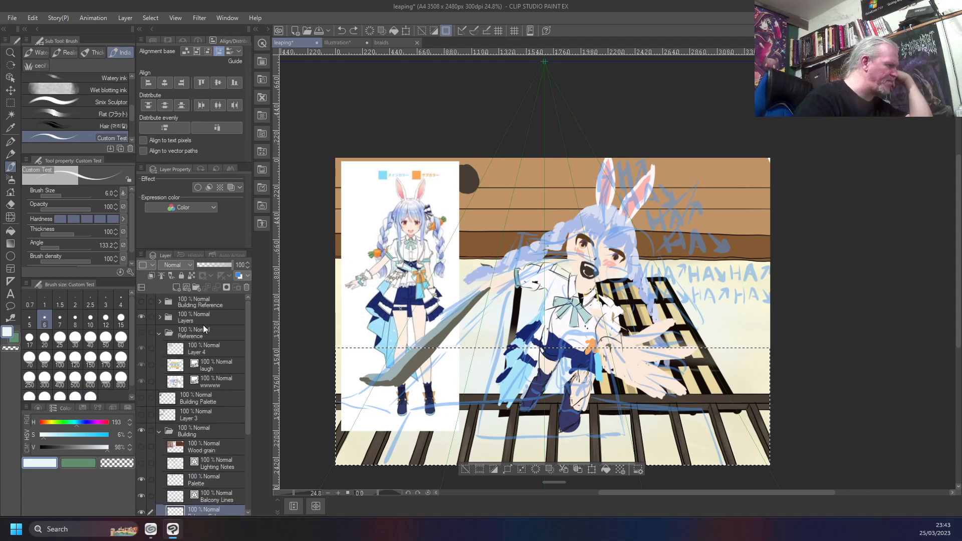
{"action": "left_click", "coordinate": [141, 317]}
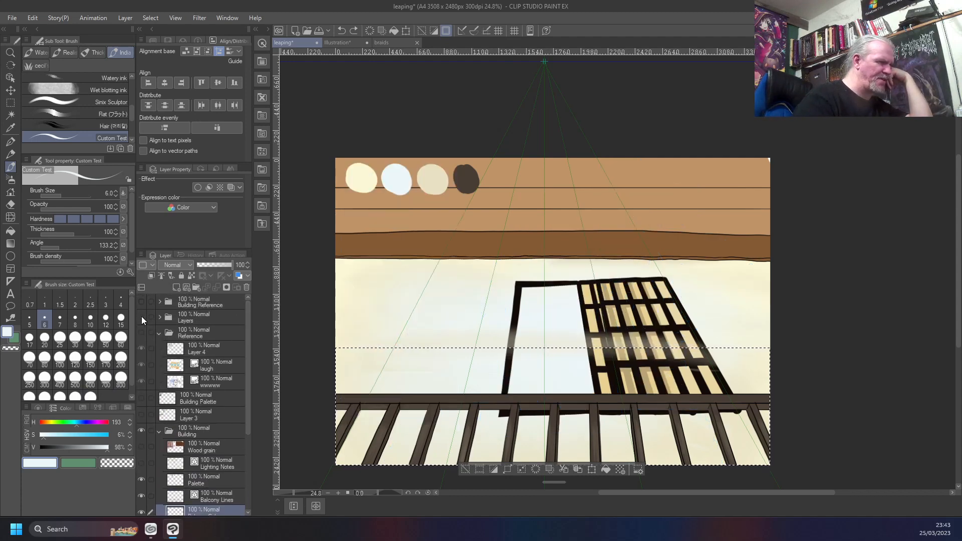